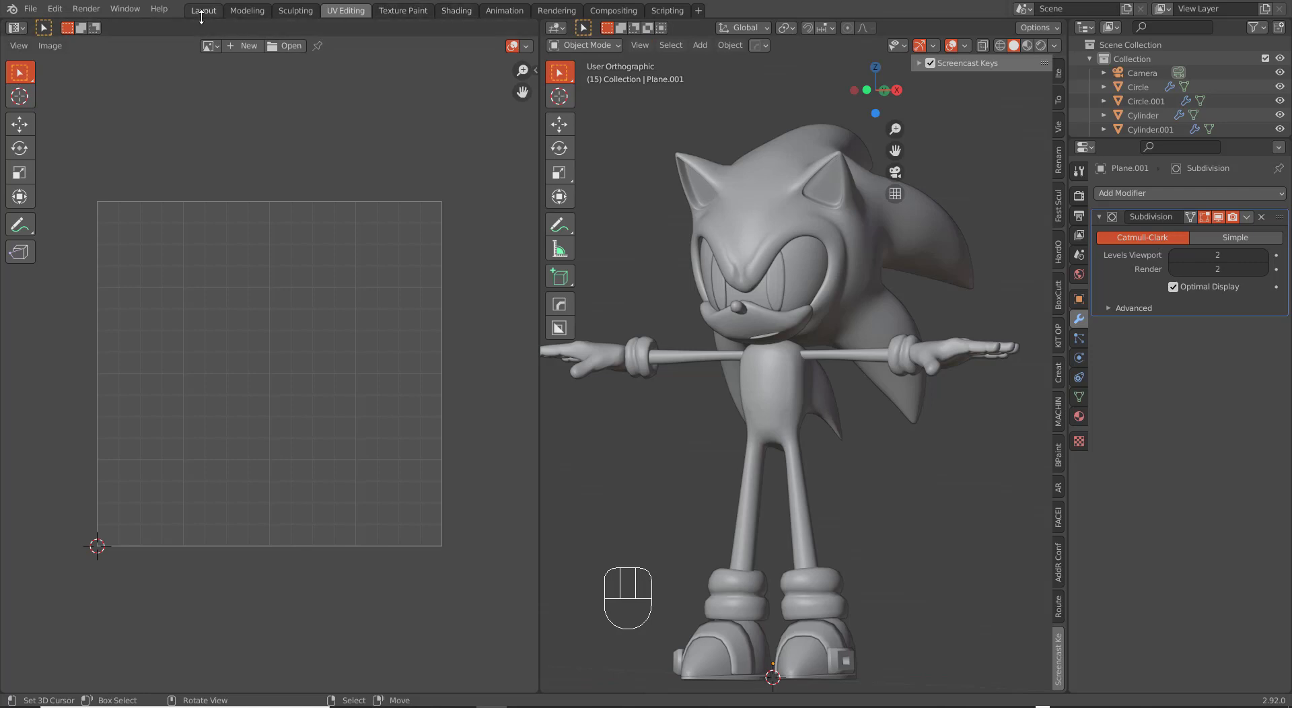
Switch to the Shading workspace and create a new material for the character's head.
left_click(461, 10)
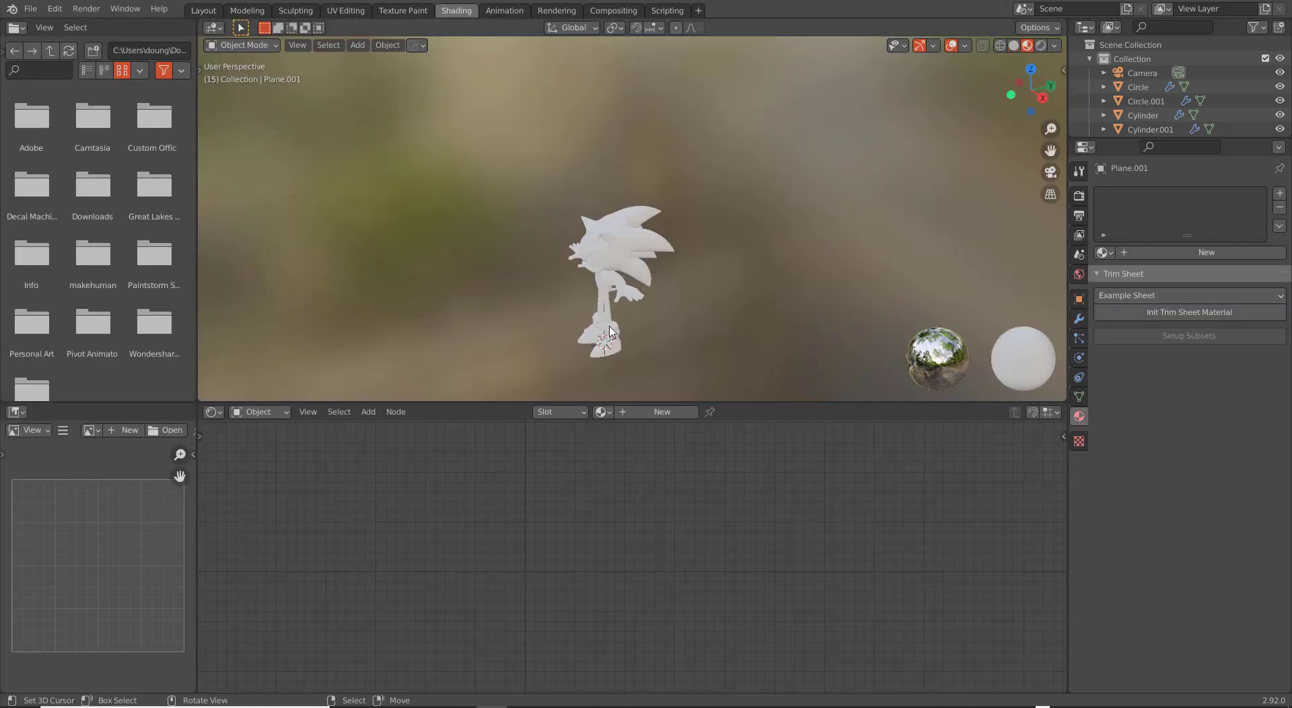
left_click(626, 245)
middle_click_drag(625, 245, 664, 323)
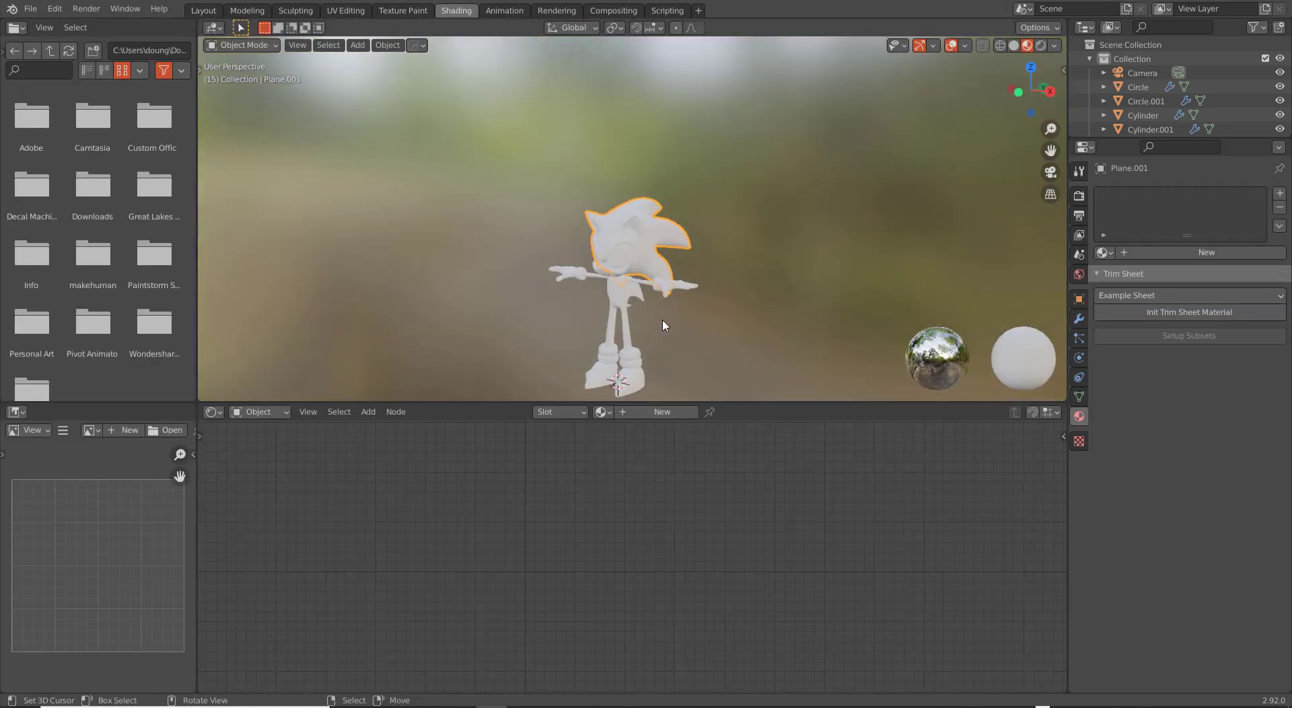
scroll(664, 323, "up", 5)
middle_click_drag(827, 188, 932, 190)
left_click(1146, 254)
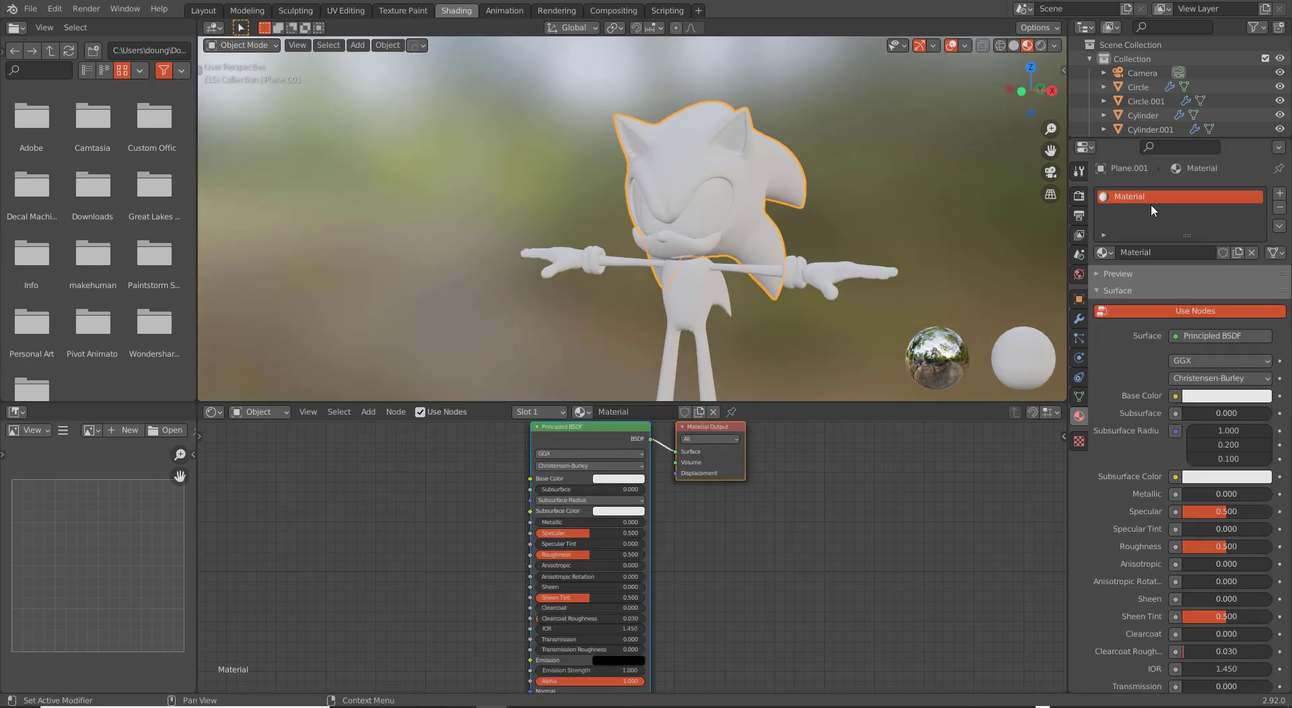
Rename the head's new material as Sonic Skin.
double_click(1131, 202)
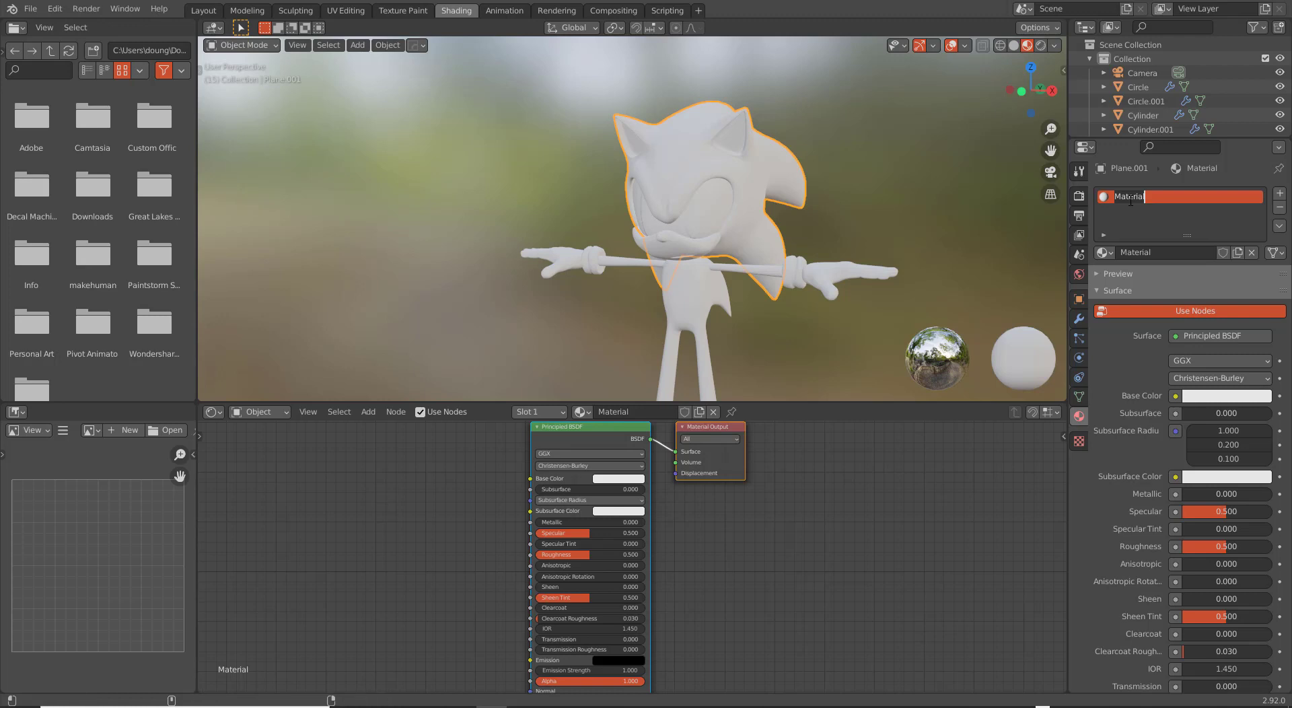
type("Sonic Sk")
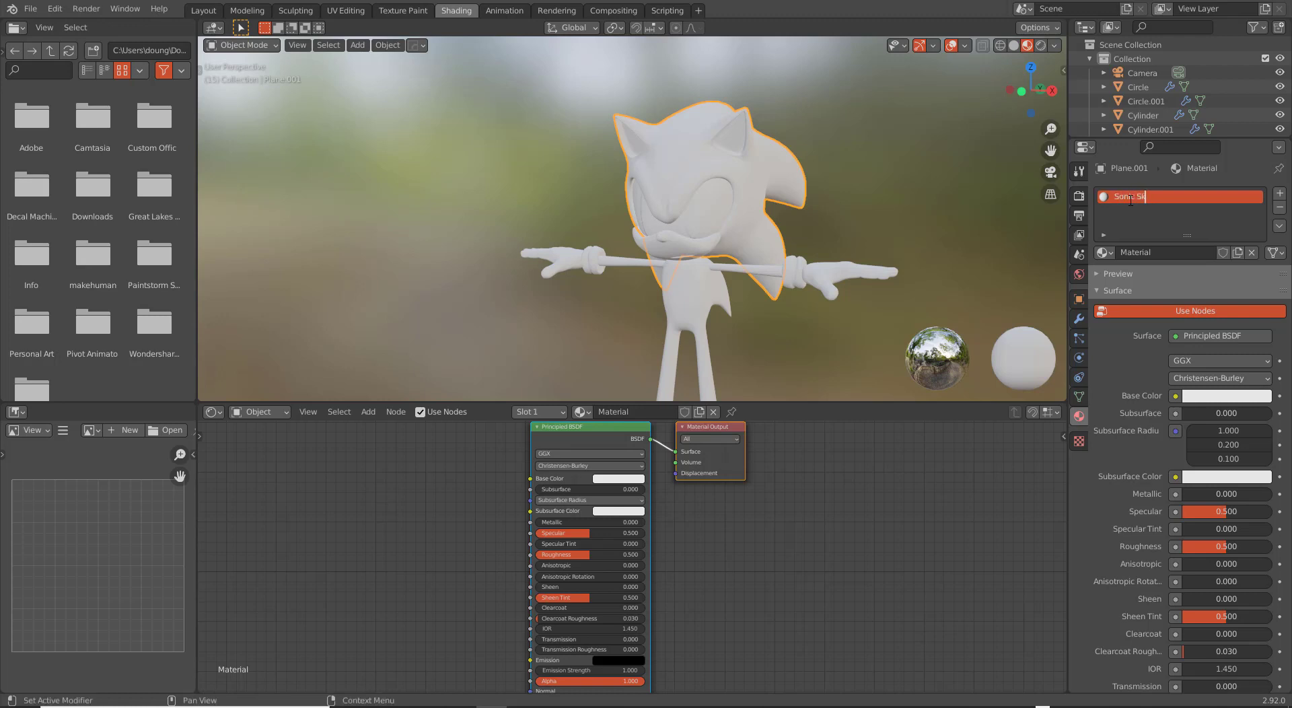
type("in")
key("Return")
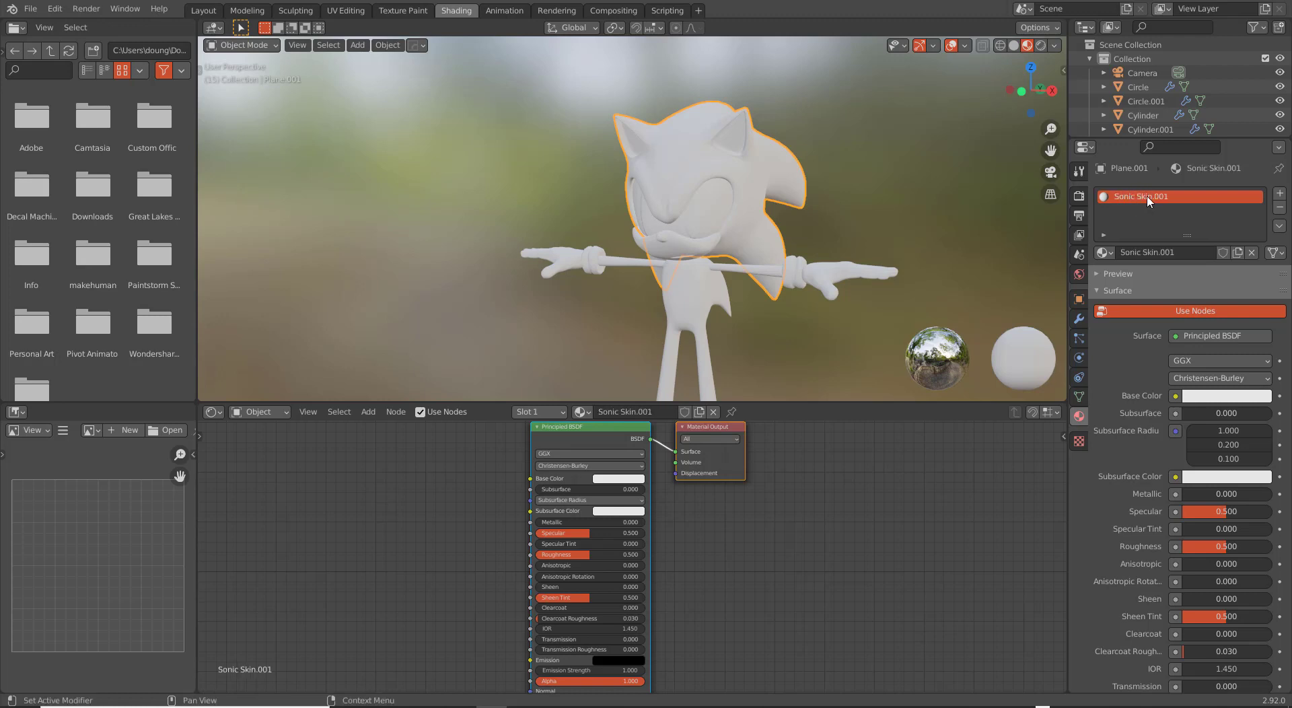
Replace the head's material with the existing Sonic Skin material.
left_click(1108, 252)
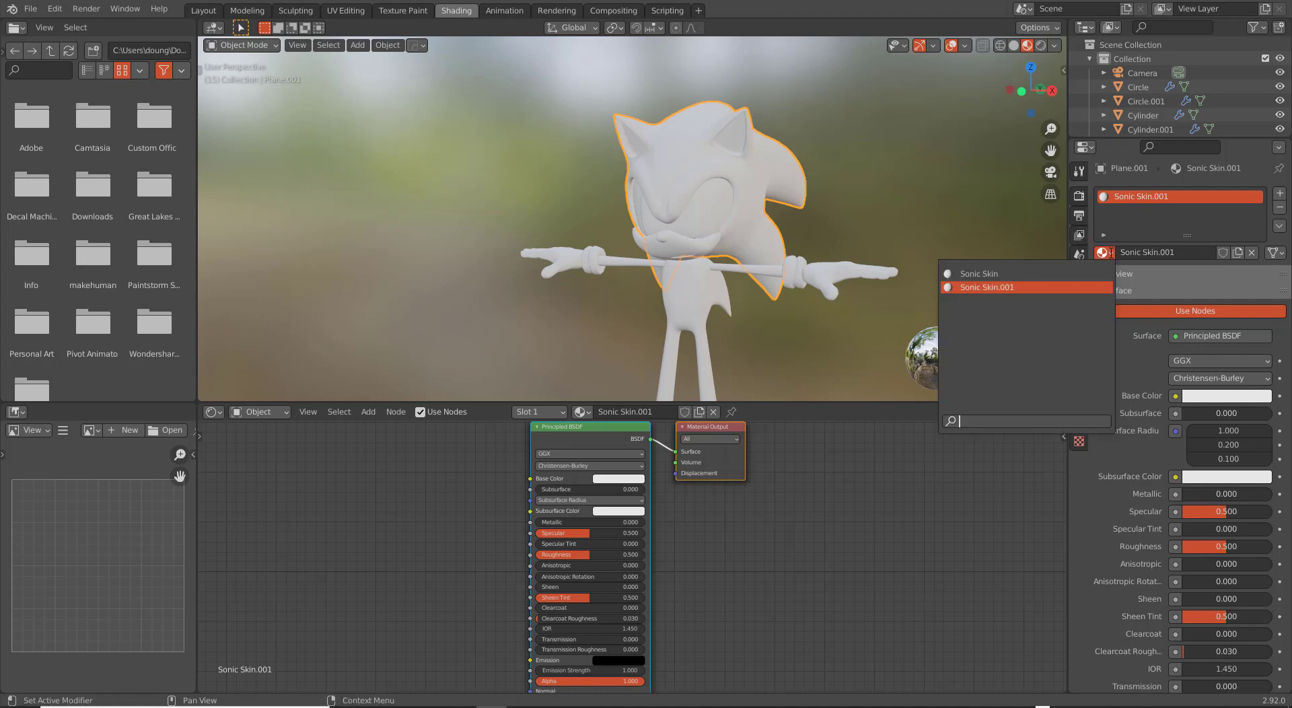
left_click(1084, 269)
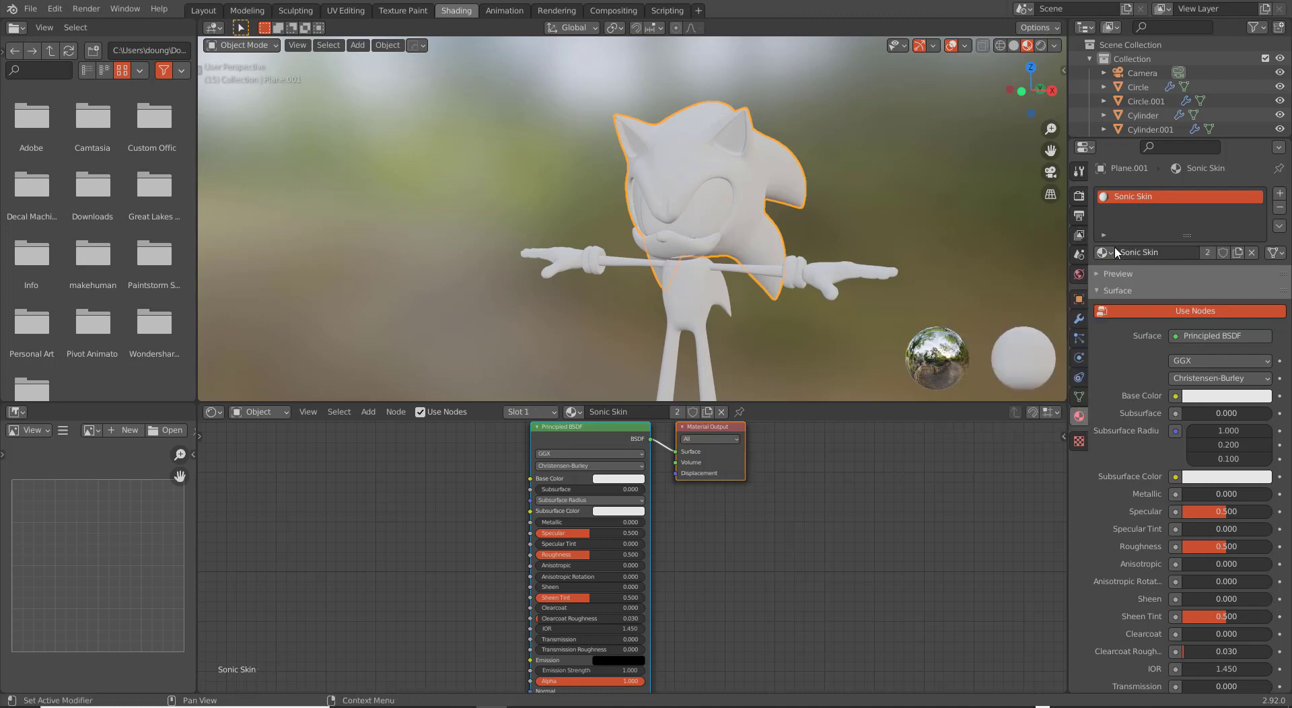
Delete the Principled BSDF node from the Sonic Skin material.
scroll(719, 530, "down", 1)
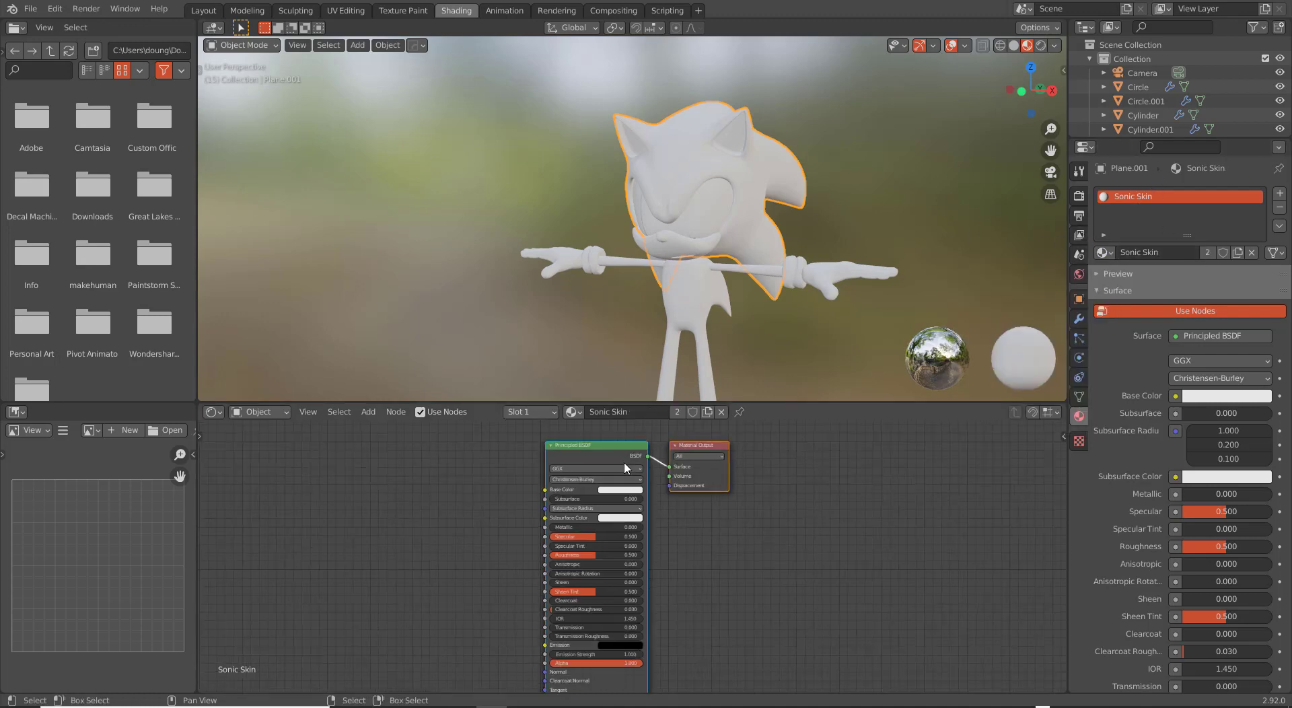
left_click(590, 455)
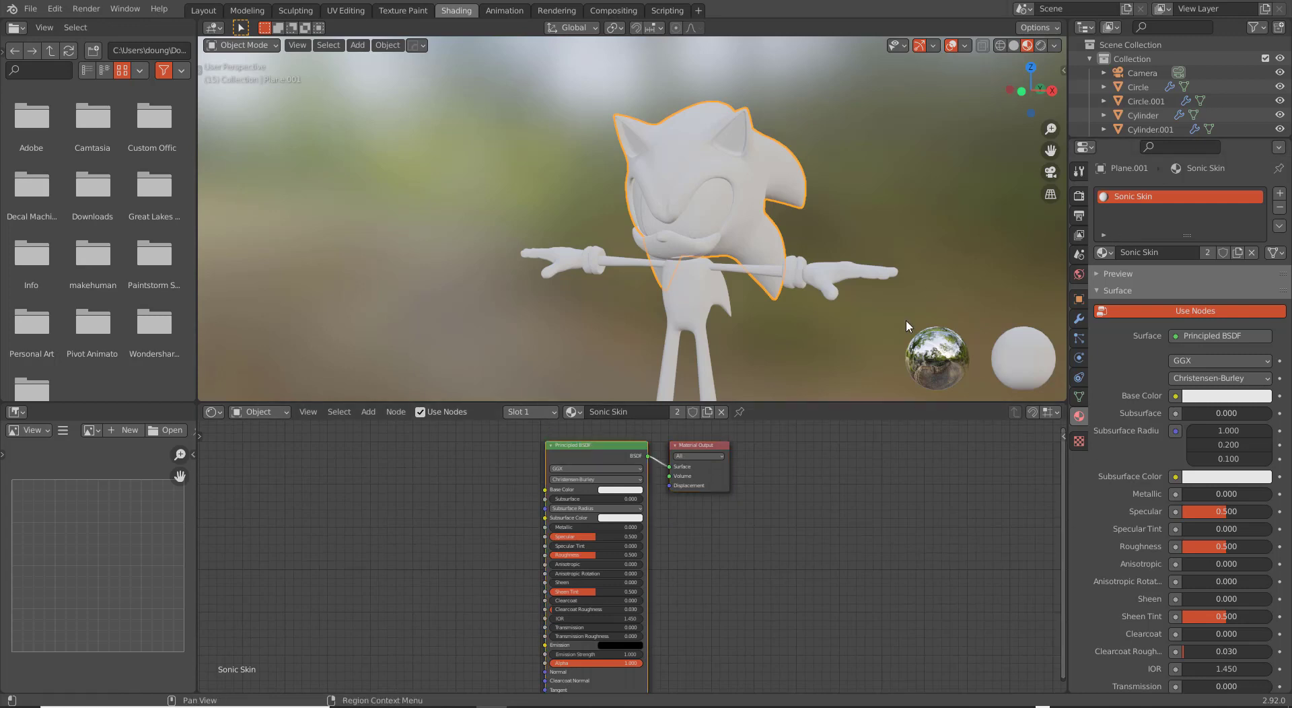
middle_click_drag(661, 525, 734, 514)
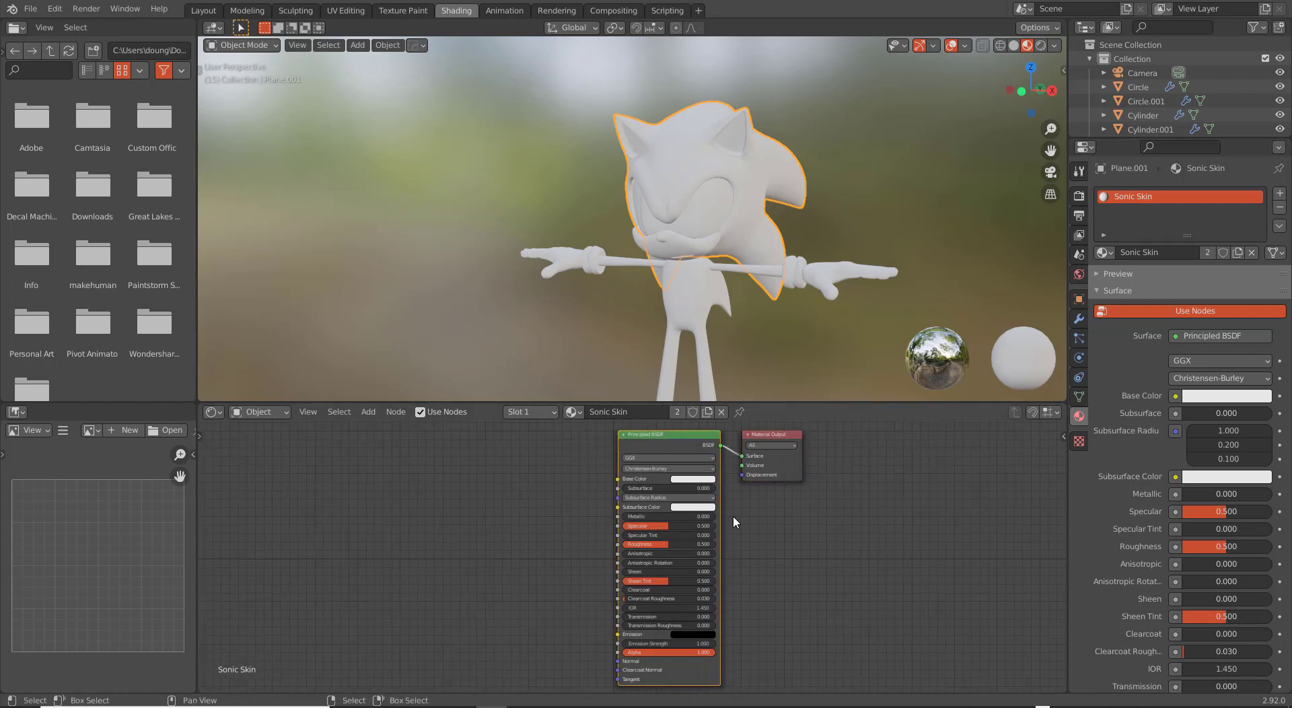
key("x")
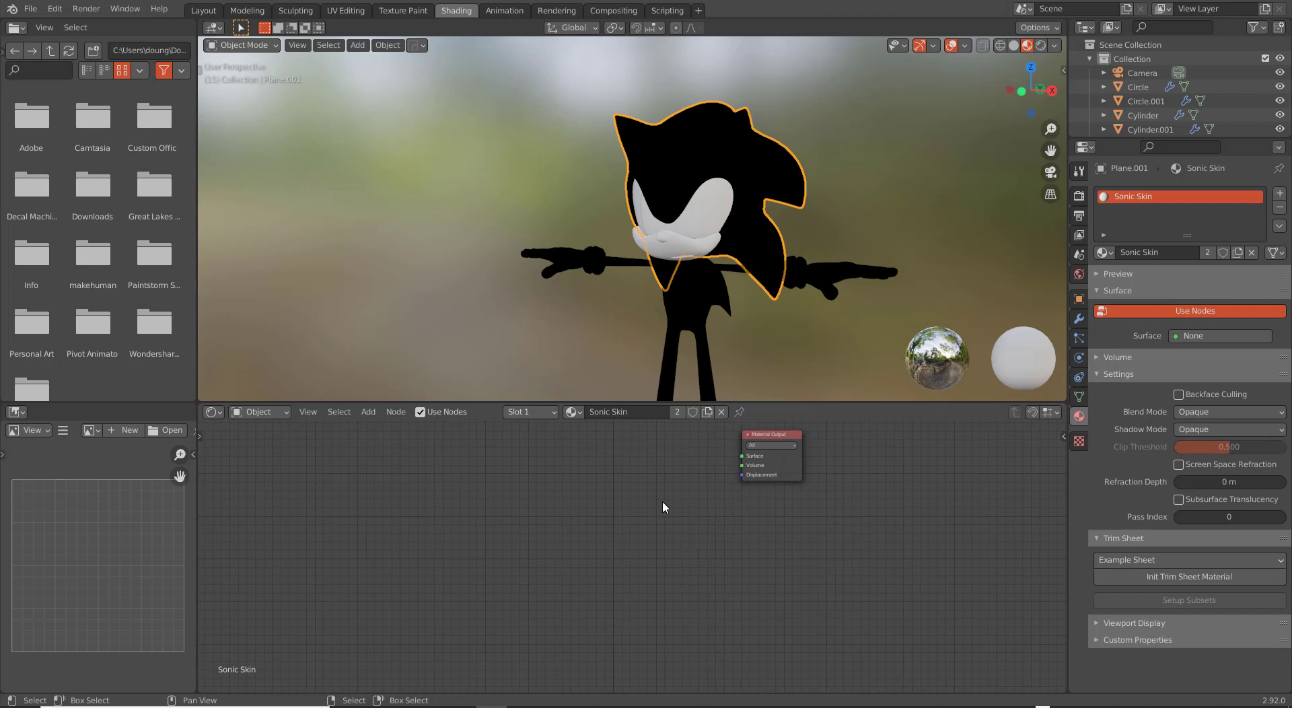
Add a Diffuse BSDF shader node and place it well before the Material Output node.
key("shift+a")
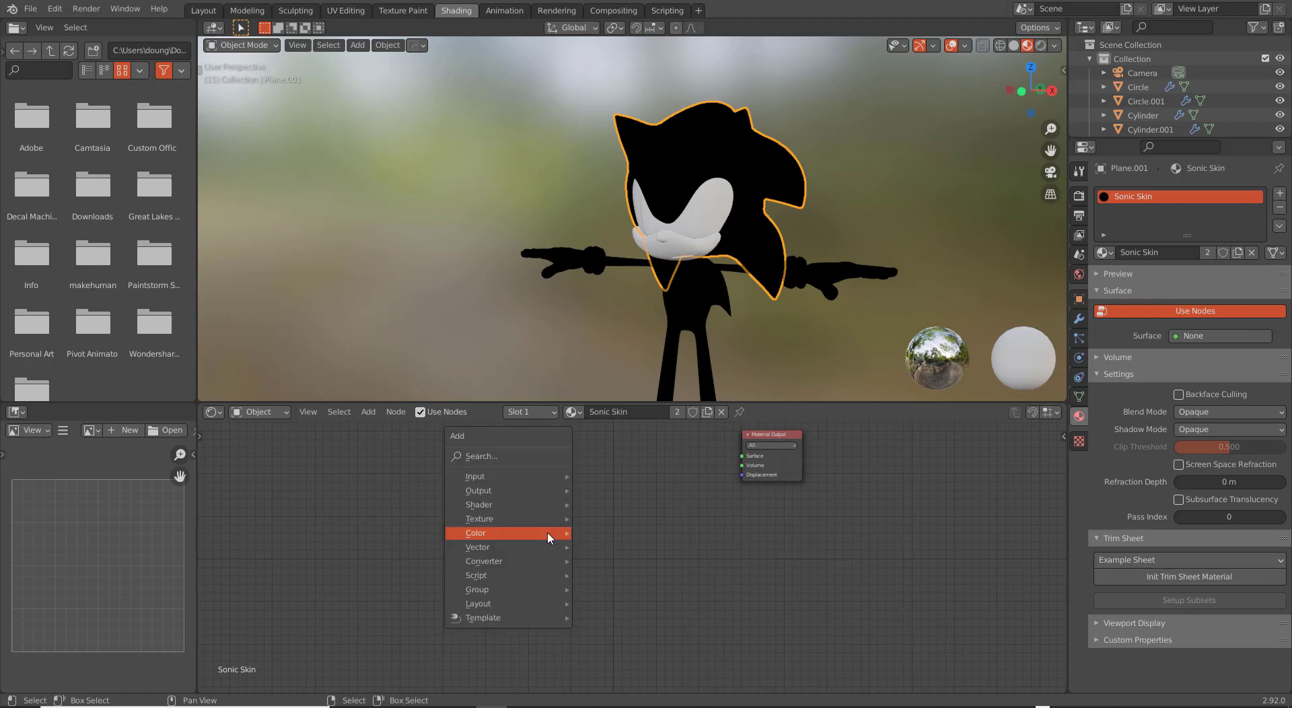
mouse_move(547, 533)
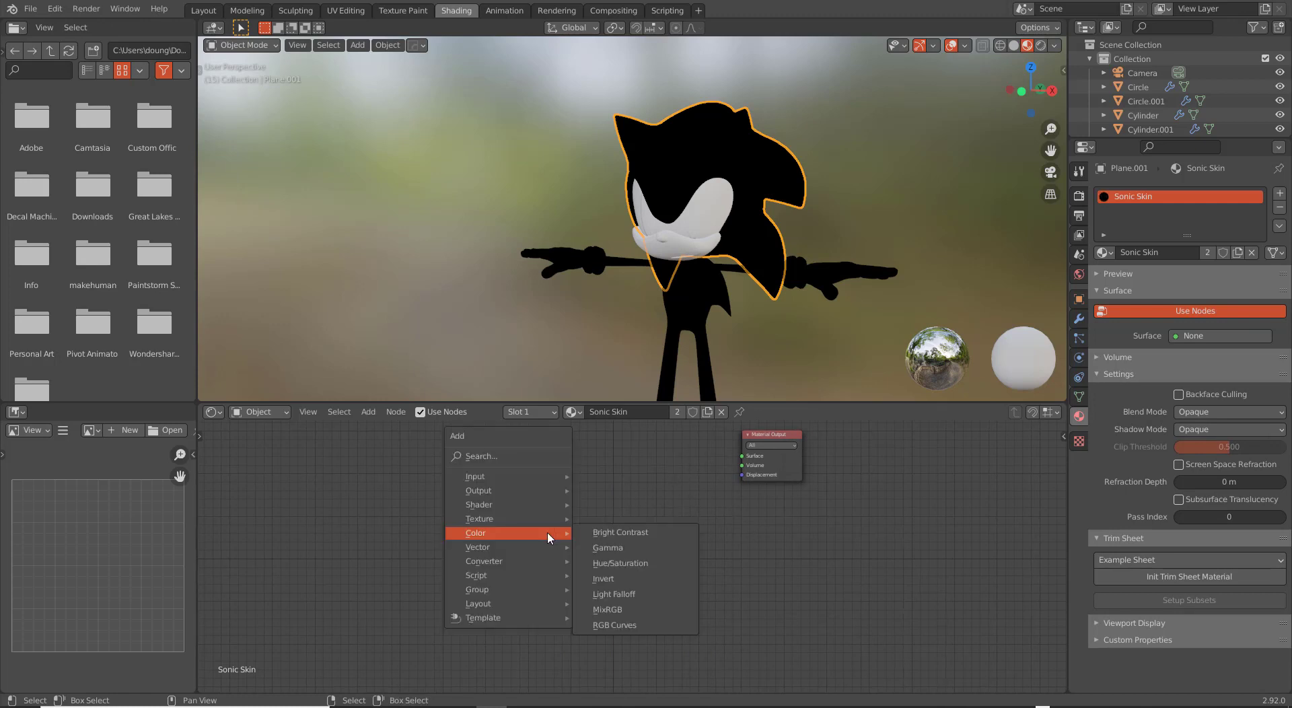
mouse_move(524, 504)
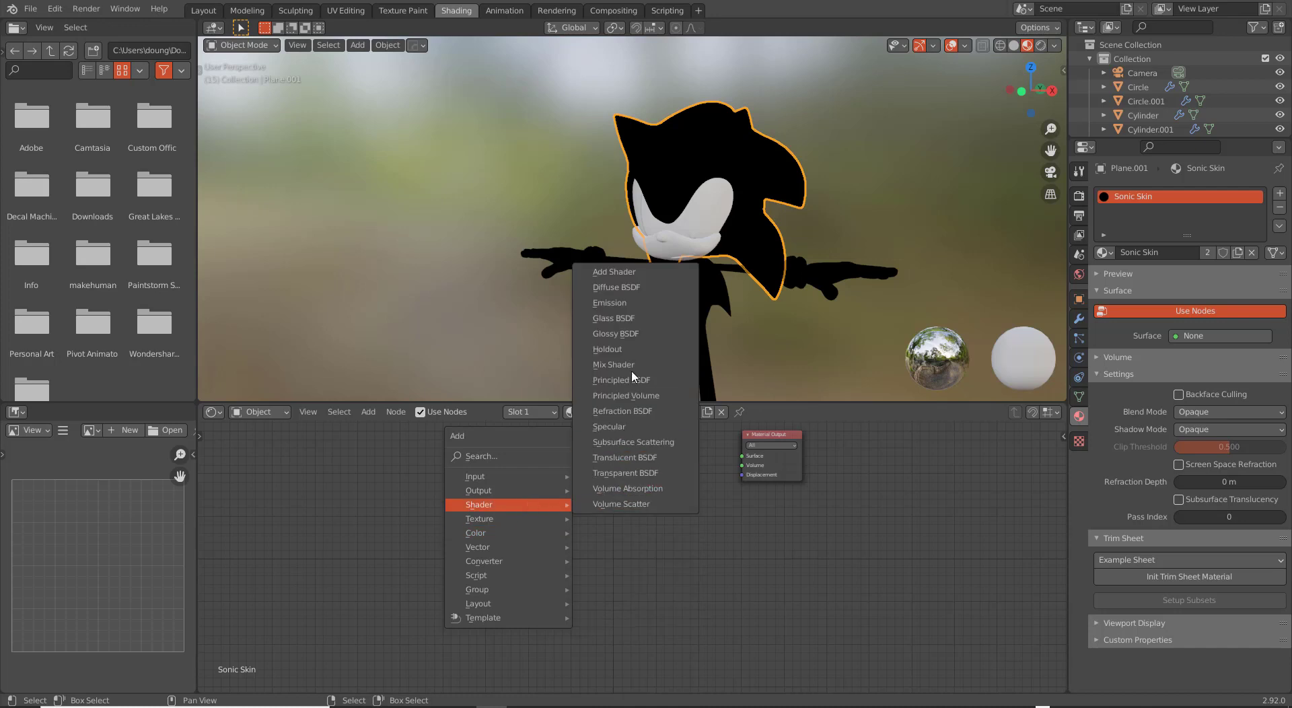
left_click(643, 288)
left_click(498, 496)
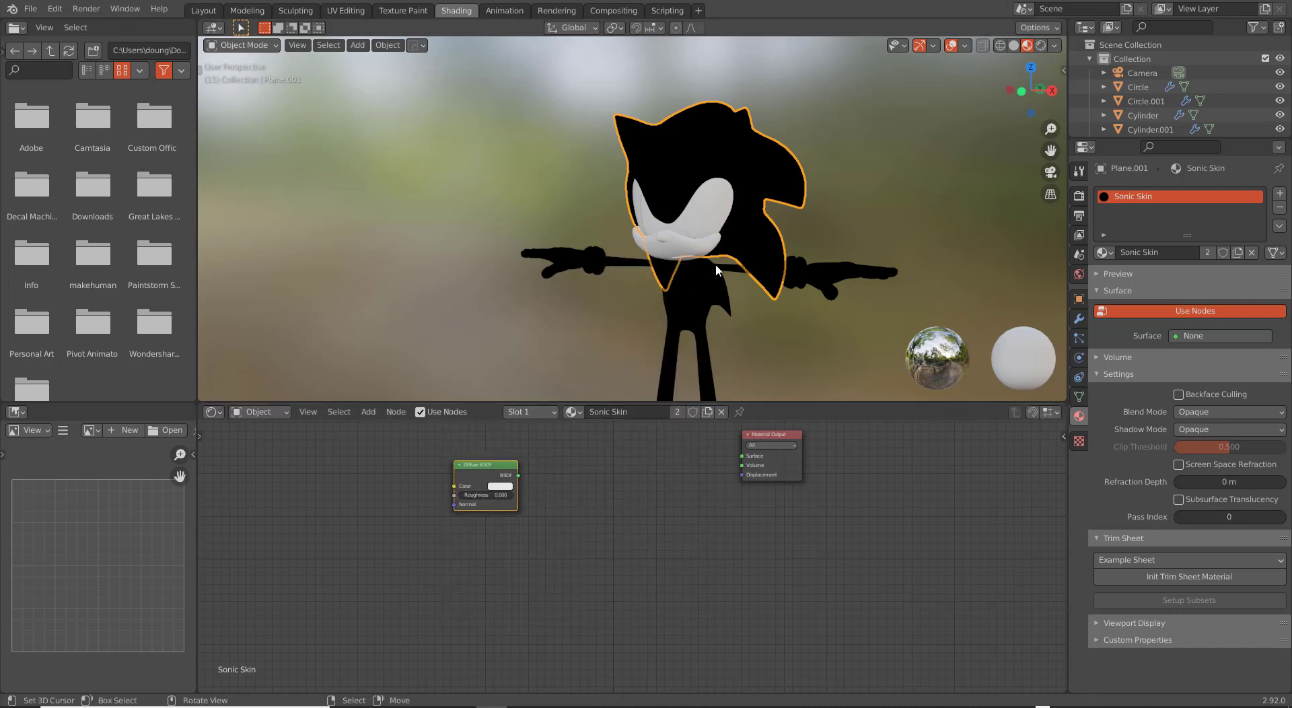
scroll(680, 303, "up", 4)
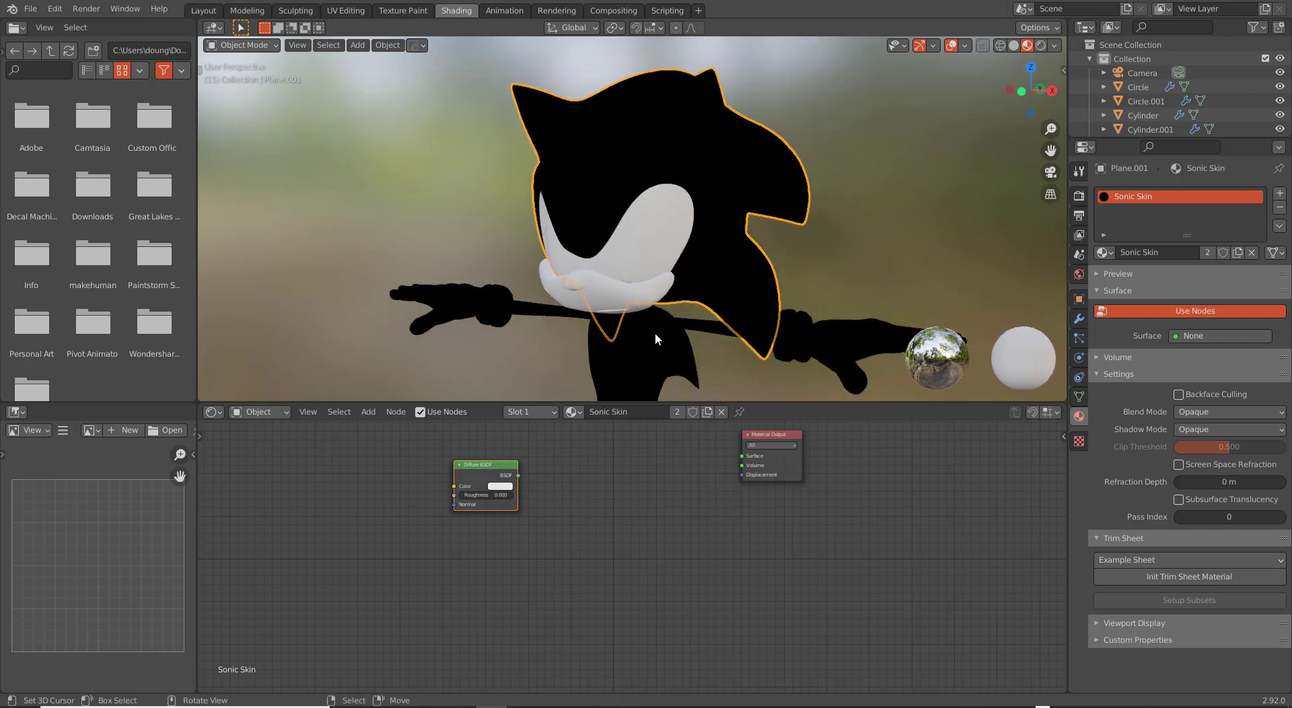
middle_click_drag(654, 334, 638, 330, "shift")
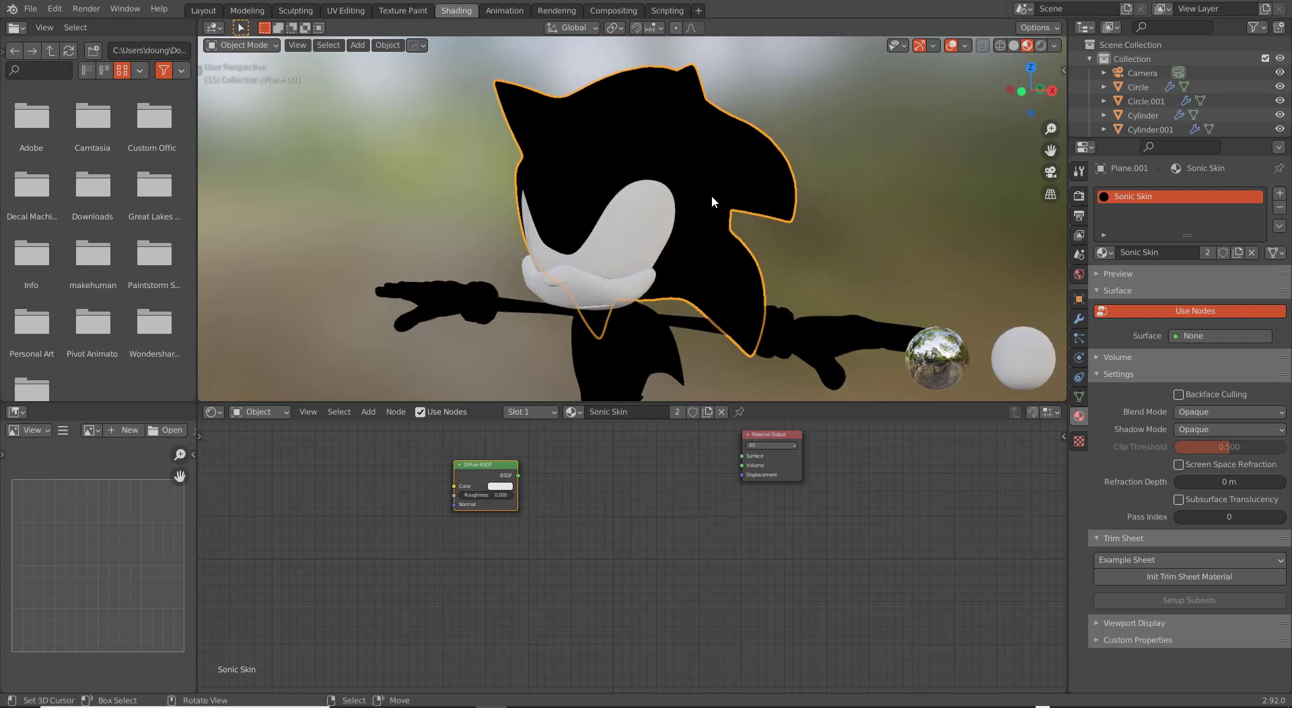
Switch to the browser and look over the YouTube page of Toon Shader Tutorial - Part 1, including its description and related videos.
key("alt+Tab")
key("alt+Tab")
key("alt+Tab")
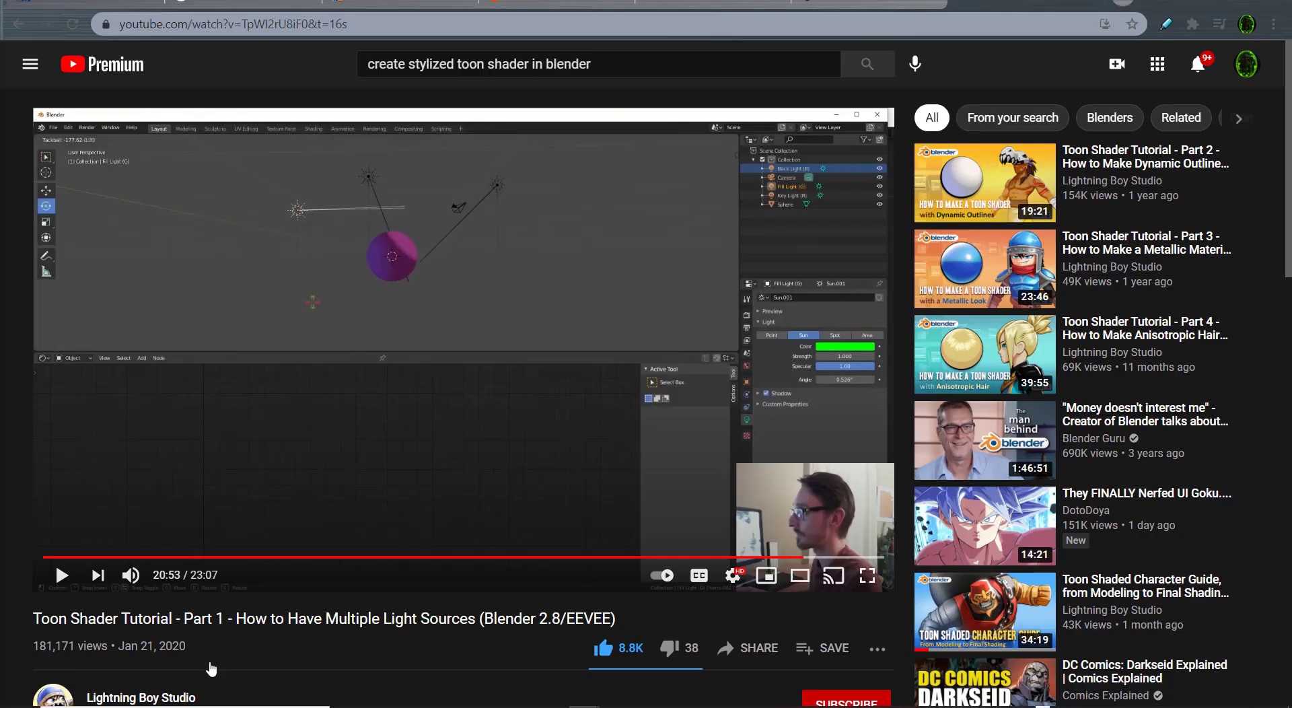
scroll(116, 531, "down", 3)
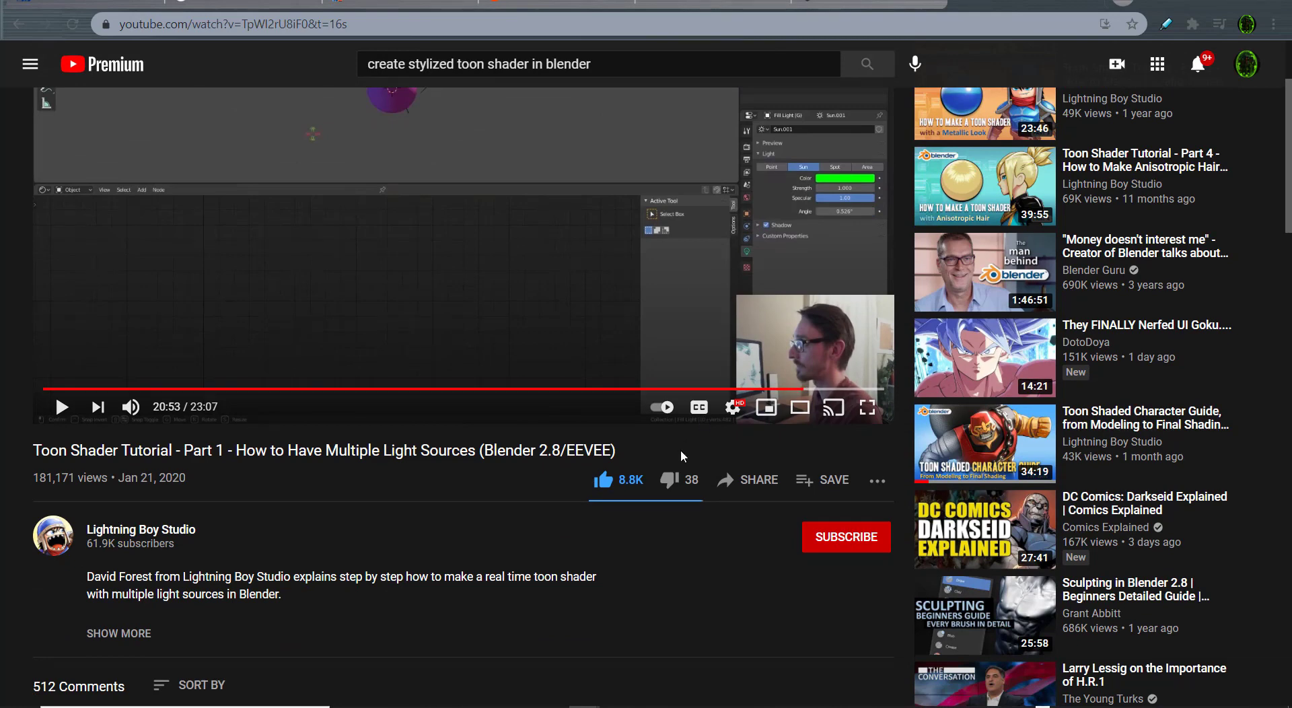
scroll(688, 446, "up", 1)
scroll(688, 451, "up", 3)
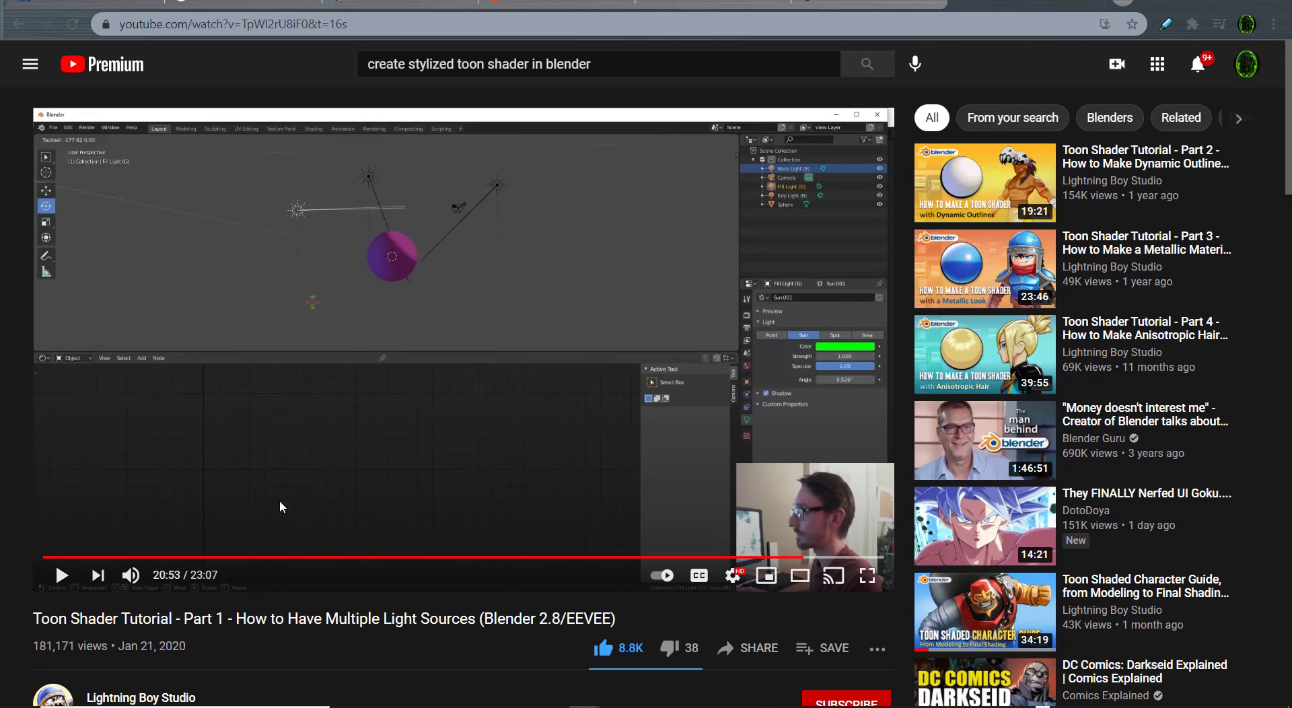
scroll(283, 508, "down", 1)
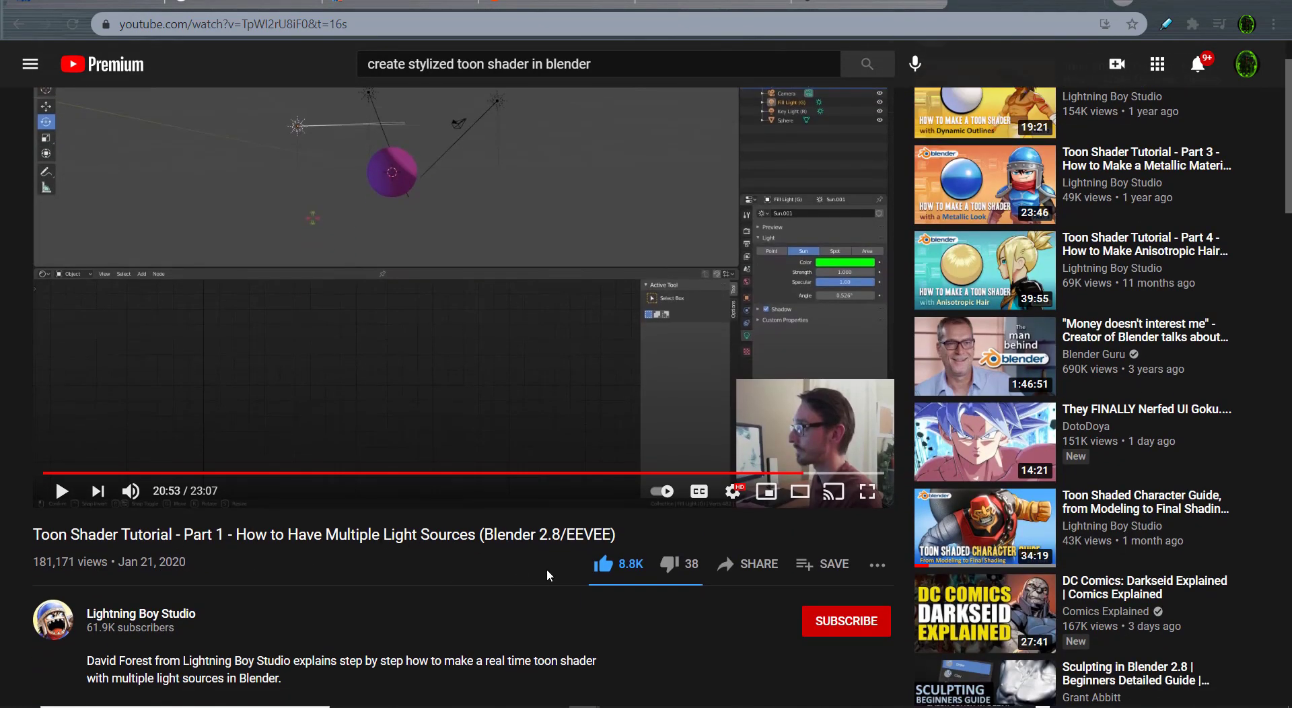
scroll(546, 569, "up", 1)
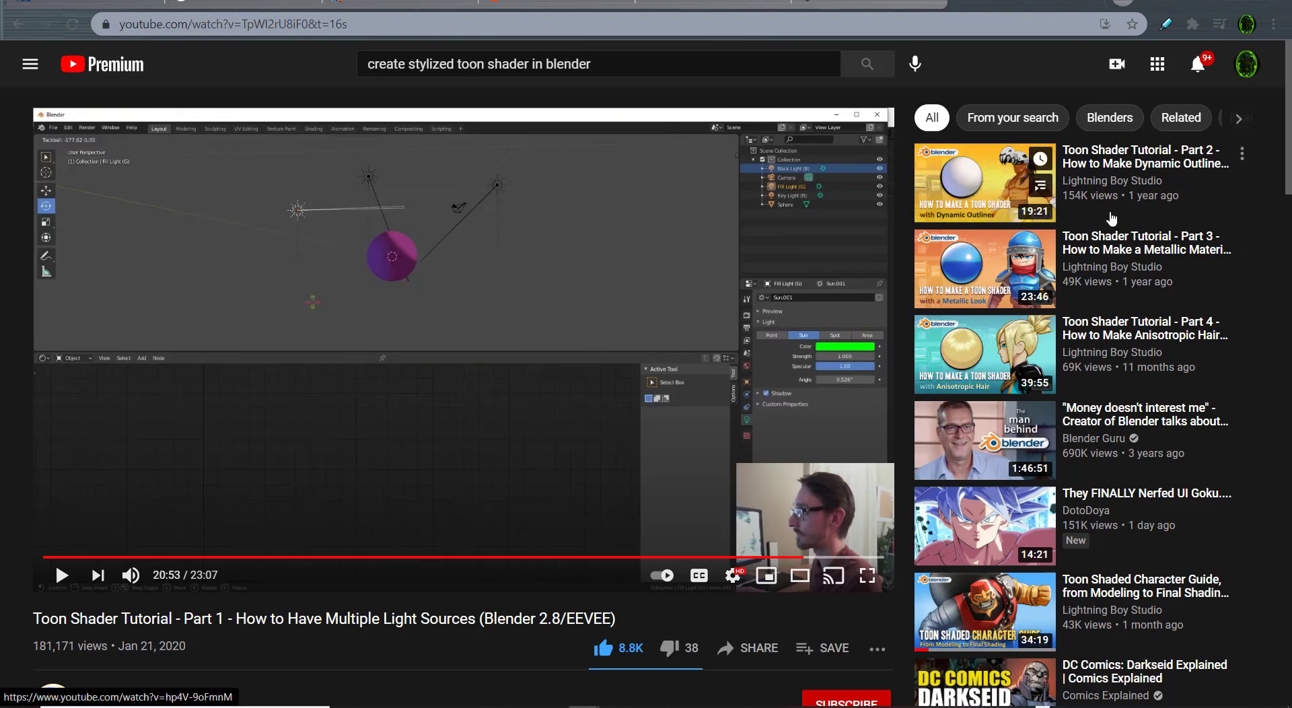
scroll(629, 418, "down", 3)
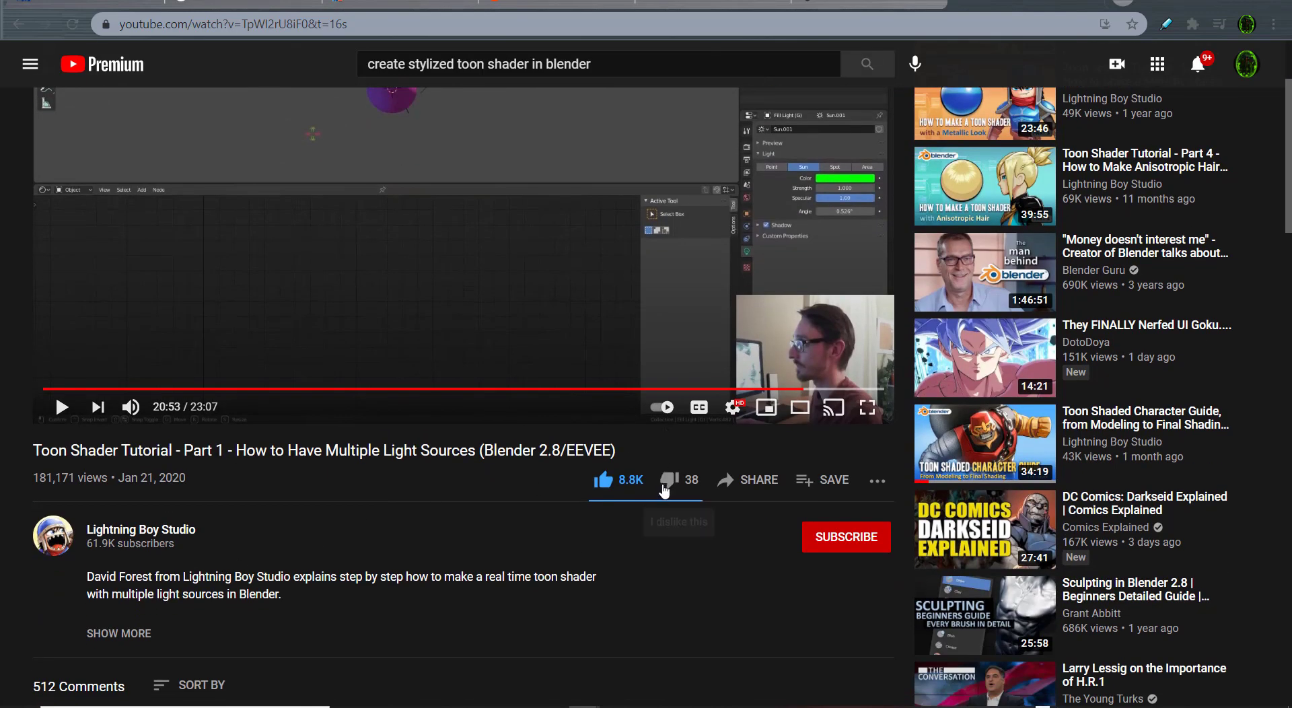
scroll(665, 498, "up", 3)
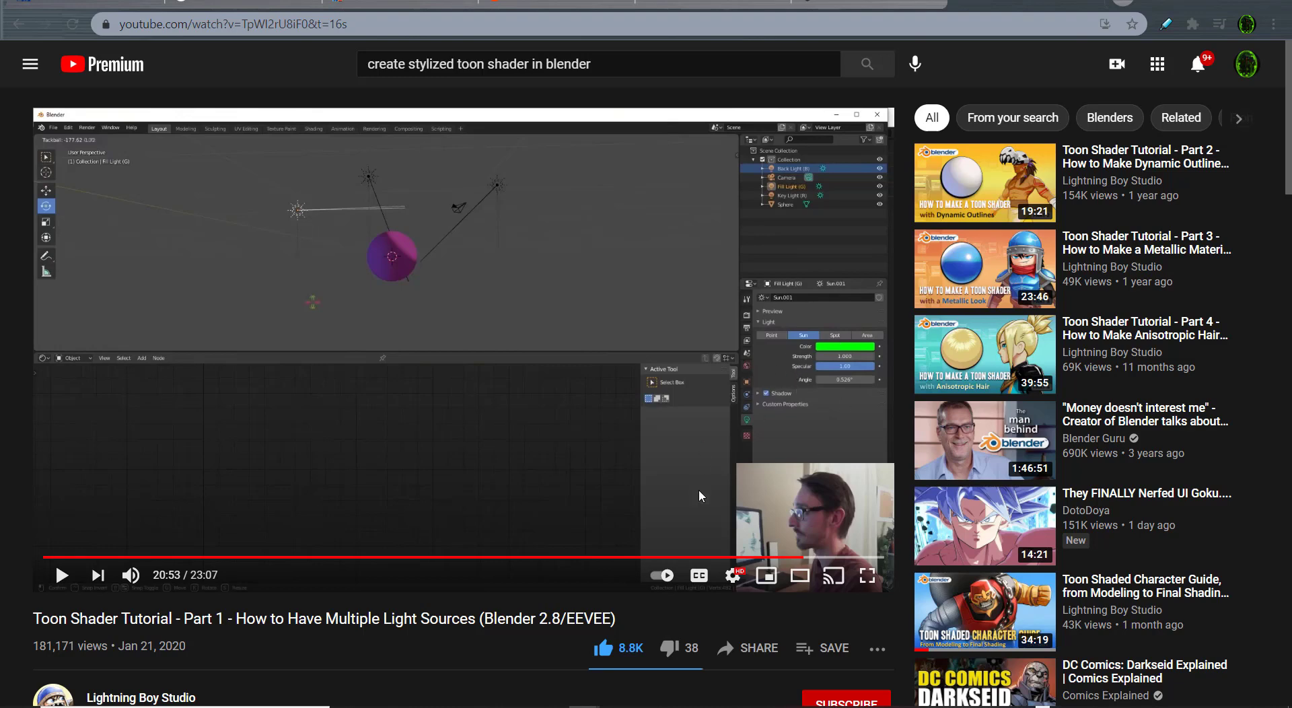
scroll(441, 560, "down", 1)
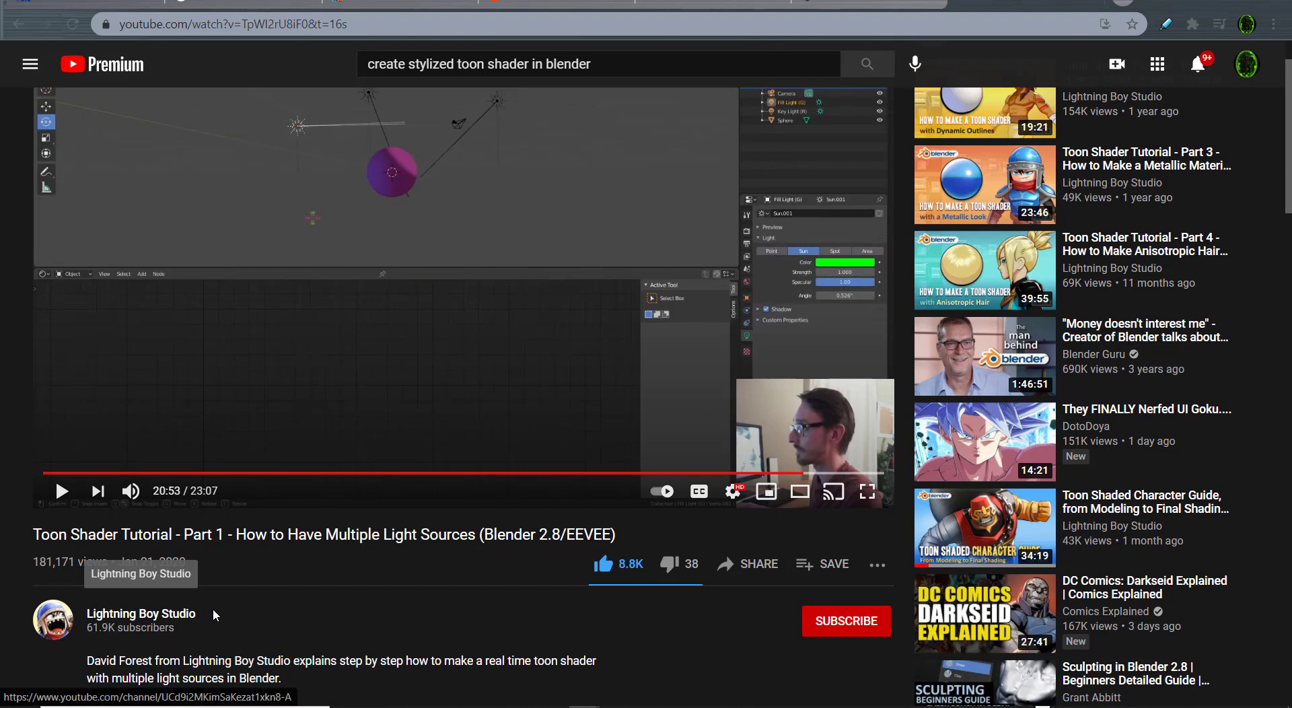
scroll(524, 527, "up", 1)
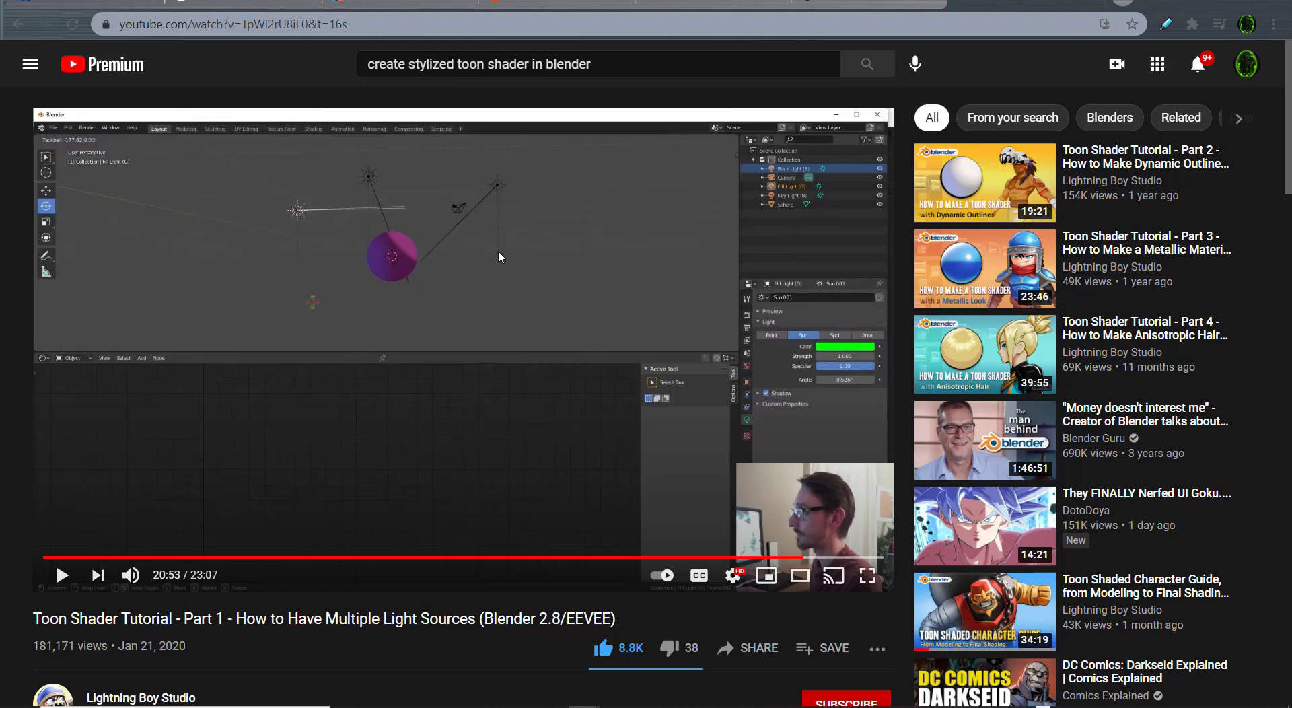
Switch back to Blender and move the Diffuse BSDF and Material Output nodes level with each other, leaving space between them.
key("alt+Tab")
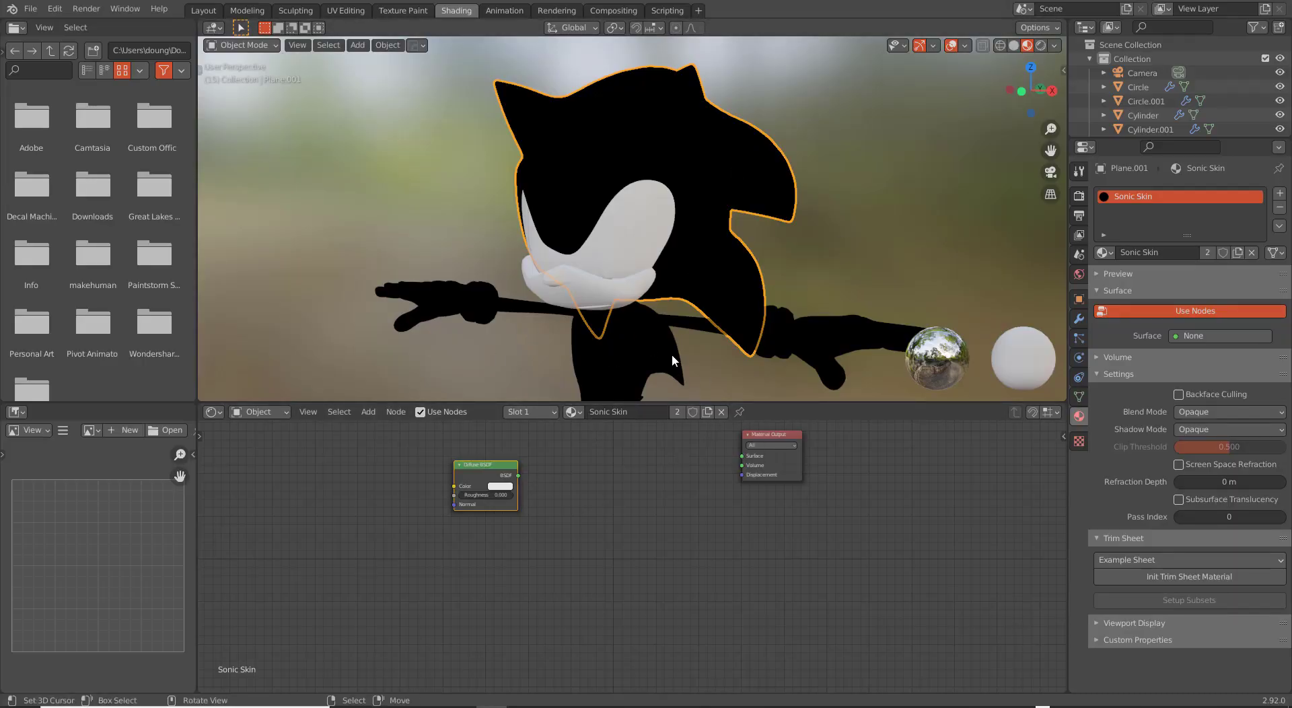
middle_click_drag(679, 515, 680, 510)
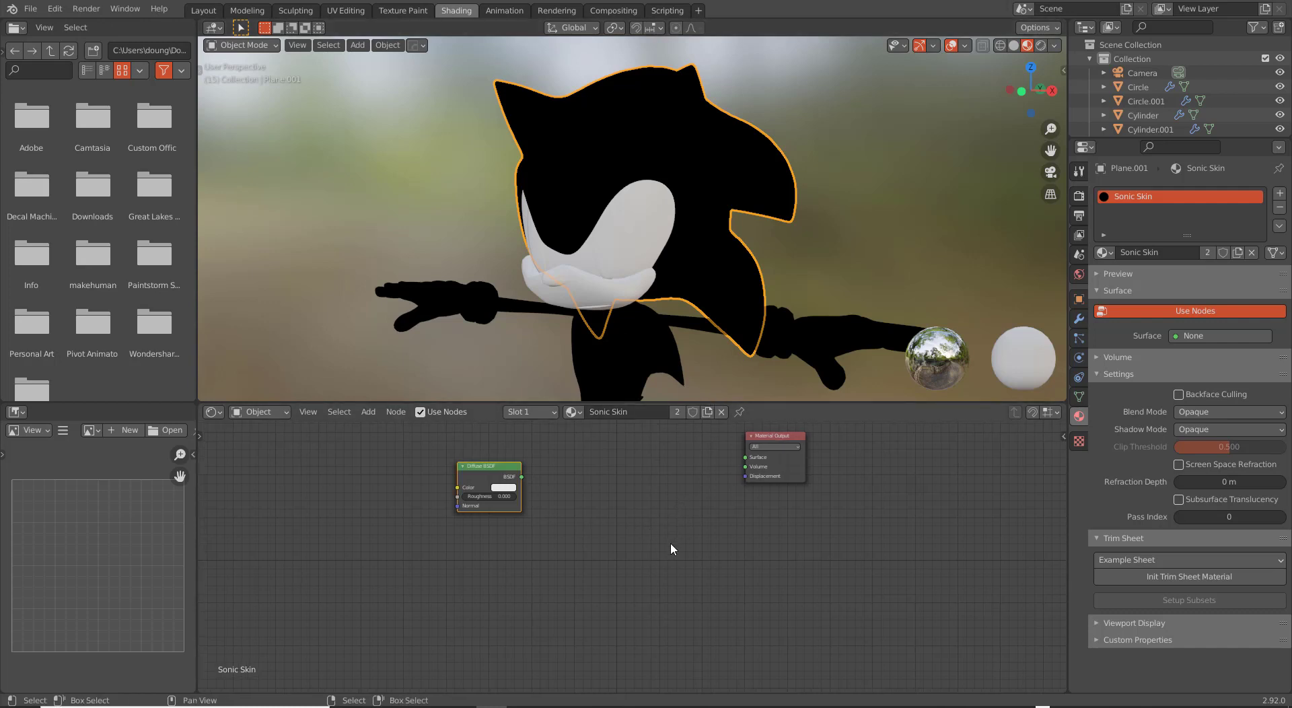
scroll(668, 548, "up", 1)
scroll(549, 517, "up", 1)
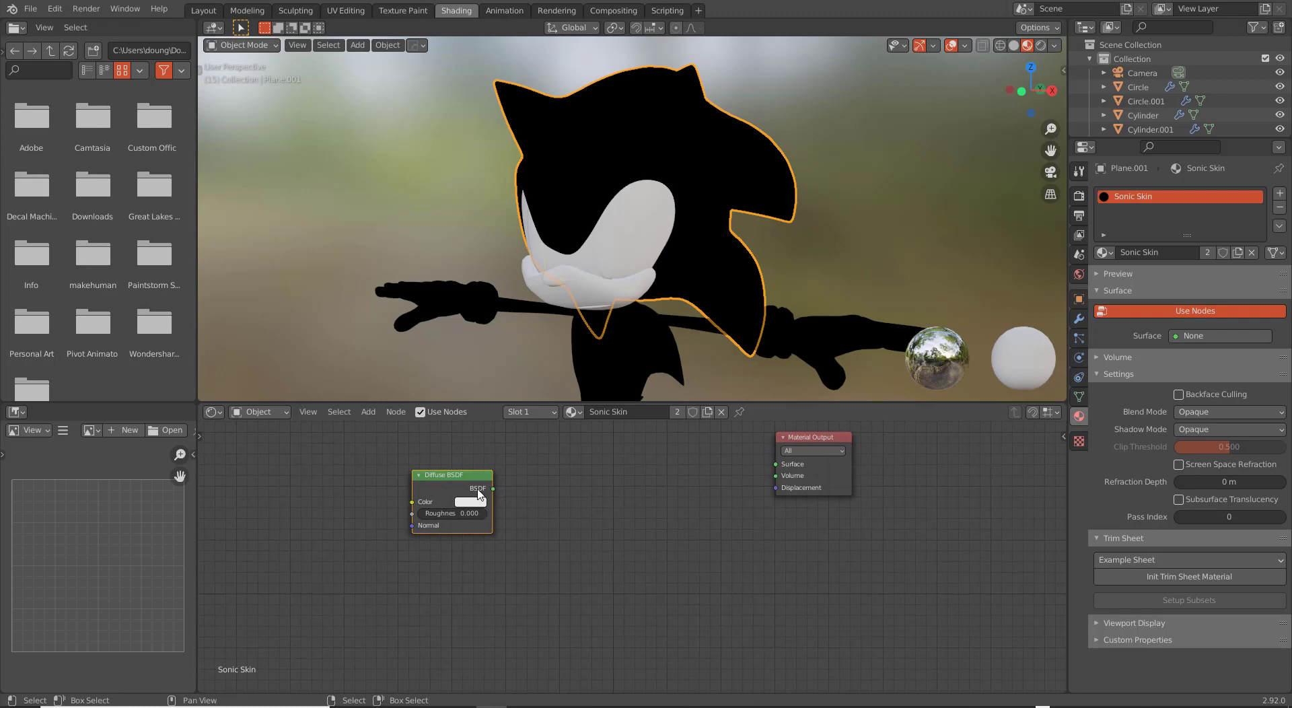
left_click_drag(478, 489, 498, 484)
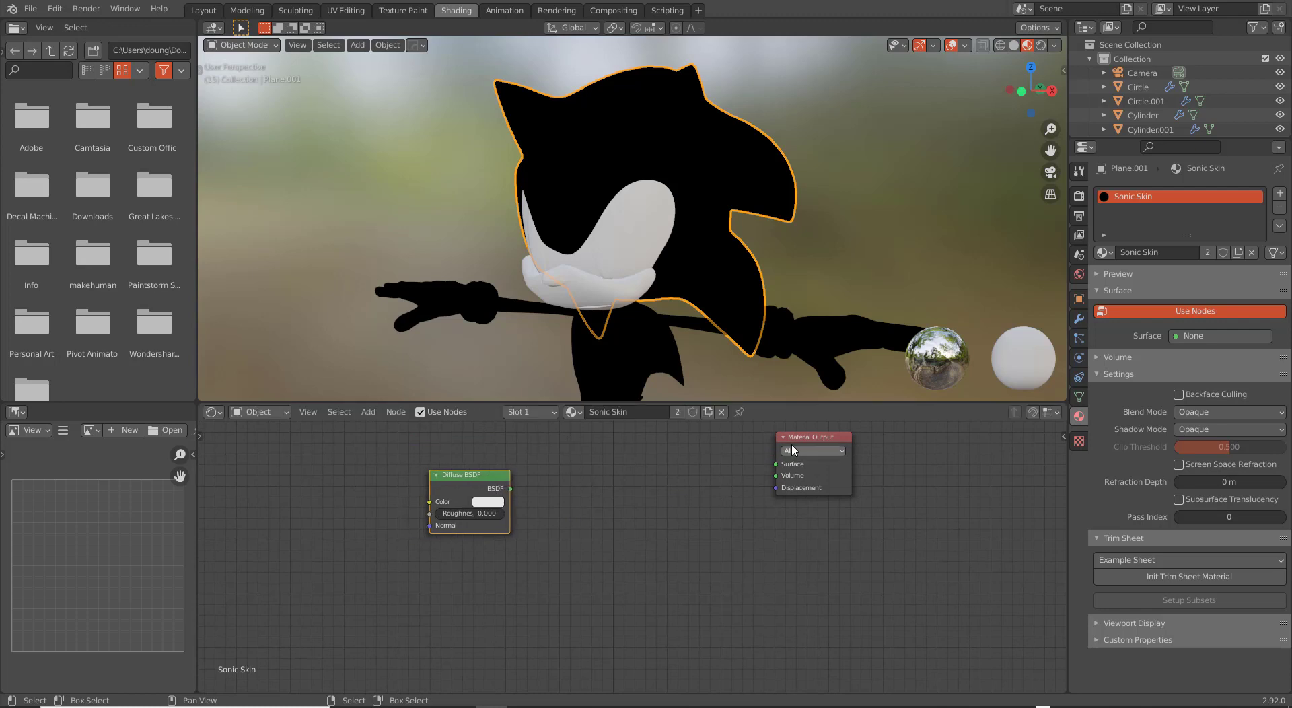
left_click_drag(800, 442, 795, 475)
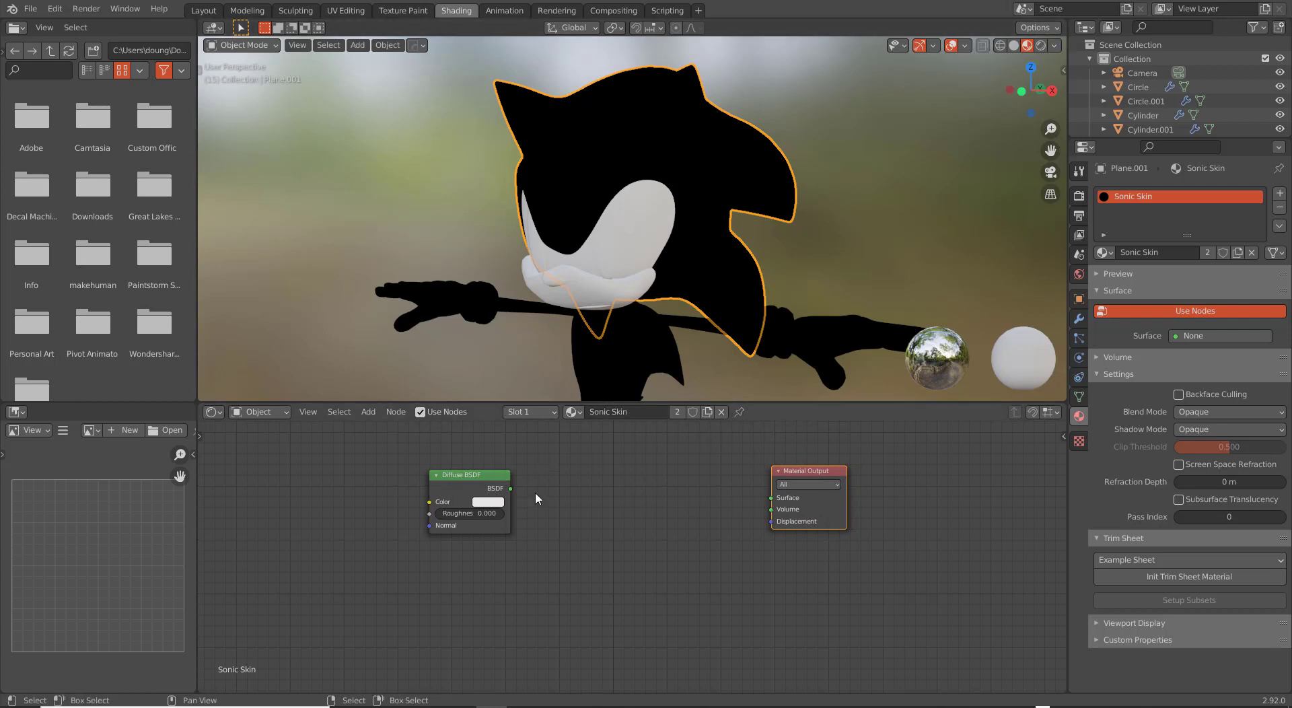
Add a Shader to RGB converter node between the Diffuse BSDF and Material Output nodes.
key("shift+a")
mouse_move(595, 502)
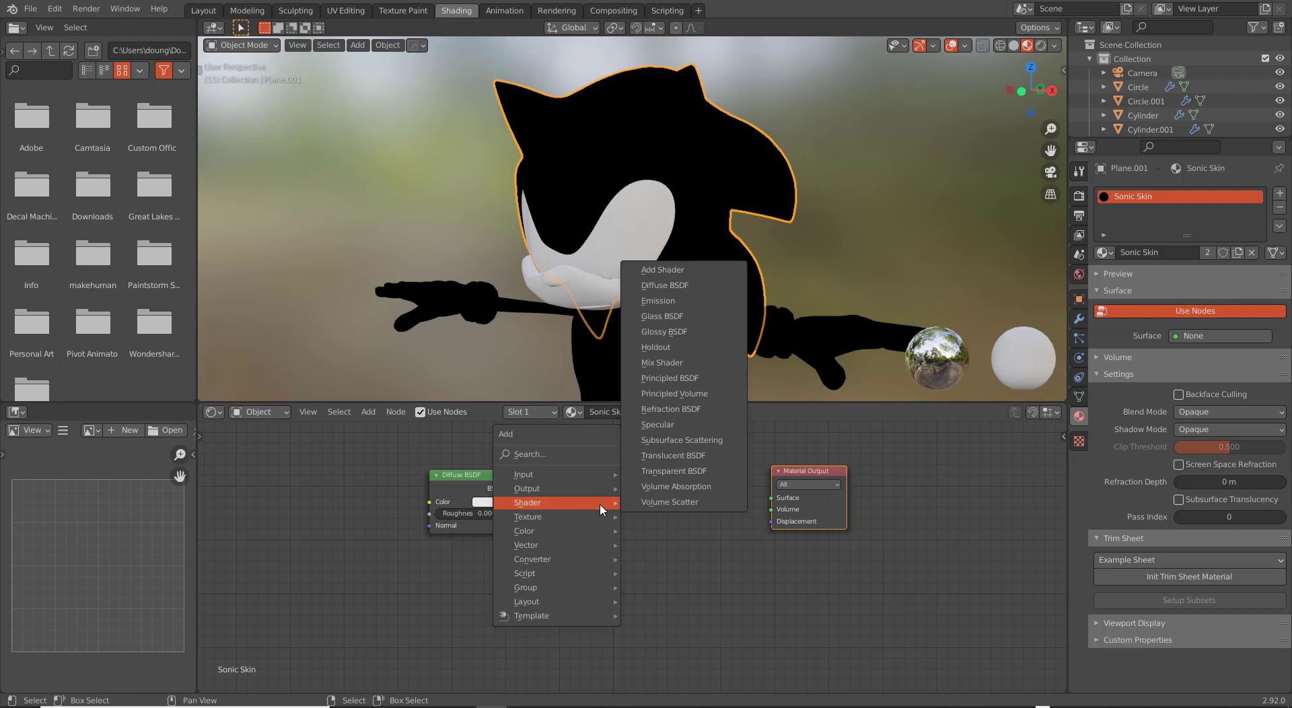
mouse_move(571, 529)
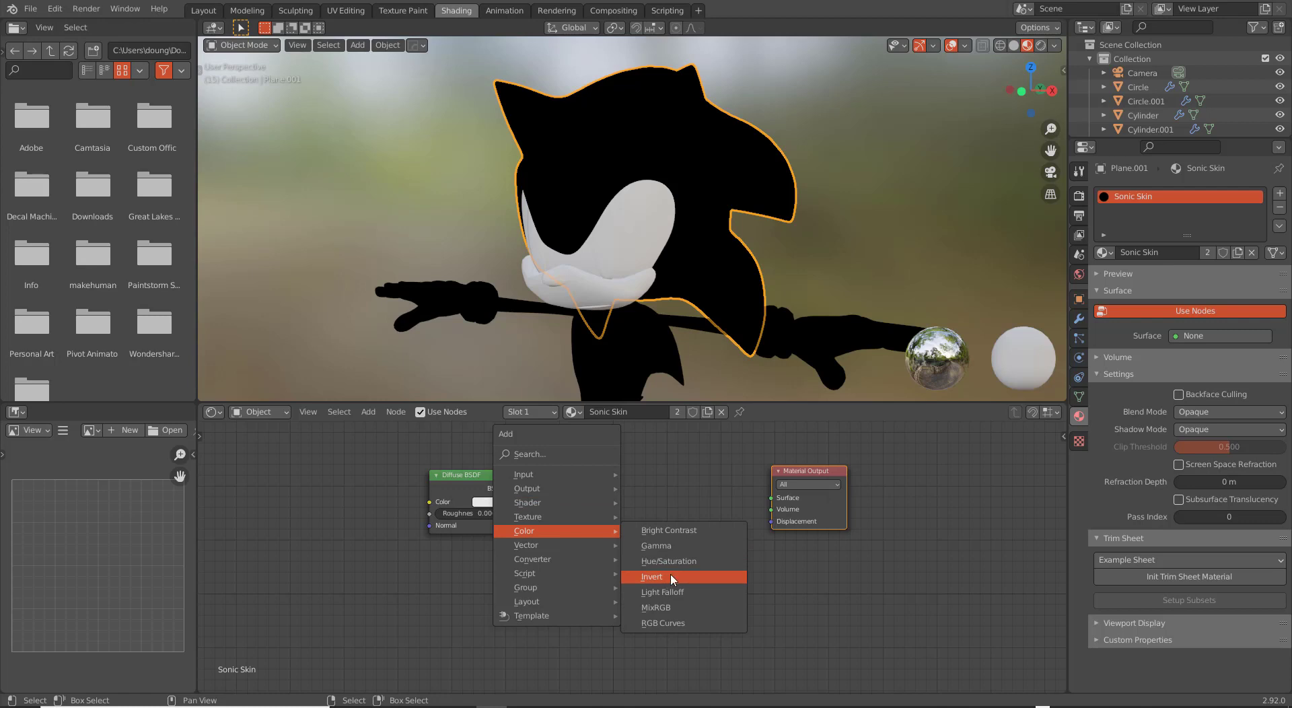
mouse_move(562, 559)
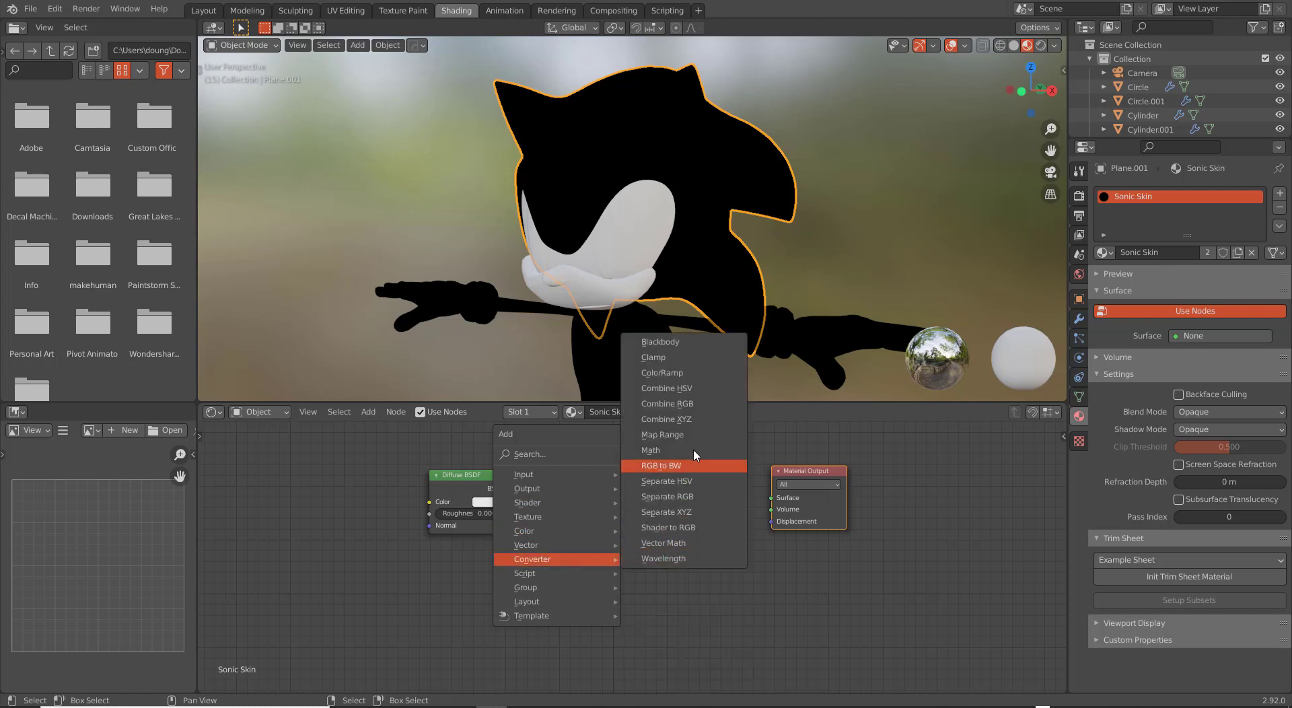
left_click(686, 528)
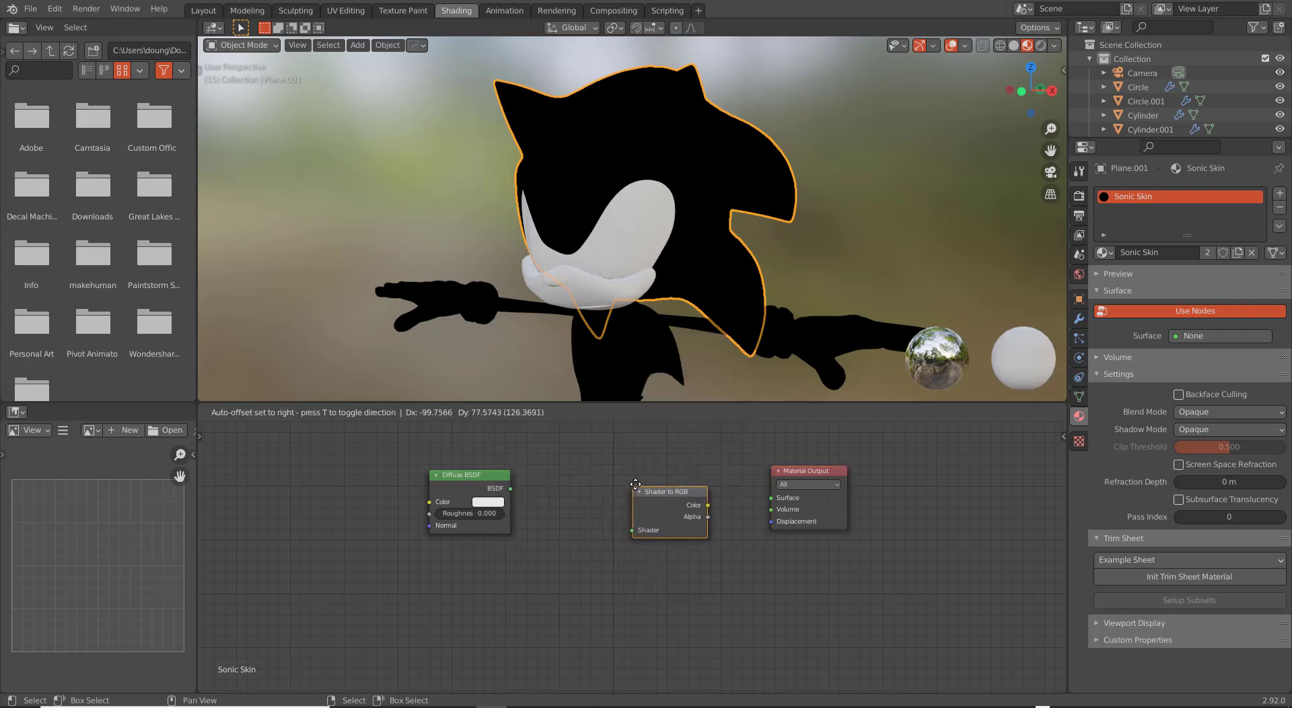
left_click(663, 475)
Add a ColorRamp node and place it between the Diffuse BSDF and Shader to RGB nodes.
key("shift+a")
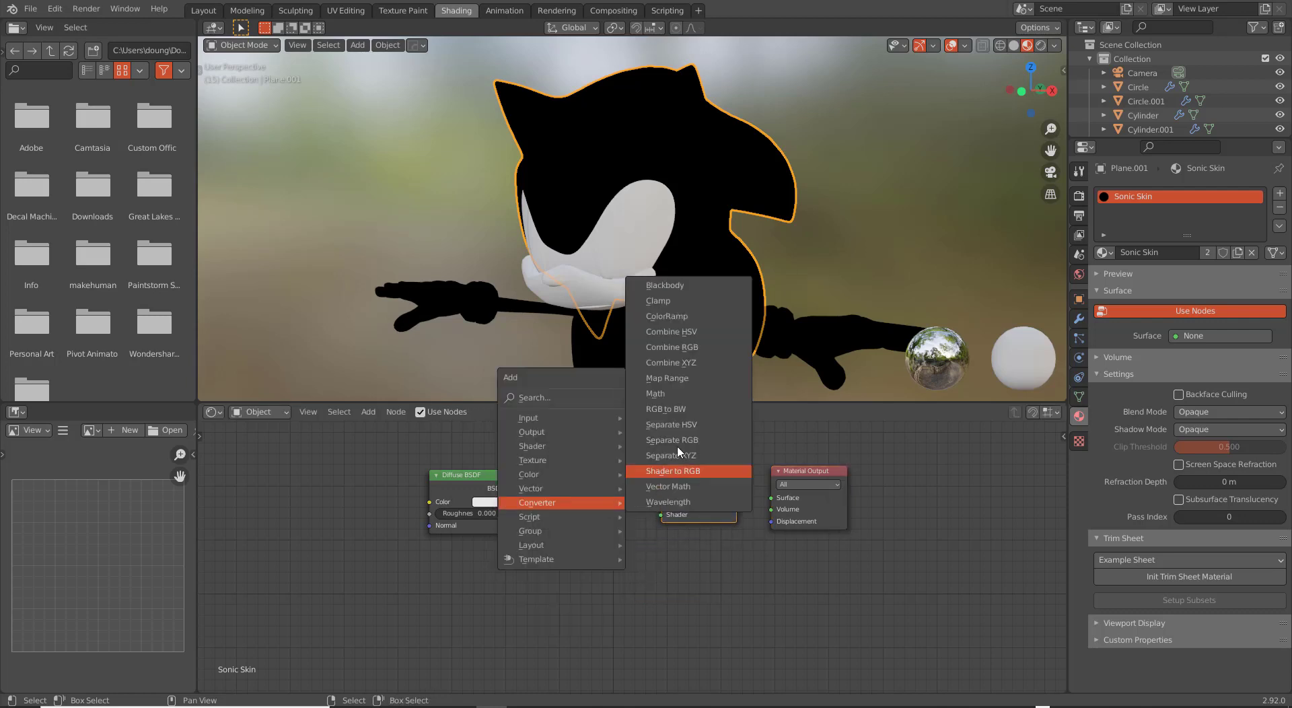
left_click(691, 321)
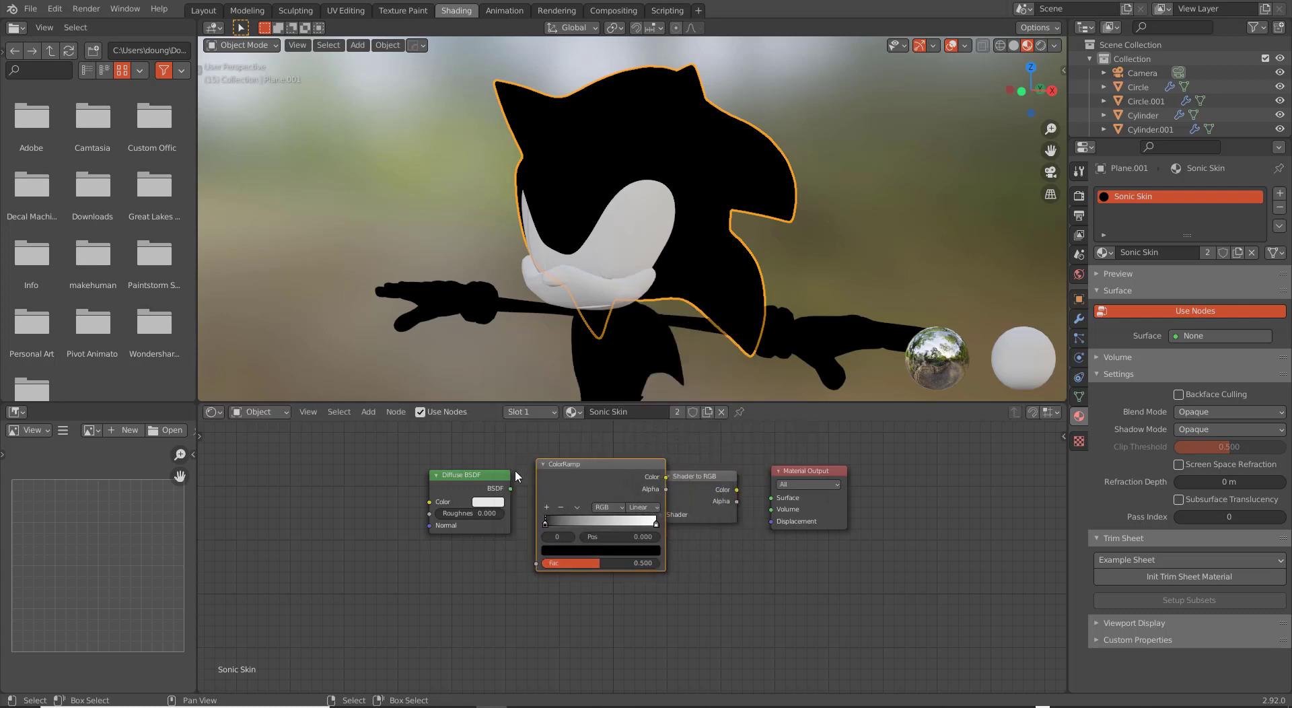
left_click(569, 469)
left_click_drag(569, 469, 540, 472)
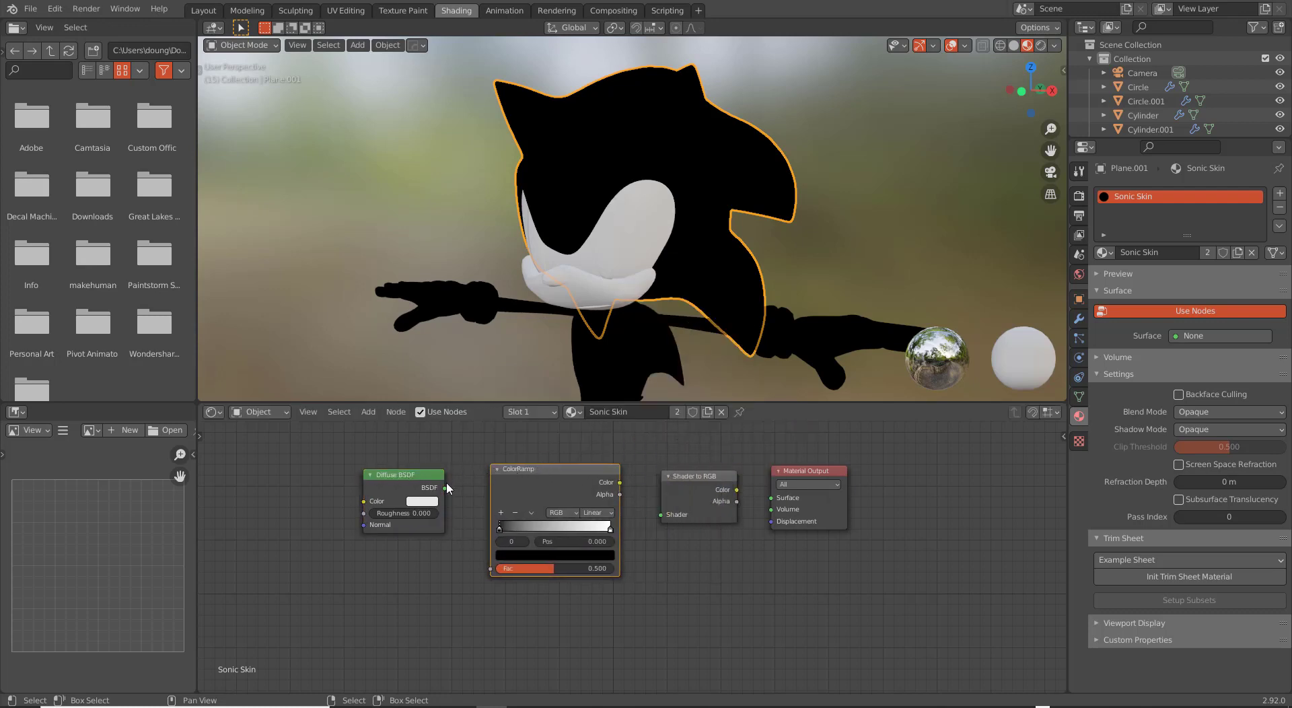
Put Shader to RGB ahead of ColorRamp and link Diffuse BSDF through both, into ColorRamp's Fac and on to Material Output's Surface.
left_click_drag(422, 484, 374, 481)
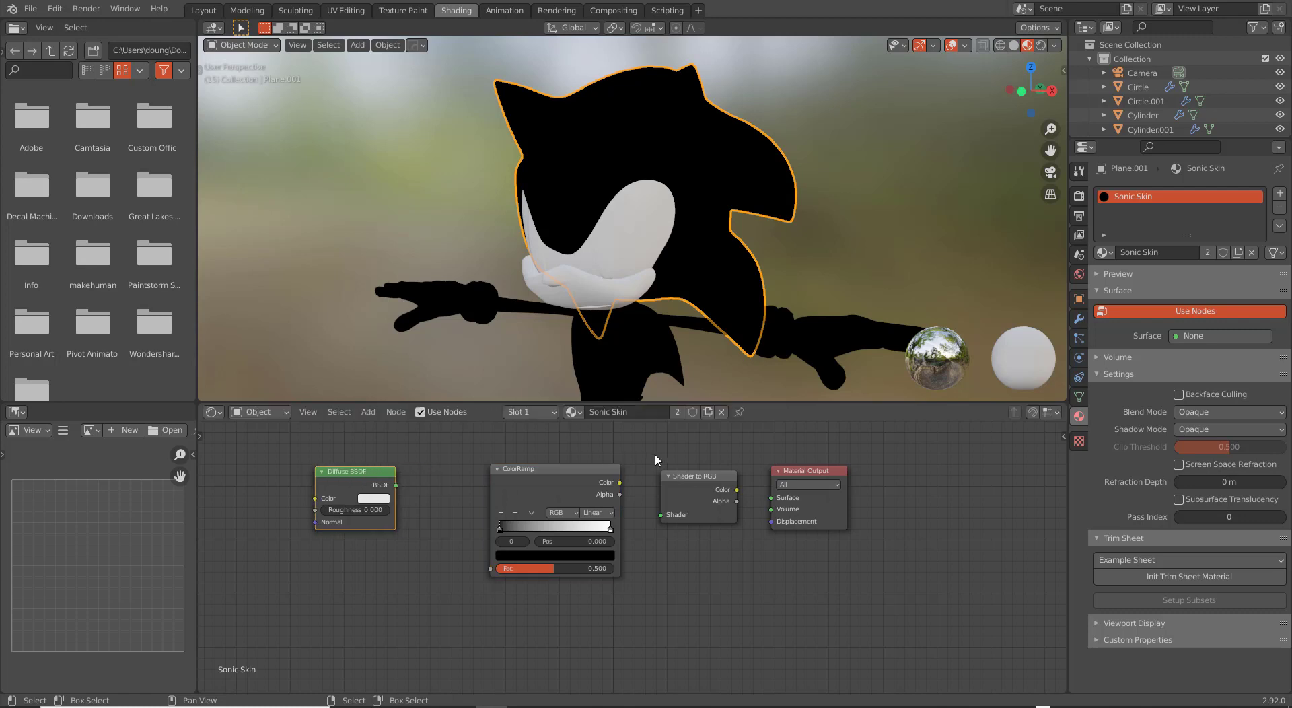
left_click_drag(688, 479, 427, 522)
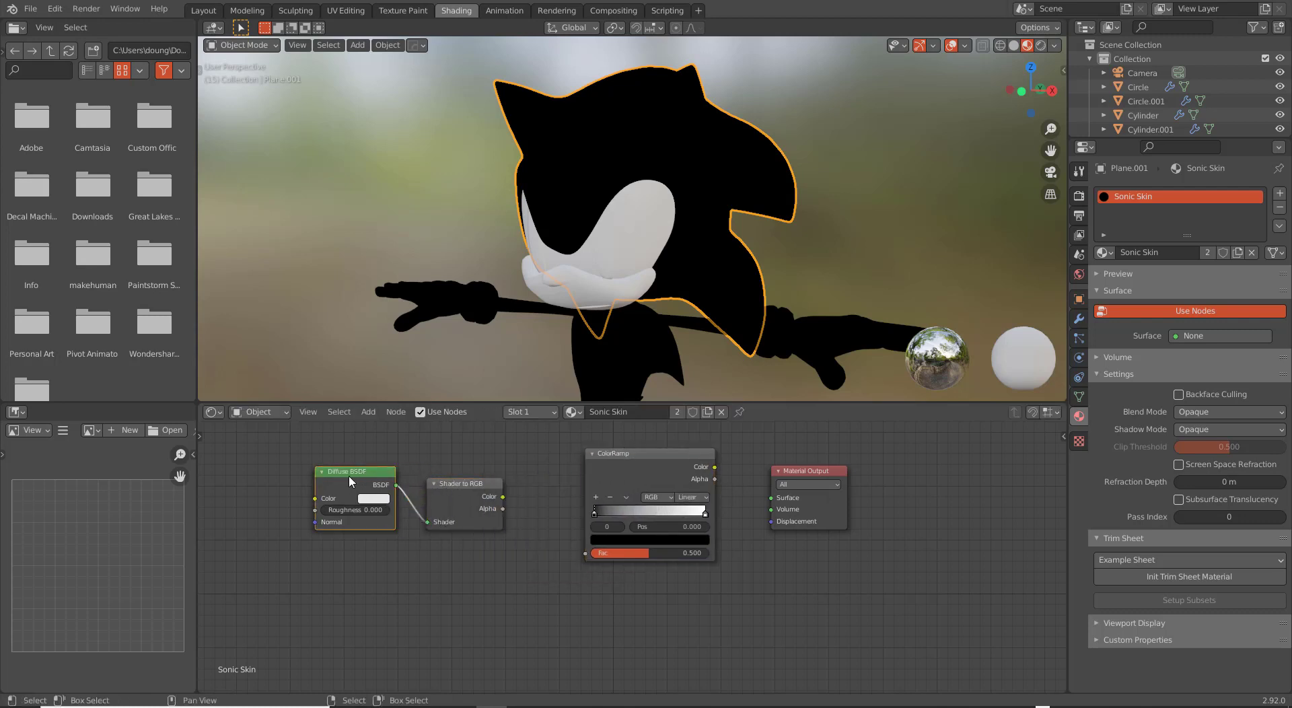
left_click_drag(504, 503, 586, 552)
left_click_drag(715, 469, 777, 502)
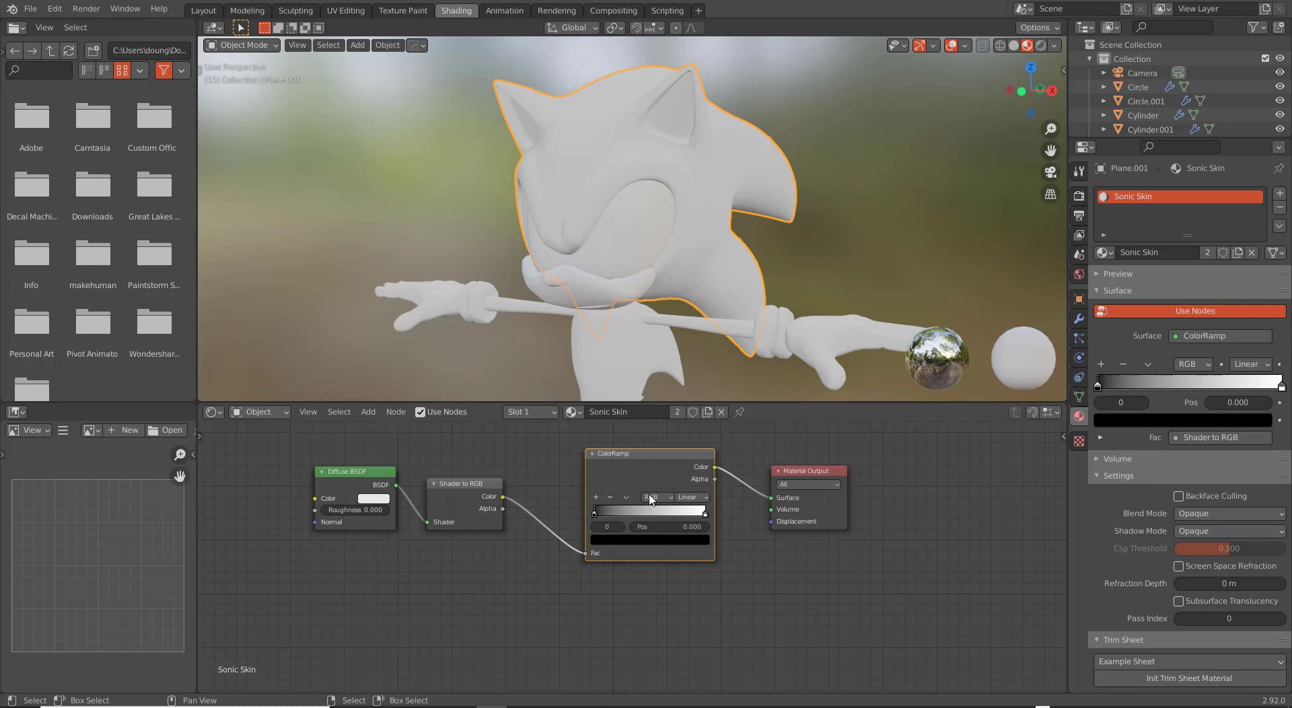
Select the ColorRamp's white stop and space out the linked nodes for a wider layout.
mouse_move(596, 515)
left_mouse_down()
mouse_move(686, 511)
mouse_move(607, 512)
left_mouse_up()
left_click_drag(706, 513, 728, 496)
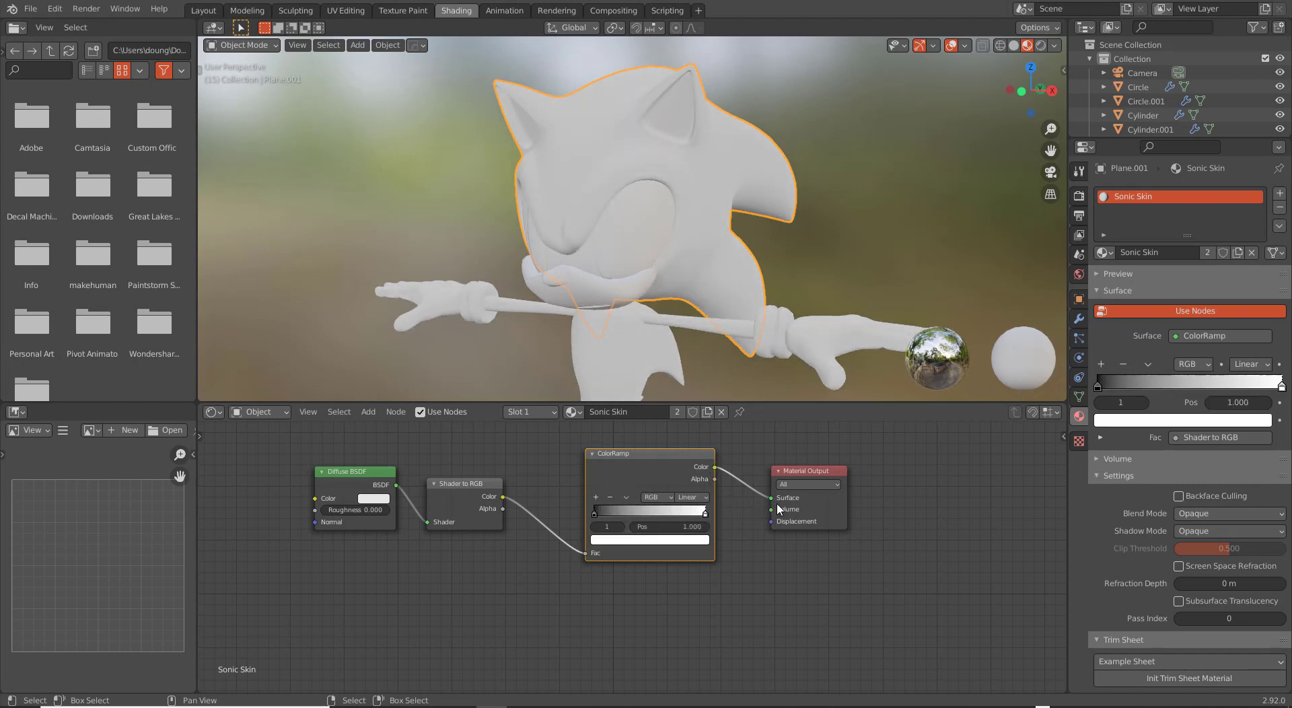
left_click_drag(655, 478, 672, 479)
left_click_drag(463, 492, 486, 492)
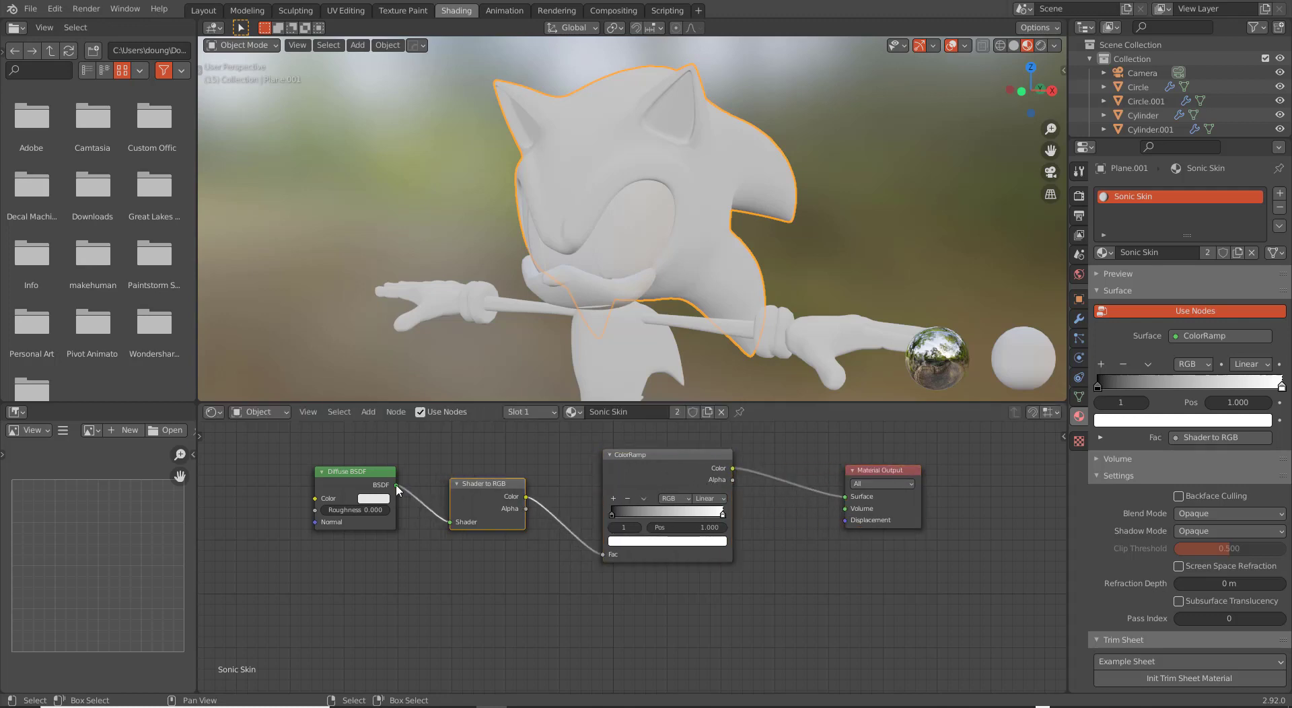
left_click_drag(364, 488, 377, 488)
Open Step 1.png from the recent files in File Explorer, examine its reference node setup, and return to Blender.
key("alt+Tab")
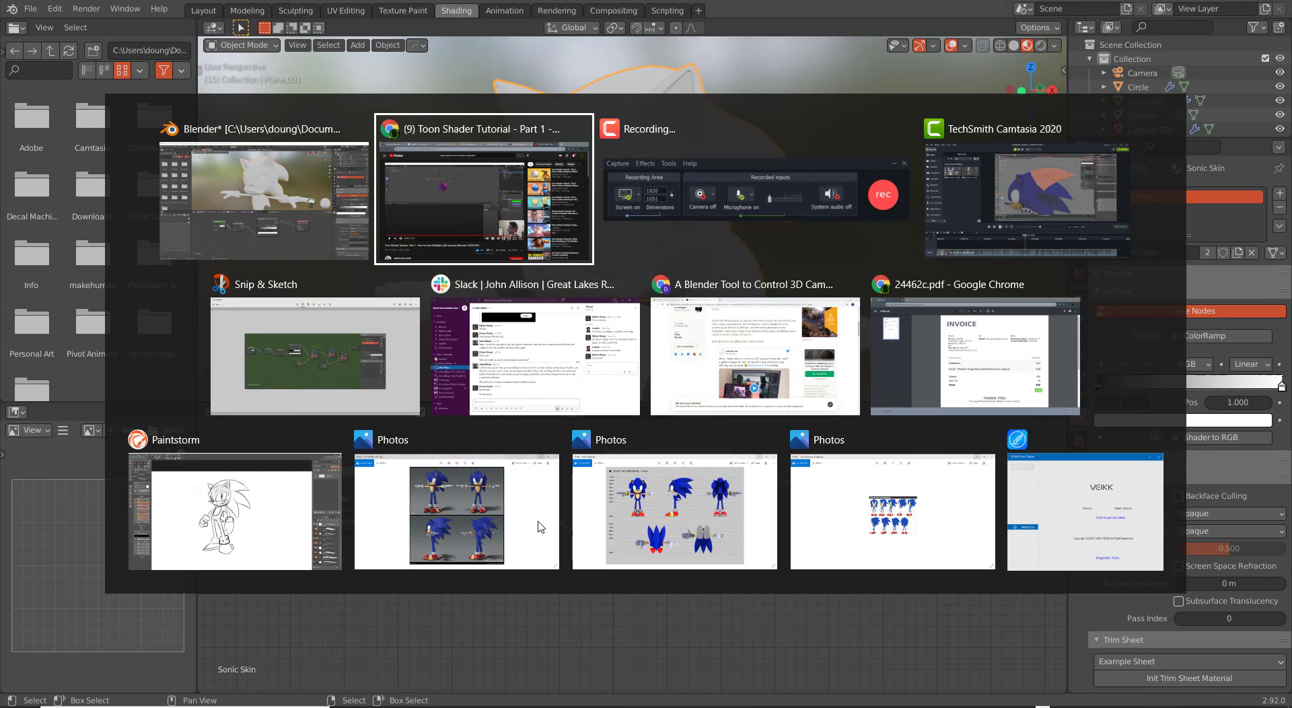
key("alt+Tab")
key("Tab")
key("Tab")
key("Tab")
key("Tab")
key("Tab")
key("Tab")
key("Tab")
key("Tab")
key("Tab")
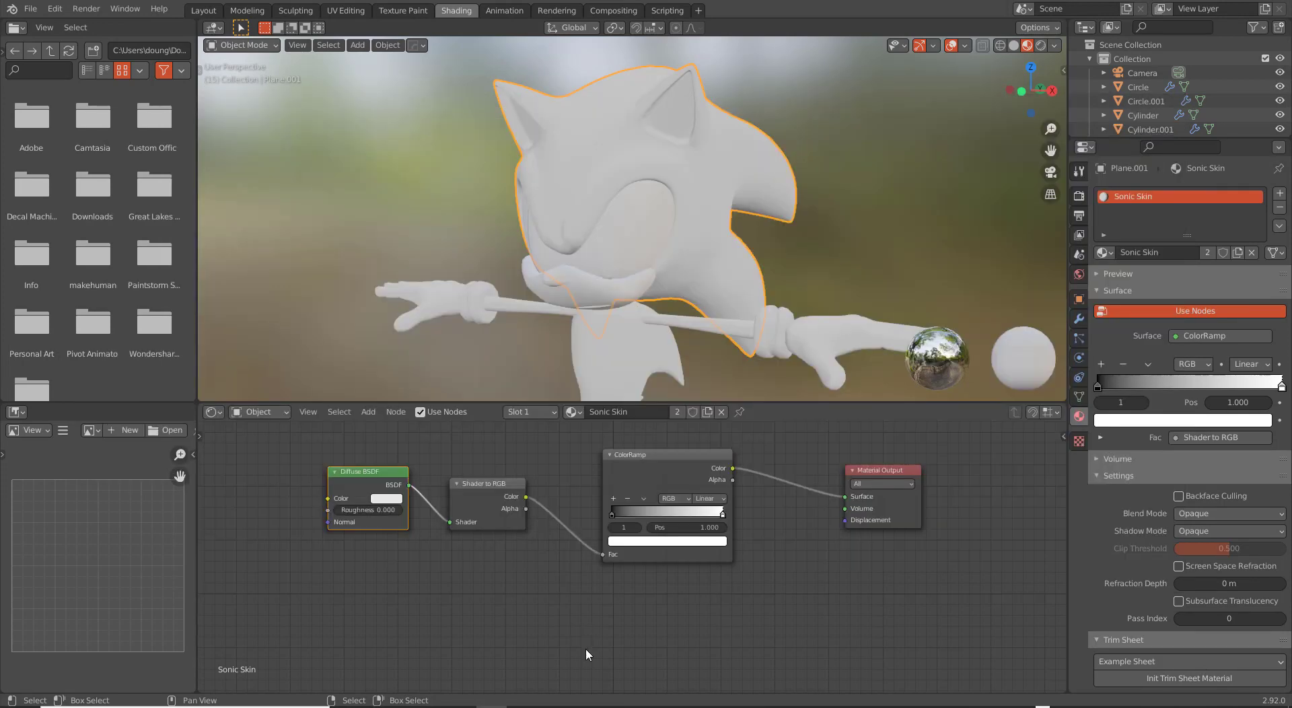
mouse_move(794, 706)
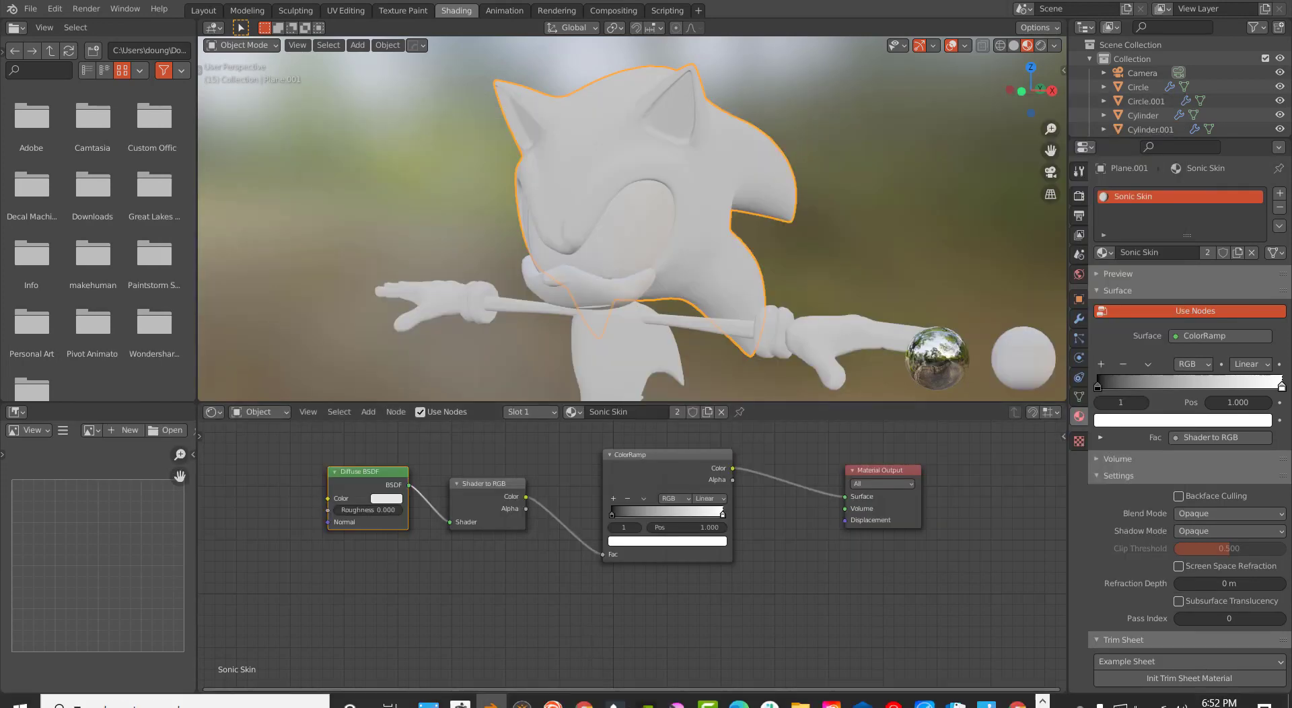
left_click(799, 691)
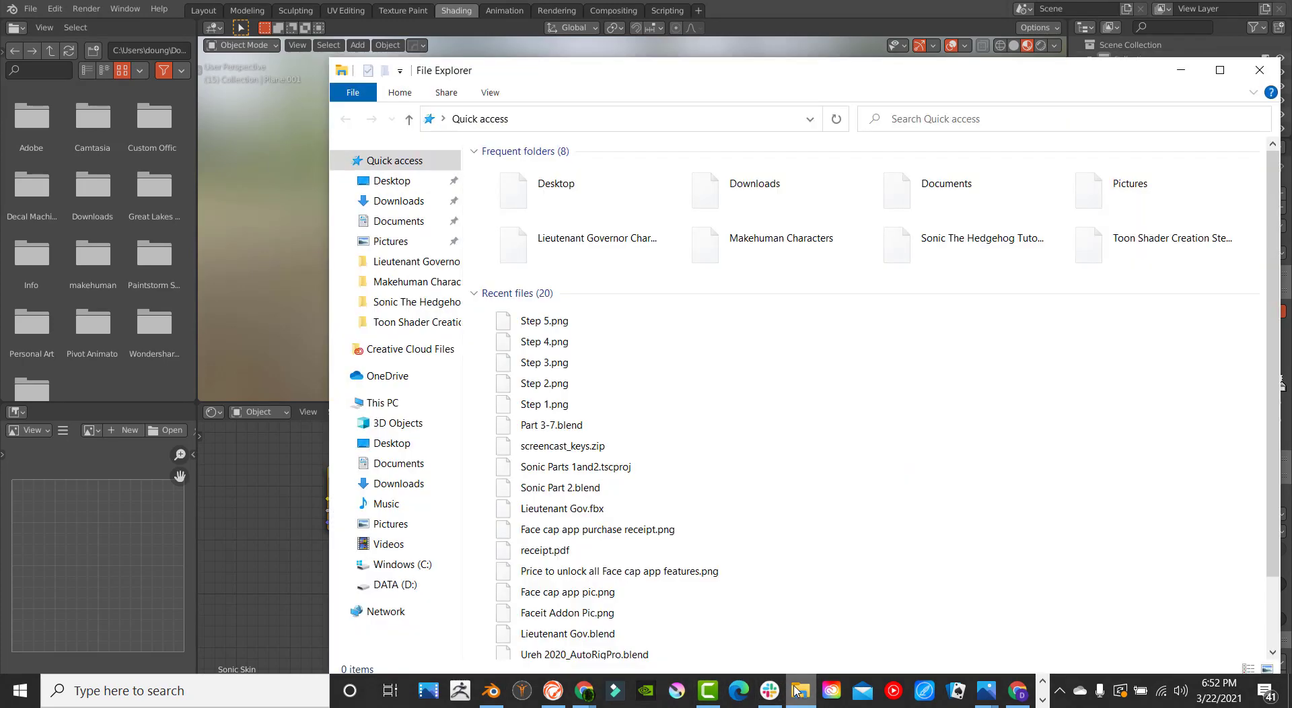
left_click(564, 407)
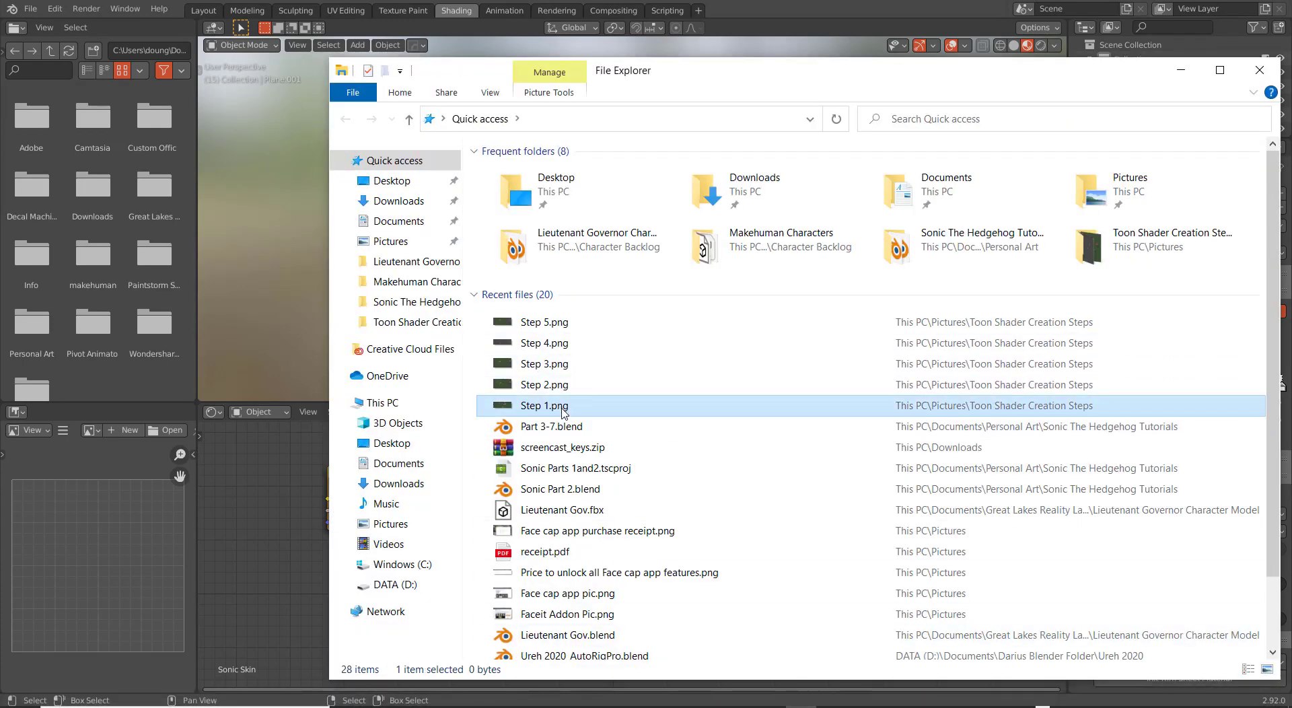
double_click(562, 408)
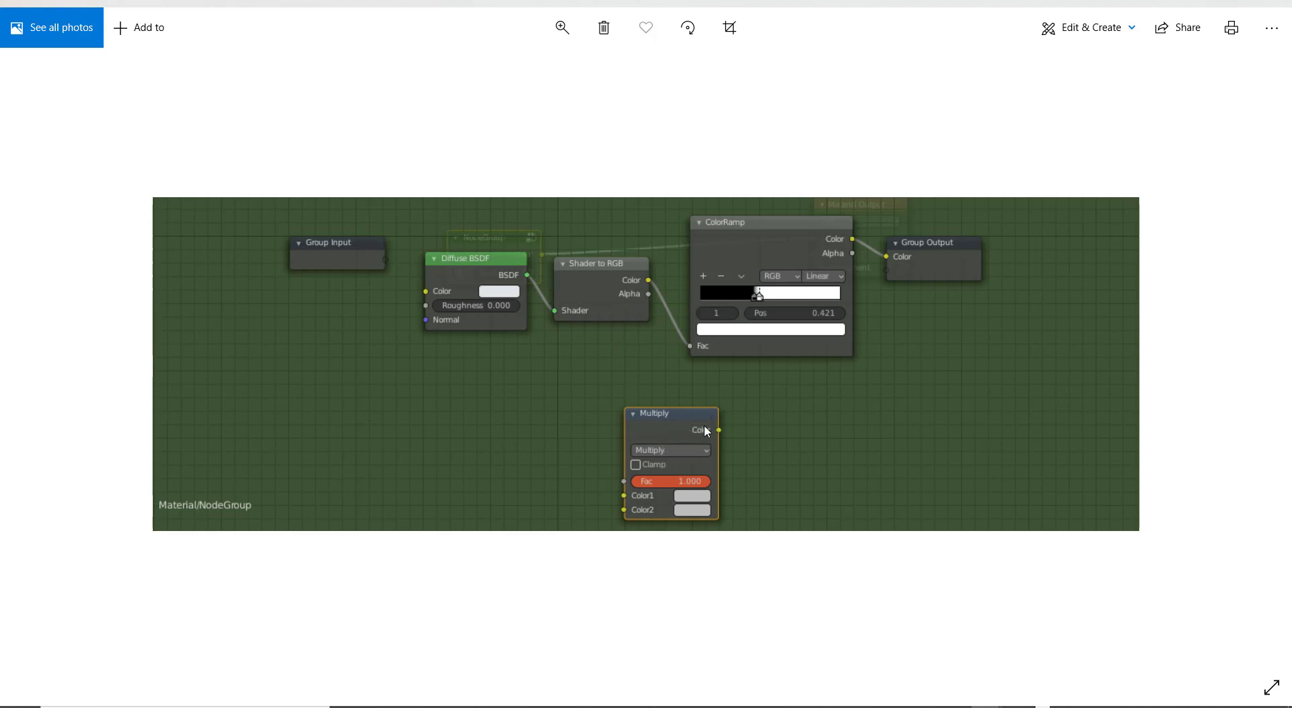
key("alt+Tab")
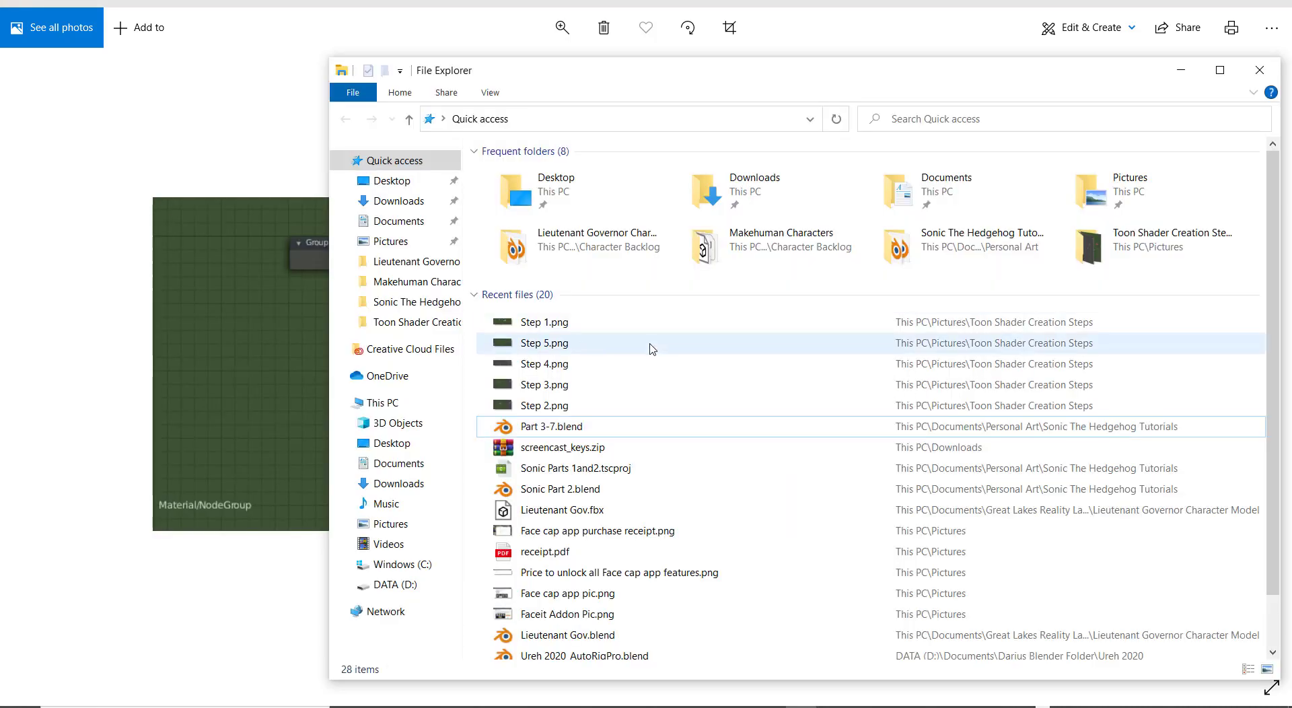
key("alt+Tab")
key("alt+Tab")
key("alt+Tab")
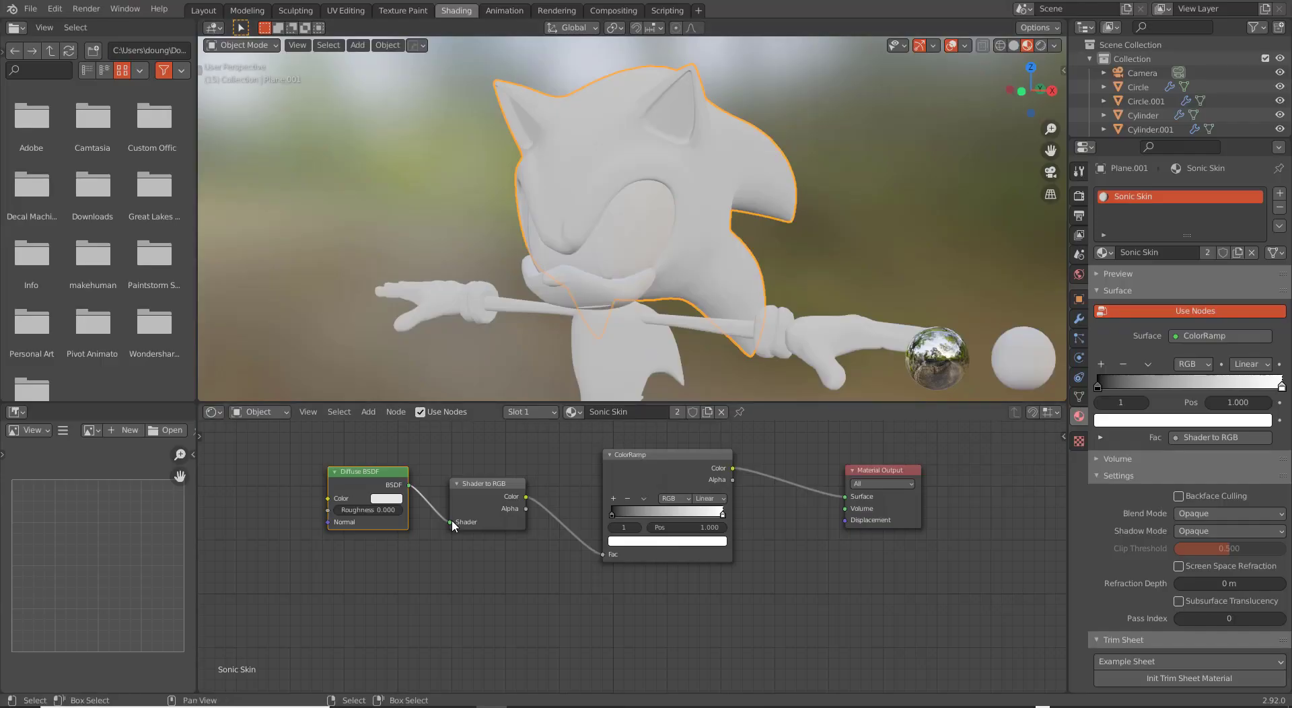
Combine the Diffuse BSDF, Shader to RGB and ColorRamp nodes into one node group.
scroll(664, 568, "down", 2)
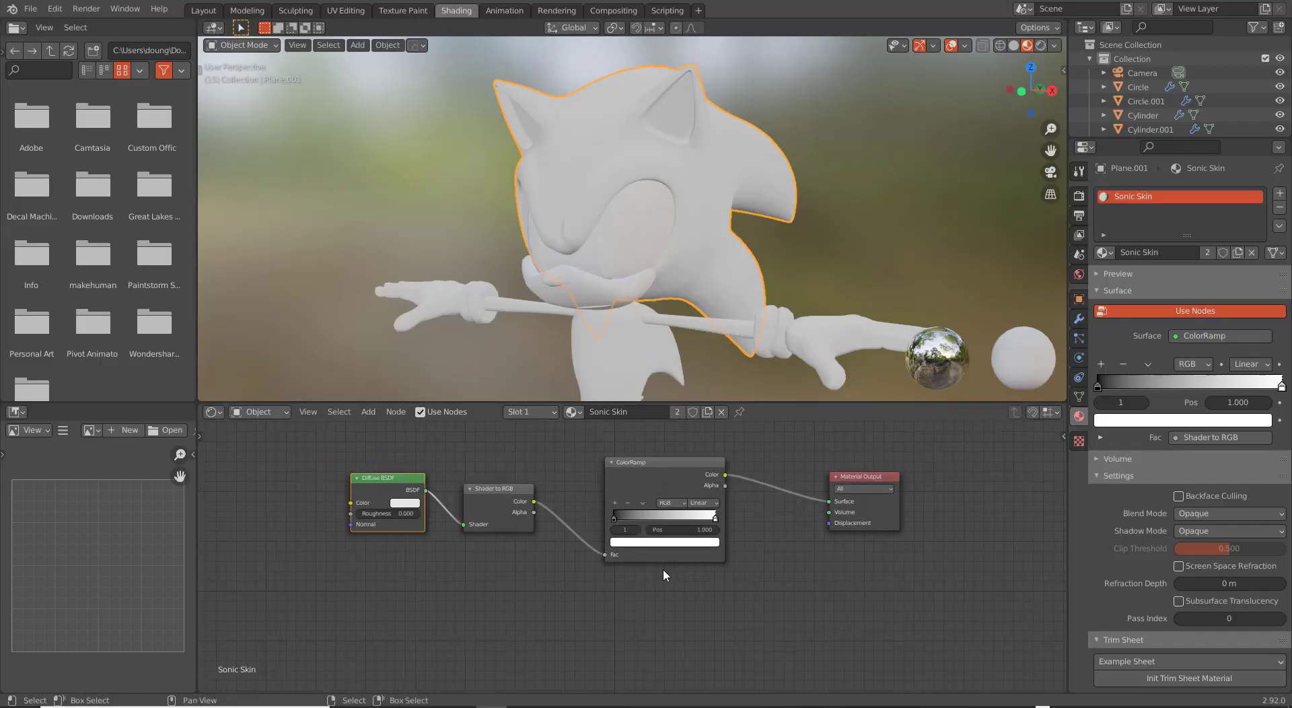
left_click_drag(664, 568, 401, 454)
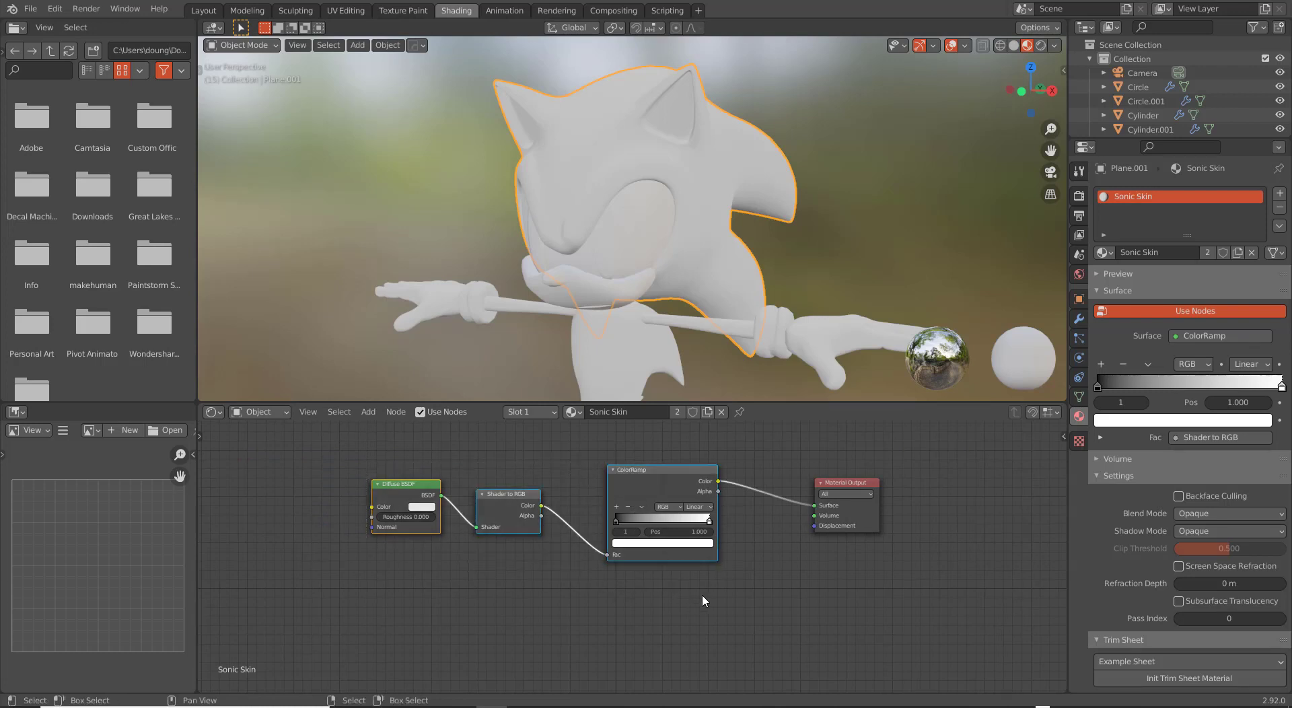
key("ctrl+g")
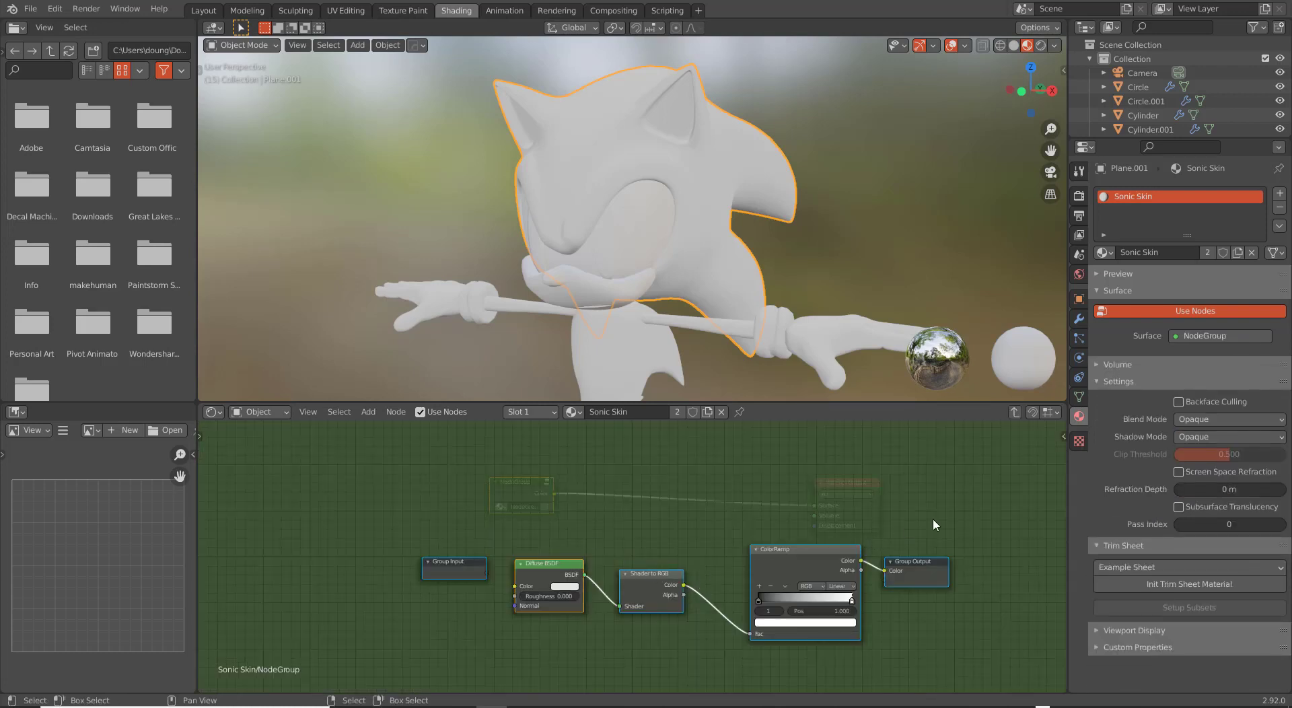
Show the node editor's sidebar with the node item properties and go back out of the group to the material level.
key("n")
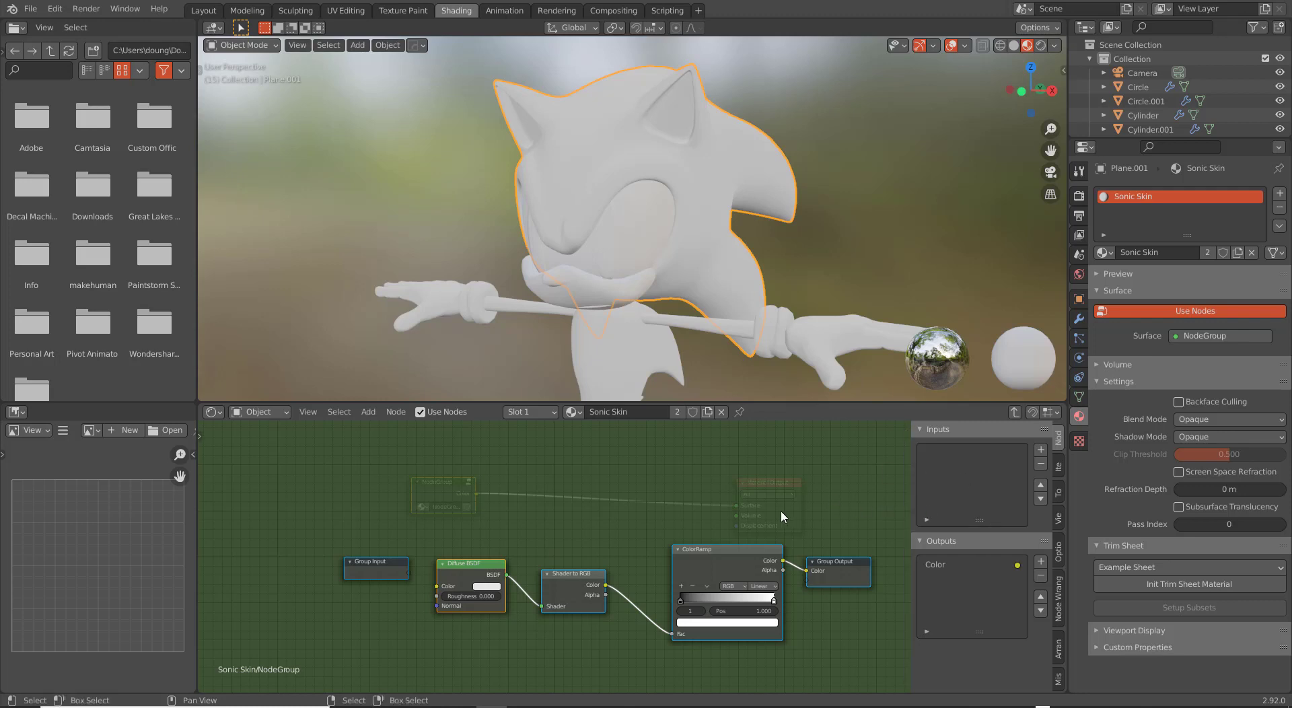
left_click(1060, 472)
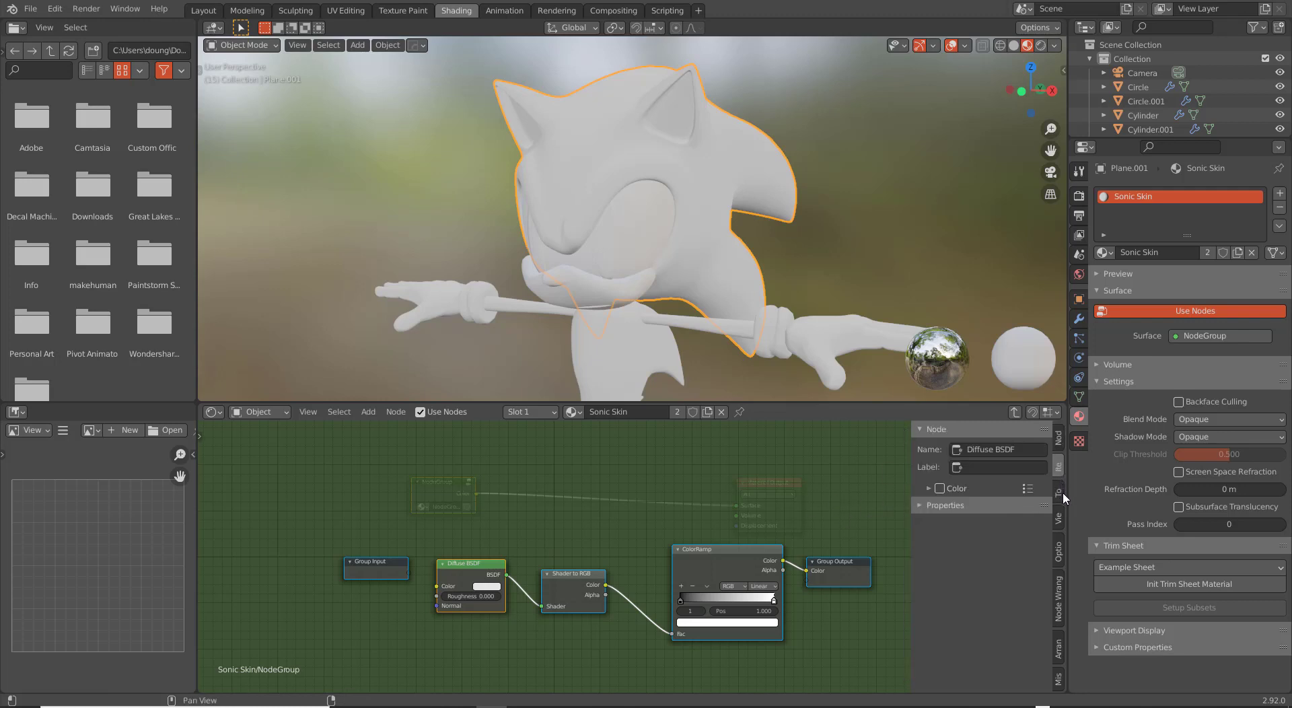
key("Tab")
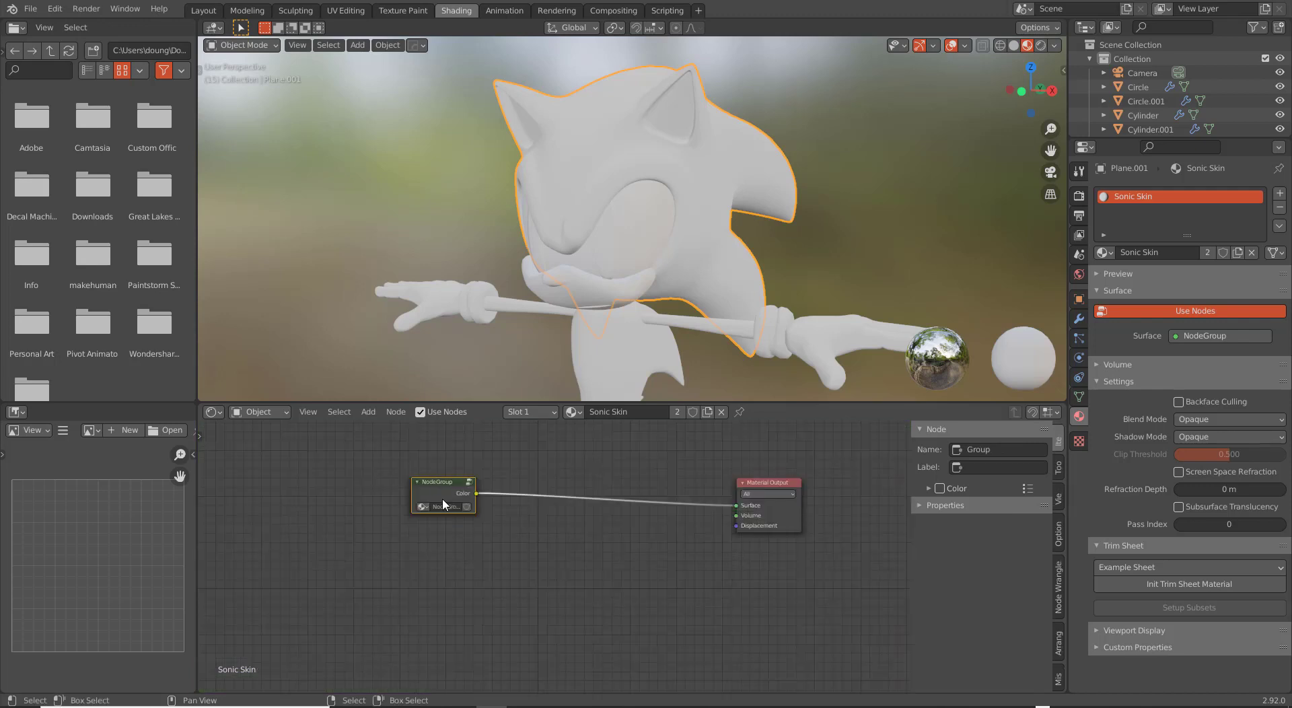
key("Tab")
key("Tab")
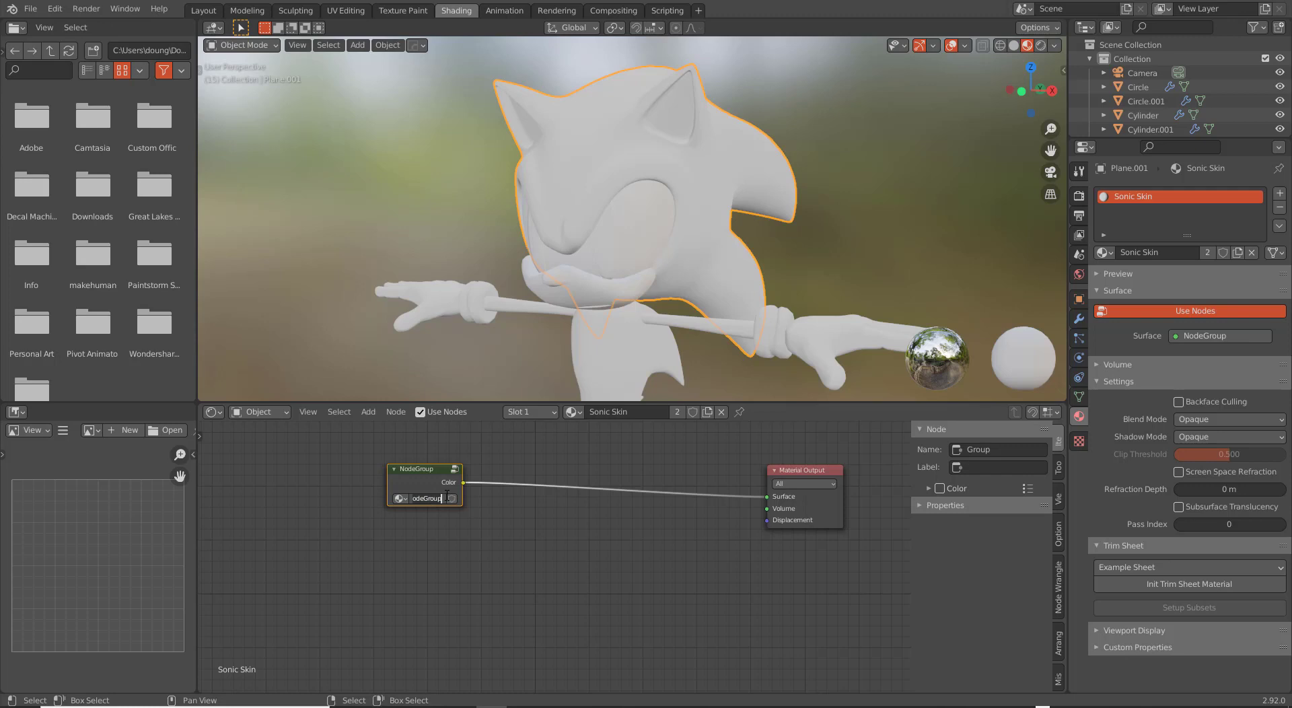
Rename the node group as "Shader Groupt".
type("Shader Group")
key("Return")
Enter the node group and rearrange its nodes, moving Group Output and ColorRamp to leave free space below them.
key("Tab")
middle_click_drag(563, 611, 511, 516)
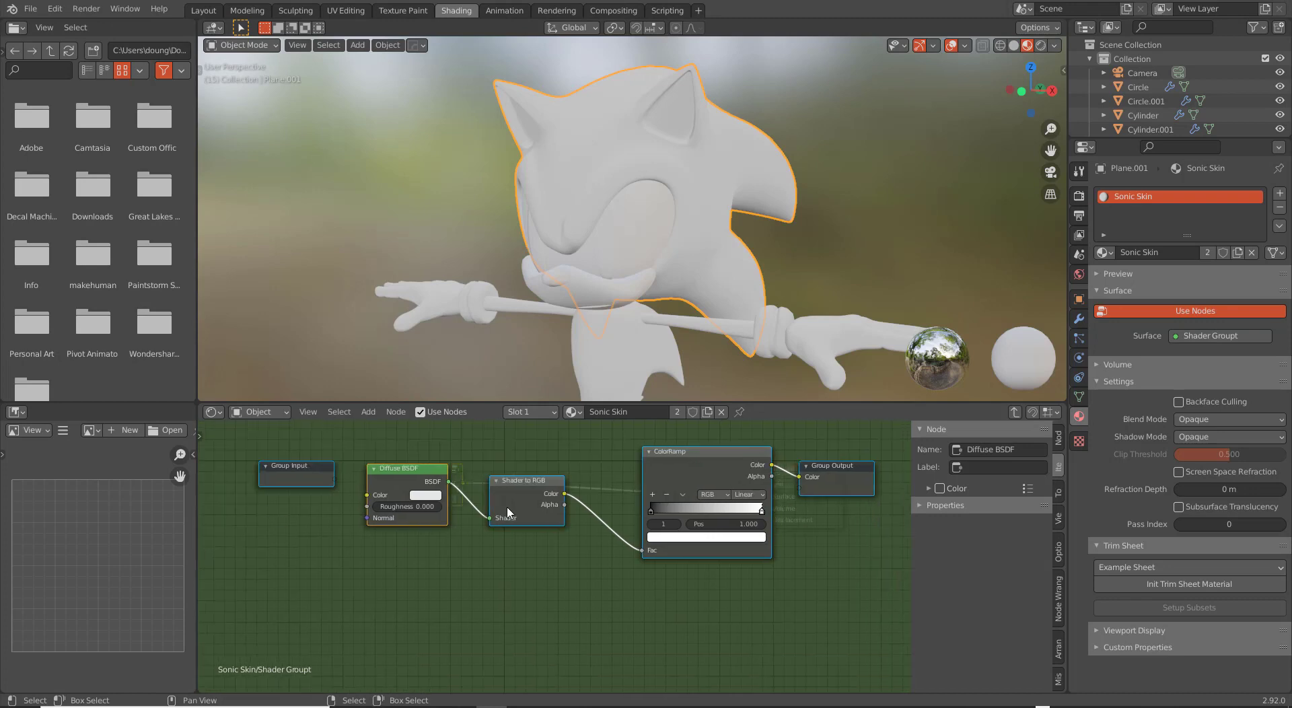
left_click_drag(802, 465, 832, 476)
left_click(810, 478)
scroll(736, 542, "down", 2)
middle_click_drag(746, 548, 783, 536)
left_click_drag(712, 469, 707, 469)
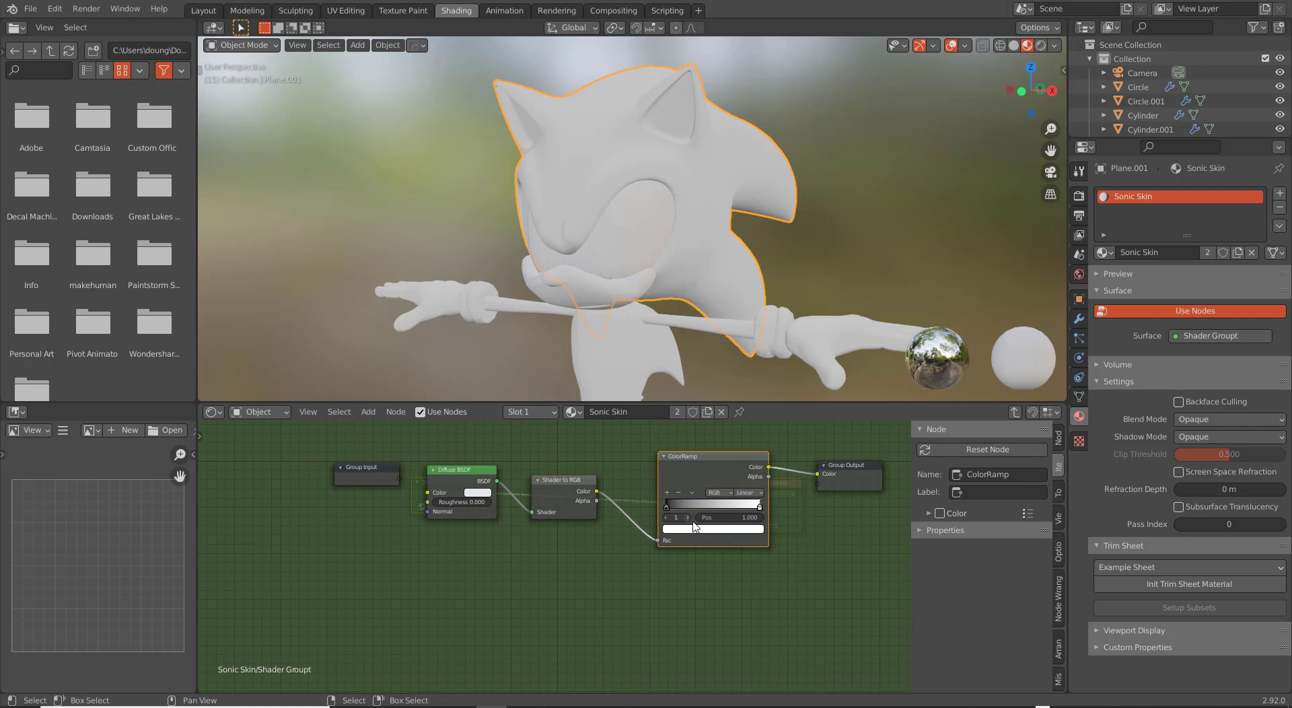
Add a MixRGB node below the ColorRamp and set its blending mode to Multiply.
key("shift+a")
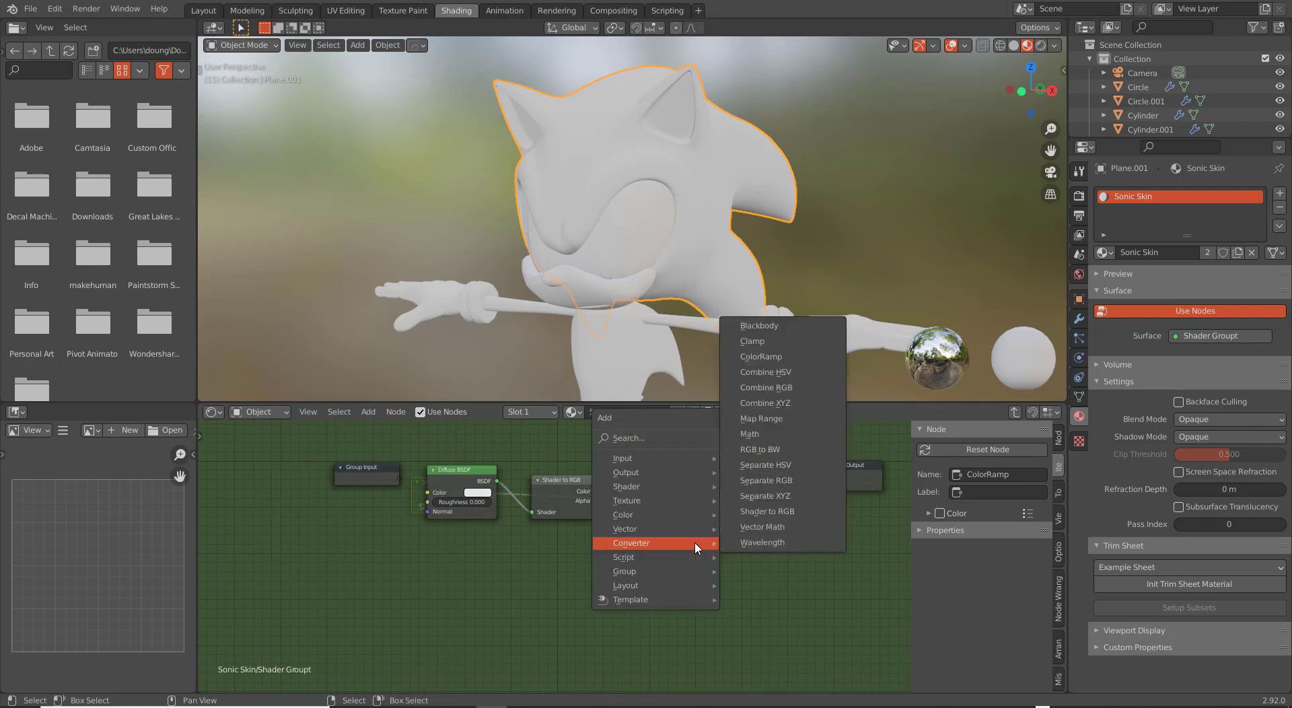
mouse_move(693, 517)
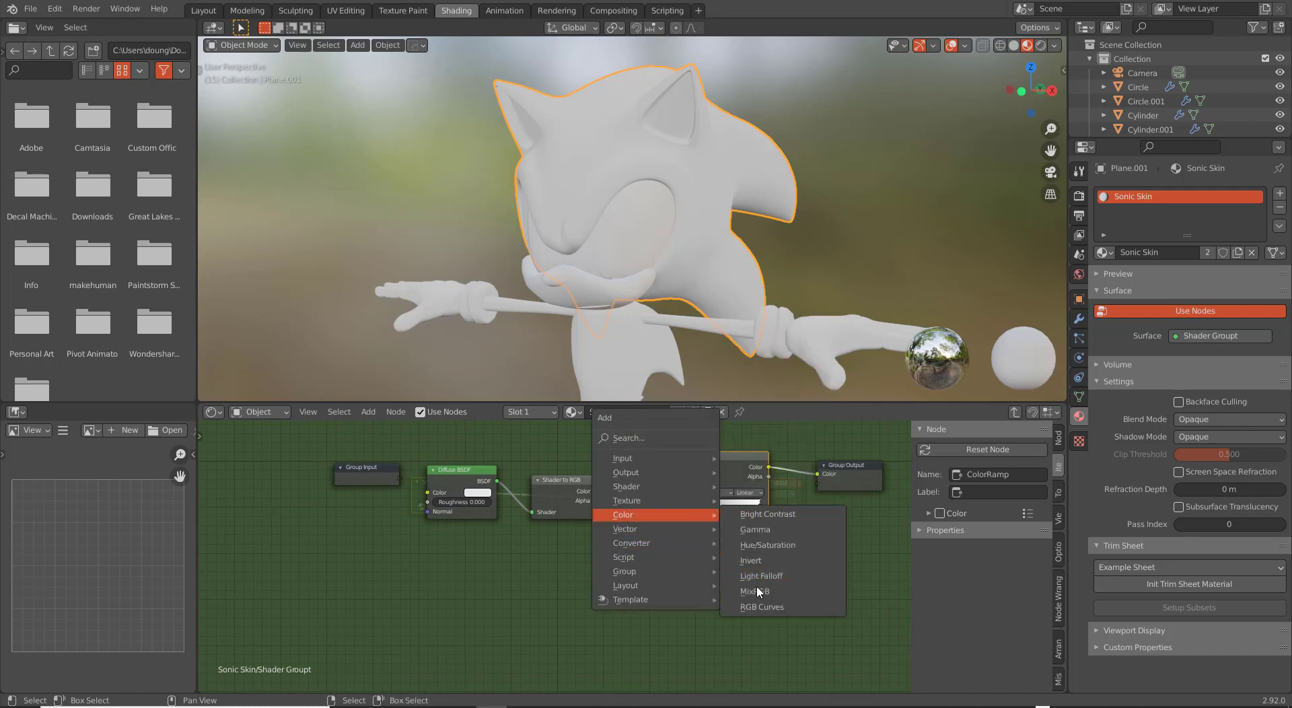
left_click(755, 591)
left_click(714, 611)
left_click(714, 611)
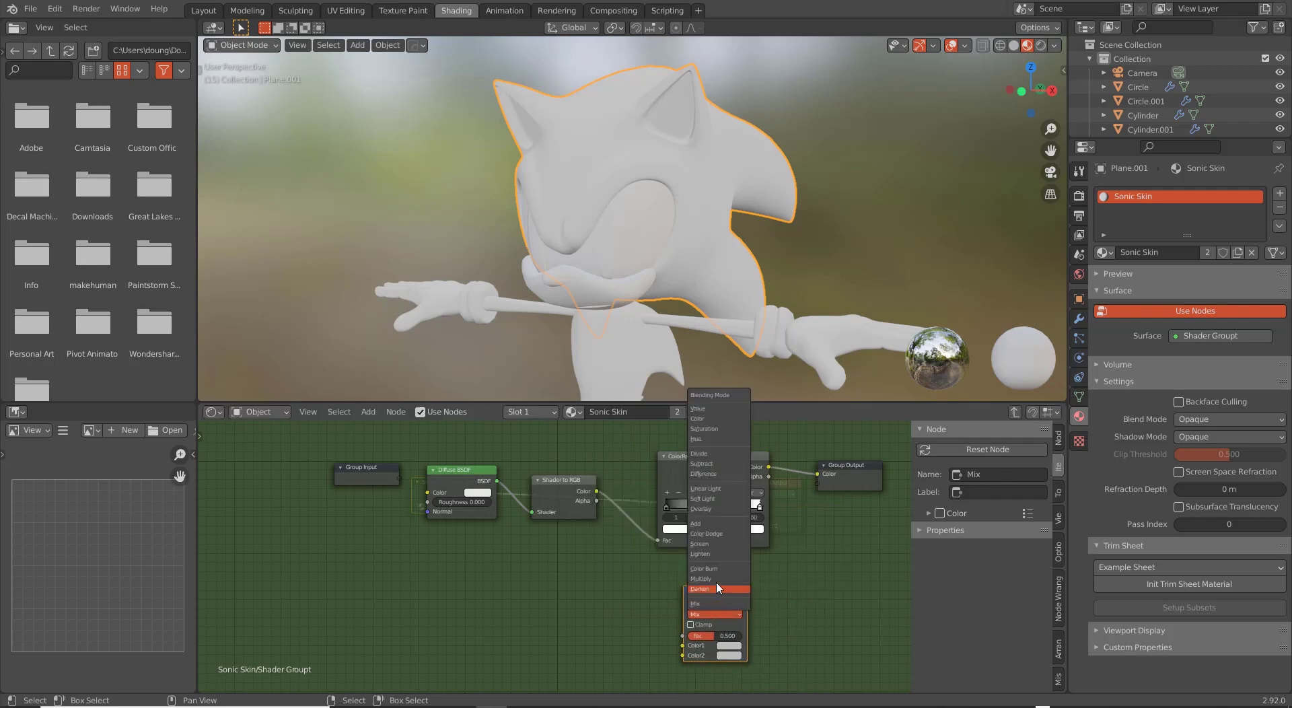
left_click(716, 580)
Open Step 2.png to examine how the reference links the Multiply and Group Input nodes, and return to Blender.
key("alt+Tab")
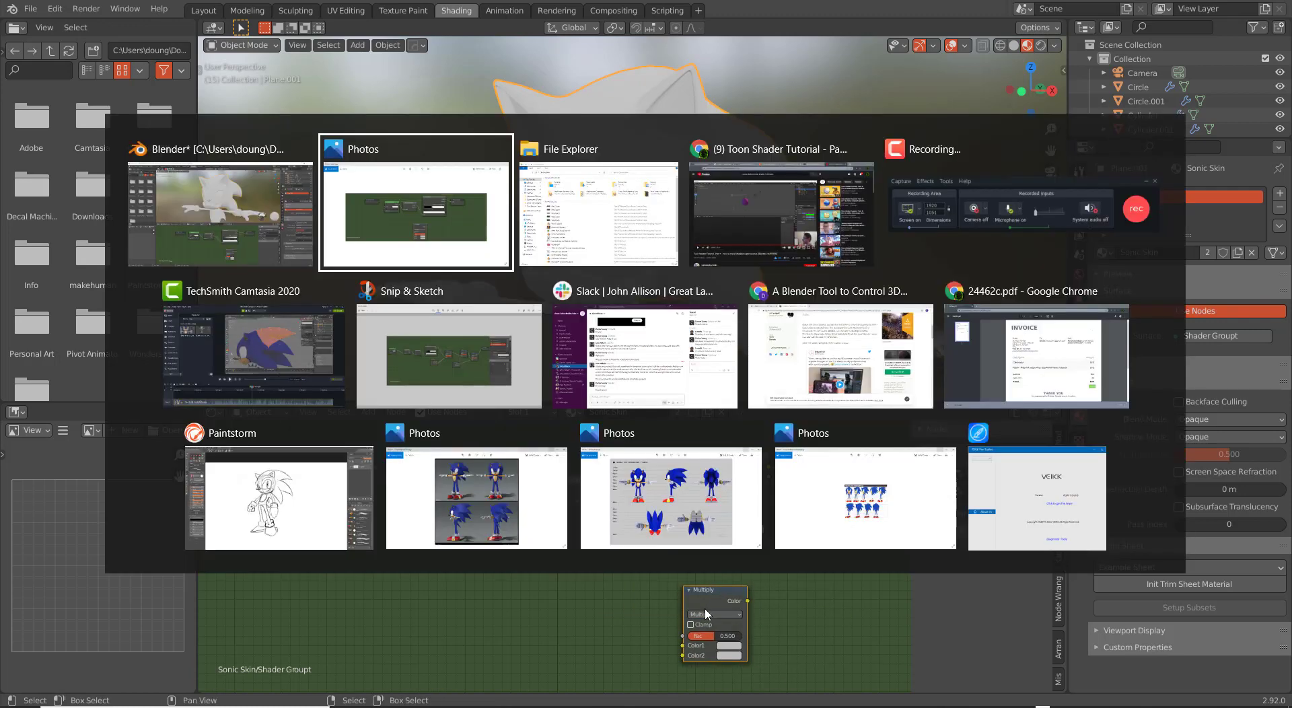
key("alt+Tab")
double_click(603, 410)
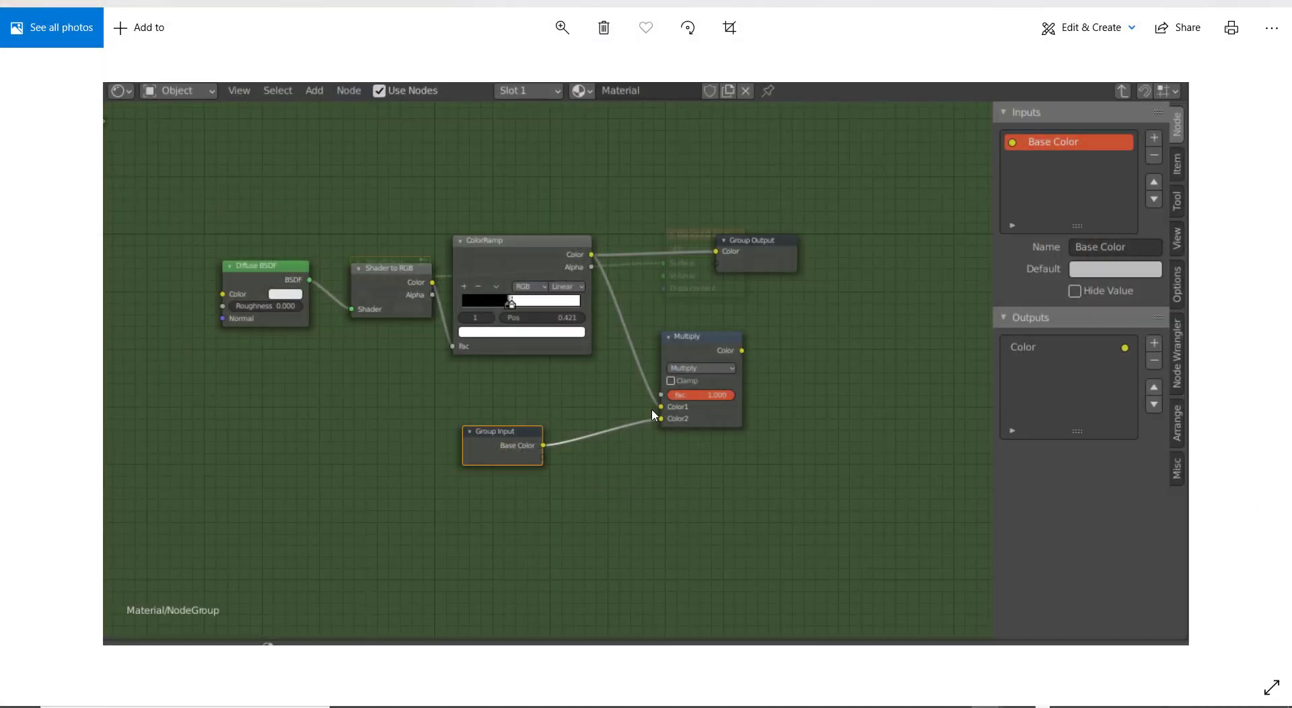
key("alt+Tab")
key("alt+Tab")
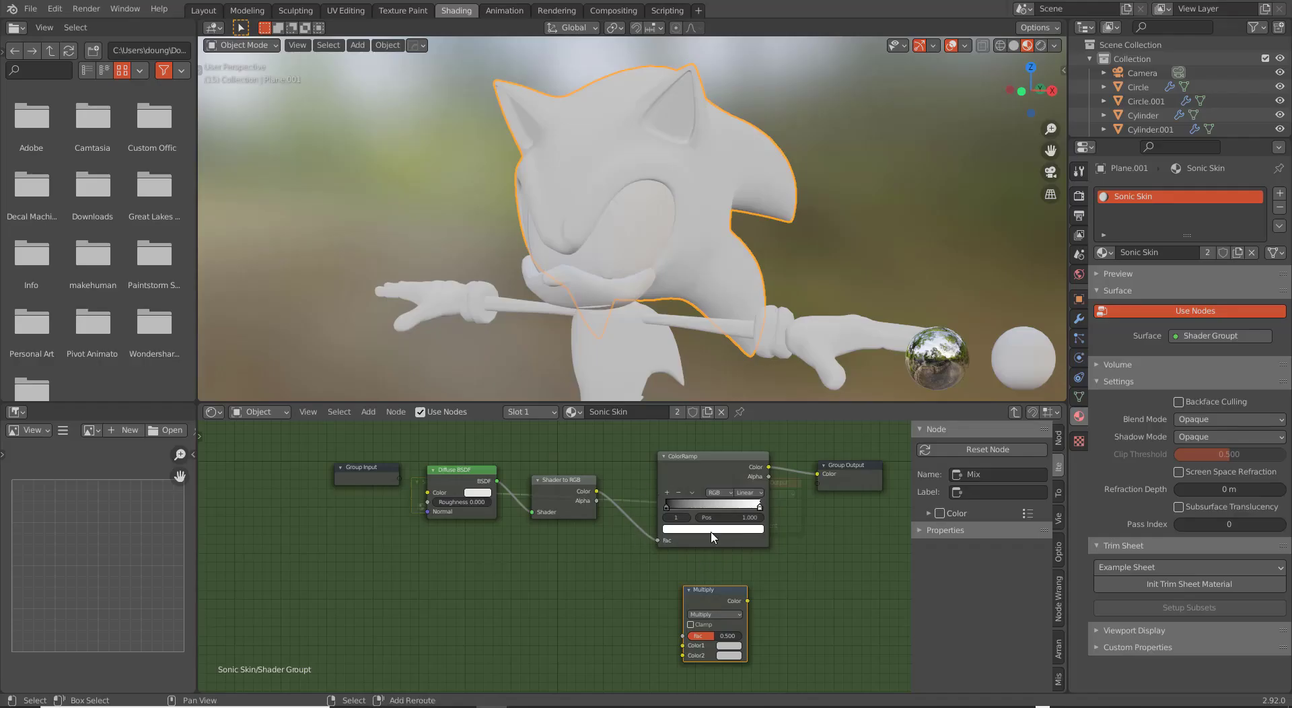
Reposition Group Output and Multiply, then link ColorRamp's Color to Multiply's Color1 and the Group Input to its Color2.
left_click_drag(835, 473, 873, 468)
left_click_drag(721, 595, 862, 571)
left_click(839, 563)
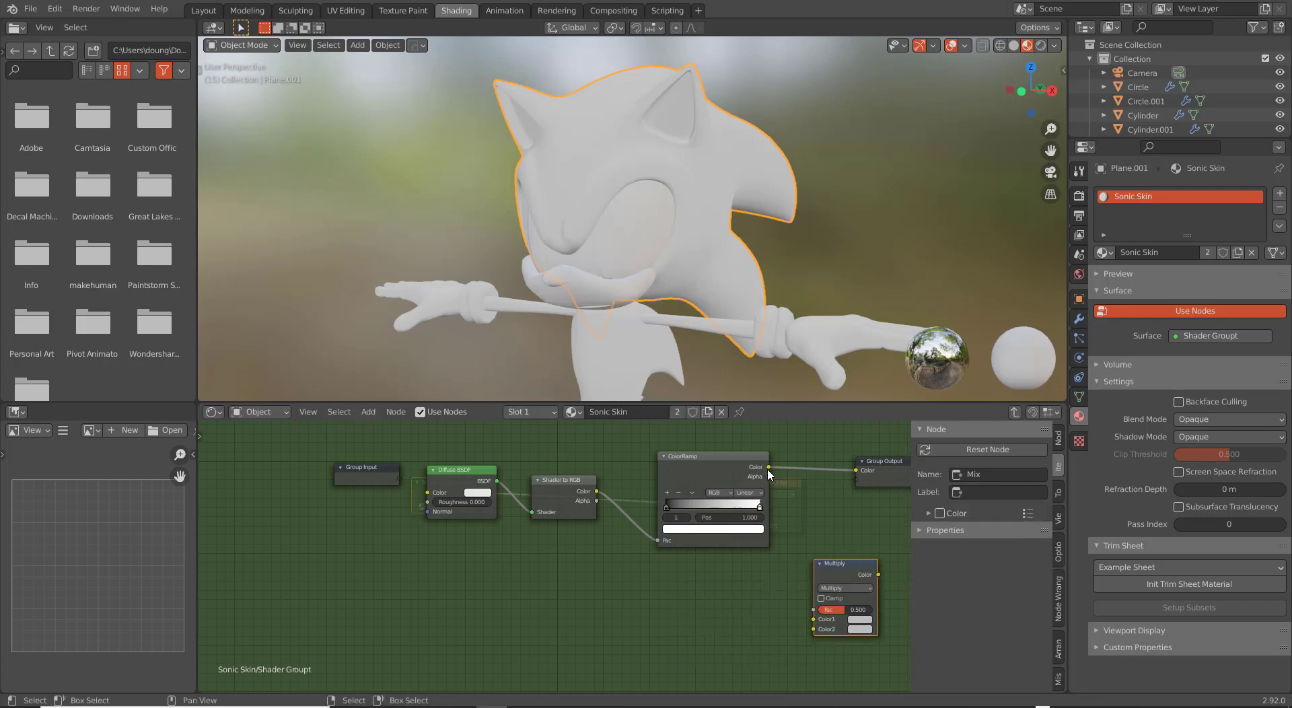
left_click_drag(768, 469, 775, 486)
left_click_drag(783, 571, 814, 620)
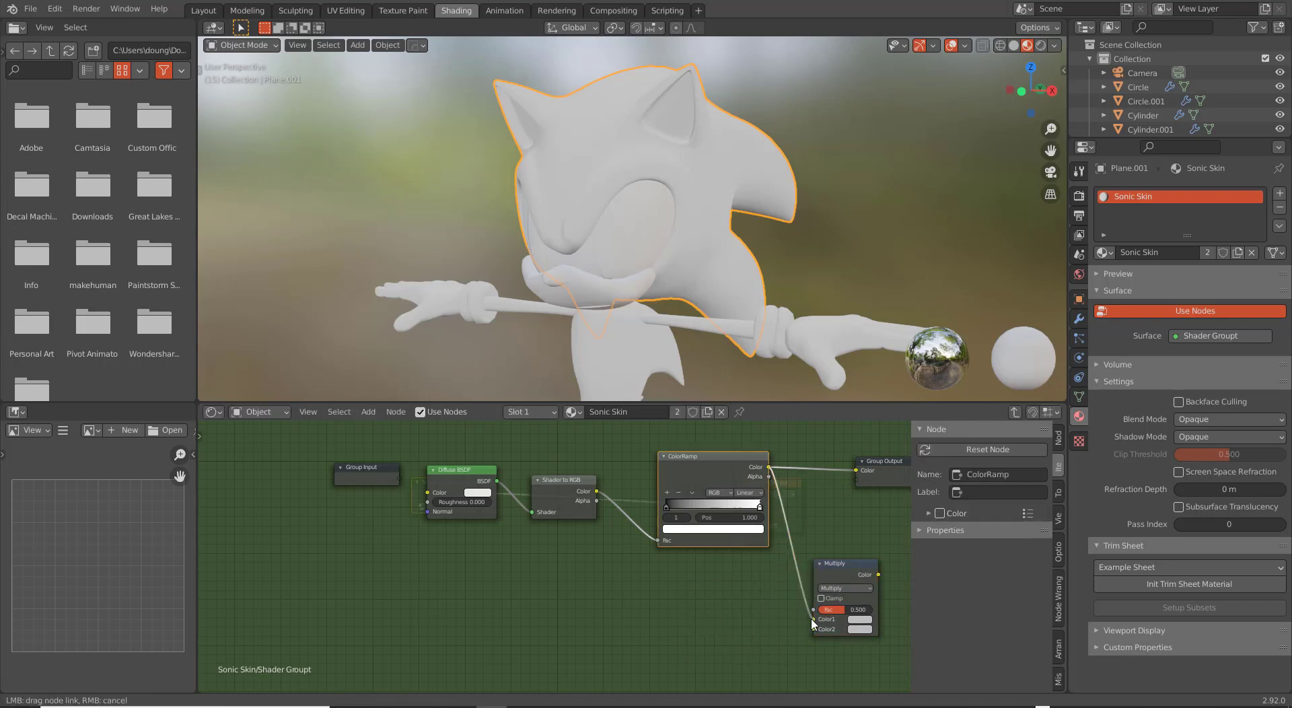
middle_click_drag(504, 508, 441, 476)
left_click_drag(296, 437, 749, 597)
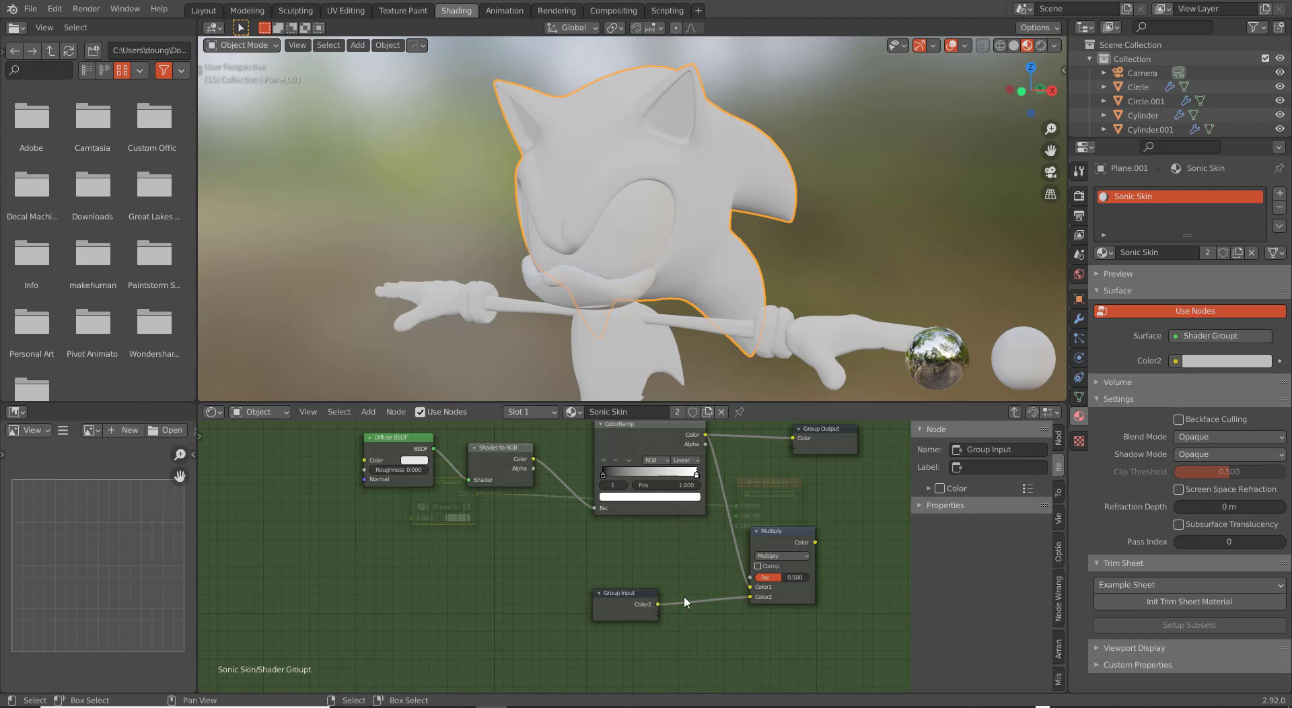
Rename the group's Color2 input as "Base Color" and reposition the Group Input node beside the Multiply node.
left_click(1059, 439)
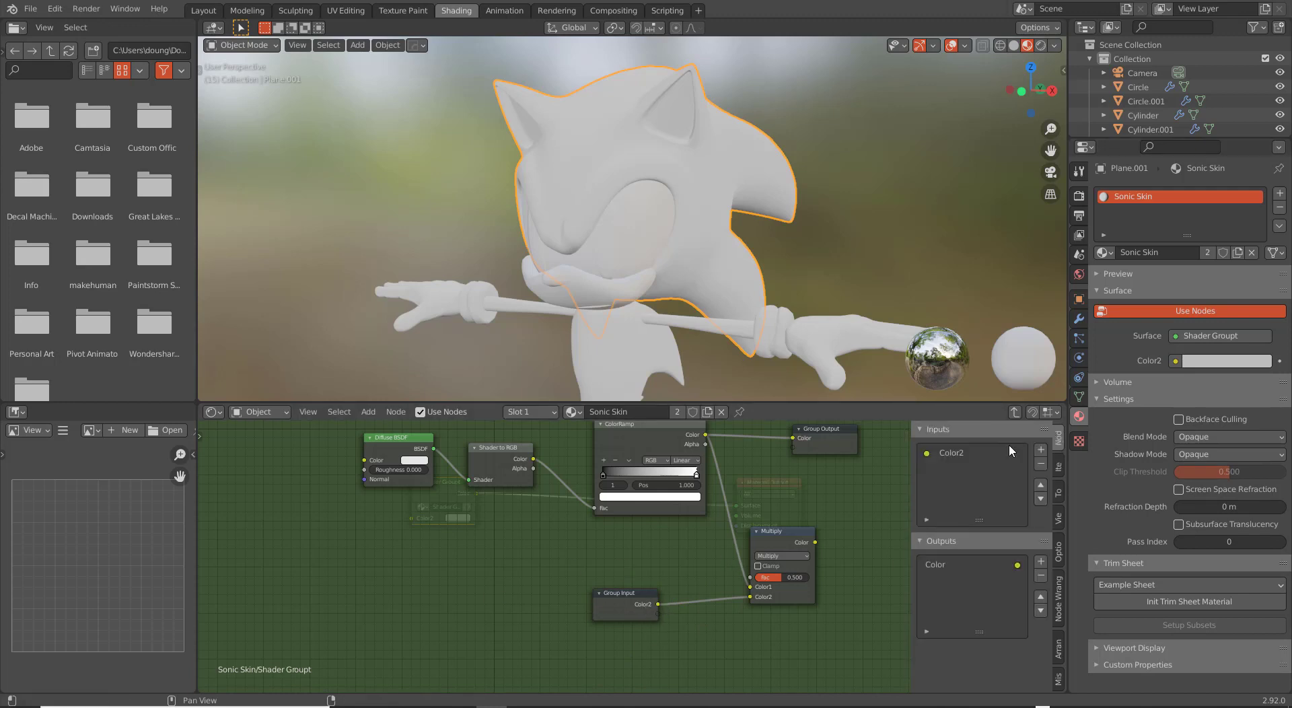
left_click(963, 452)
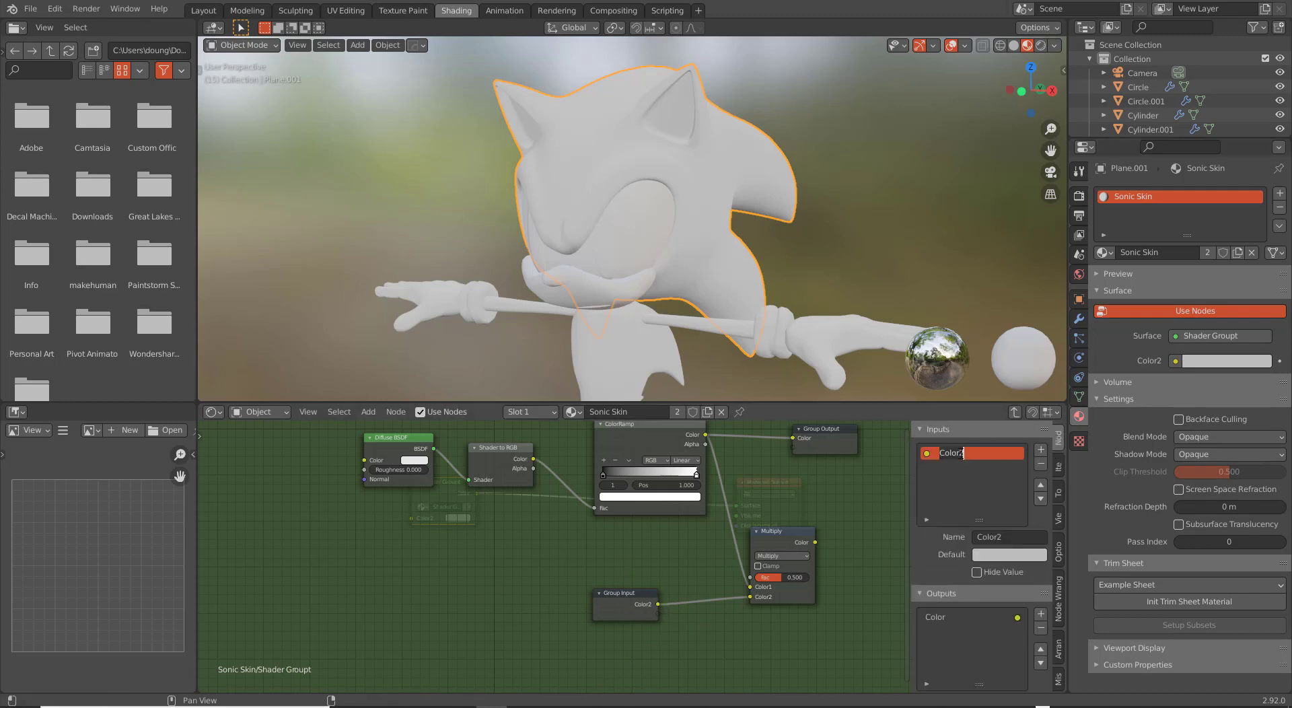
type("Base Color")
key("Return")
middle_click_drag(663, 556, 586, 550)
left_click_drag(544, 595, 576, 589)
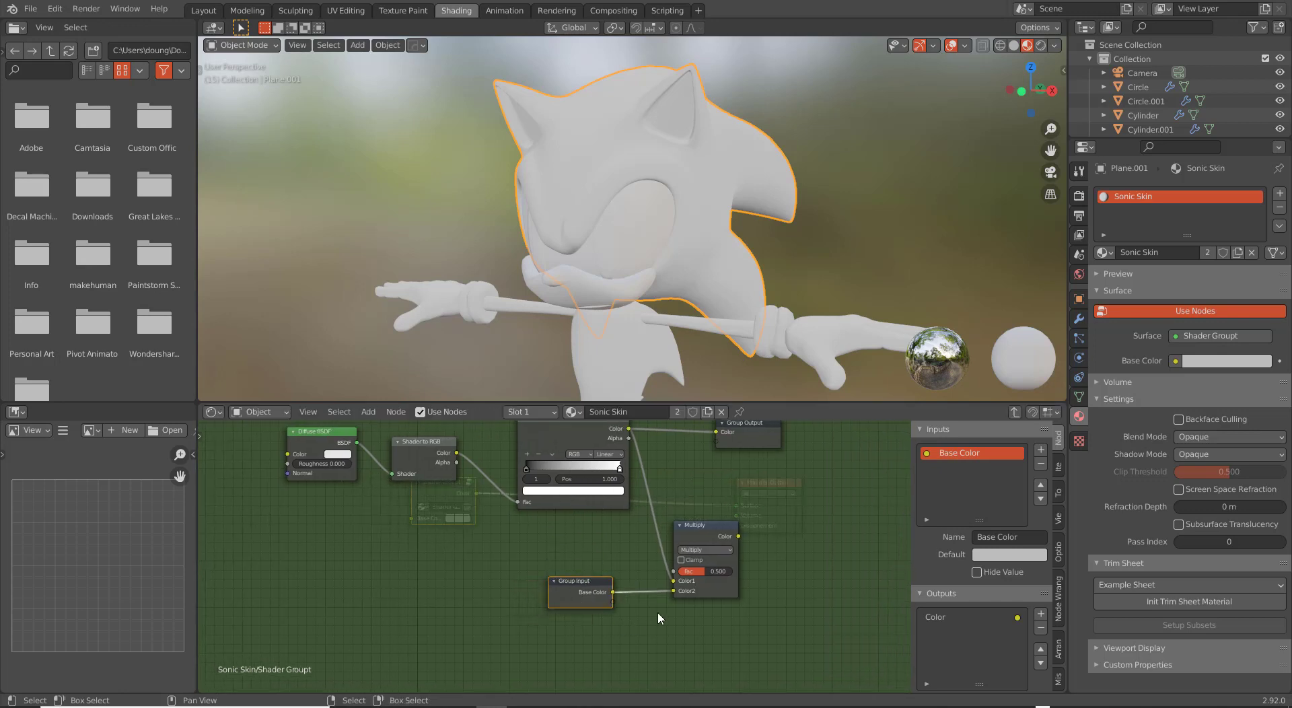
Open Step 3.png to examine the reference's Lighten node and Group Input links, and return to Blender.
scroll(564, 603, "up", 1)
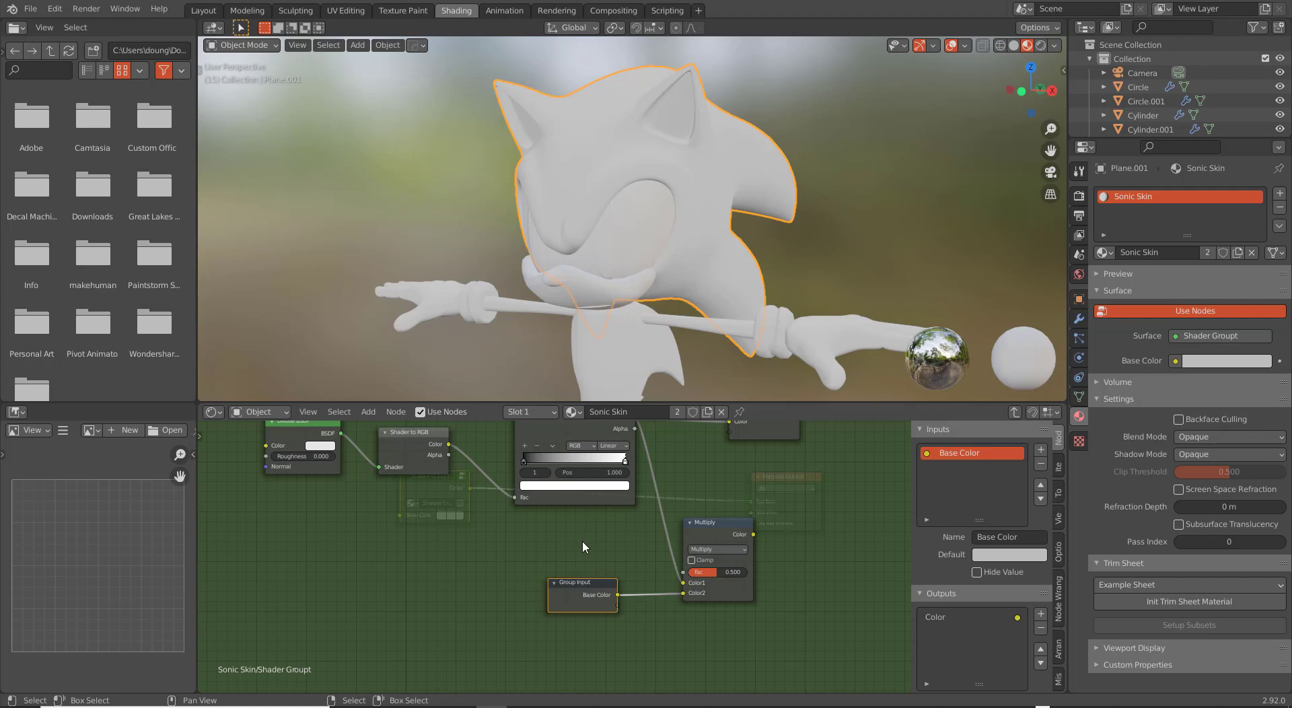
key("alt+Tab")
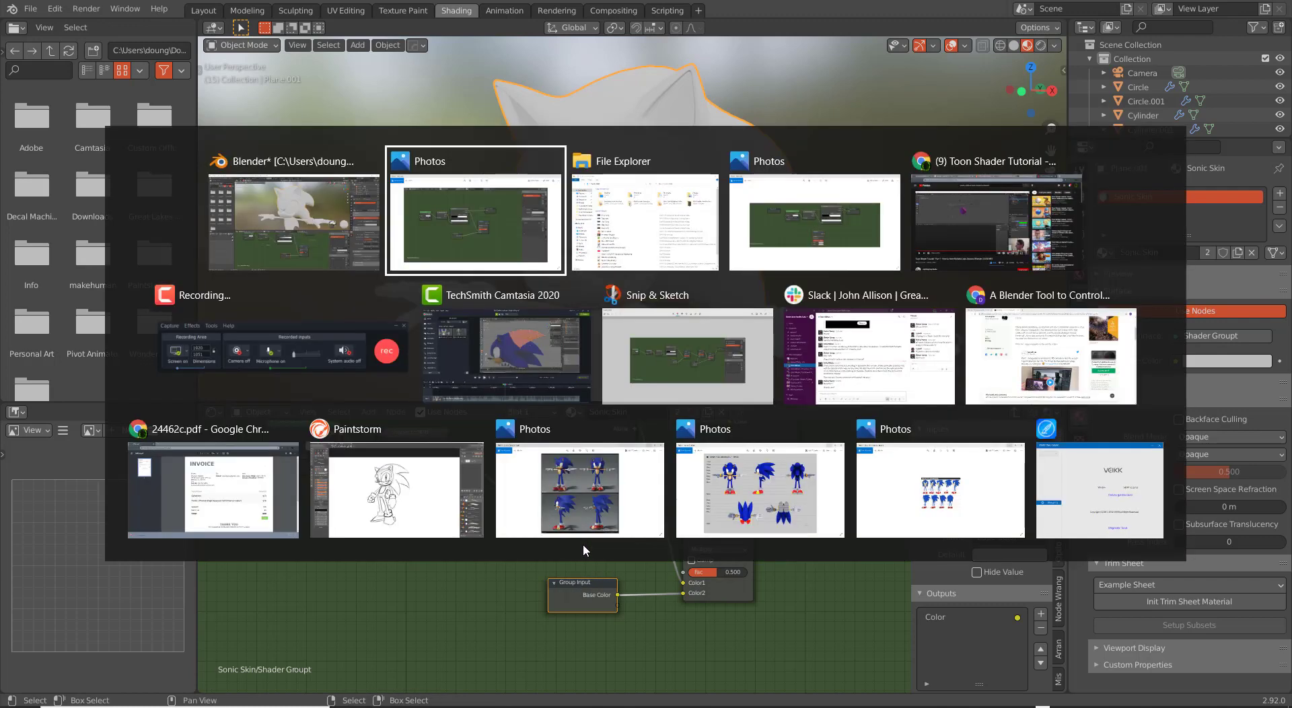
key("alt+Tab")
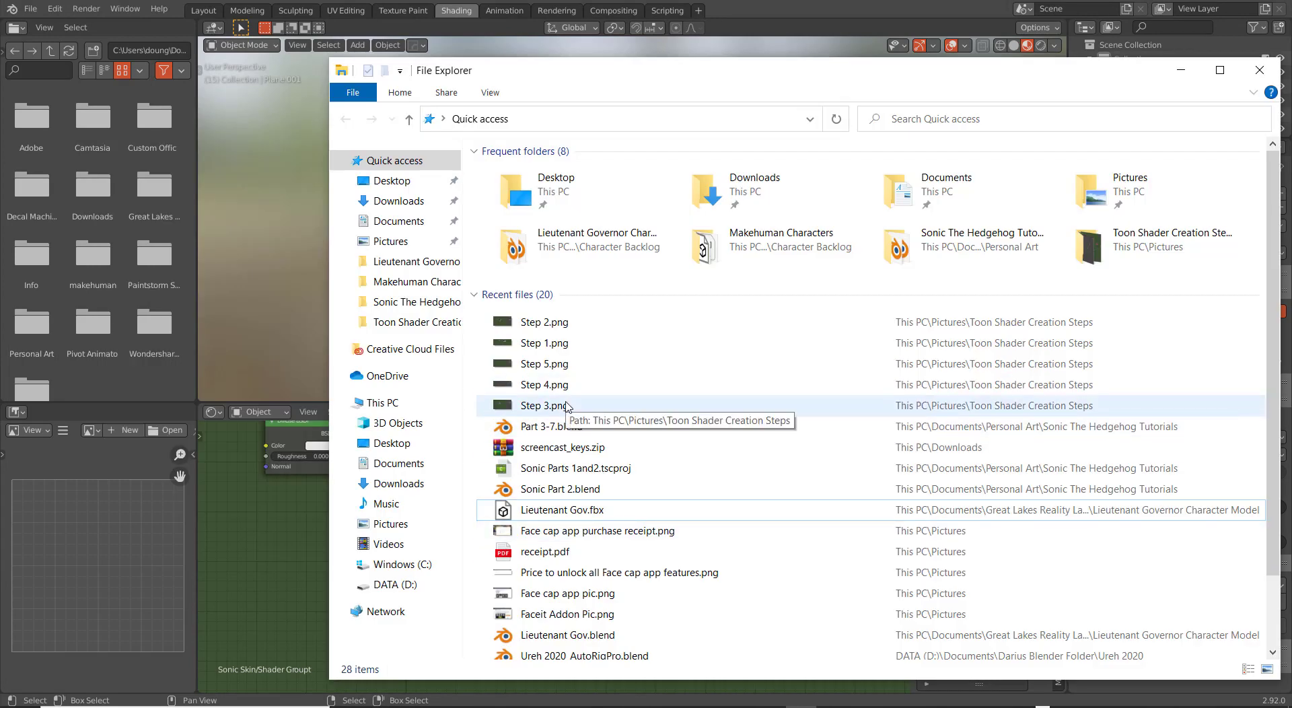
double_click(567, 405)
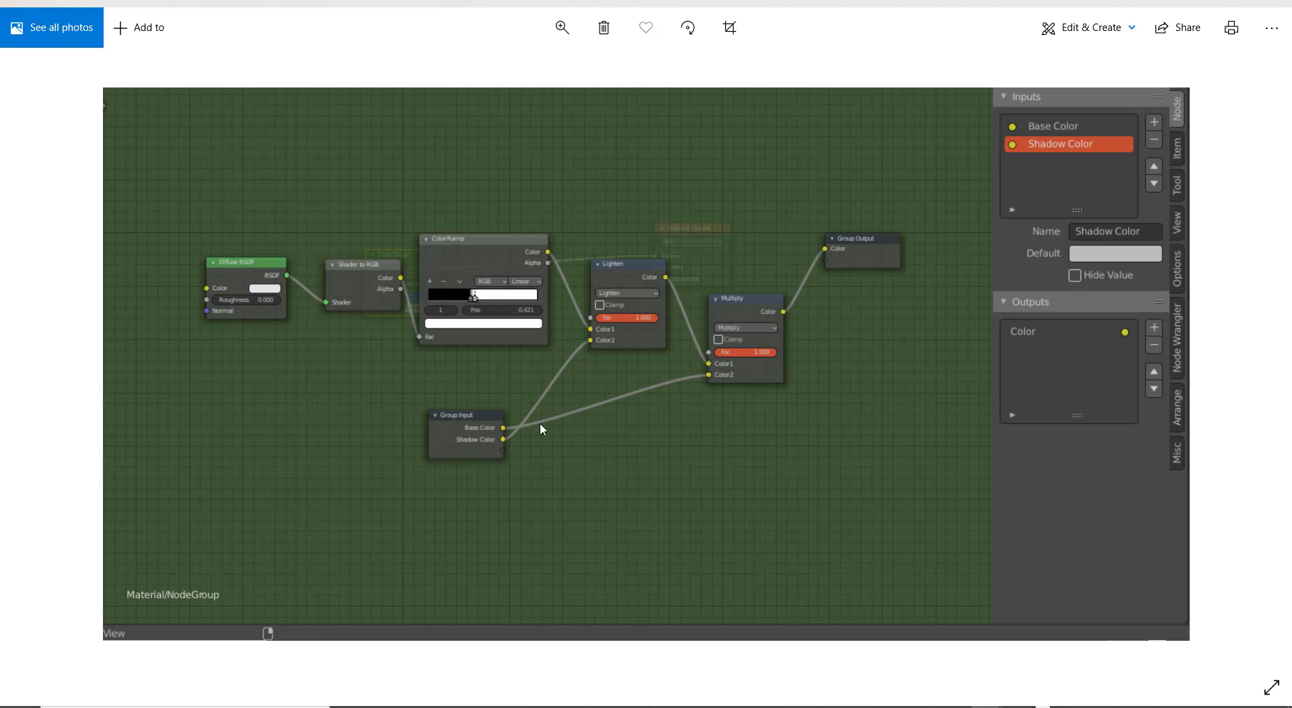
key("alt+Tab")
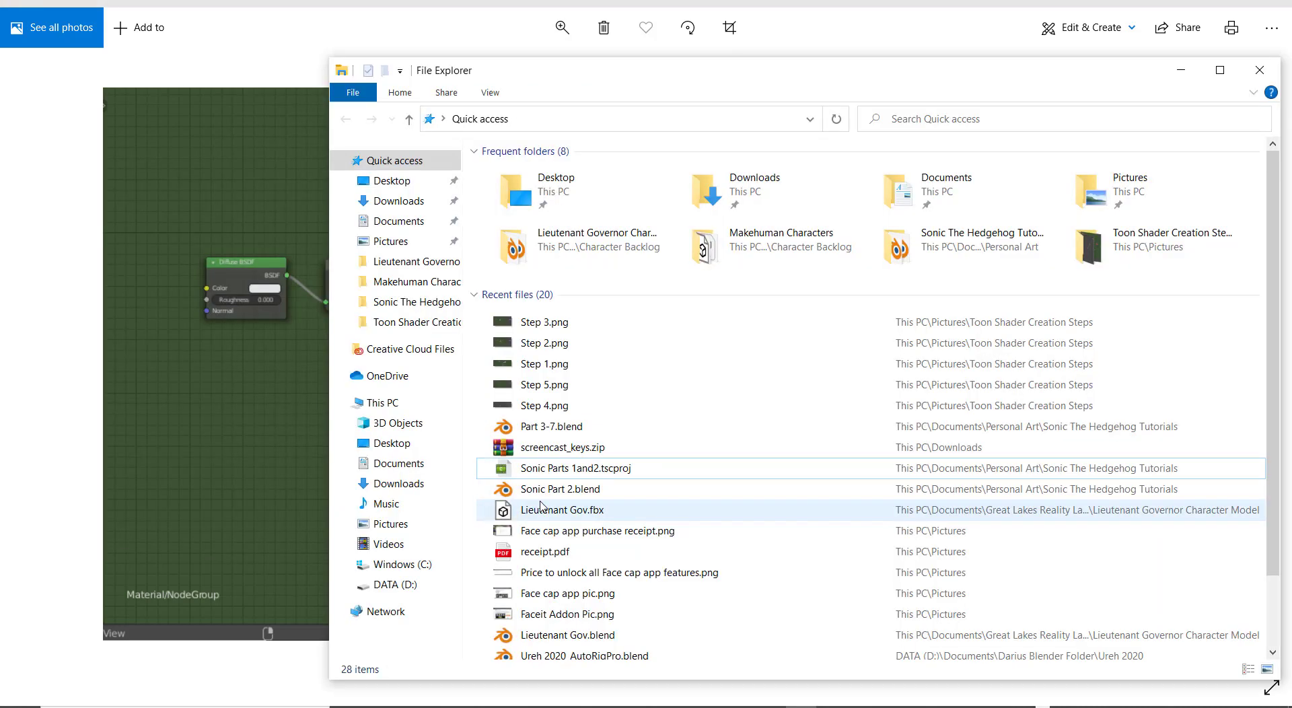
key("alt+Tab")
key("alt+Tab")
Duplicate the Multiply node, place the copy below Shader to RGB, and set its blending mode to Lighten.
scroll(594, 546, "down", 1)
left_click(698, 533)
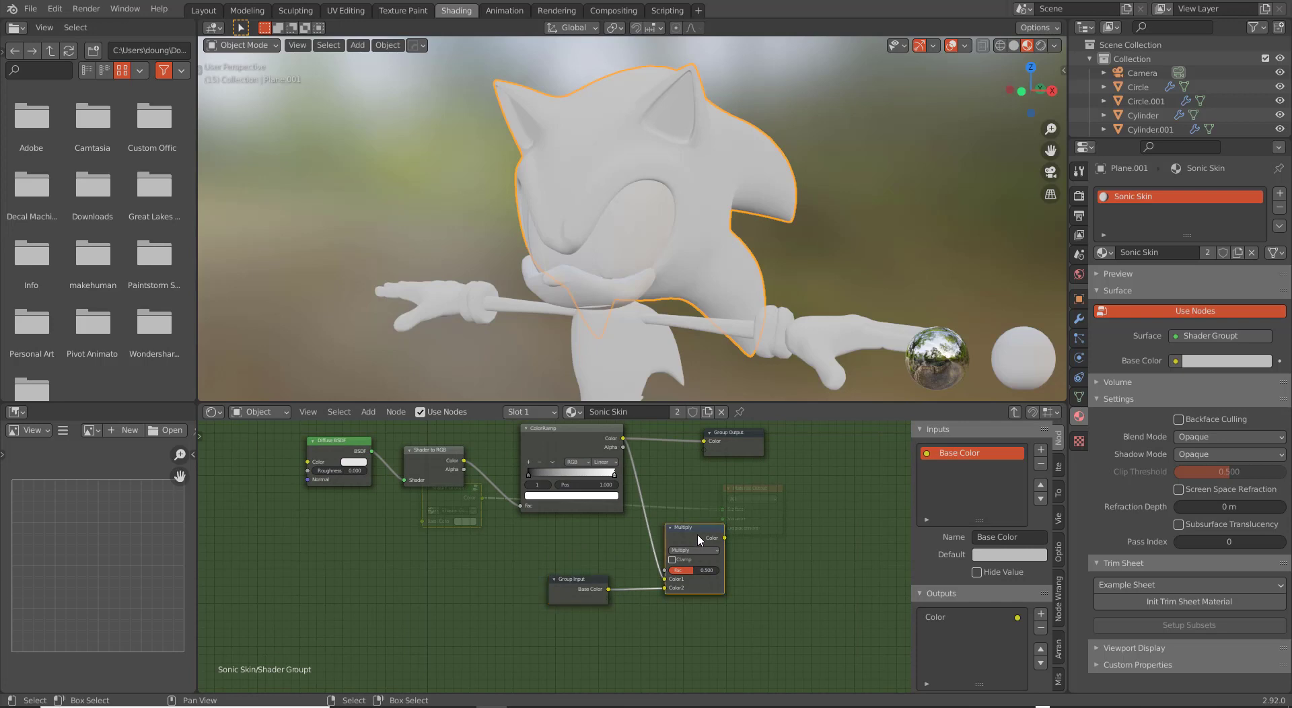
key("shift+d")
left_click(490, 548)
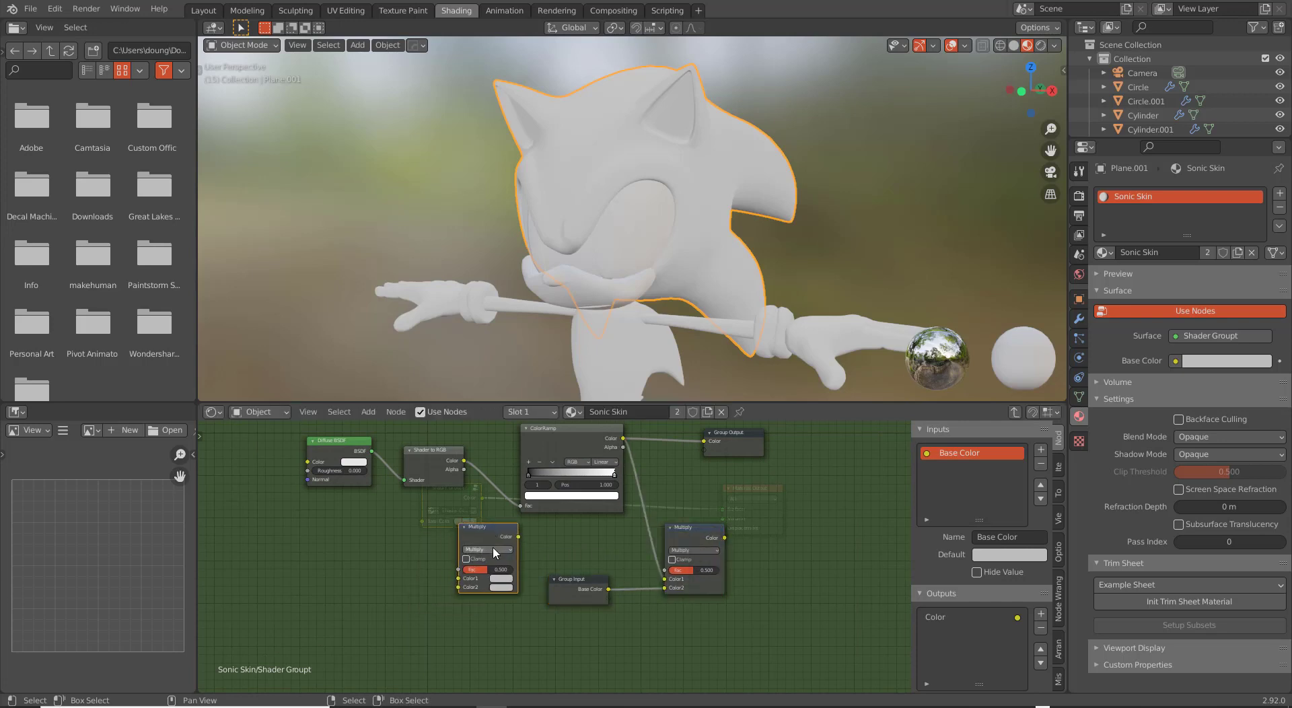
left_click(488, 550)
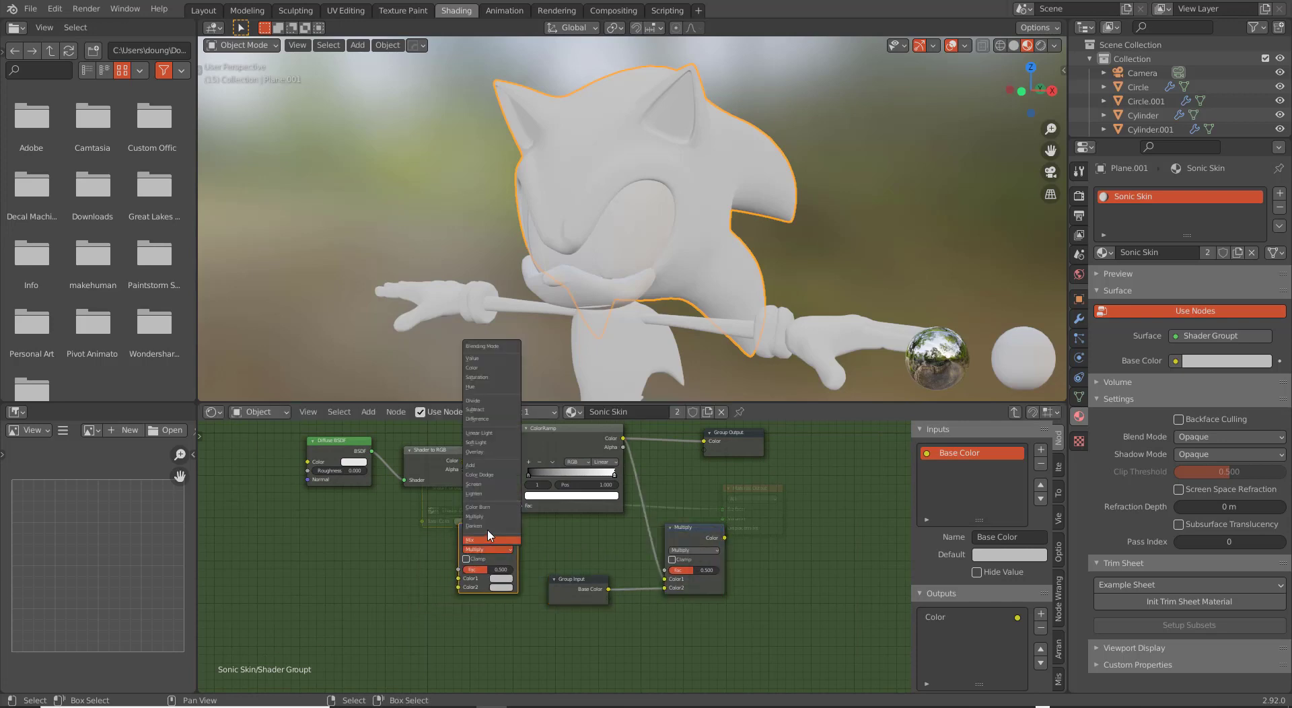
left_click(476, 494)
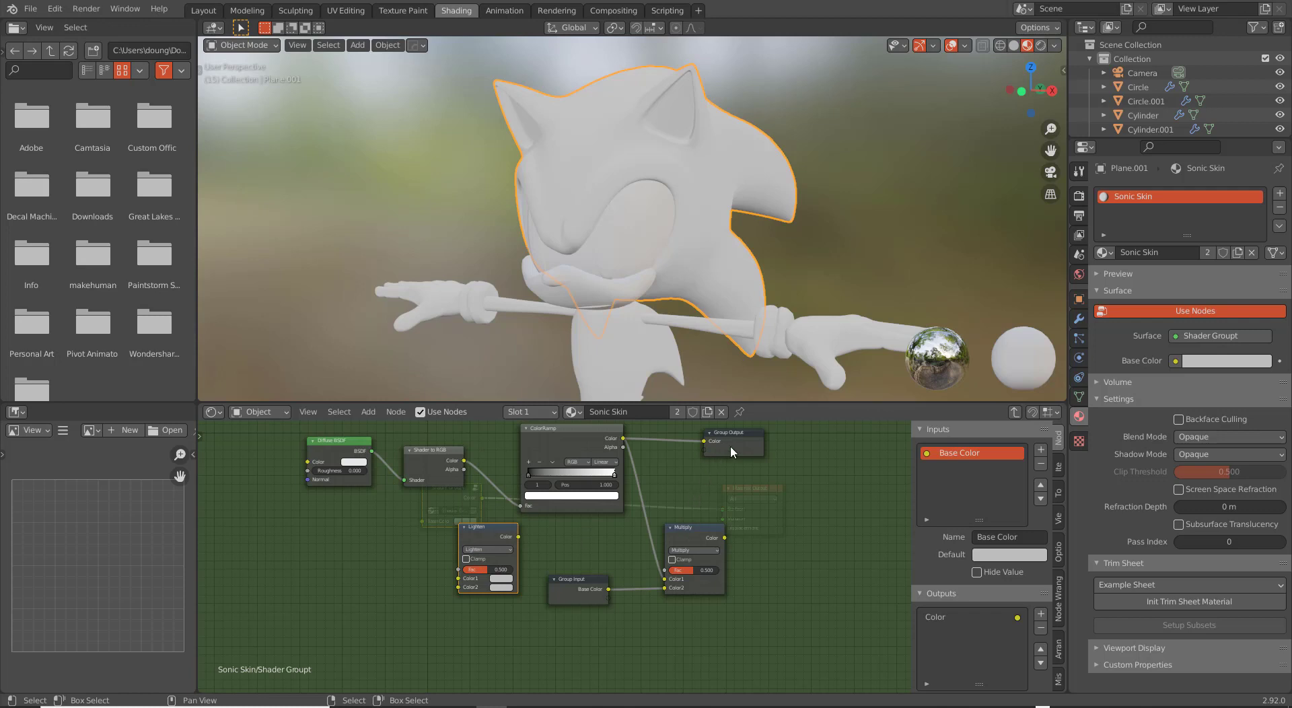
Link Multiply's Color to Group Output and rearrange these nodes and Group Input so Multiply sits between ColorRamp and Group Output.
left_click_drag(731, 447, 867, 459)
left_click_drag(726, 539, 733, 535)
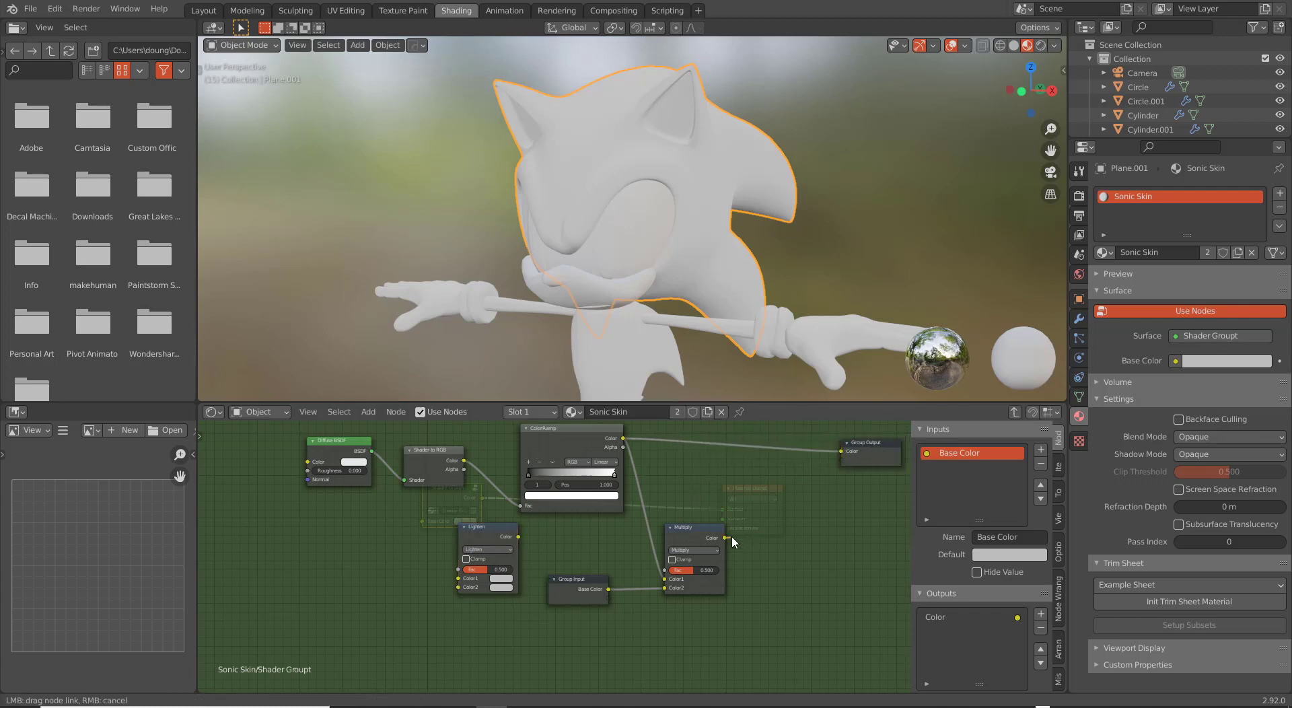
left_click_drag(821, 466, 842, 451)
left_click_drag(696, 538, 753, 464)
left_click_drag(590, 590, 682, 579)
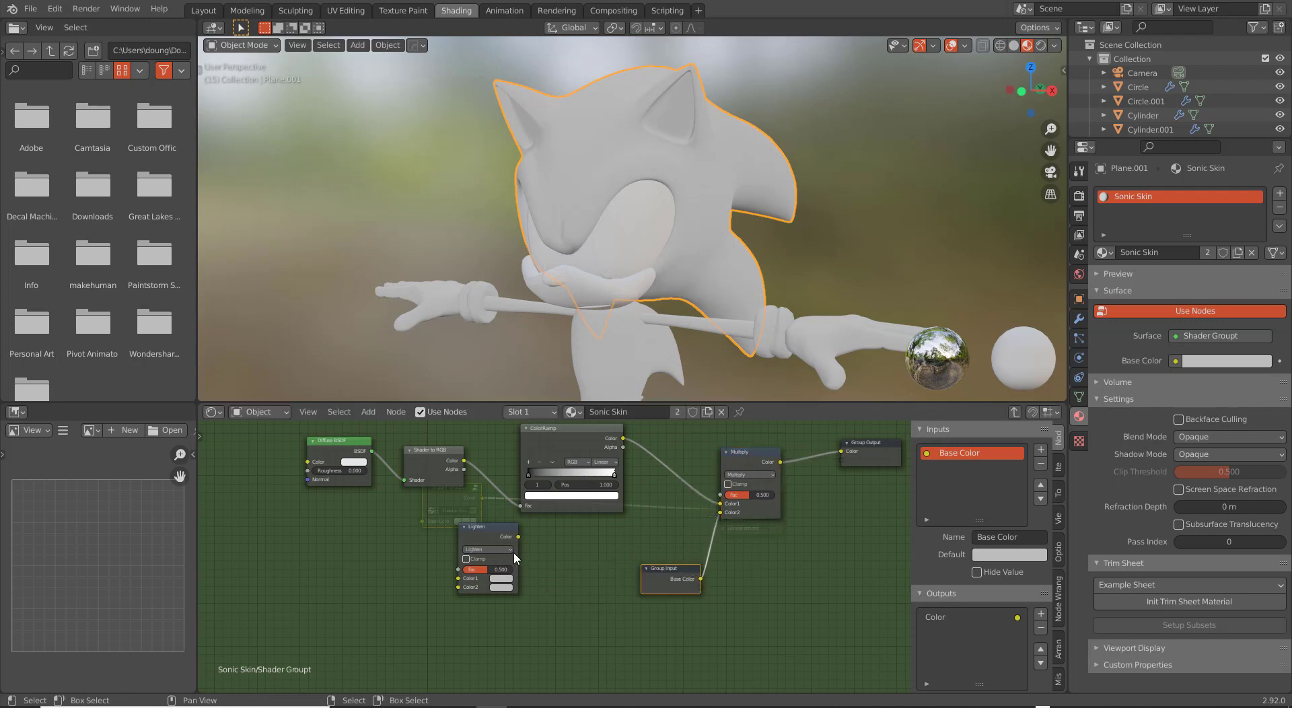
Insert the Lighten node between ColorRamp and Multiply, and link a new Group Input socket to its Color2.
left_click(501, 533)
left_click_drag(501, 531, 700, 449)
left_click_drag(670, 576, 561, 579)
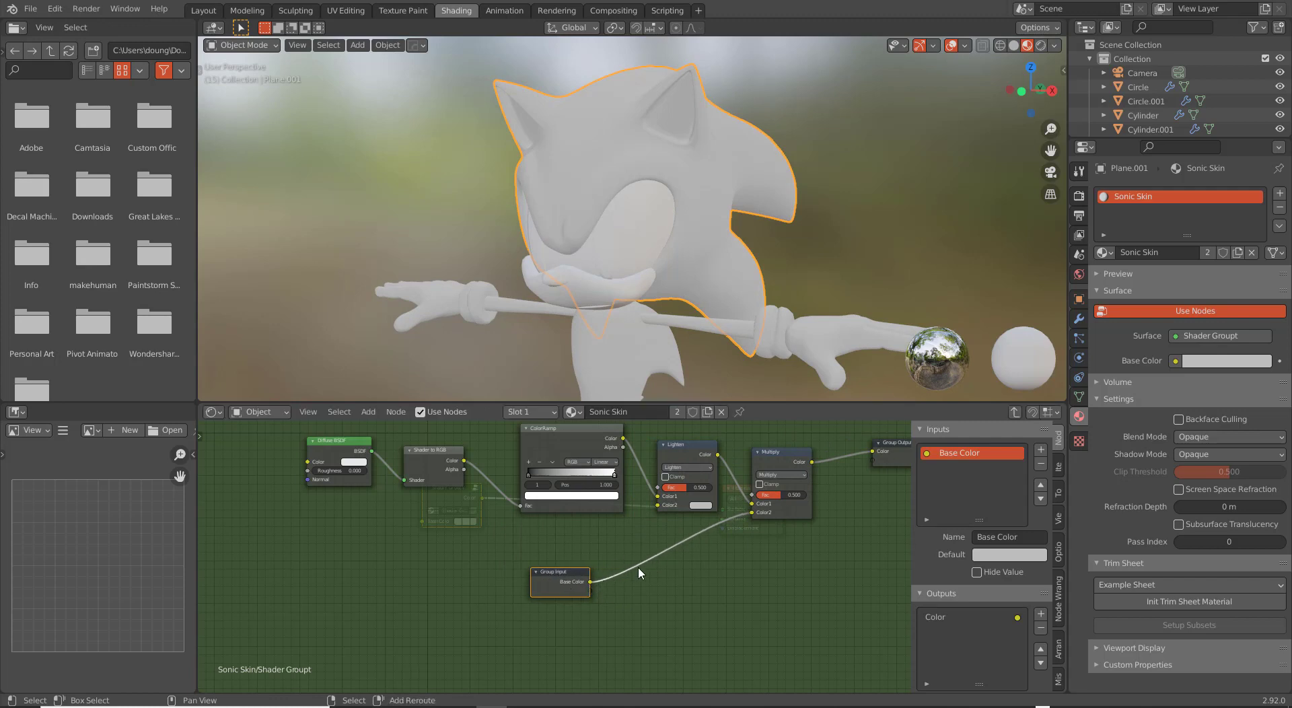
middle_click_drag(638, 567, 597, 582)
left_click_drag(556, 596, 623, 517)
Set the Fac of both the Lighten and Multiply nodes to 1.000.
scroll(626, 639, "up", 2)
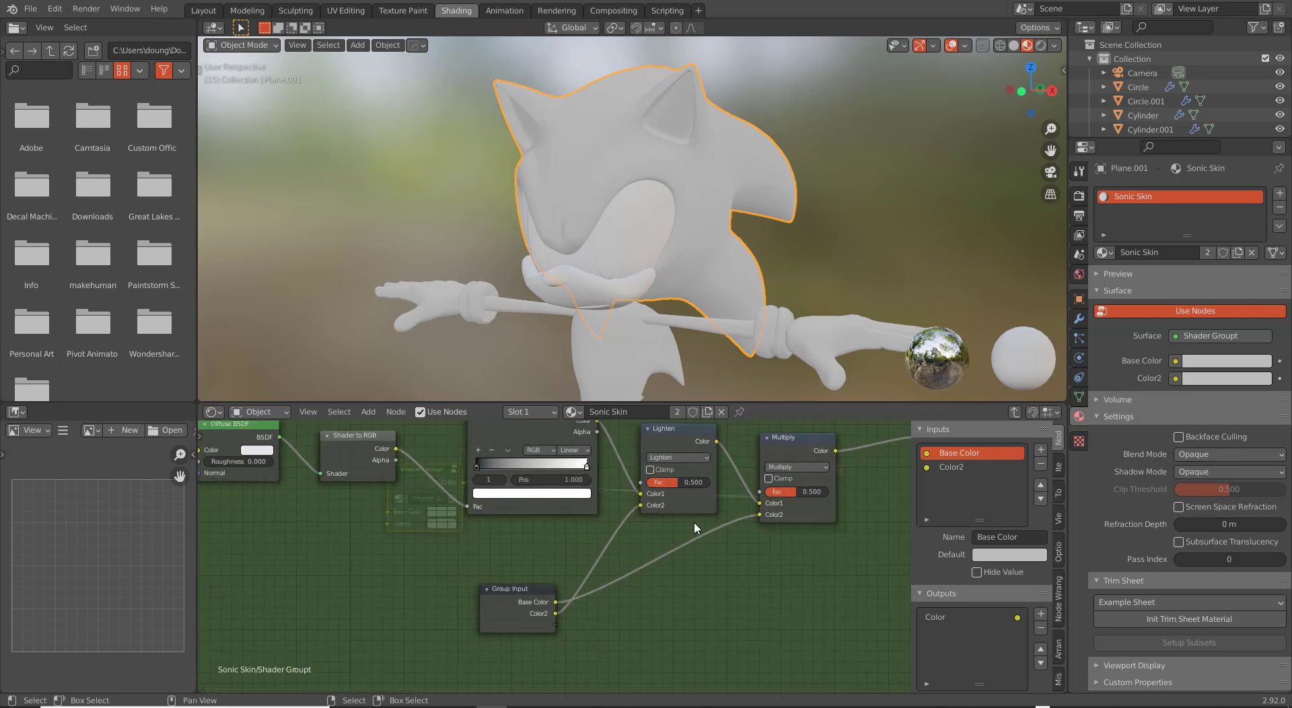
left_click_drag(676, 482, 707, 482)
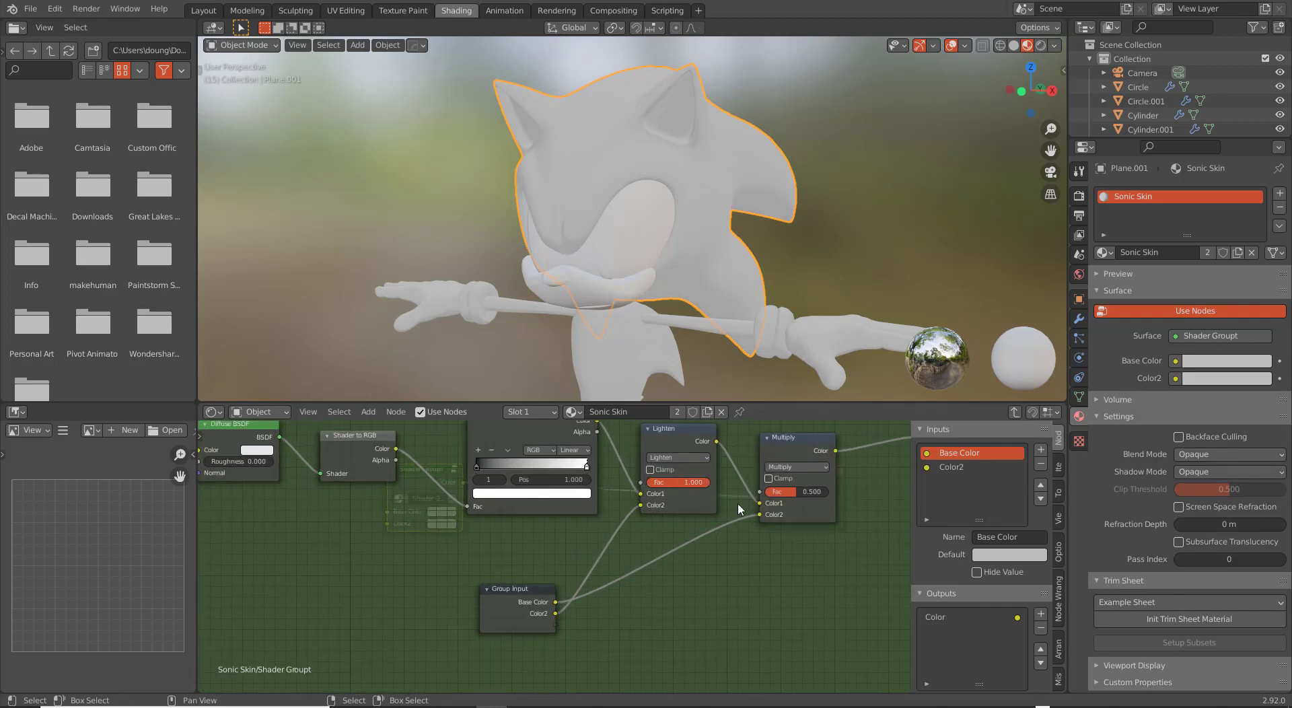
left_click_drag(785, 492, 818, 492)
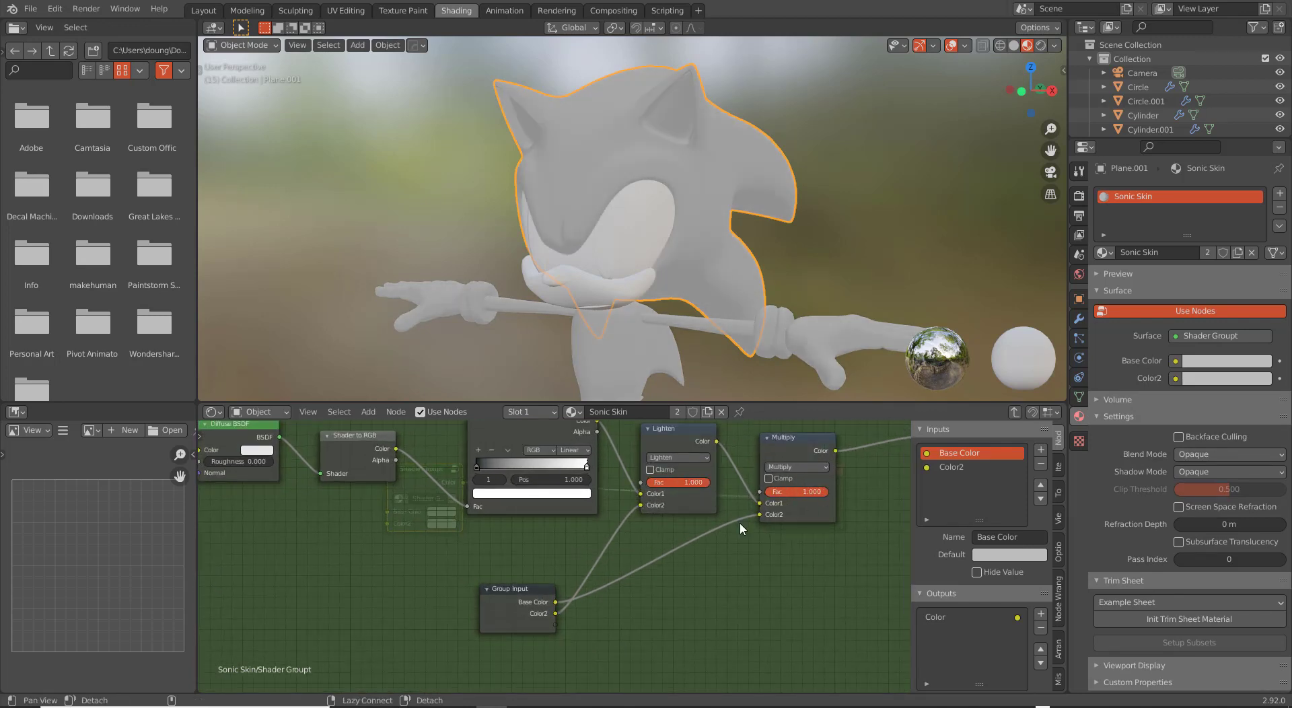
Check the group's input names in the Step 3.png reference again and return to Blender.
key("super+e")
key("alt+Tab")
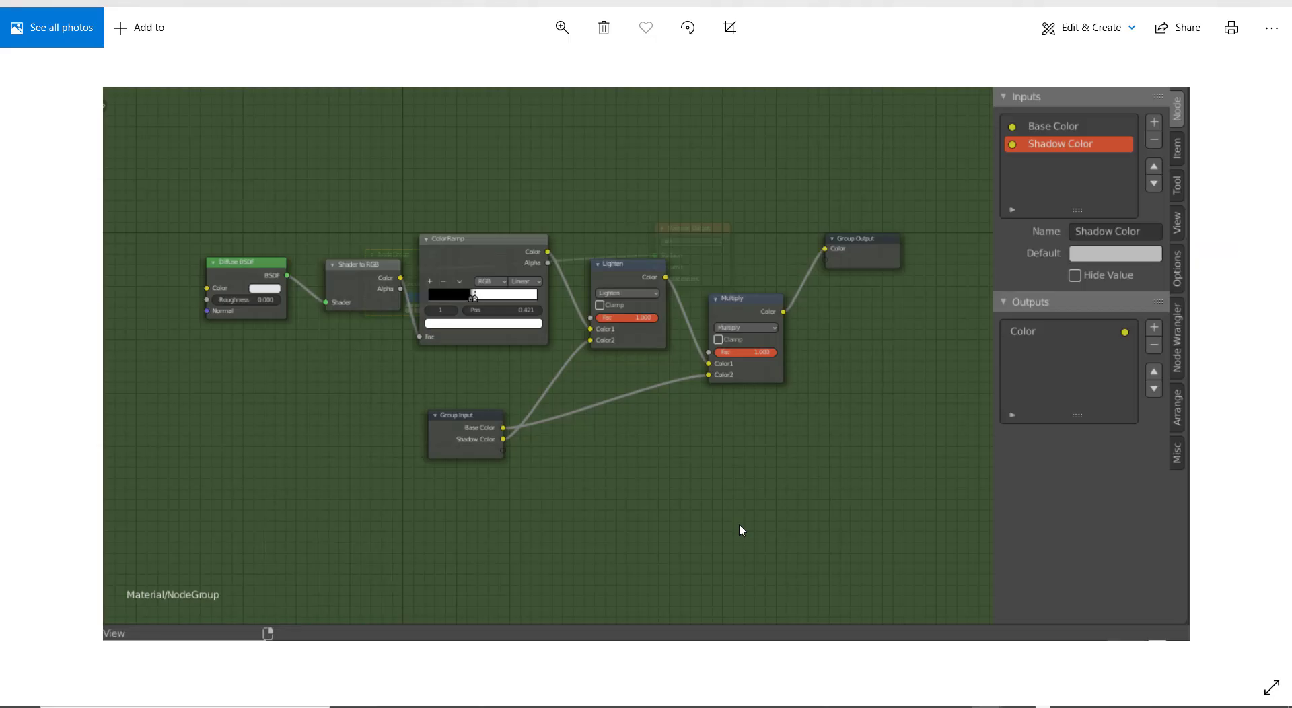
key("alt+Tab")
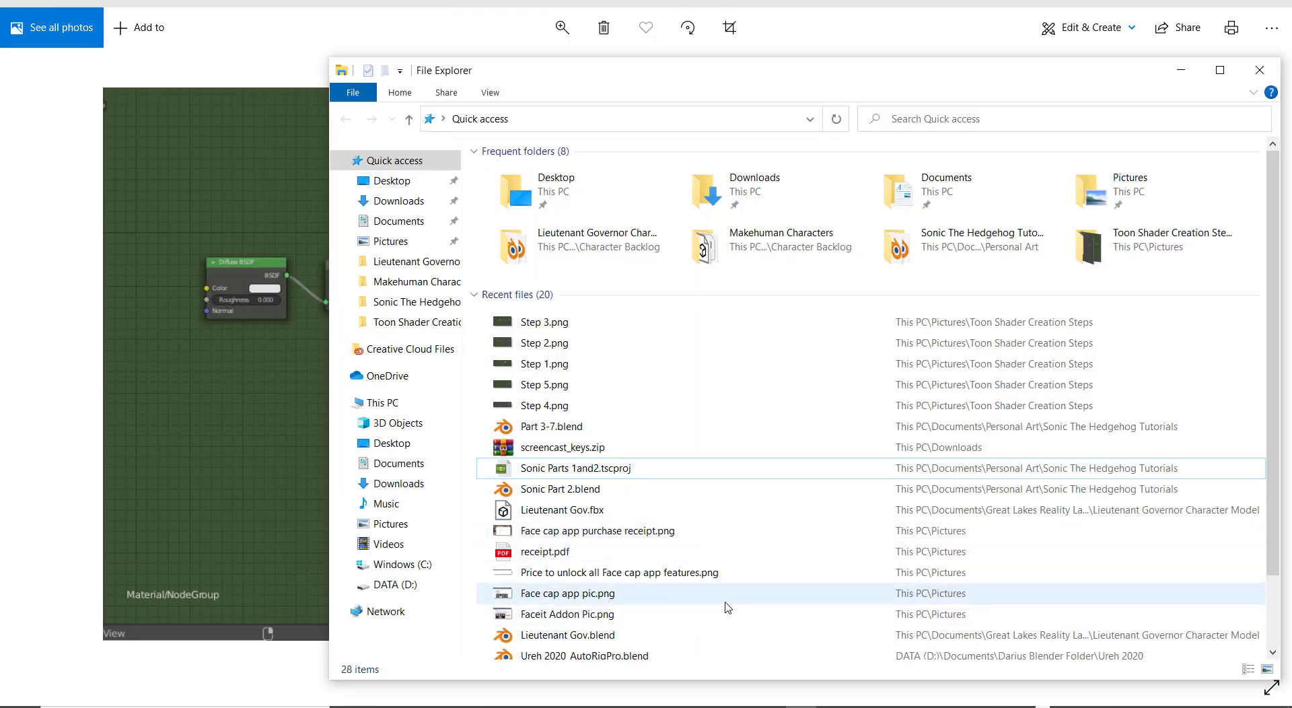
key("alt+Tab")
key("Tab")
Rename the group's Color2 input as "Shadow Color".
middle_click_drag(605, 581, 480, 586)
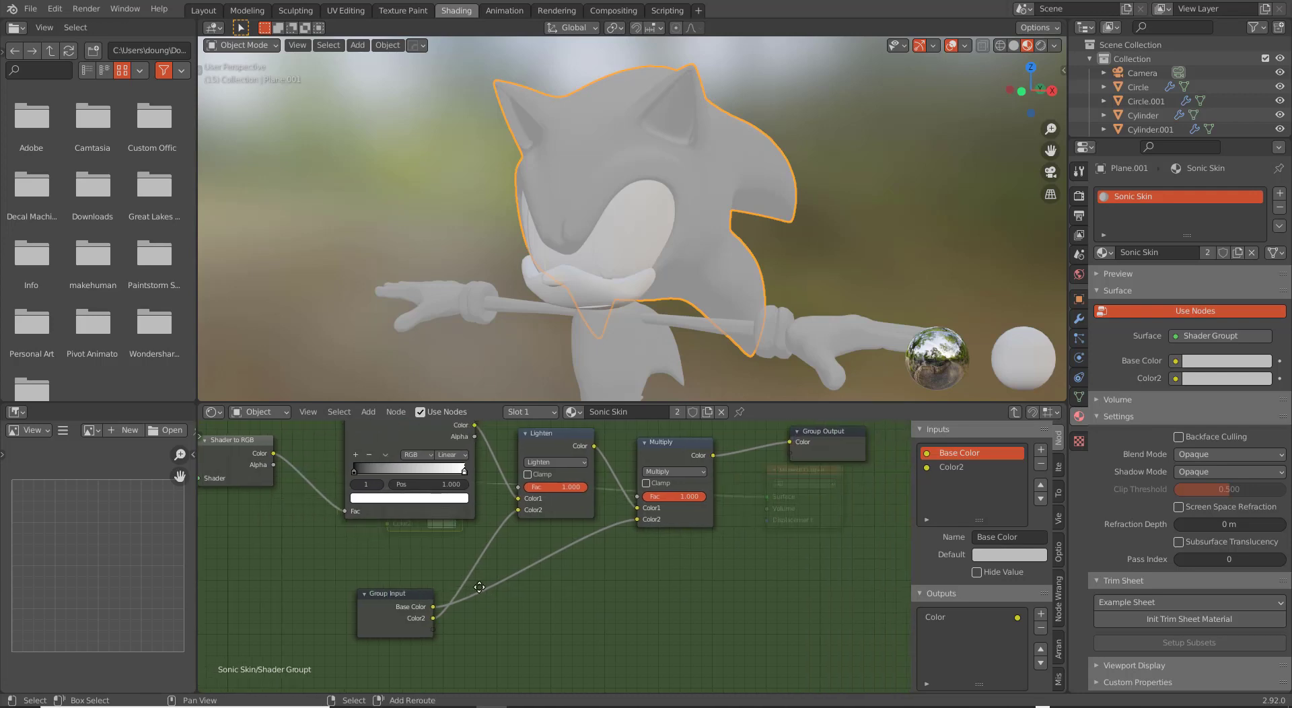
left_click(951, 467)
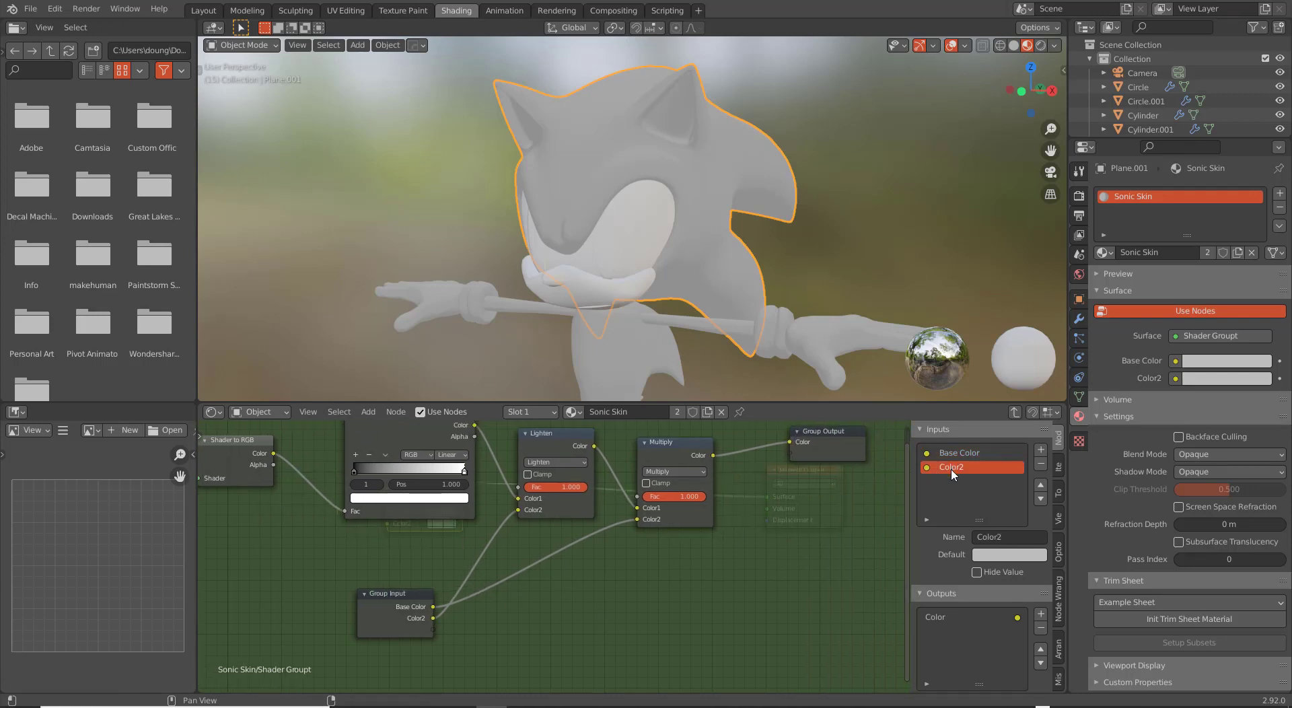
double_click(951, 467)
type("Shadow Color")
key("Return")
Sharpen the ColorRamp transition by moving the white stop to position 0.472 and the black stop to 0.408.
middle_click_drag(380, 493, 429, 511)
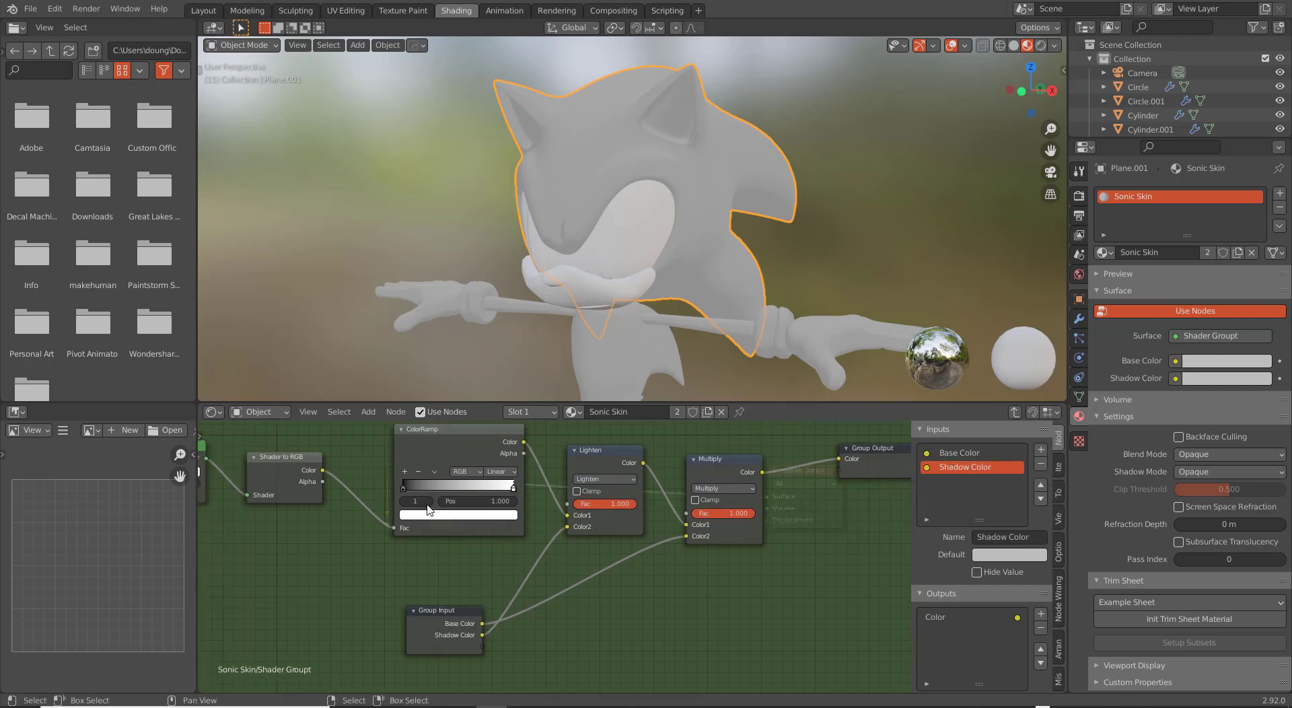
left_click(407, 486)
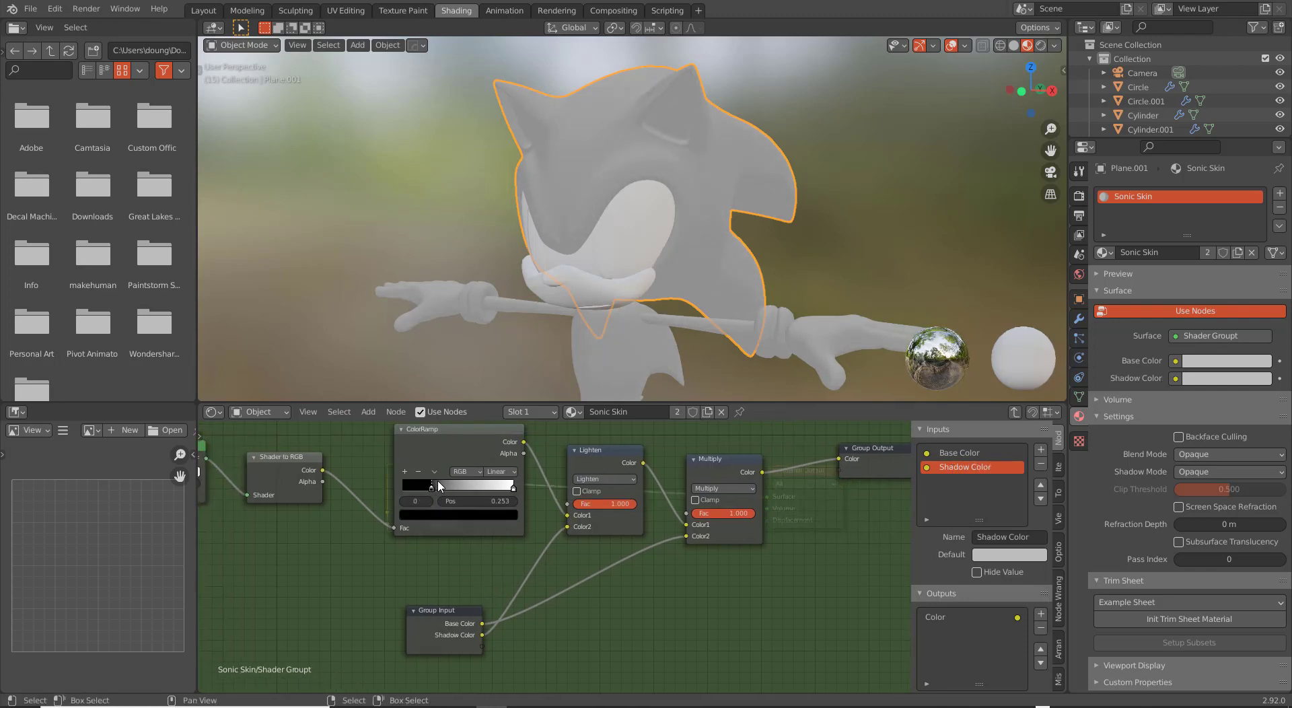
mouse_move(514, 486)
left_mouse_down()
mouse_move(465, 508)
mouse_move(449, 494)
left_mouse_up()
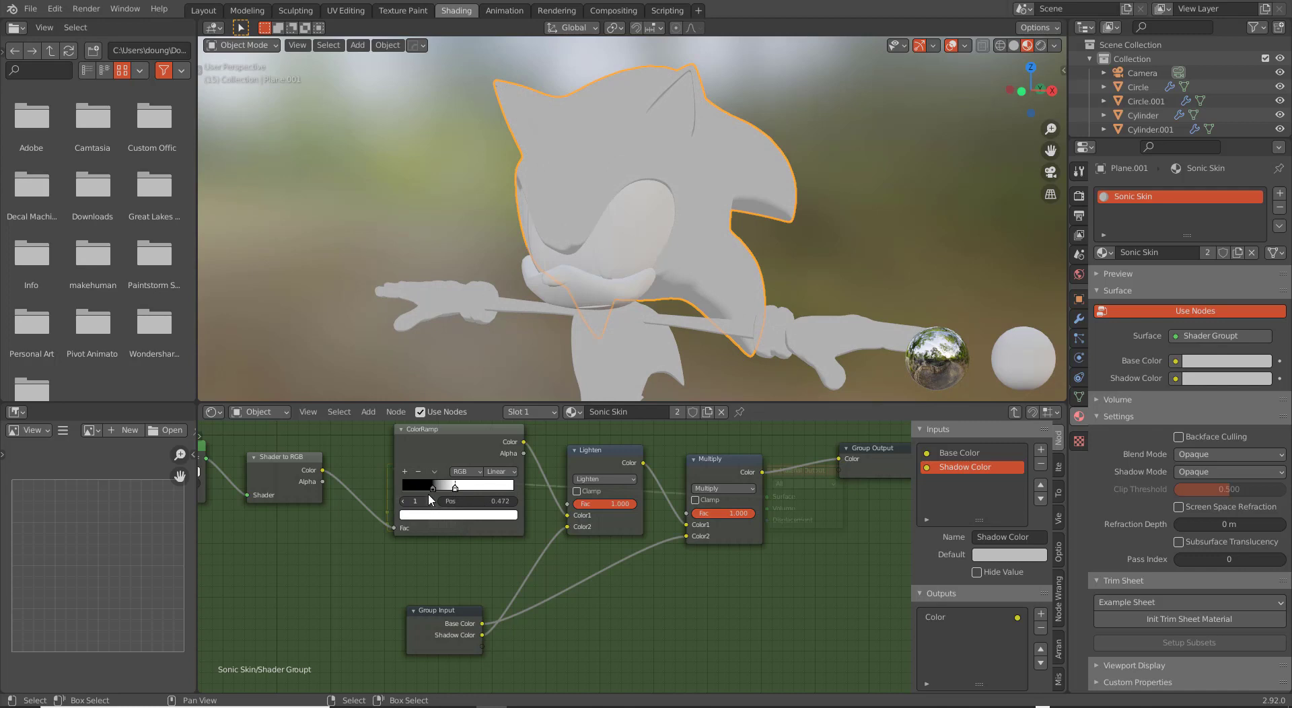
left_click_drag(432, 487, 449, 489)
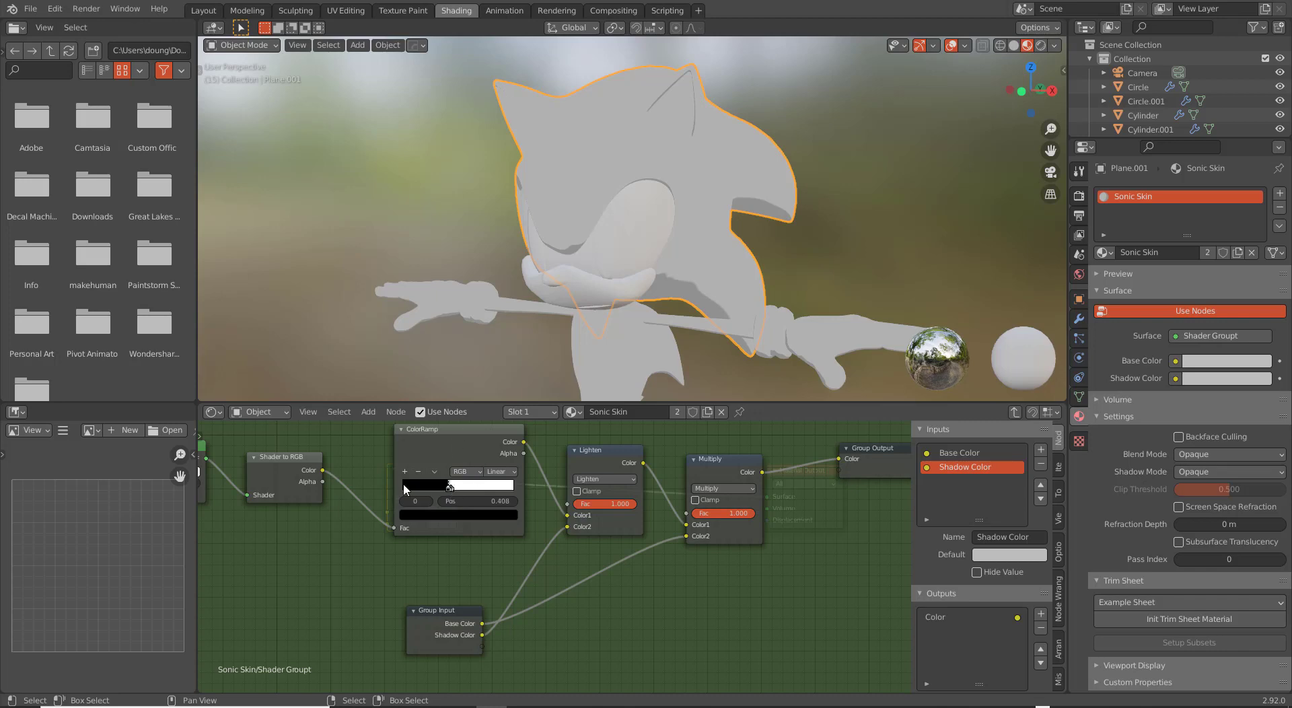
Set the Sonic Skin material's Base Color to a saturated blue.
left_click(1216, 362)
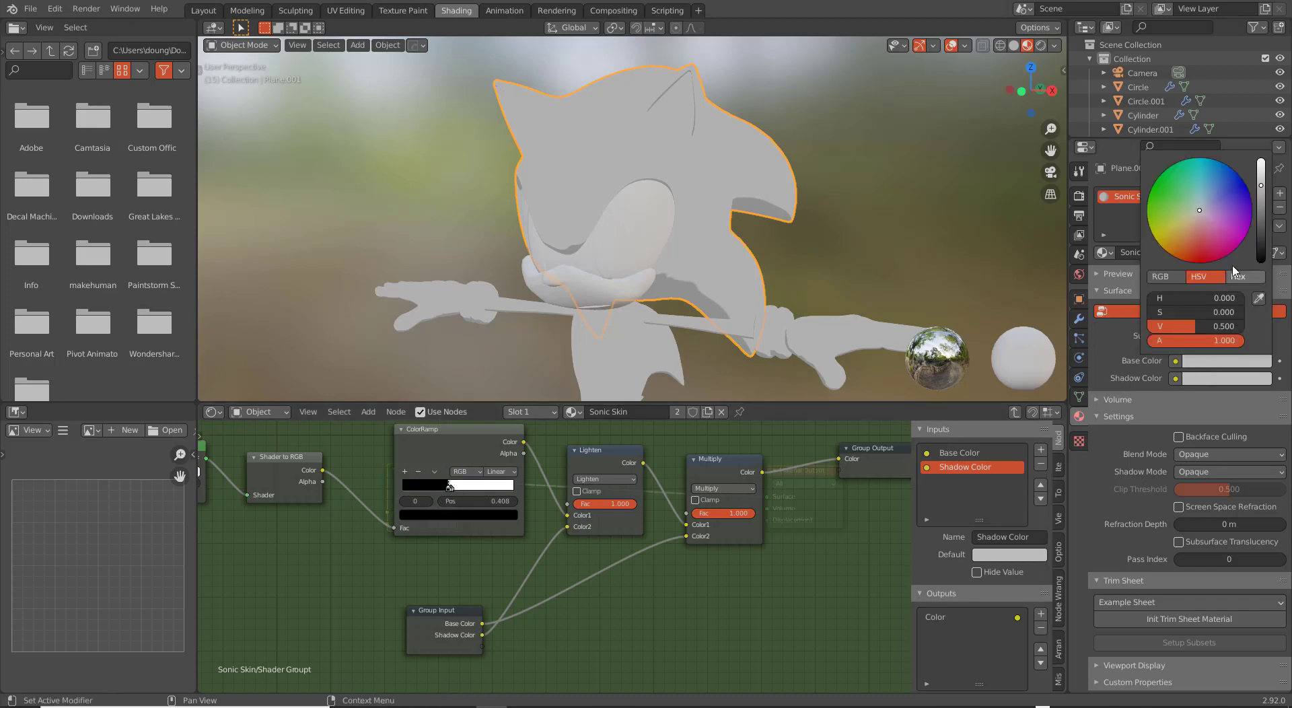
left_click_drag(1218, 192, 1223, 186)
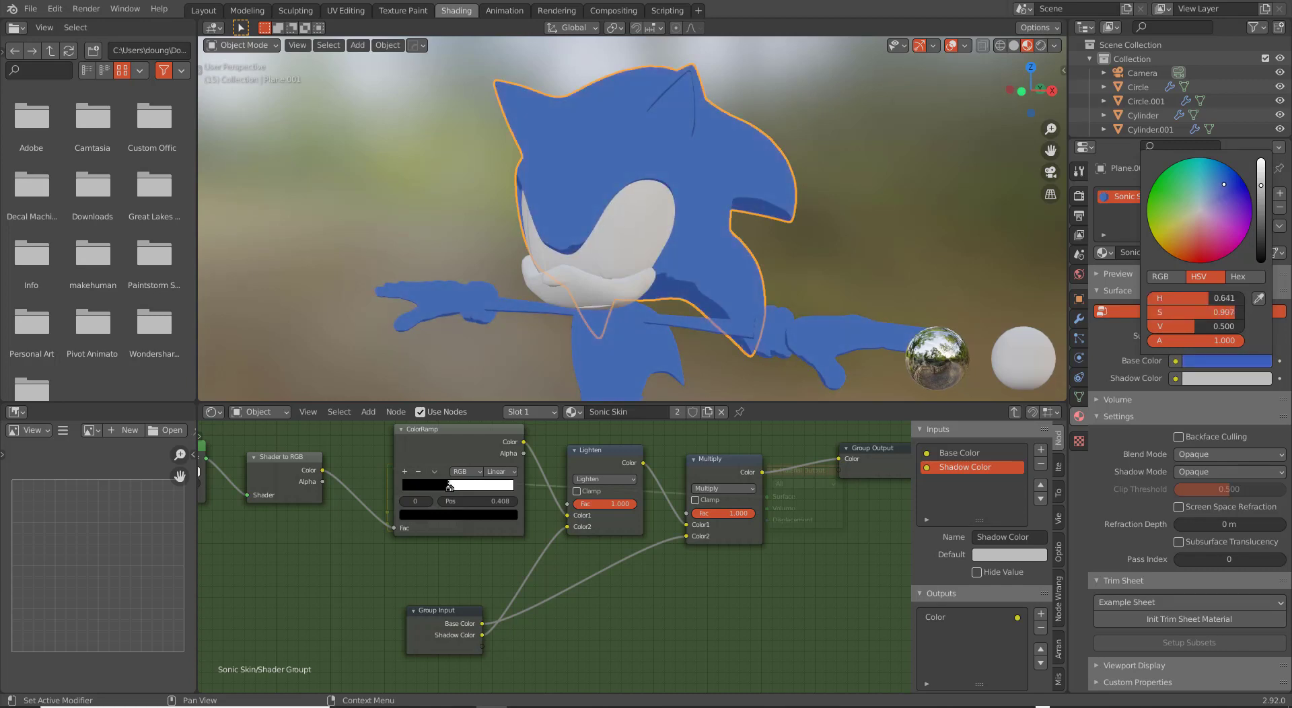
left_click_drag(1224, 184, 1225, 183)
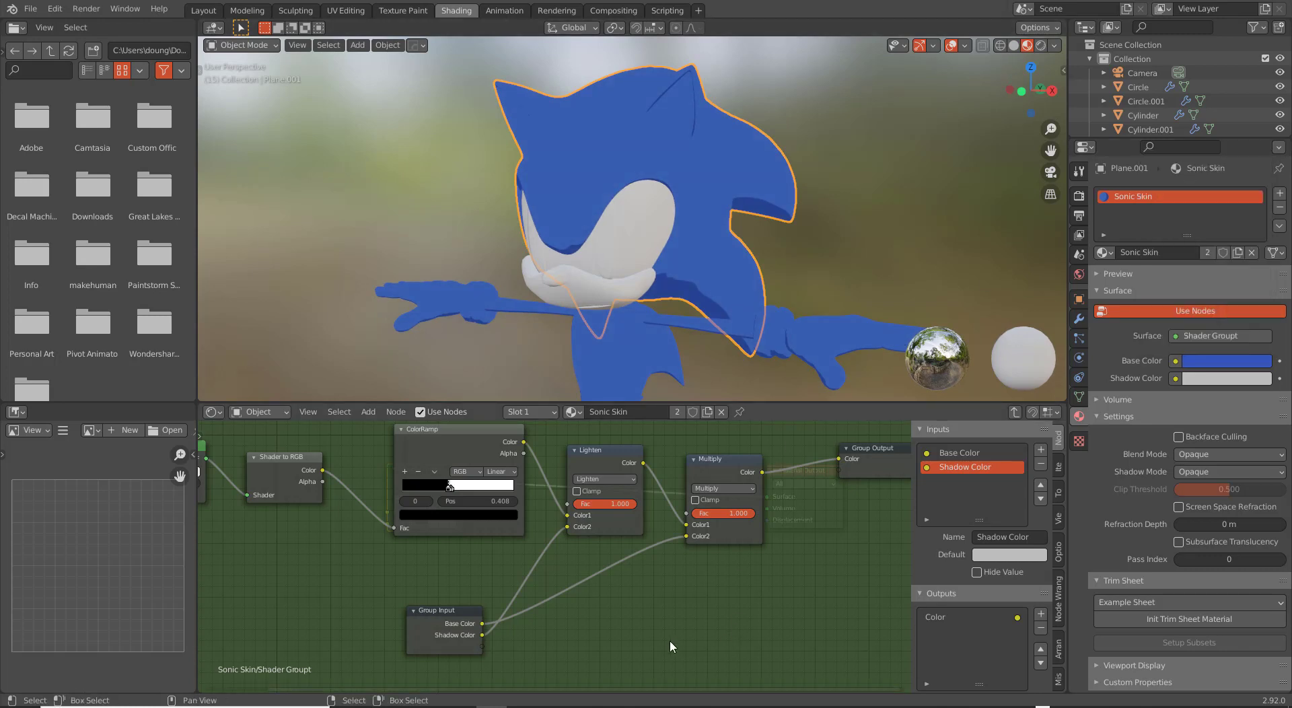
Darken the material's Shadow Color to a slightly deeper grey.
left_click(1210, 379)
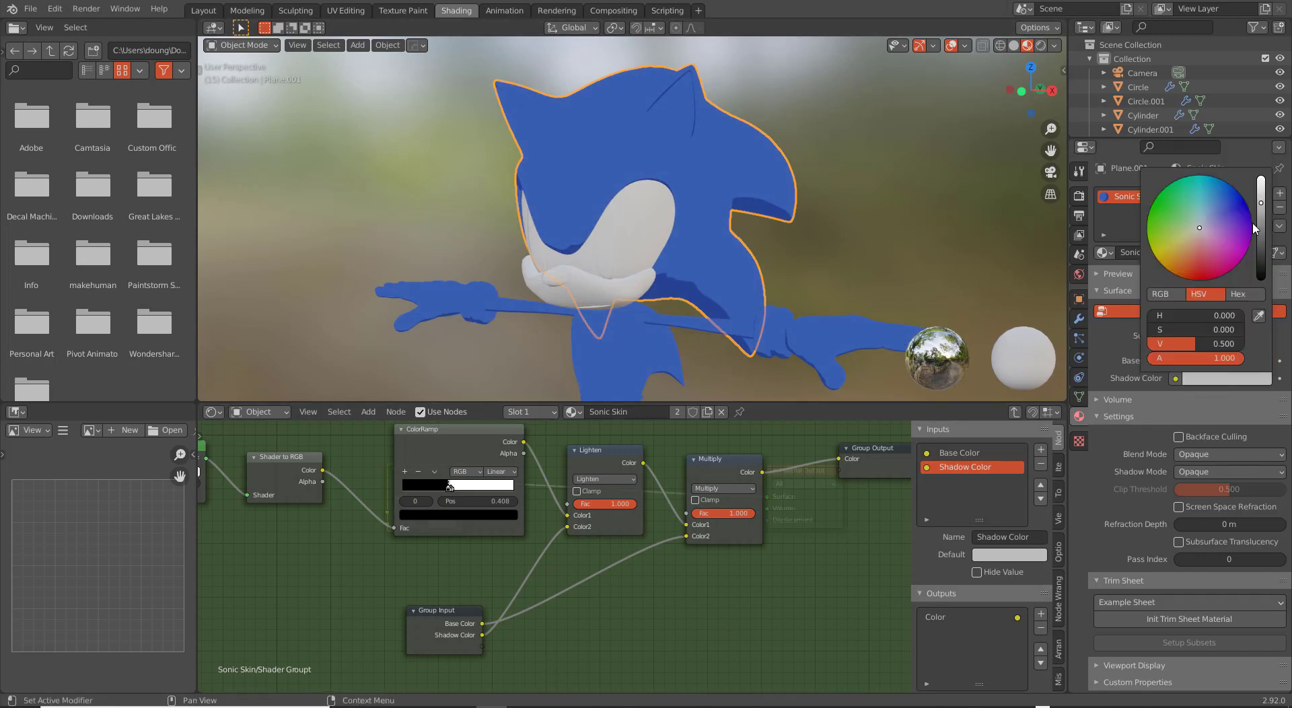
mouse_move(1263, 225)
left_mouse_down()
mouse_move(1263, 266)
mouse_move(1261, 177)
mouse_move(1261, 220)
mouse_move(1261, 208)
left_mouse_up()
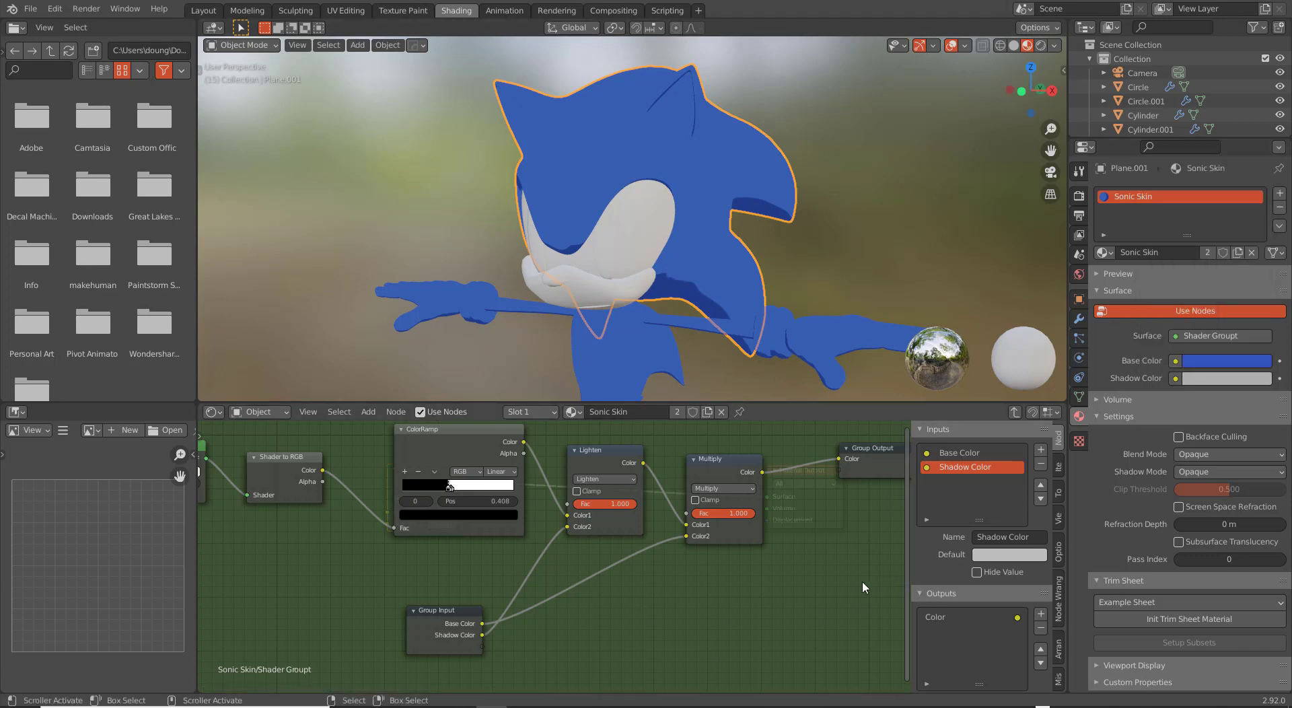
scroll(590, 260, "down", 3)
scroll(590, 261, "up", 3)
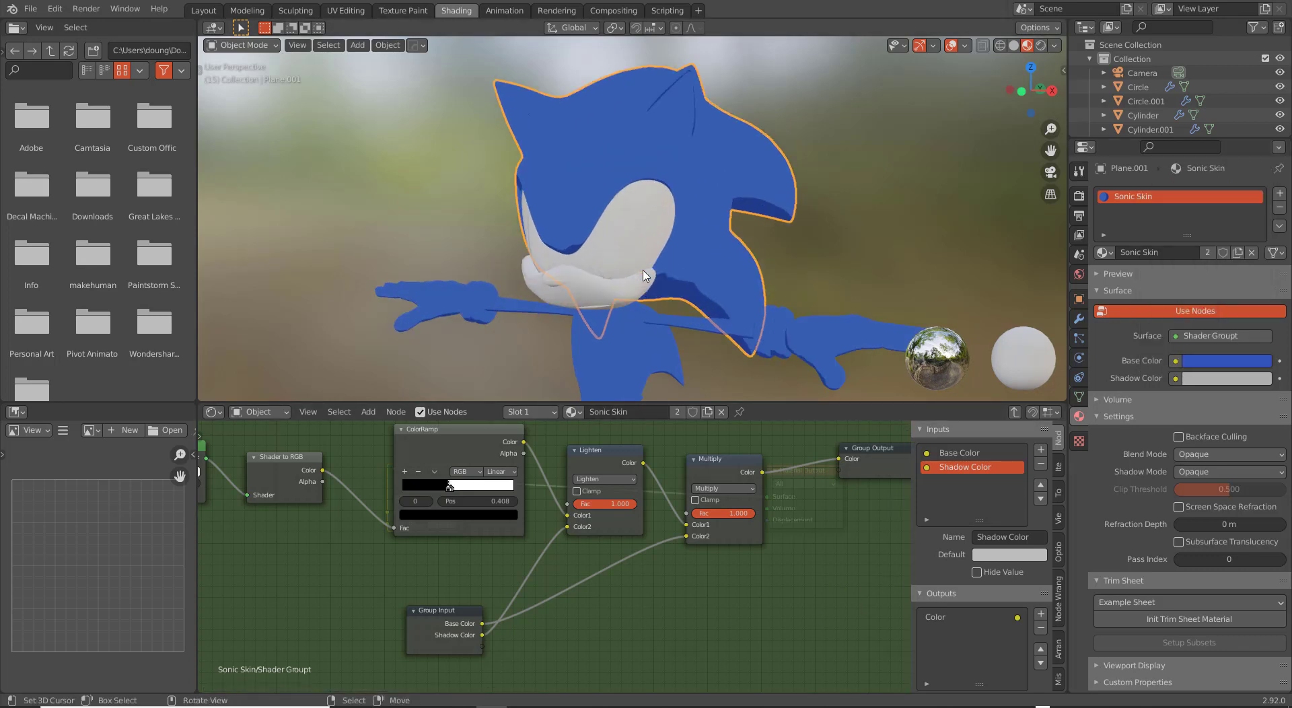
Switch the viewport to Rendered shading to preview the toon material on the Sonic model.
middle_click_drag(590, 260, 705, 235)
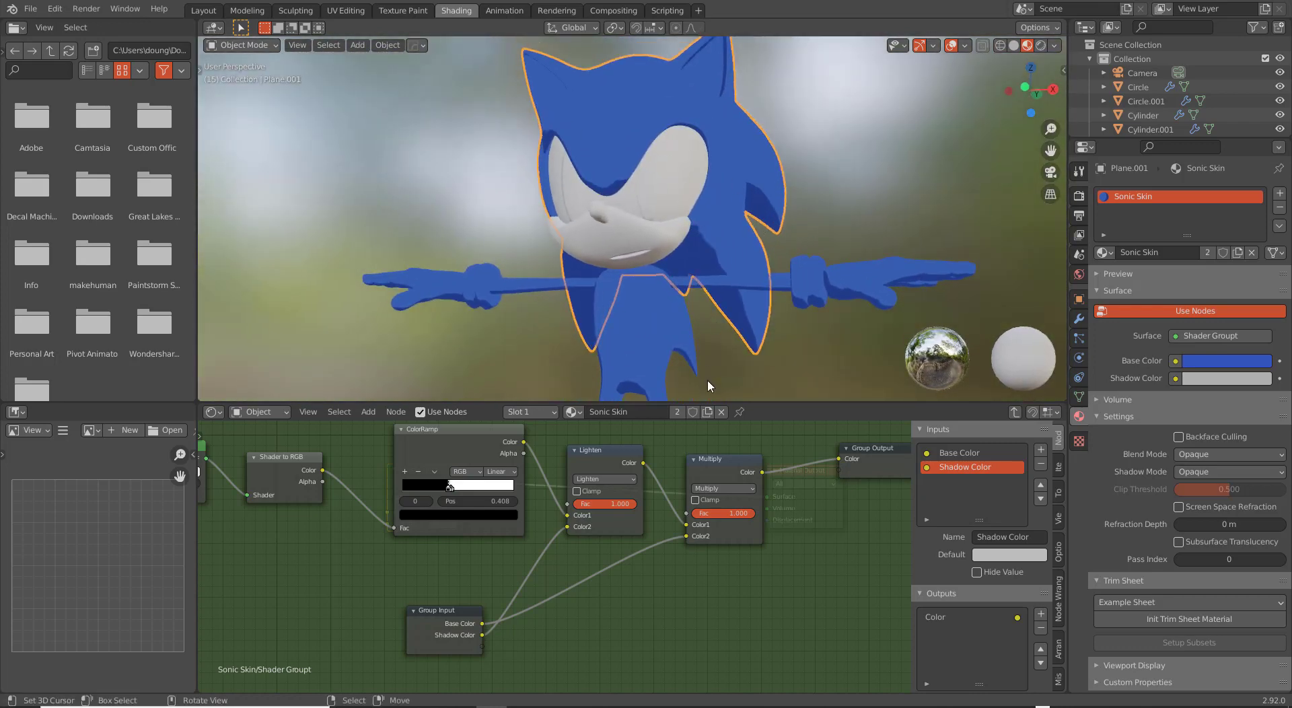
scroll(680, 255, "down", 4)
scroll(743, 201, "up", 1)
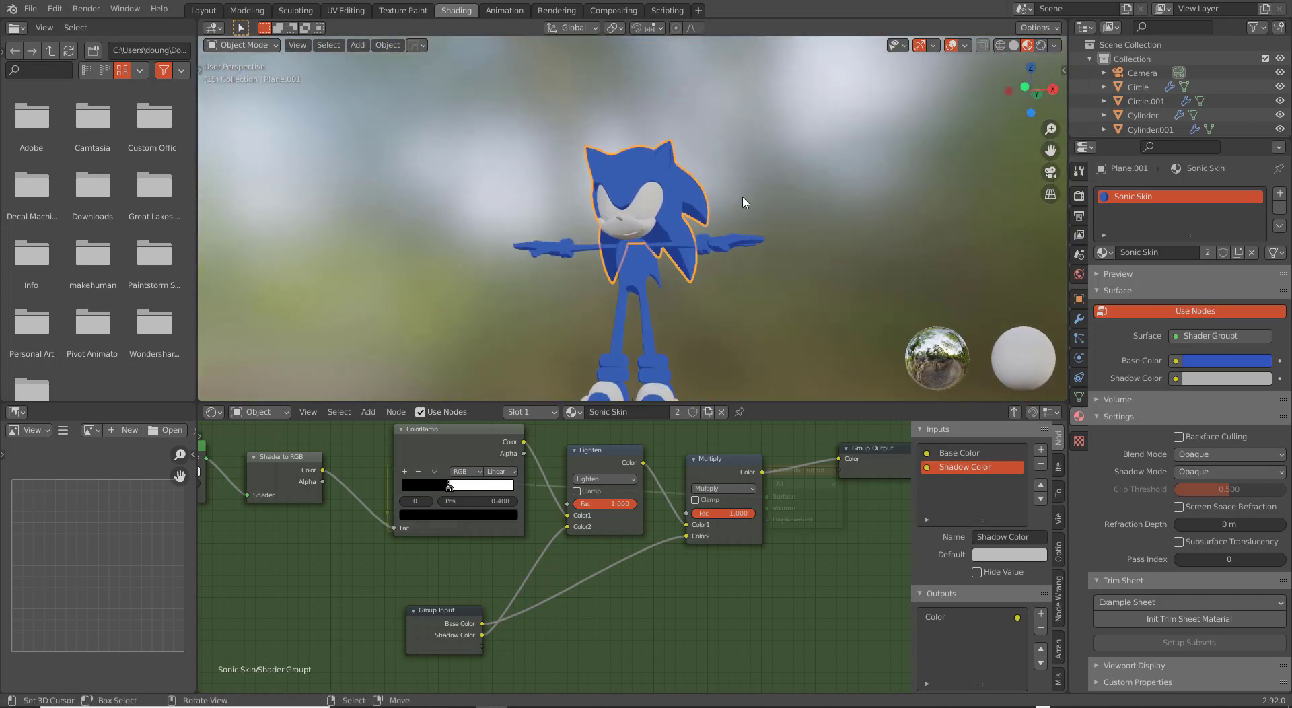
scroll(683, 230, "down", 6)
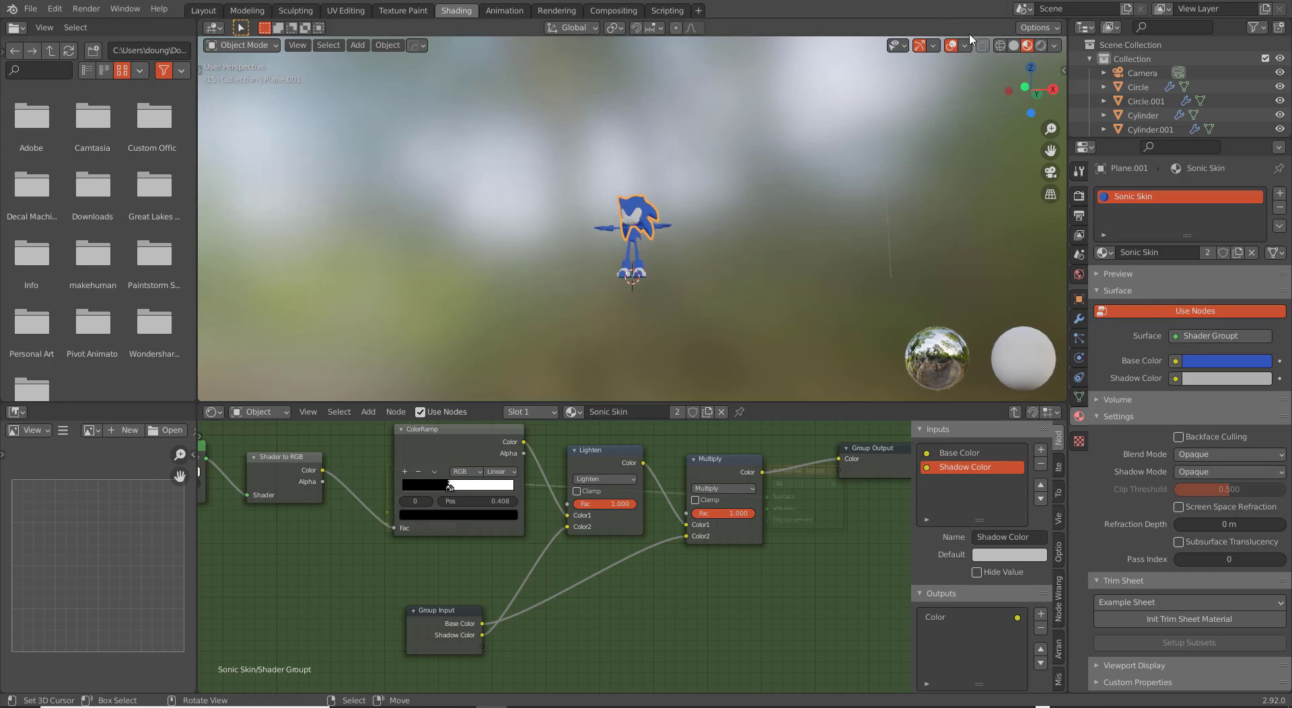
left_click(1041, 45)
scroll(822, 233, "up", 5)
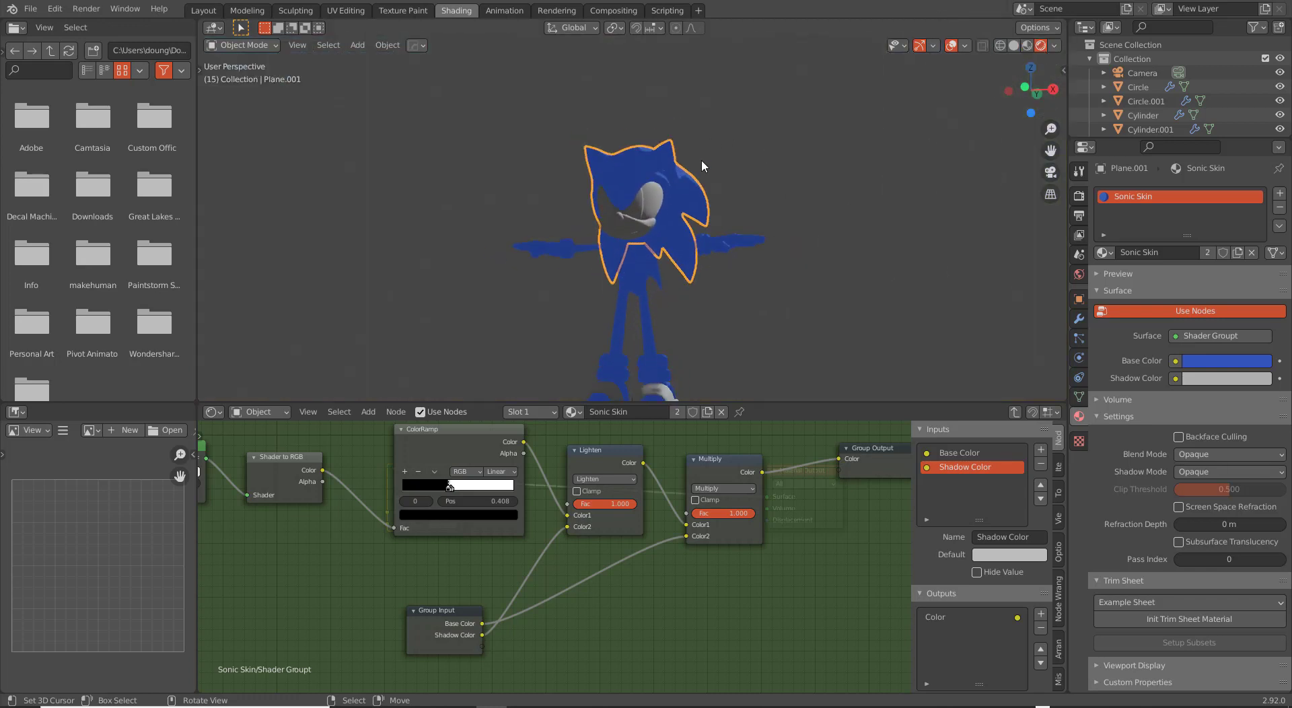
Move the scene's point light down and closer to Sonic in several passes so it illuminates him more strongly.
scroll(702, 162, "down", 4)
scroll(704, 164, "down", 2)
scroll(774, 88, "down", 2)
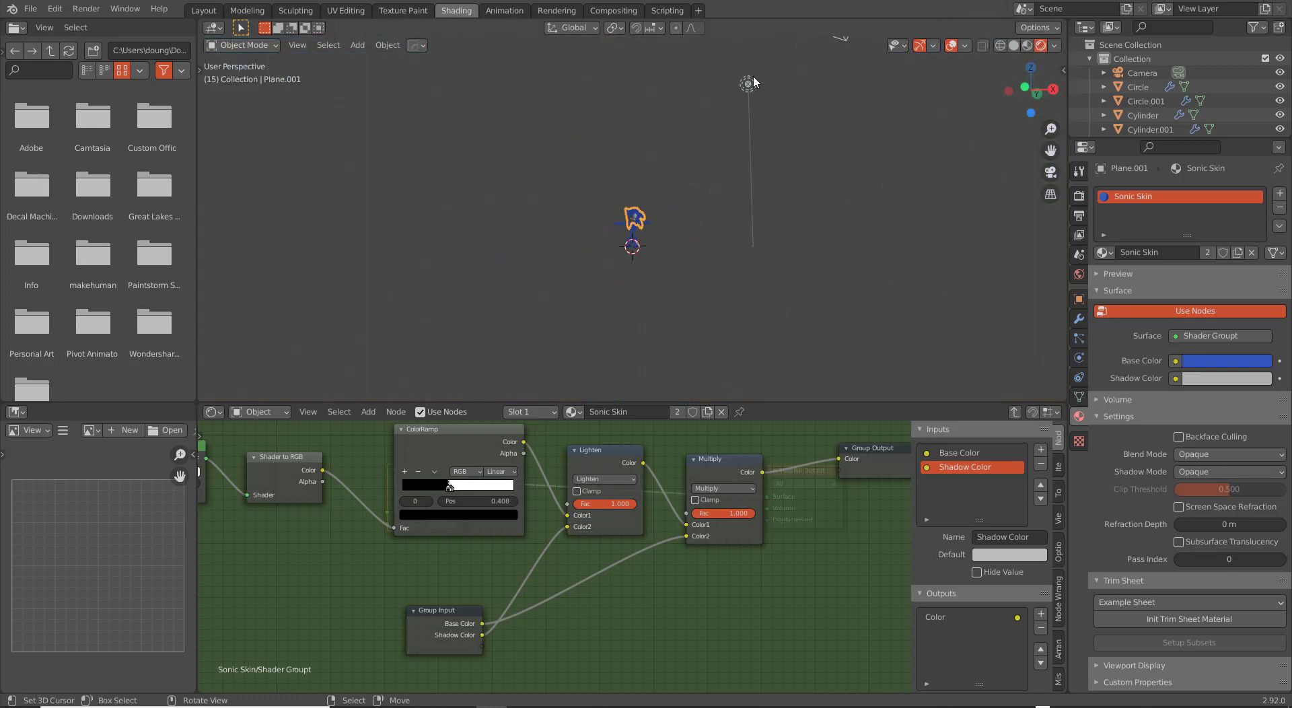
left_click(749, 85)
middle_click_drag(751, 99, 719, 158)
key("g")
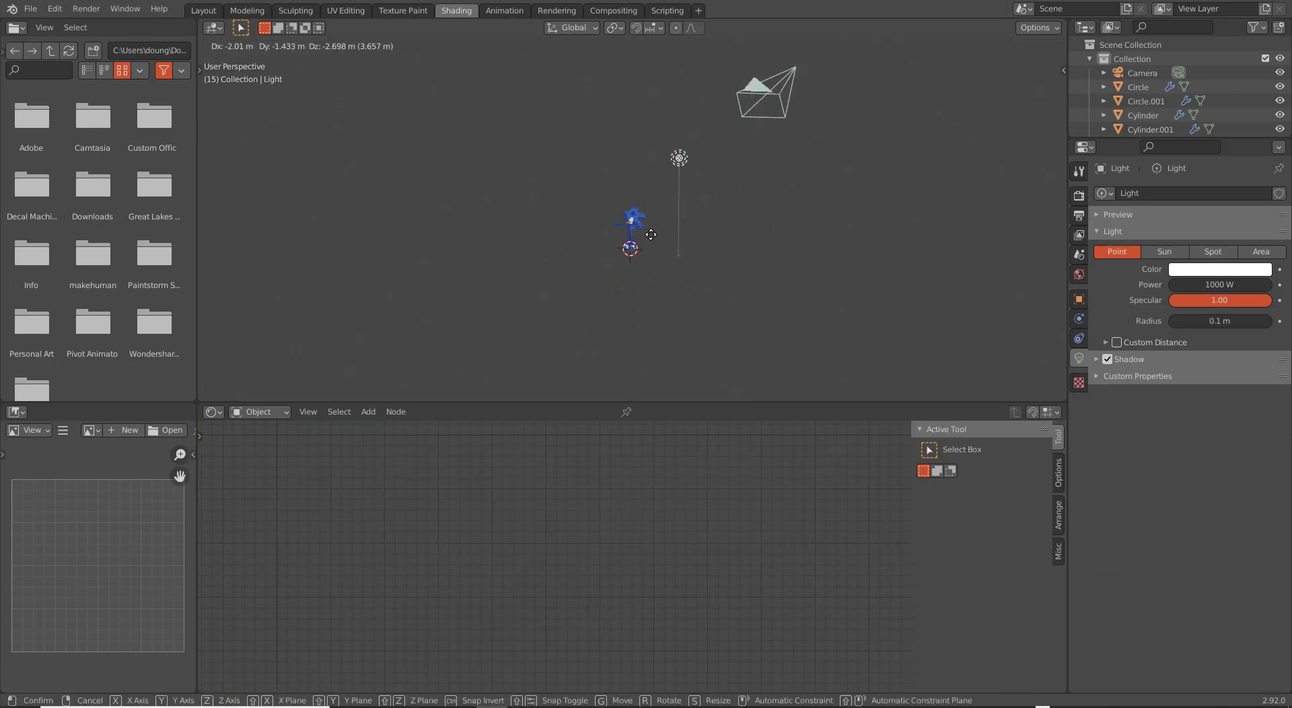
left_click(633, 255)
scroll(701, 235, "up", 8)
key("g")
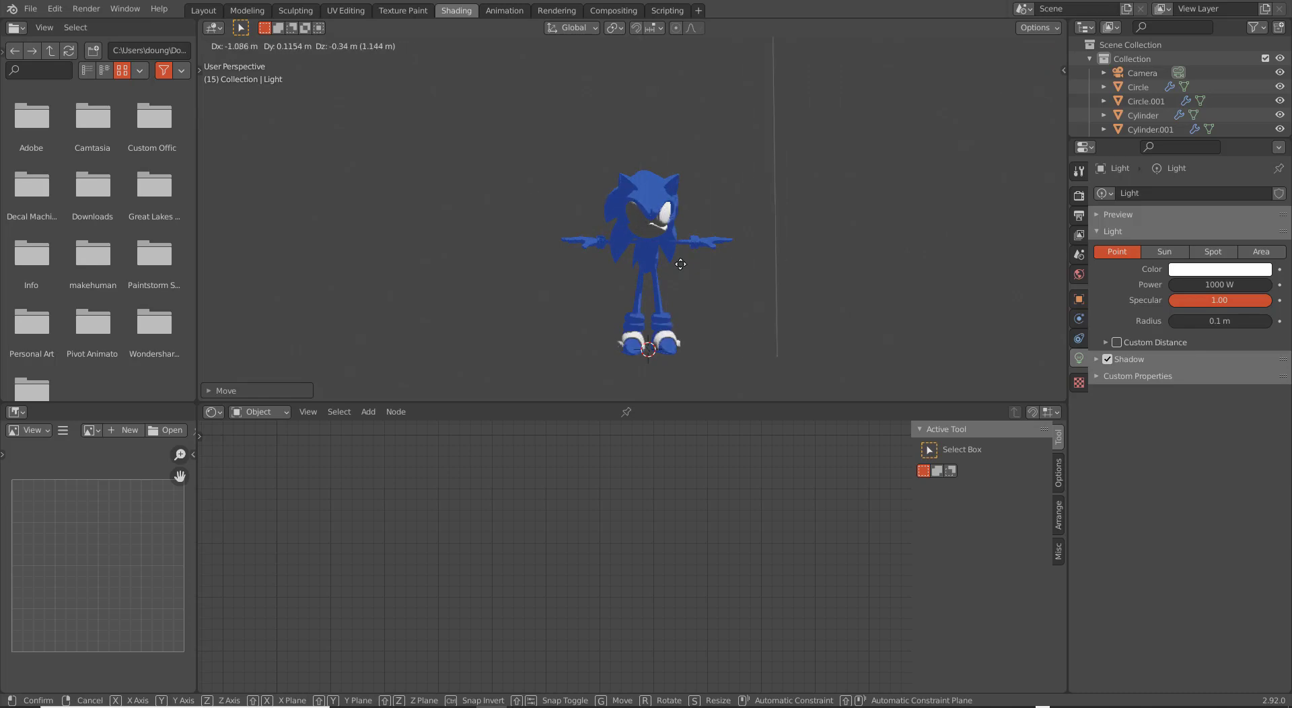
left_click(658, 291)
scroll(736, 303, "up", 2)
middle_click_drag(729, 279, 635, 305)
key("g")
left_click(666, 303)
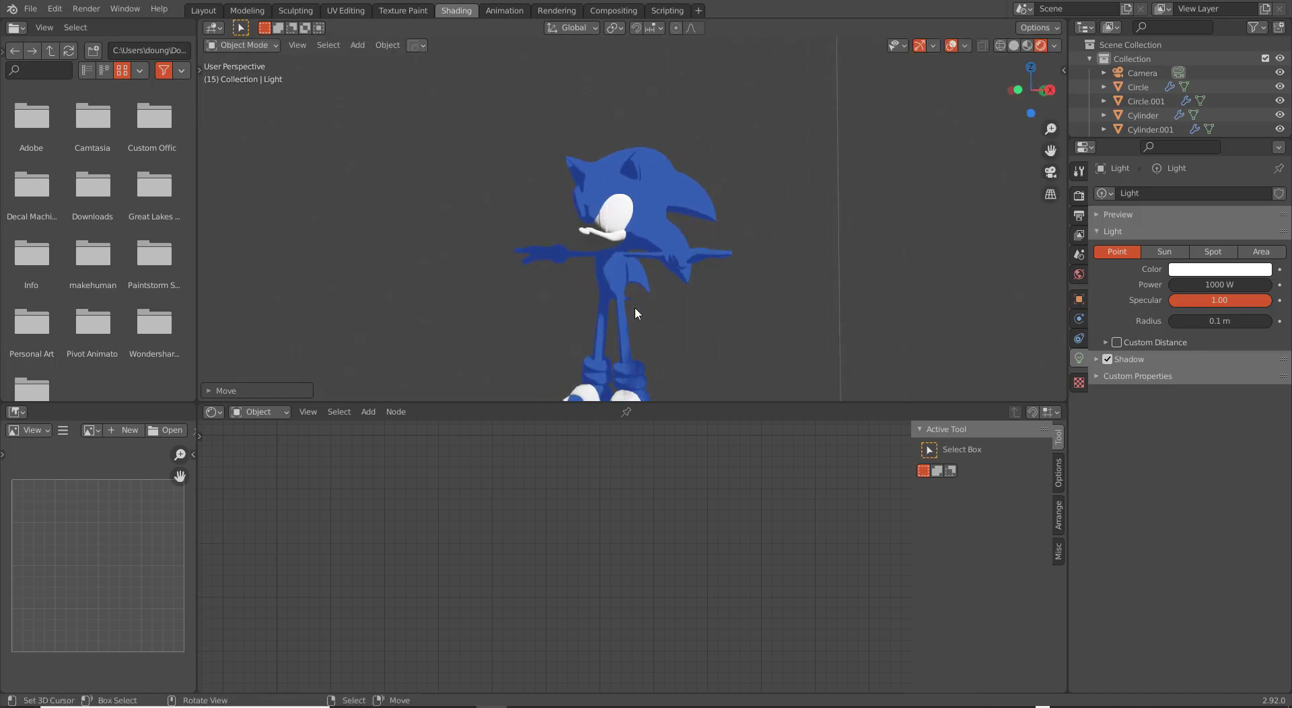
Select Sonic's head mesh, open the Sonic Skin shader group for editing and shift its Group Input node slightly toward the Lighten node.
key("KP_1")
left_click(675, 217)
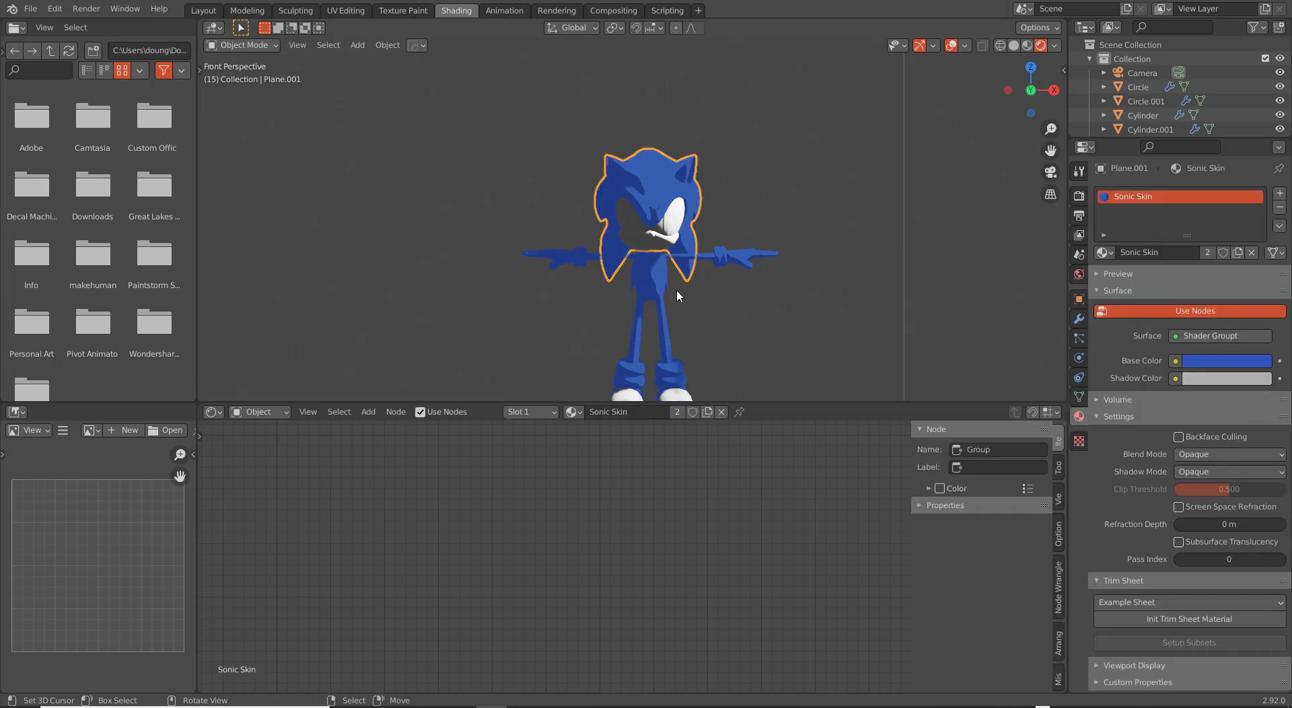
scroll(648, 539, "down", 8)
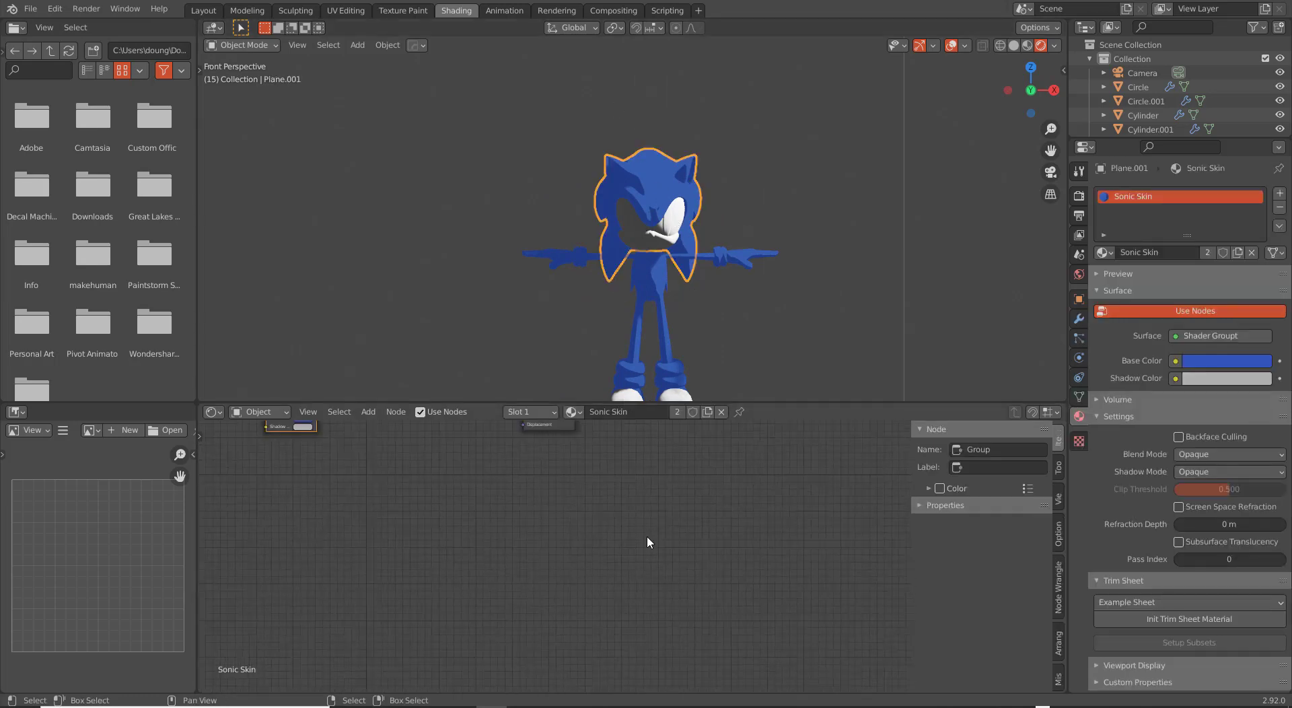
middle_click_drag(722, 509, 851, 563)
scroll(455, 554, "up", 6)
middle_click_drag(411, 459, 515, 444)
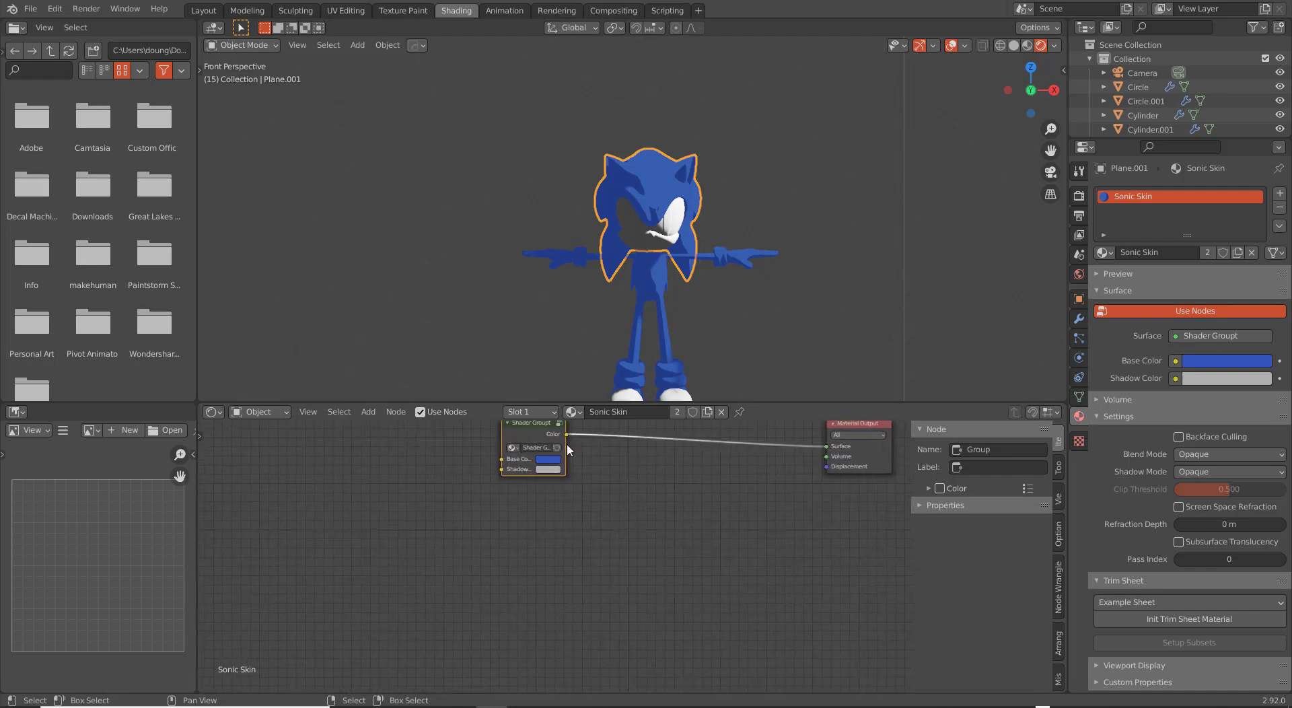
key("Tab")
left_click(554, 598)
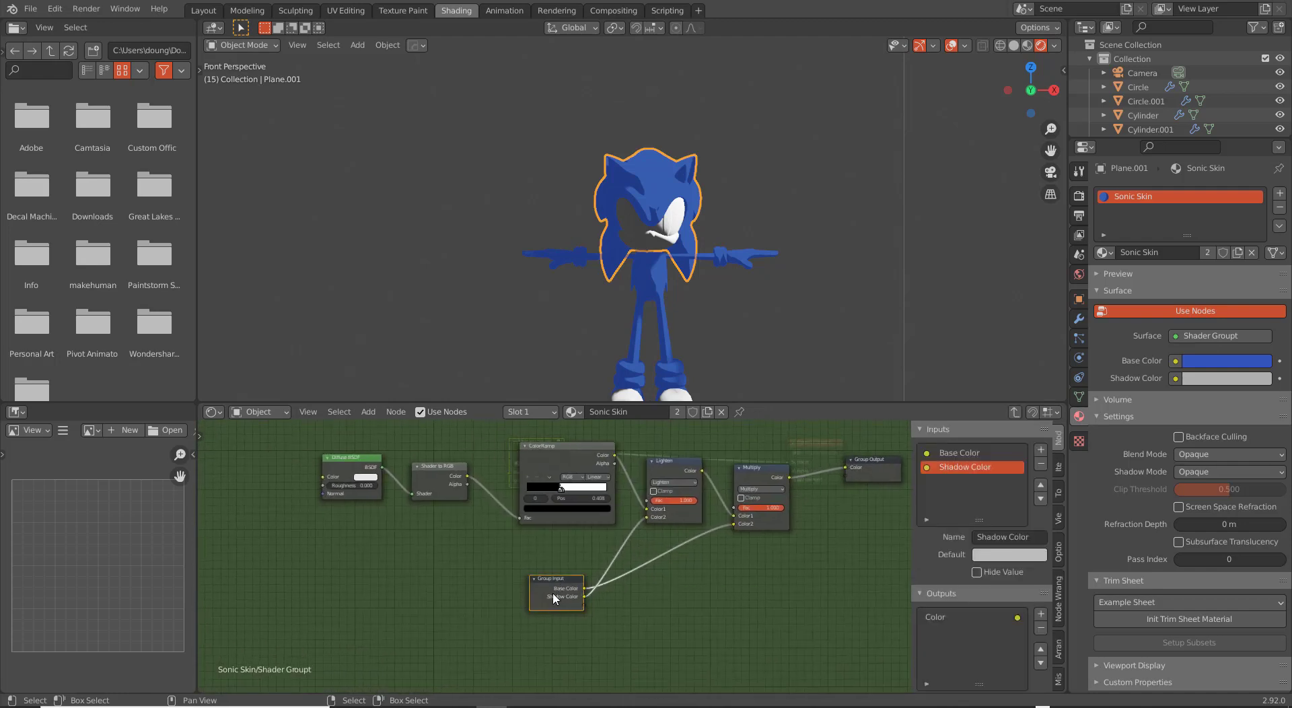
left_click_drag(553, 598, 592, 584)
Open the reference image Step 4.png to examine the light setup, and return to Blender.
key("alt+Tab")
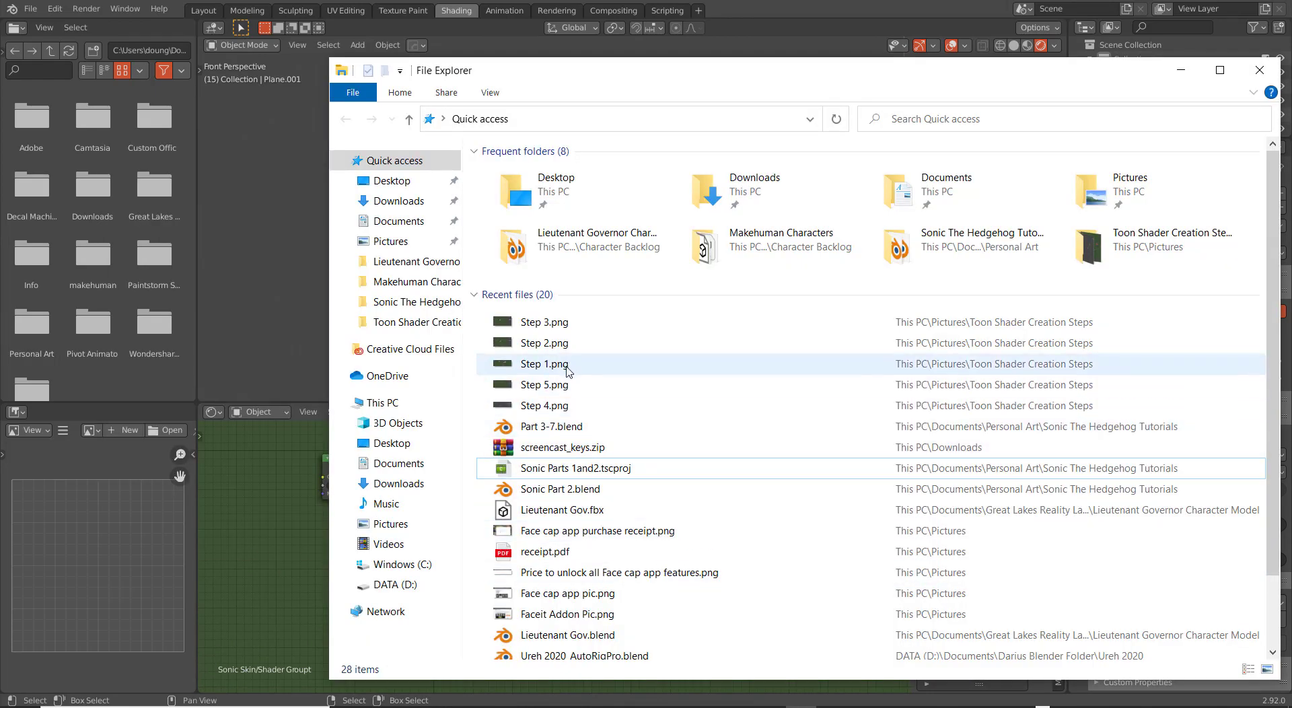
double_click(554, 407)
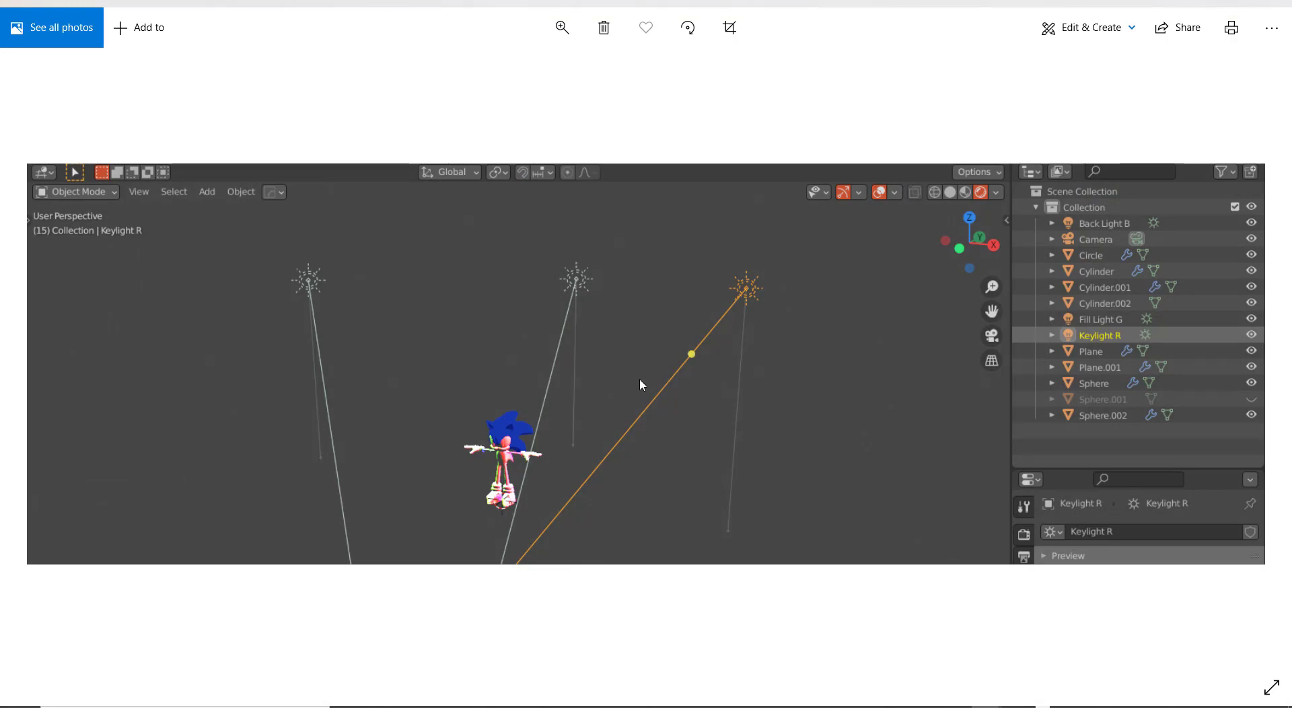
key("alt+Tab")
key("alt+Tab")
key("Tab")
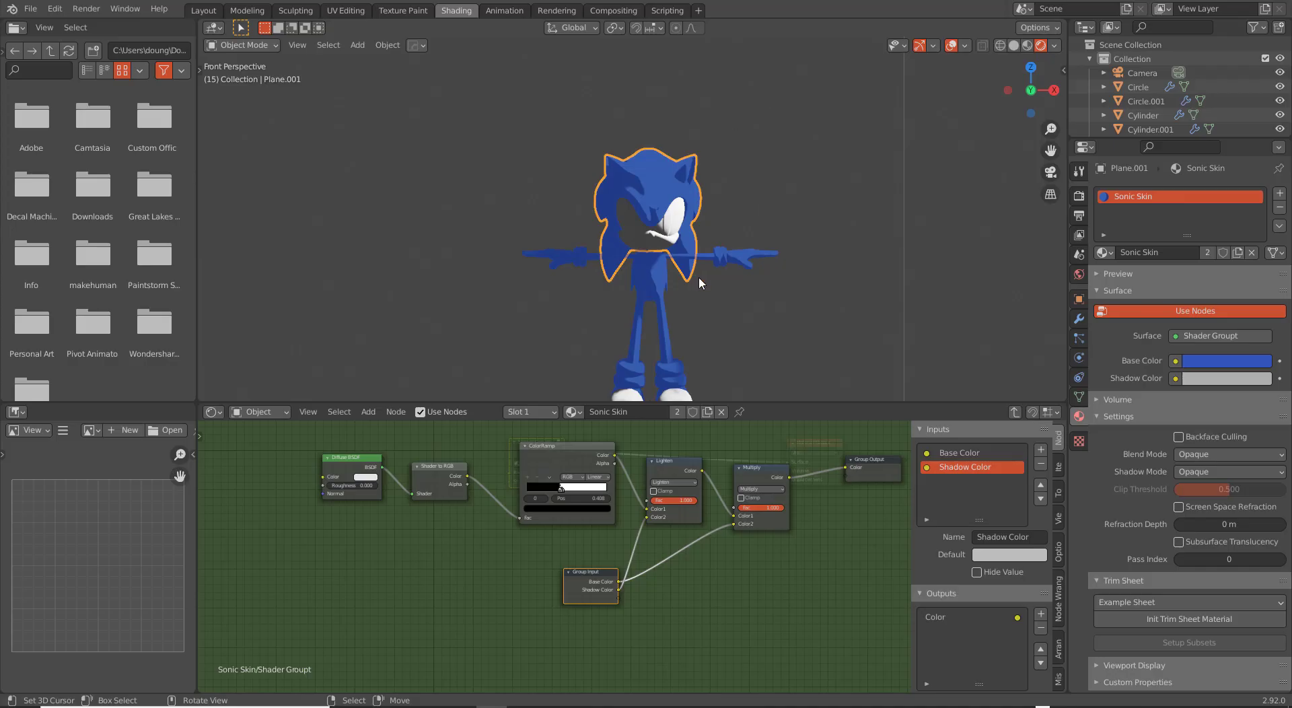
Convert the point light near Sonic to a Sun light.
scroll(696, 257, "down", 5)
left_click(714, 134)
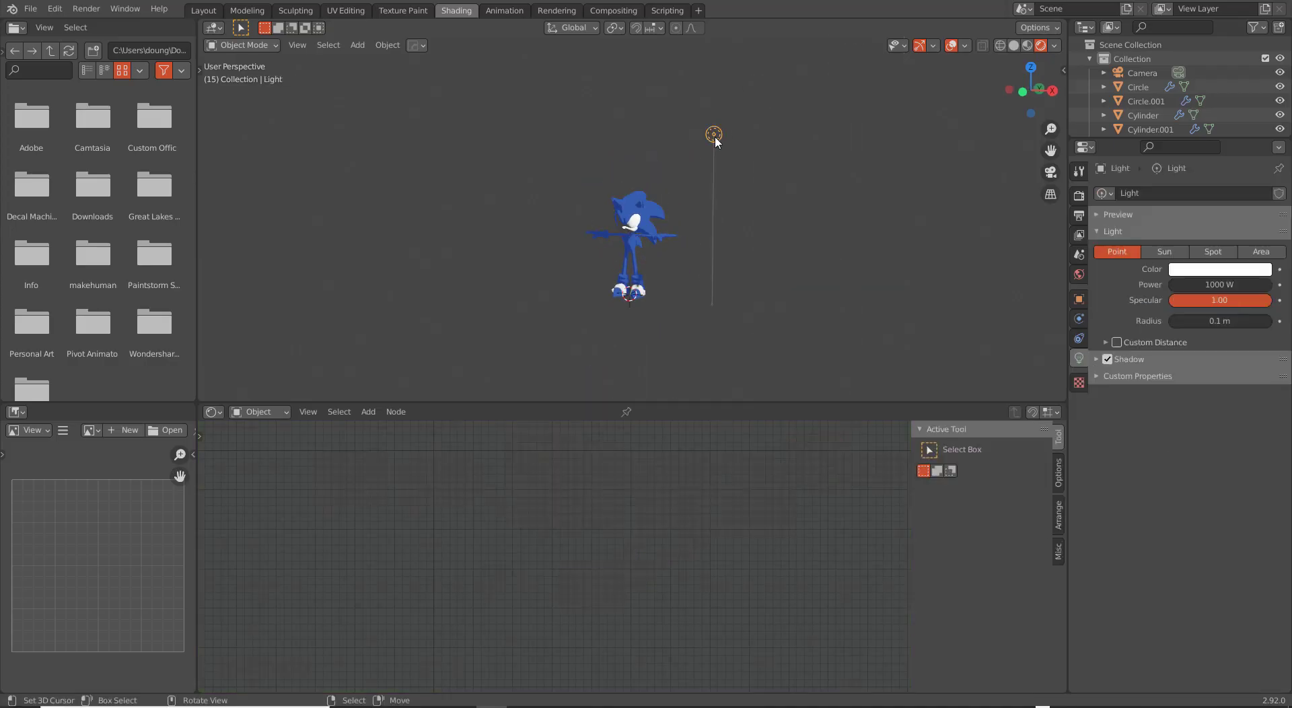
left_click(1164, 251)
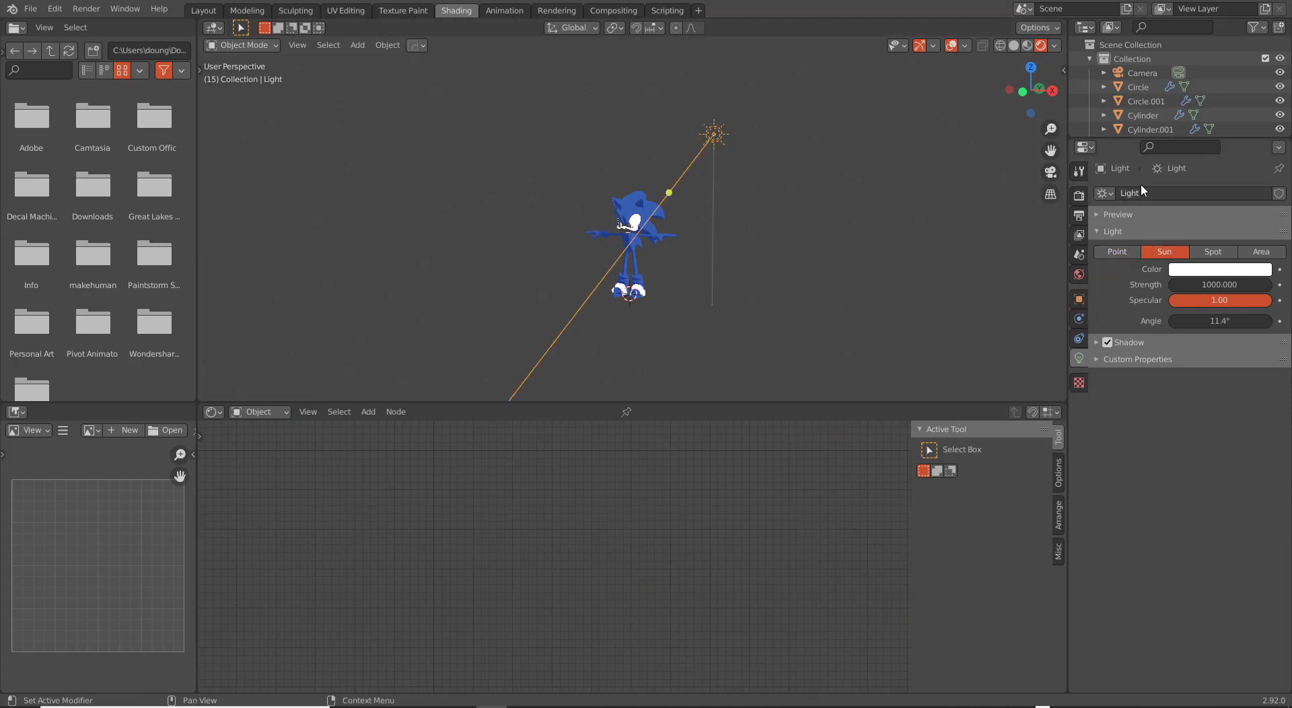
Rename the sun light object as "Key Light R".
scroll(1141, 95, "down", 4)
double_click(1137, 54)
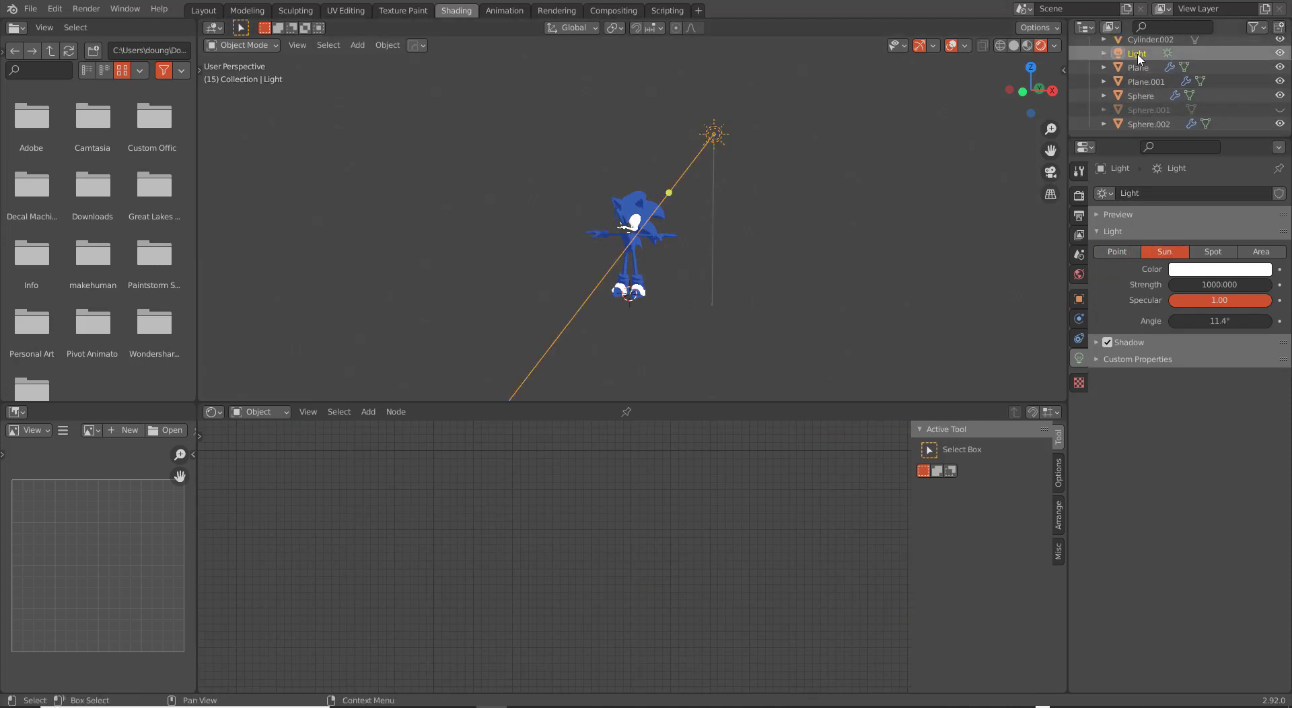
scroll(1138, 54, "up", 2)
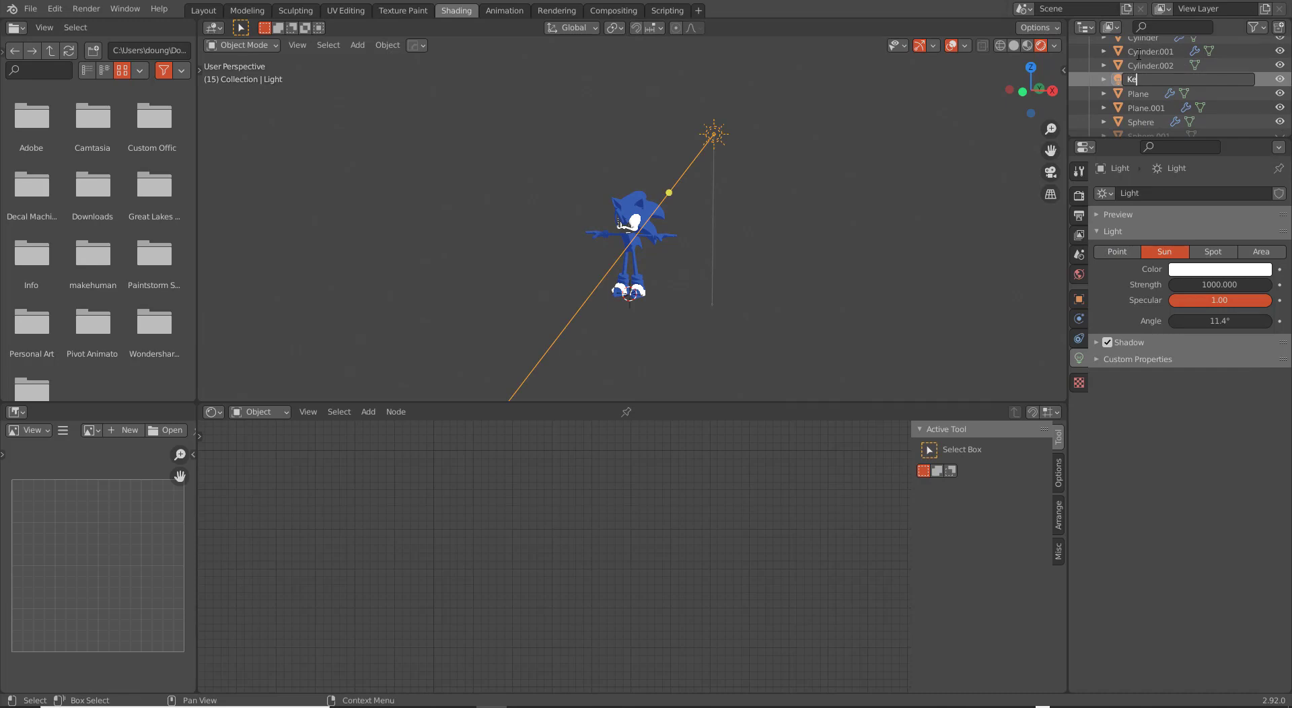
type("Key Light R")
key("Return")
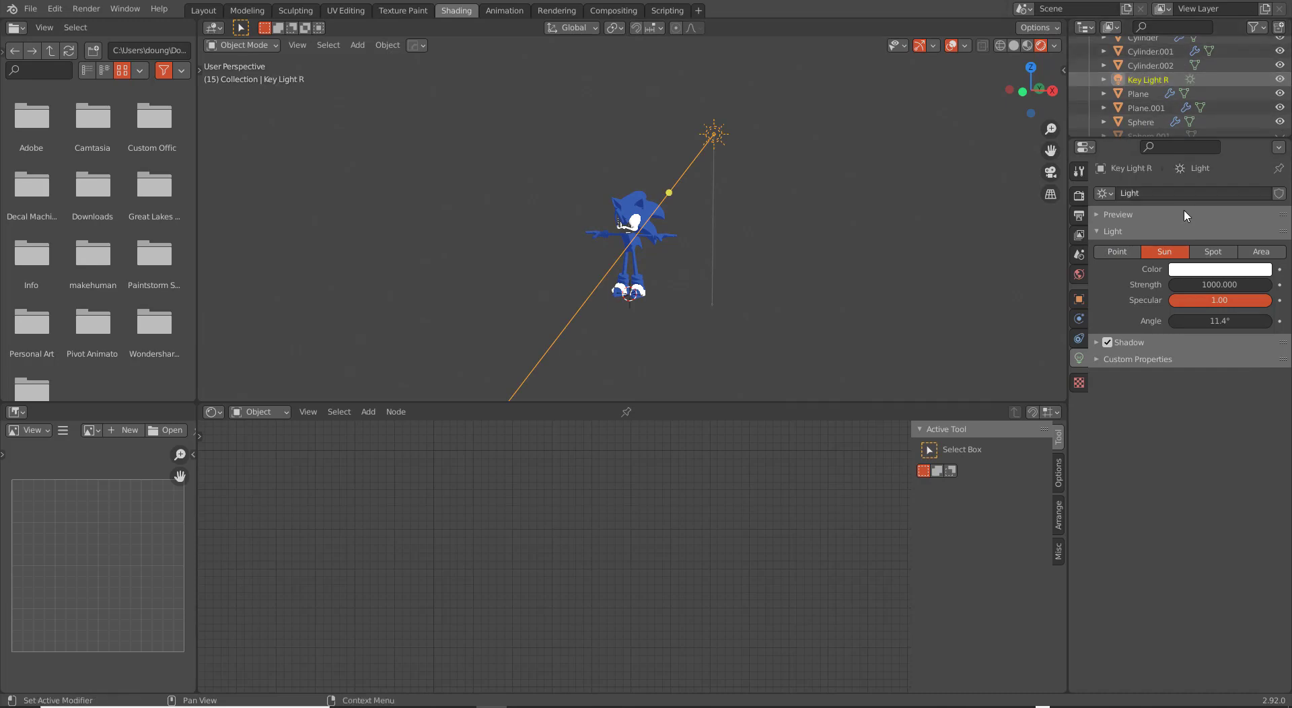
Set the Key Light R's strength to 2 and its color to pure red.
left_click(1208, 283)
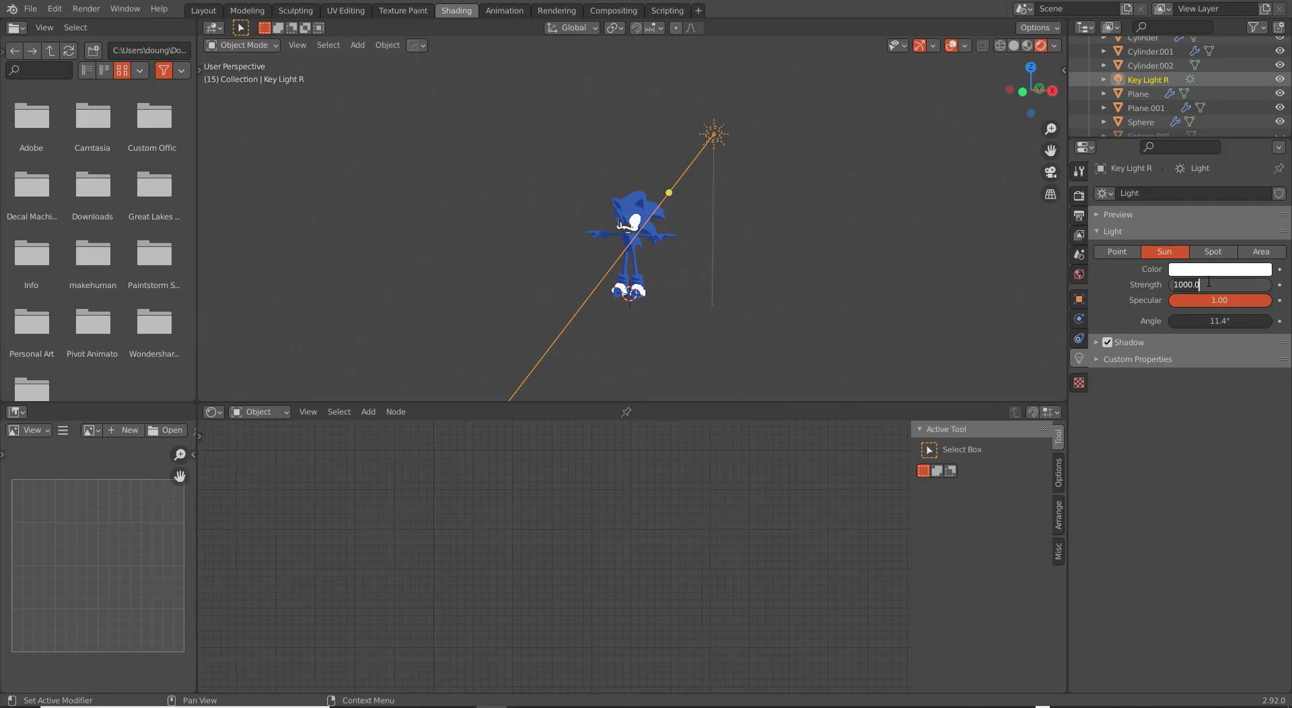
type("2")
key("Return")
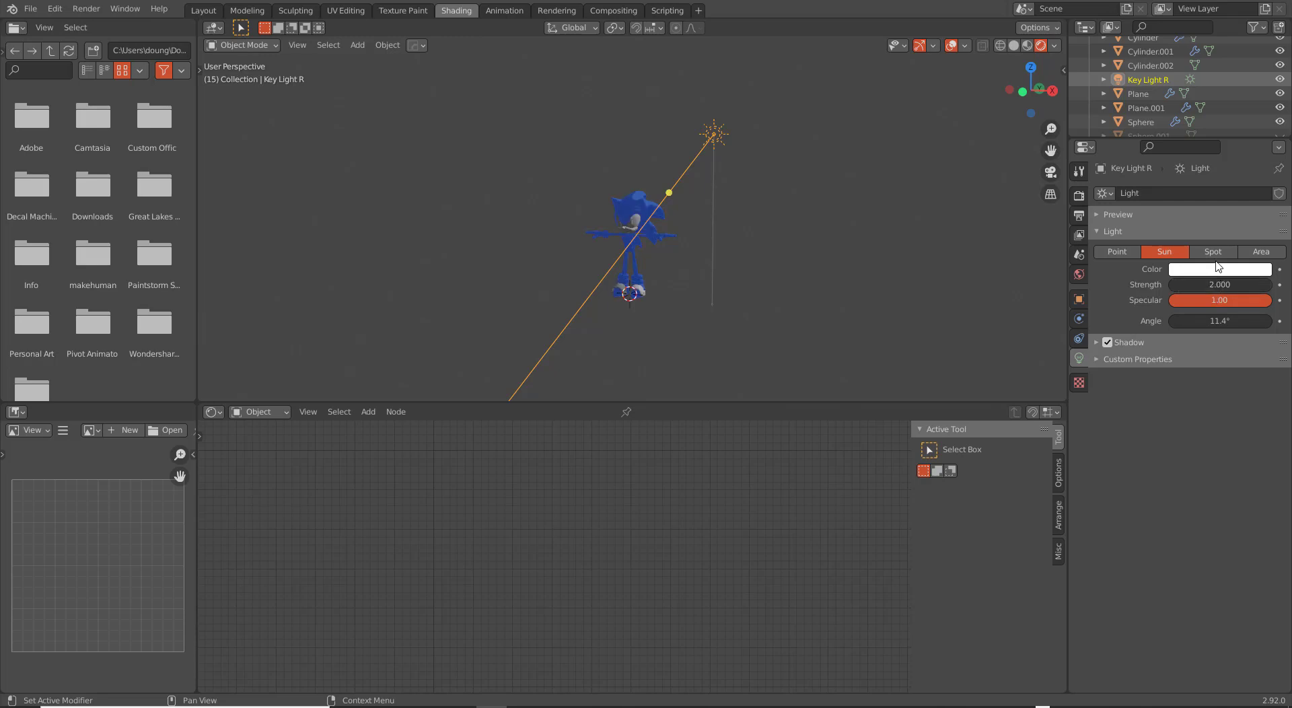
left_click(1220, 269)
left_click(1222, 220)
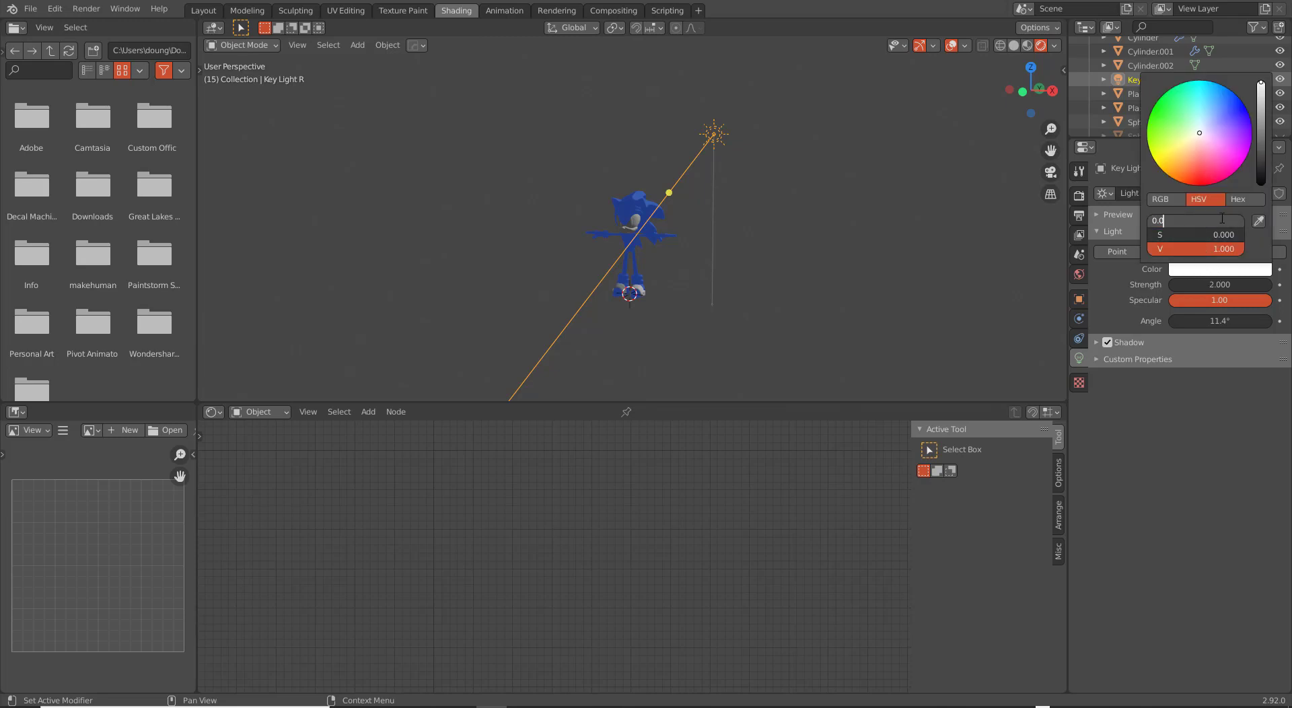
left_click(1254, 251)
left_click_drag(1214, 223, 1246, 241)
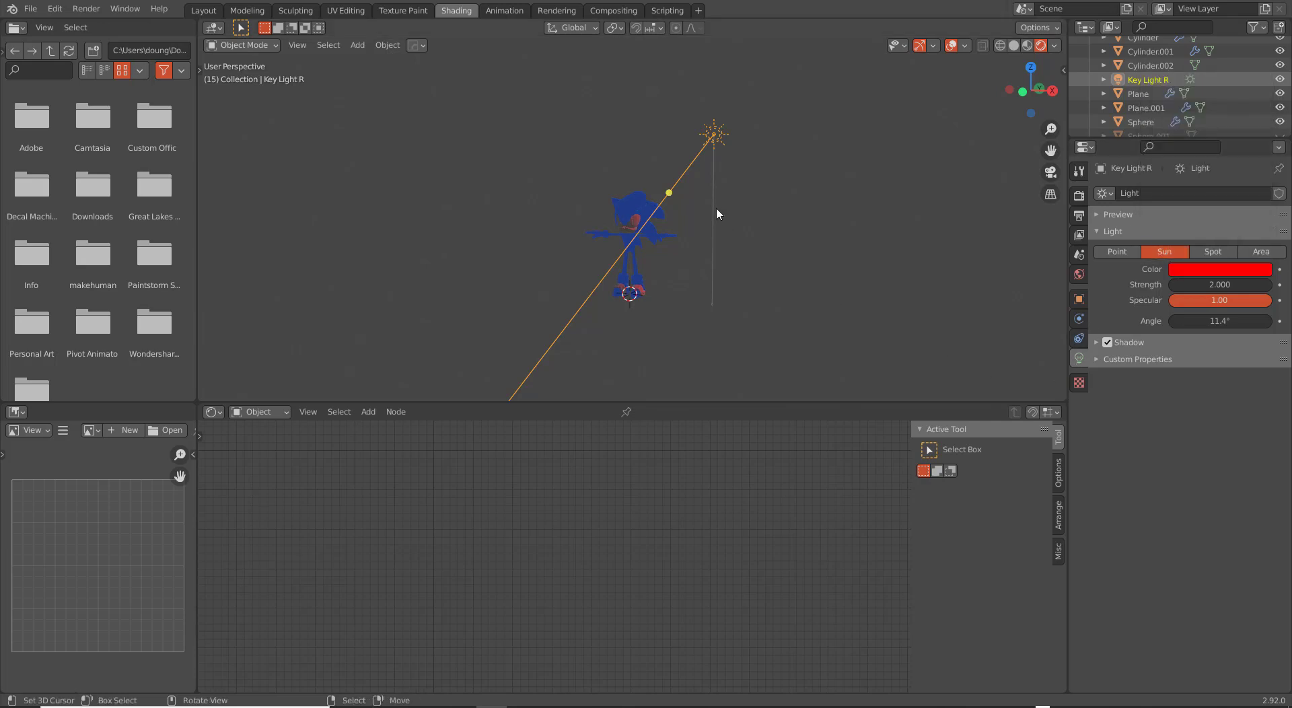
Duplicate the Key Light R in top view, place the copy behind Sonic and rotate its beam toward the front.
key("KP_7")
key("shift+d")
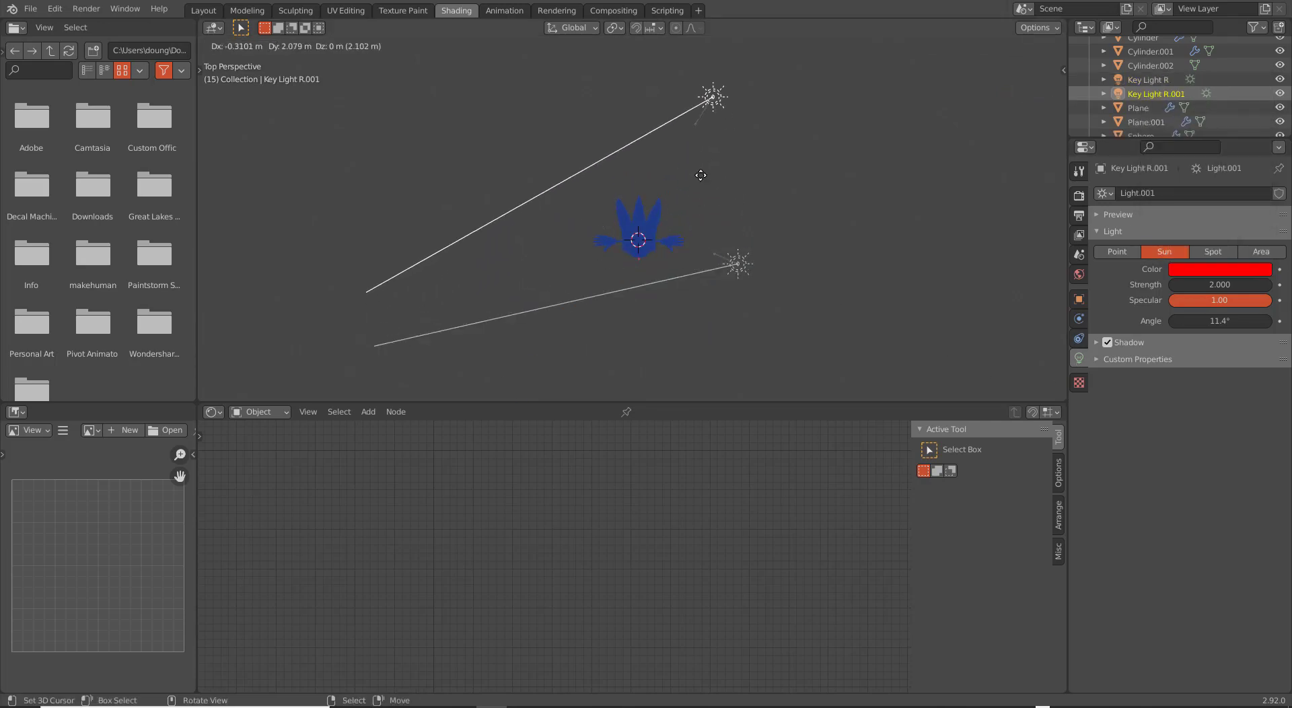
left_click(697, 153)
key("r")
left_click(887, 210)
key("g")
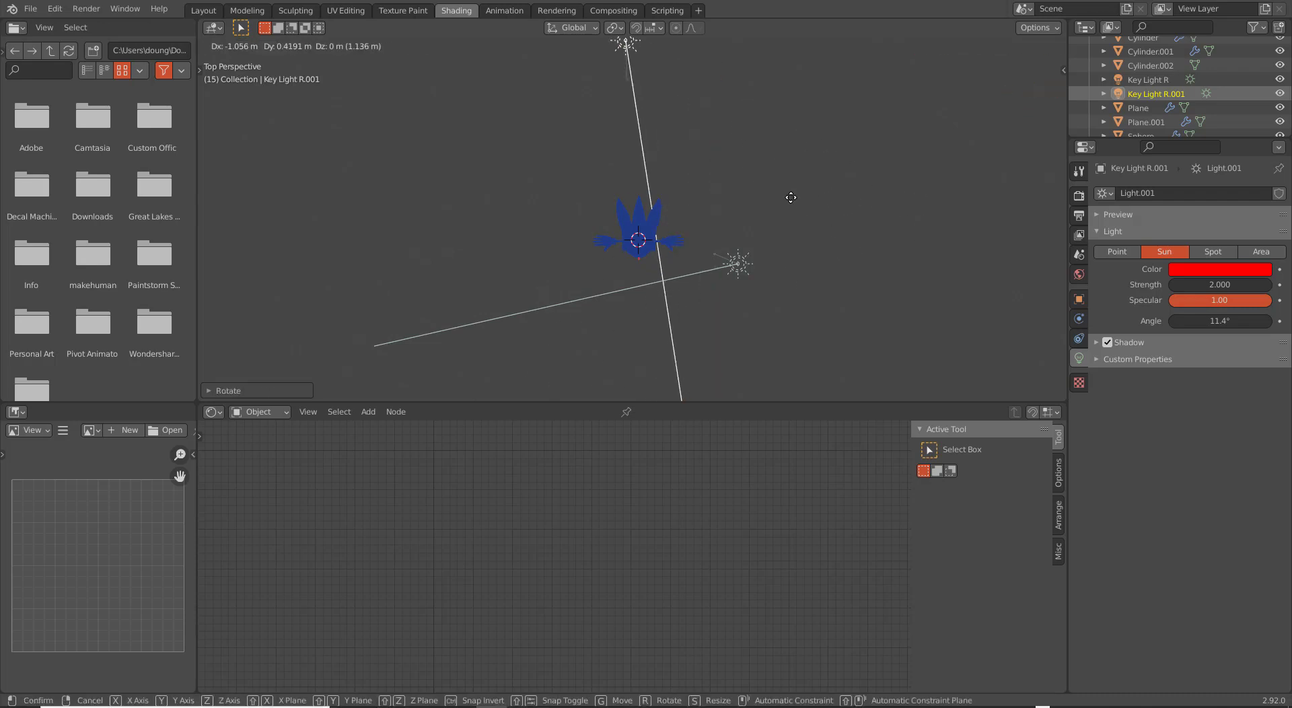
left_click(770, 216)
key("r")
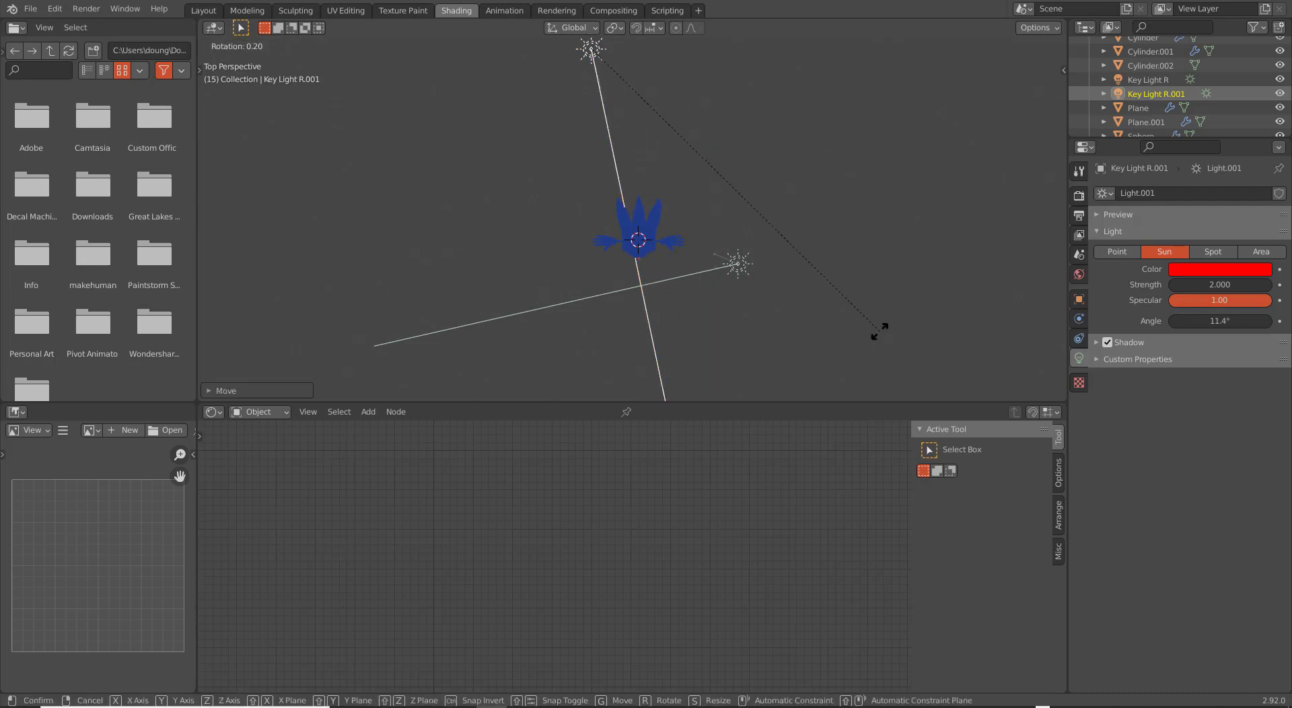
left_click(733, 367)
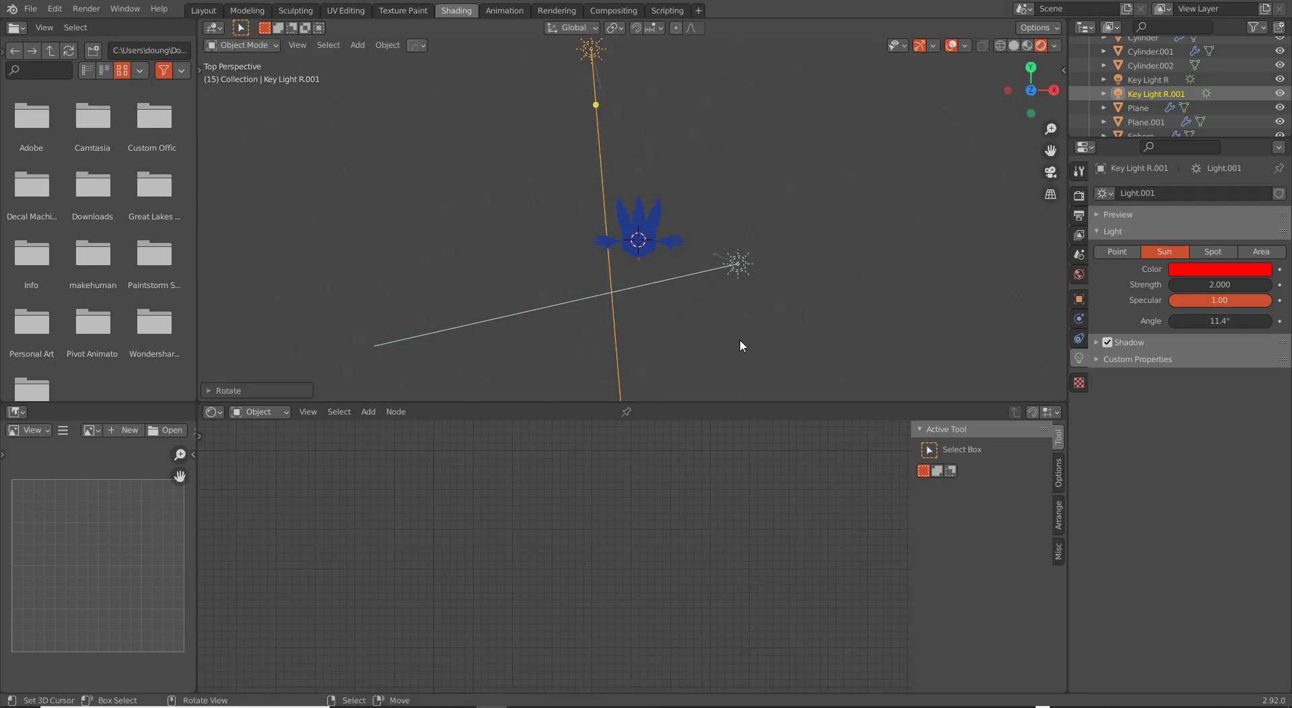
Check the placement and names of the three lights in the reference image, and return to Blender.
key("super+e")
key("alt+Tab")
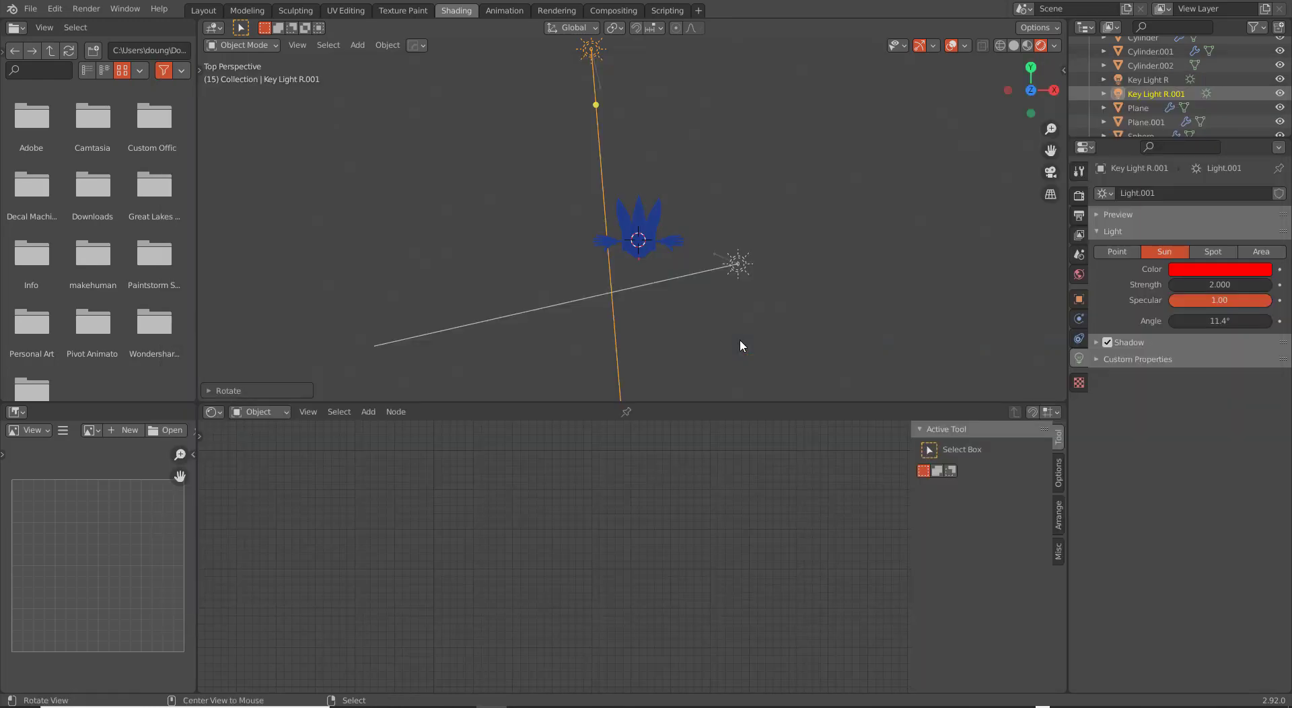
key("alt+Tab")
key("alt+Tab")
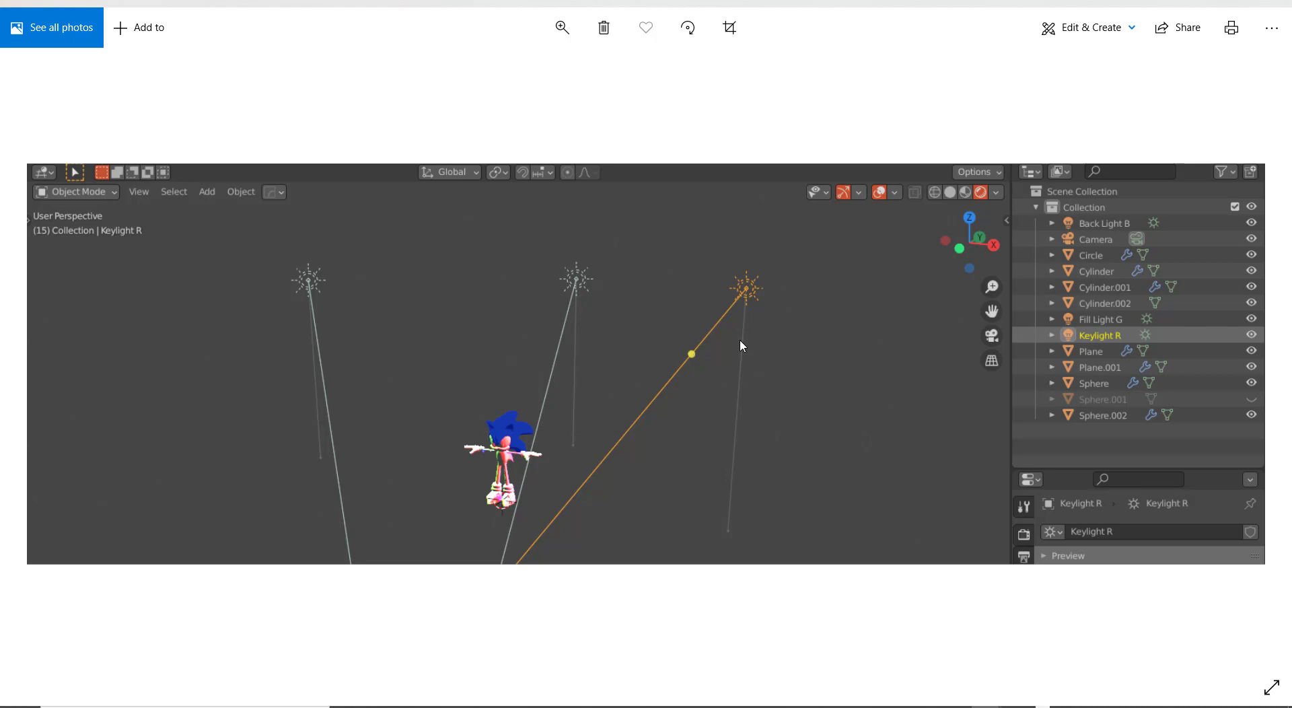
key("alt+Tab")
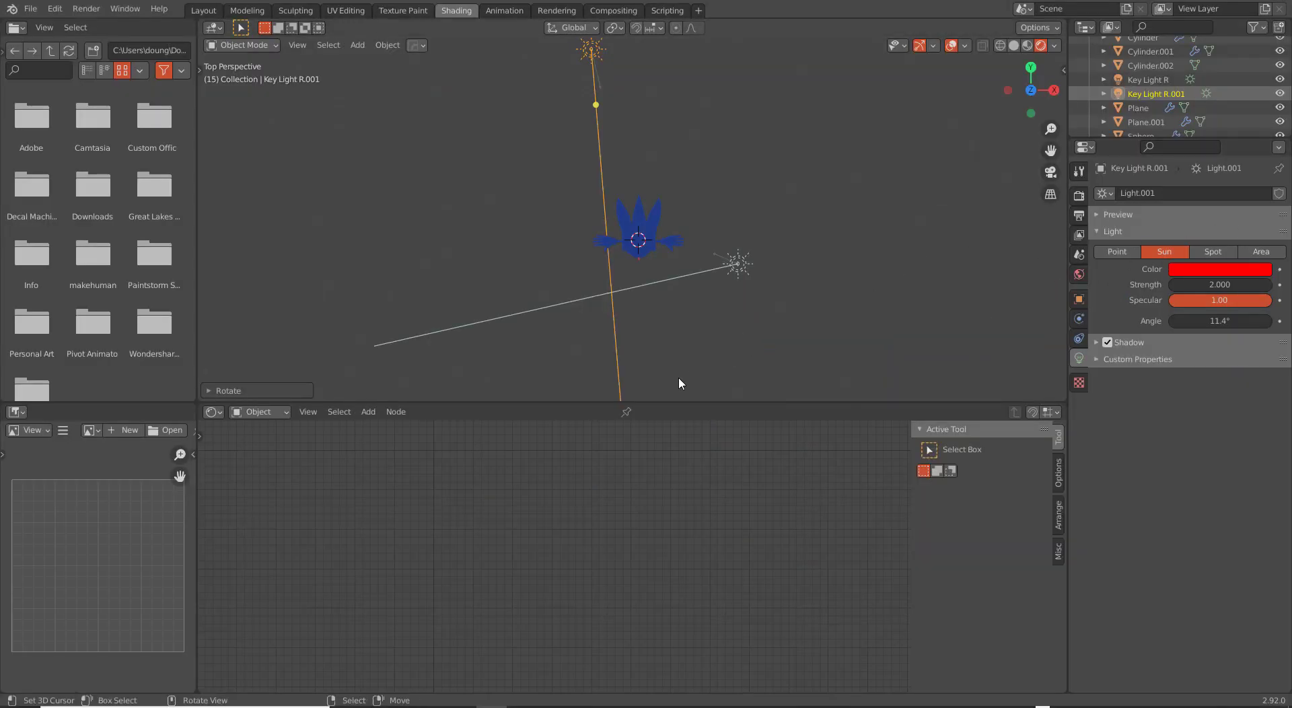
Rotate and move the duplicated sun light to the side of Sonic opposite the key light, angled across the front of him.
key("r")
key("g")
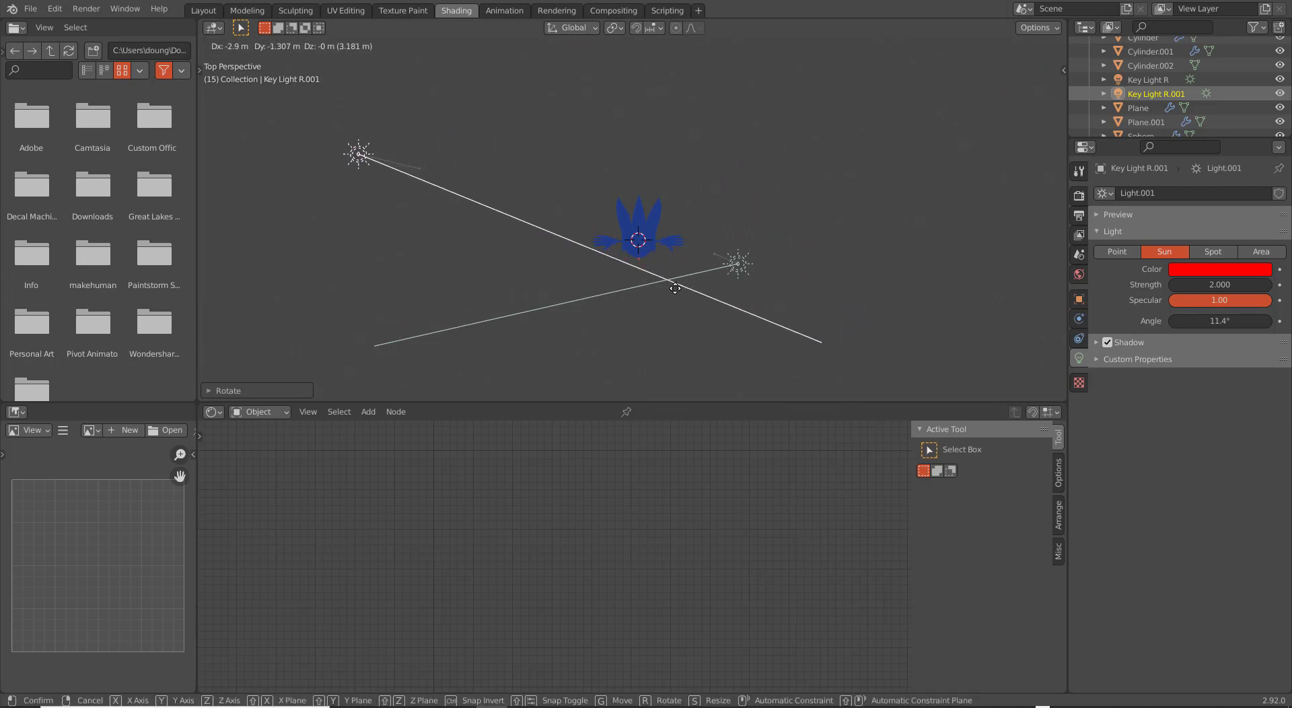
left_click(627, 295)
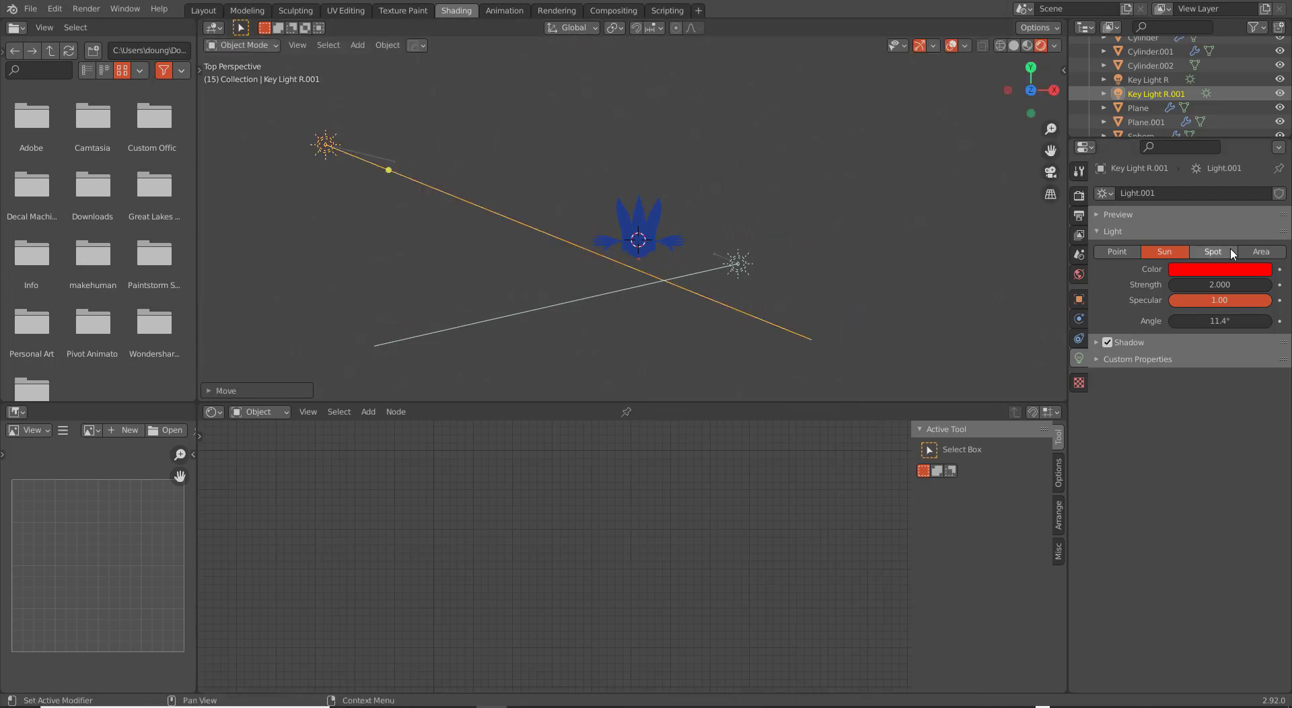
Rename the duplicated sun light as "Fill Light".
double_click(1157, 94)
scroll(1160, 94, "down", 1)
type("Fill Light")
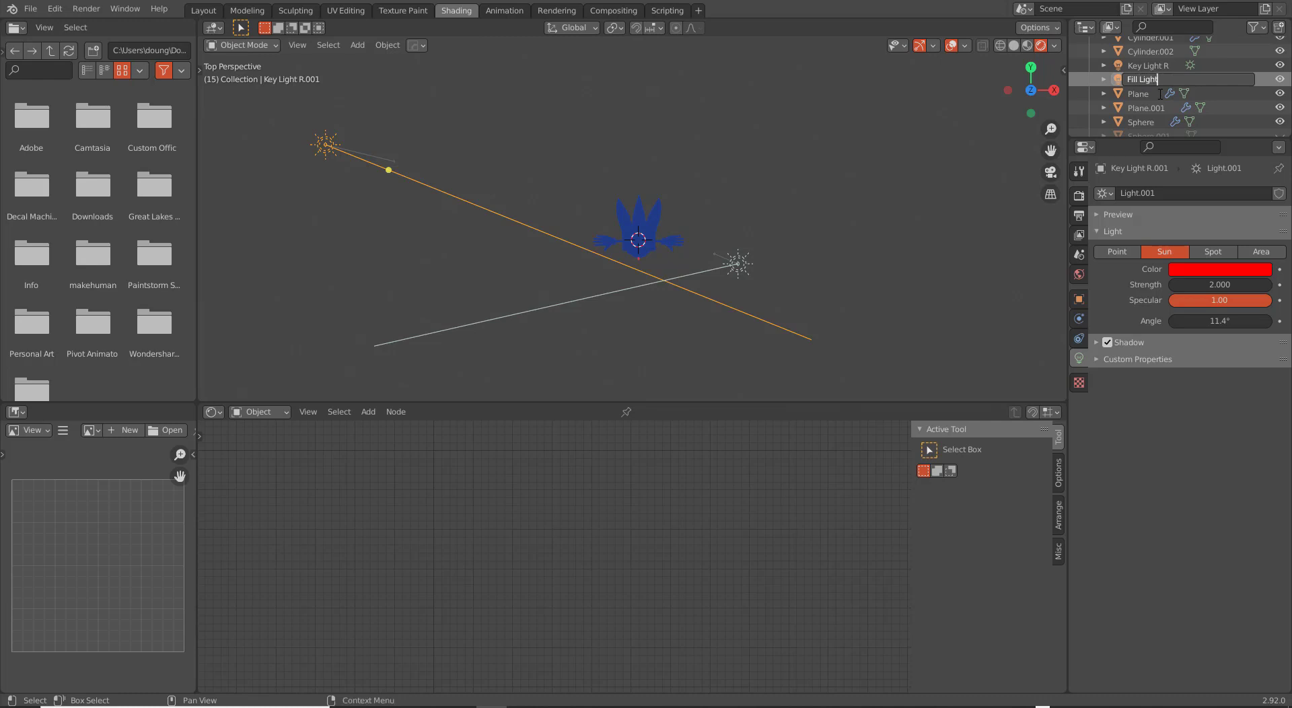
key("Return")
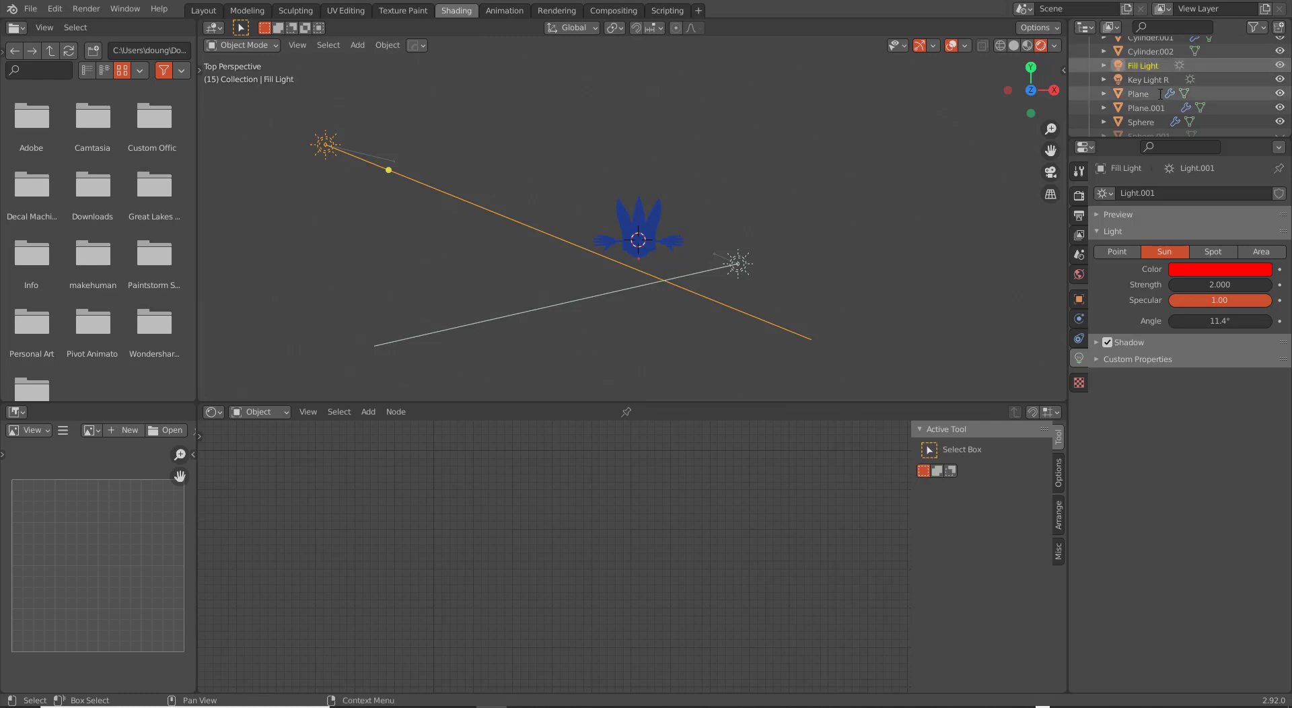
Set the Fill Light's color to green, and place a rotated duplicate of it behind Sonic with its beam toward the front.
left_click(1196, 269)
left_click_drag(1186, 183, 1148, 122)
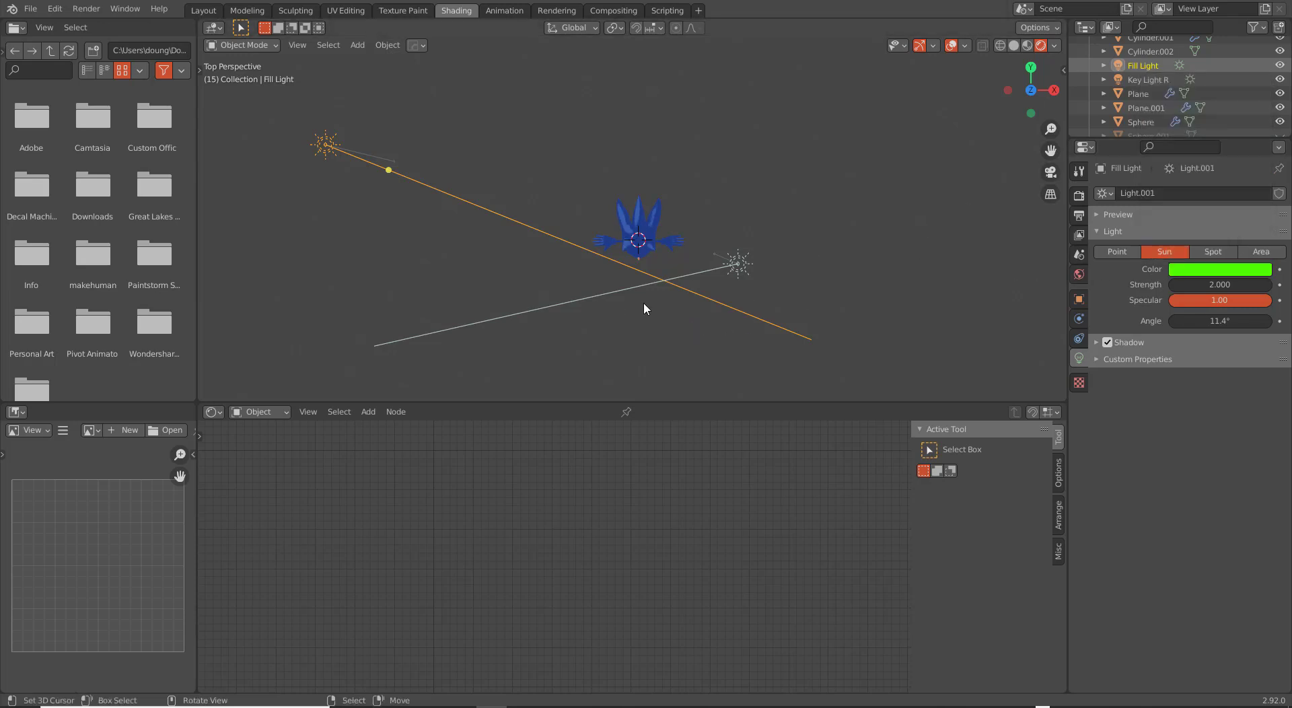
key("shift+d")
key("r")
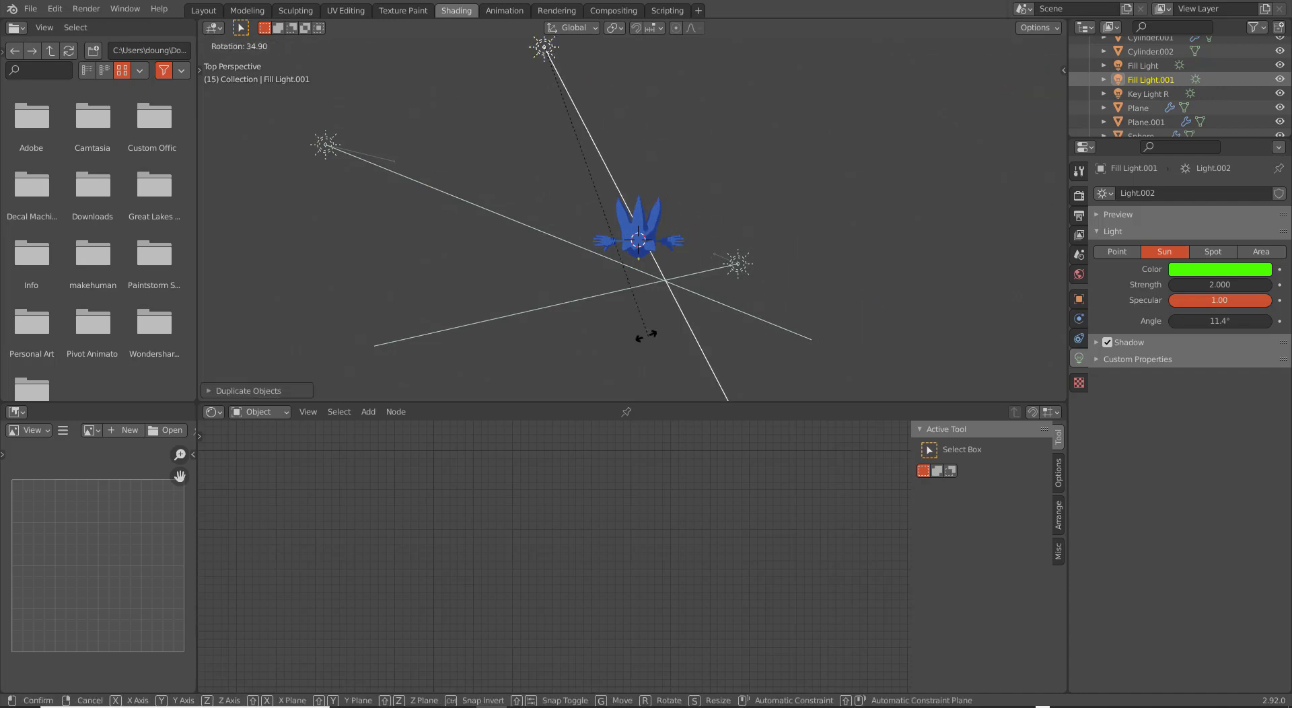
left_click(469, 307)
key("g")
left_click(594, 317)
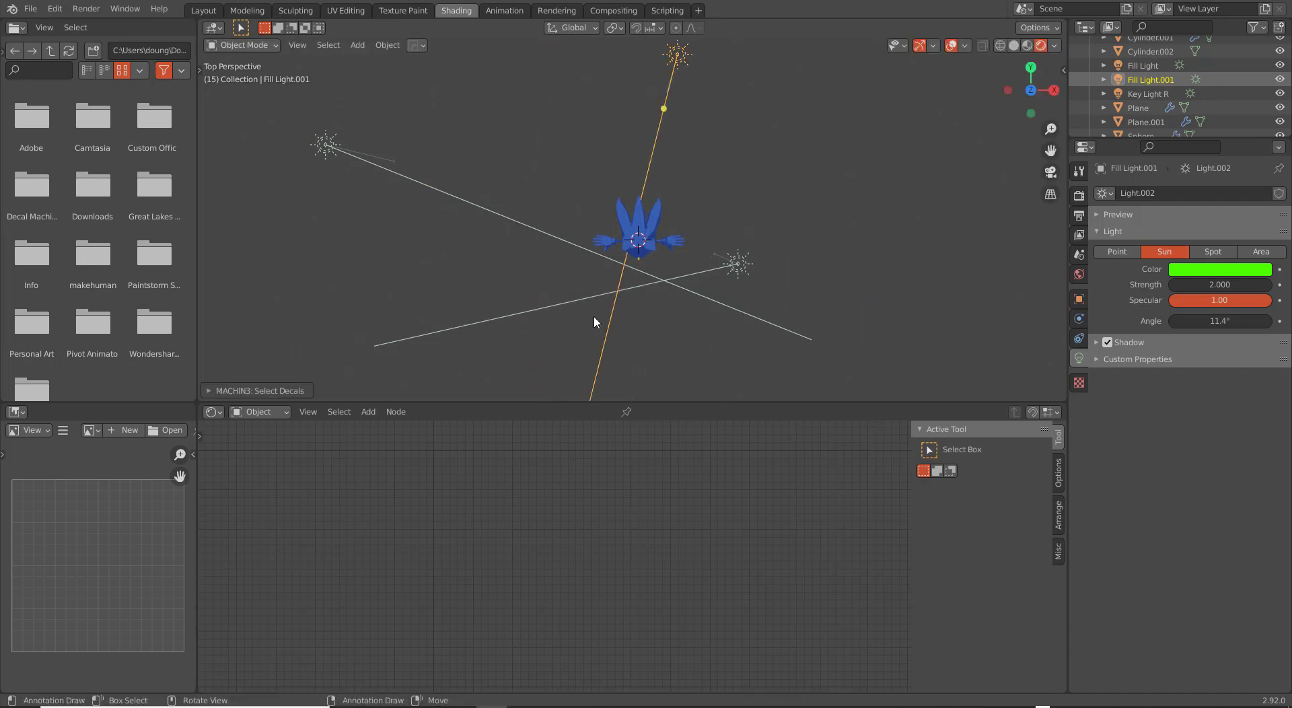
Rename the duplicated light behind Sonic as "Backlight" and set its color to blue with a hue of 0.667.
double_click(1154, 80)
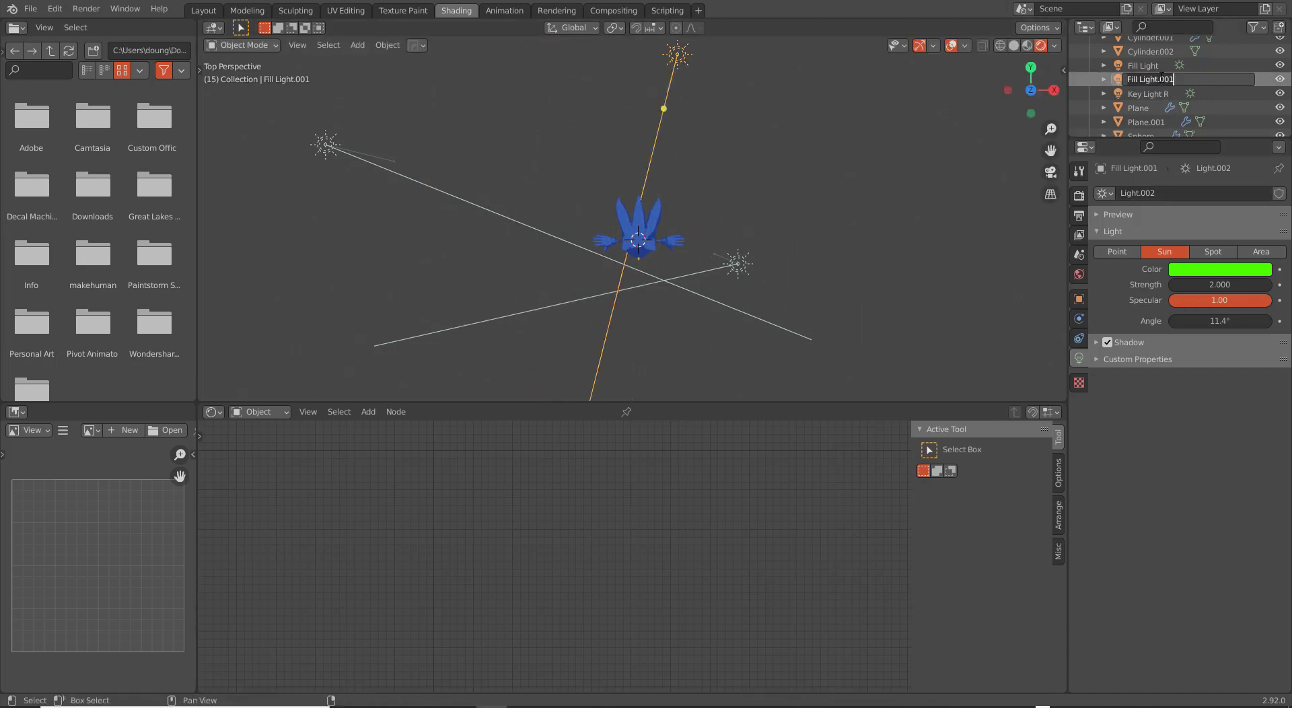
type("Backlight")
key("Return")
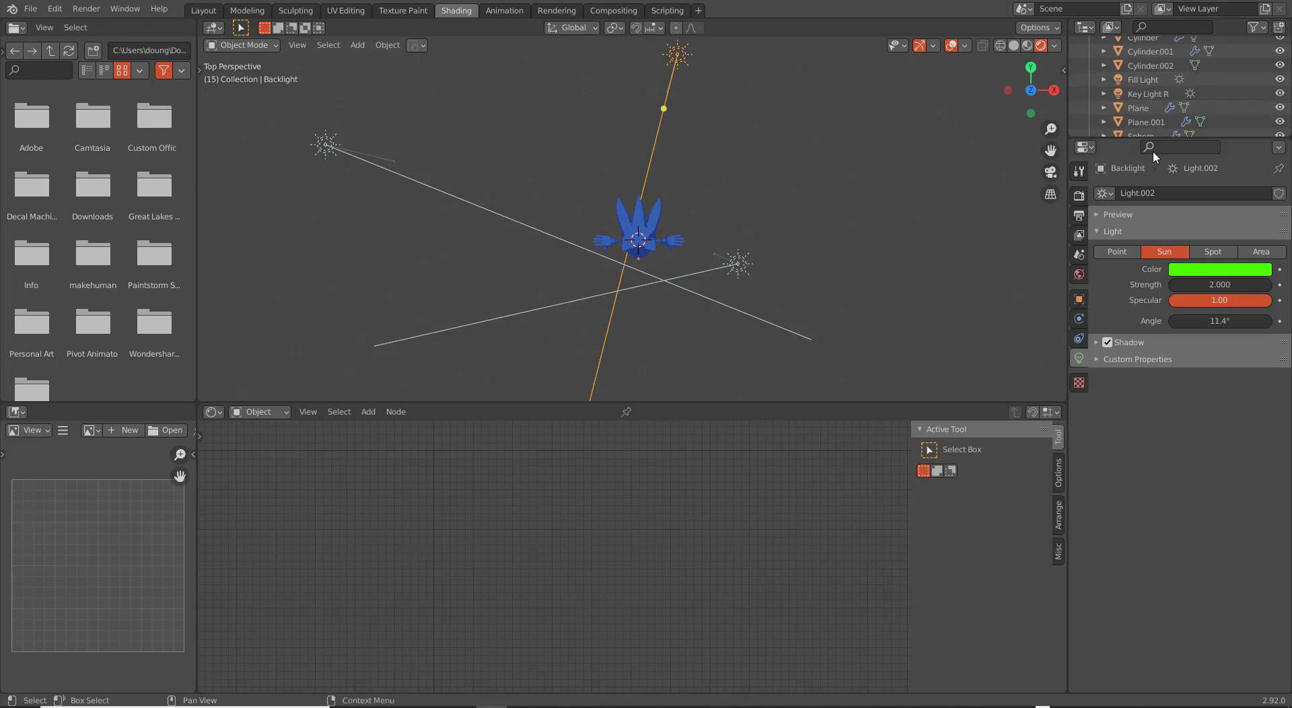
left_click(1198, 270)
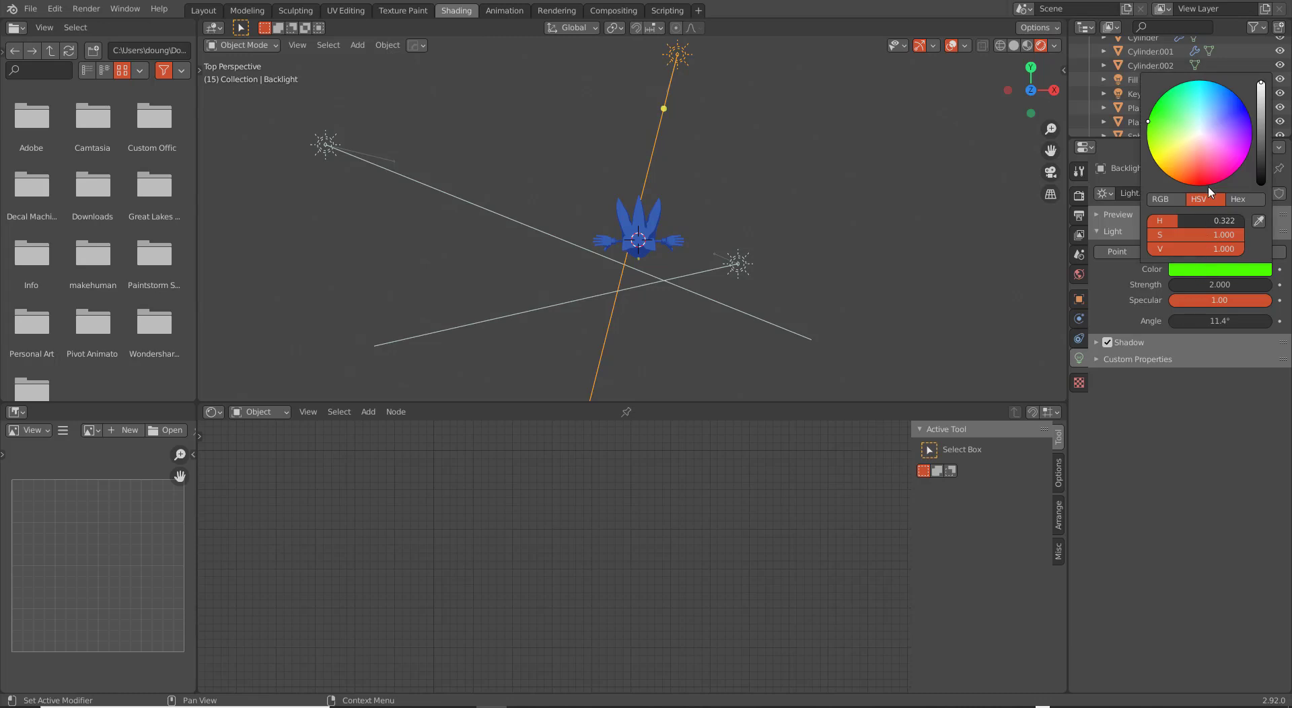
mouse_move(1148, 121)
left_mouse_down()
mouse_move(1212, 84)
mouse_move(1246, 107)
left_mouse_up()
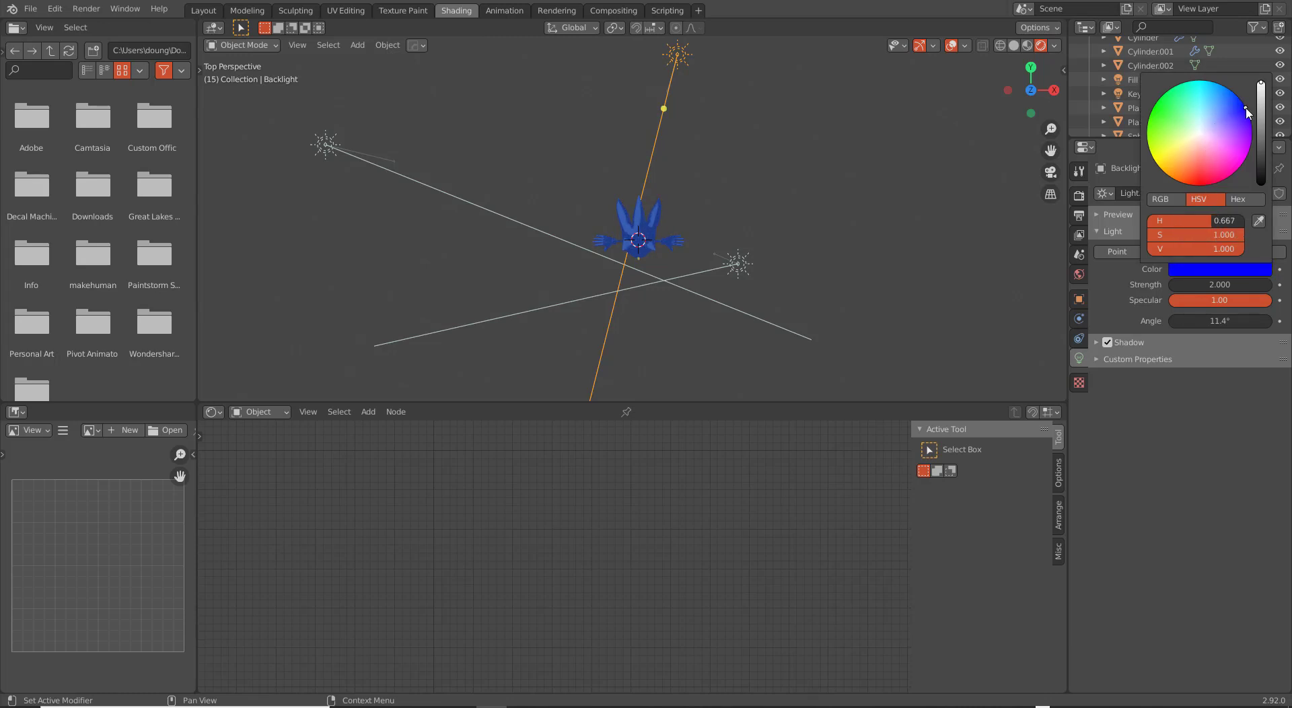
Append "B" to the backlight's name so it reads "Backlight B".
scroll(1132, 133, "down", 1)
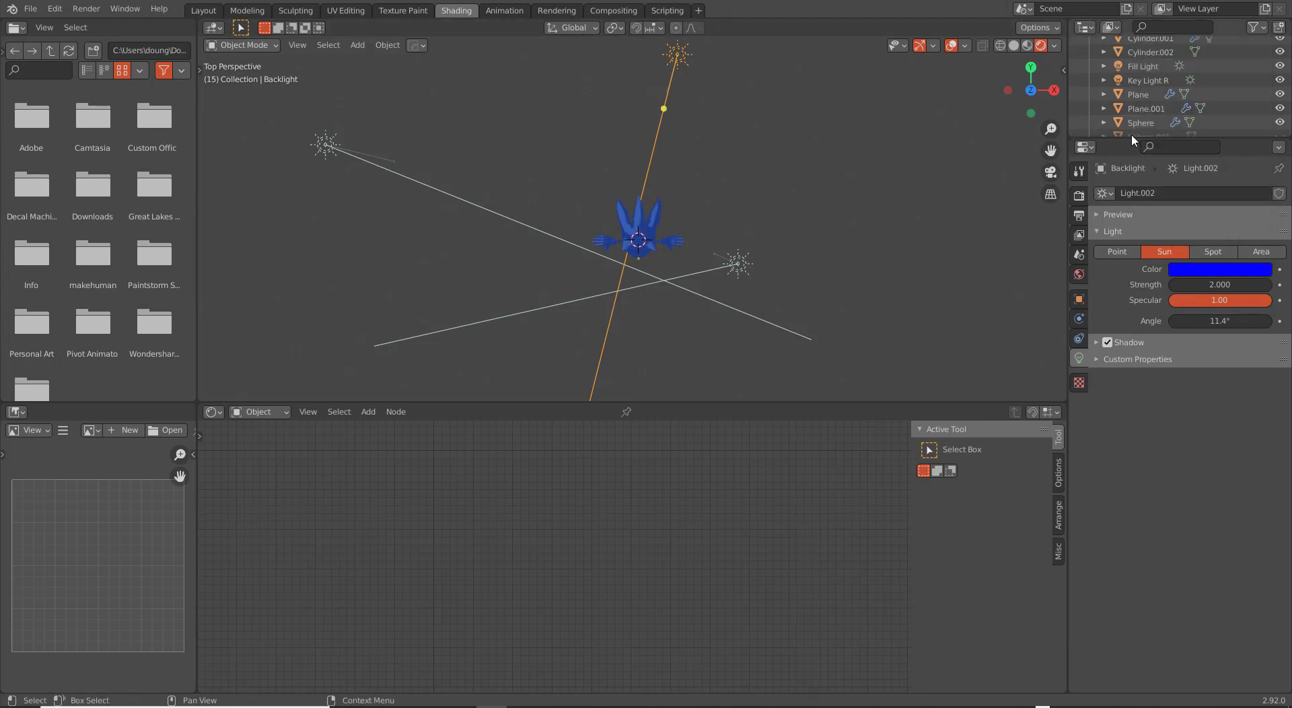
scroll(1132, 133, "up", 4)
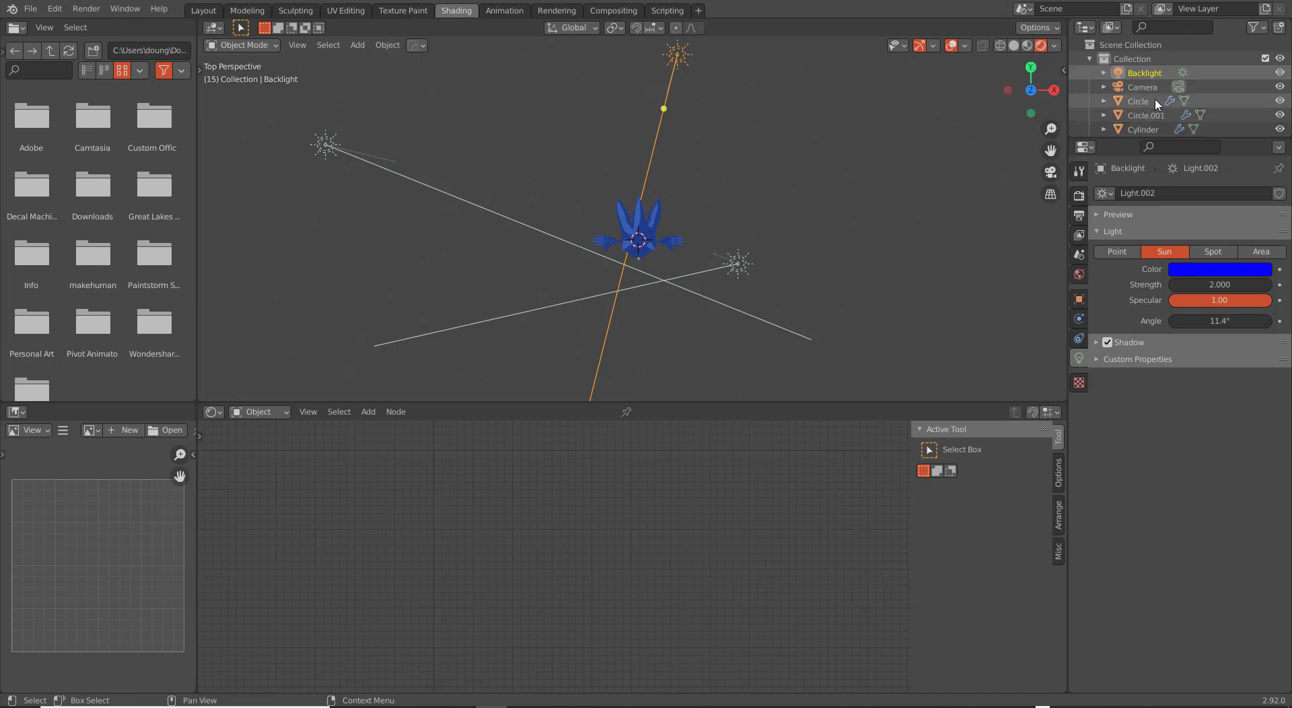
key("F2")
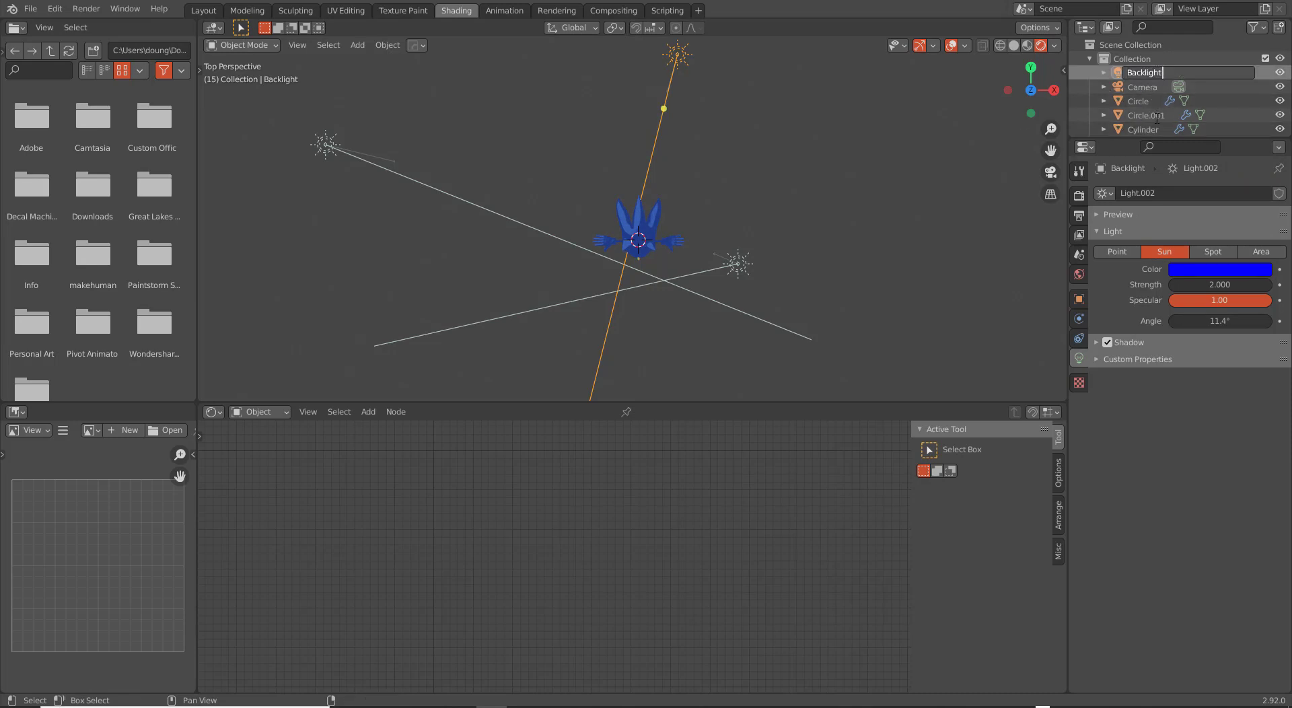
type("B")
key("Return")
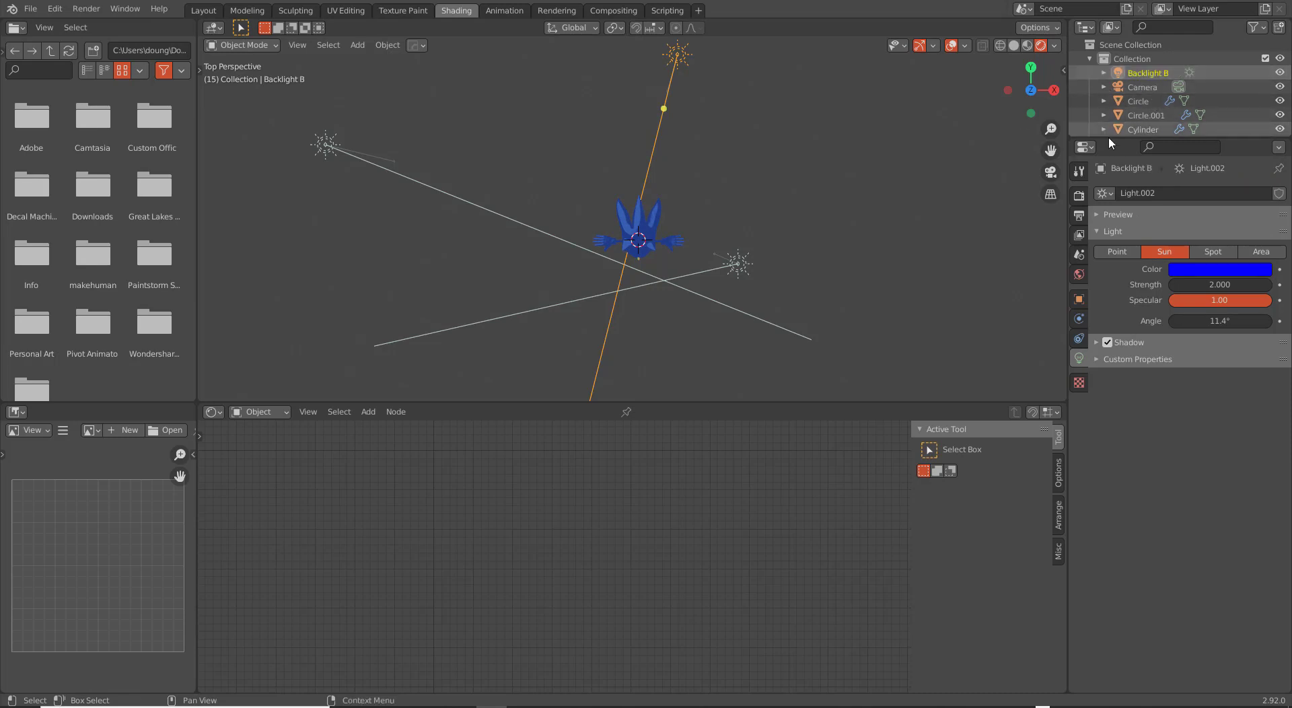
Select the green fill light and rename it as "Fill Light G".
left_click(748, 252)
scroll(1159, 95, "down", 5)
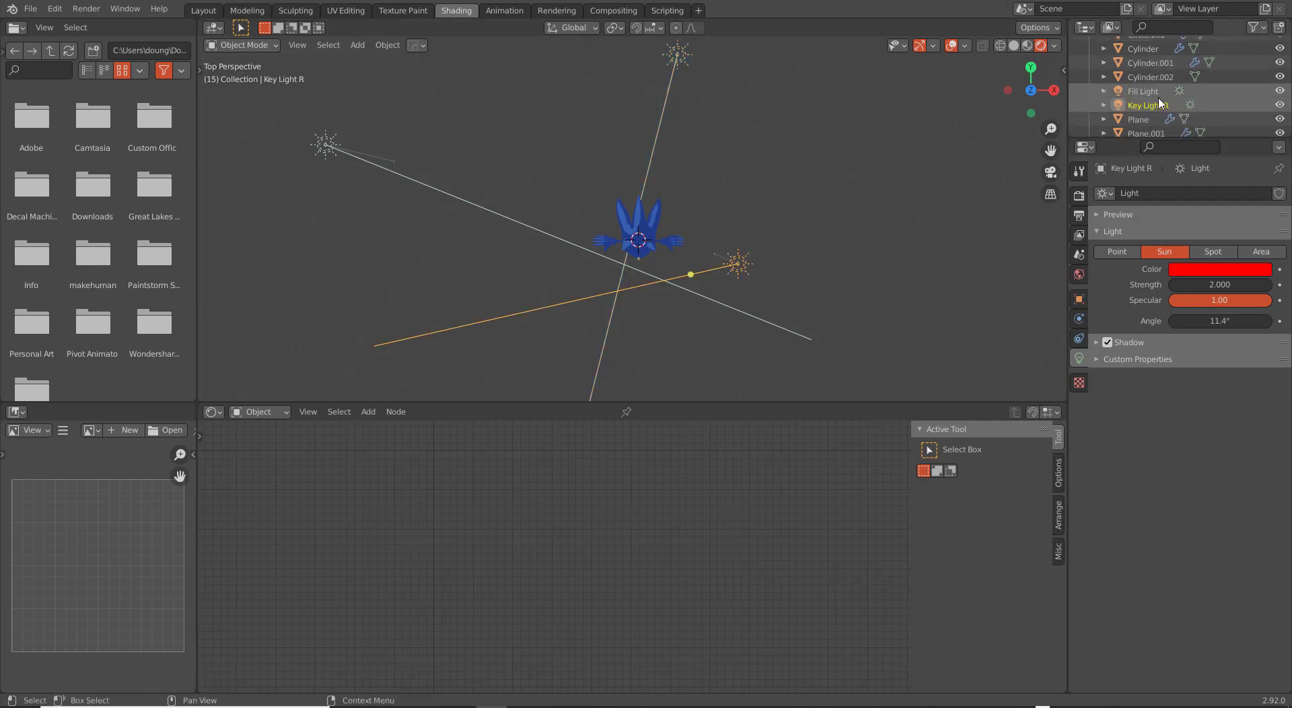
left_click(464, 198)
scroll(1153, 56, "up", 3)
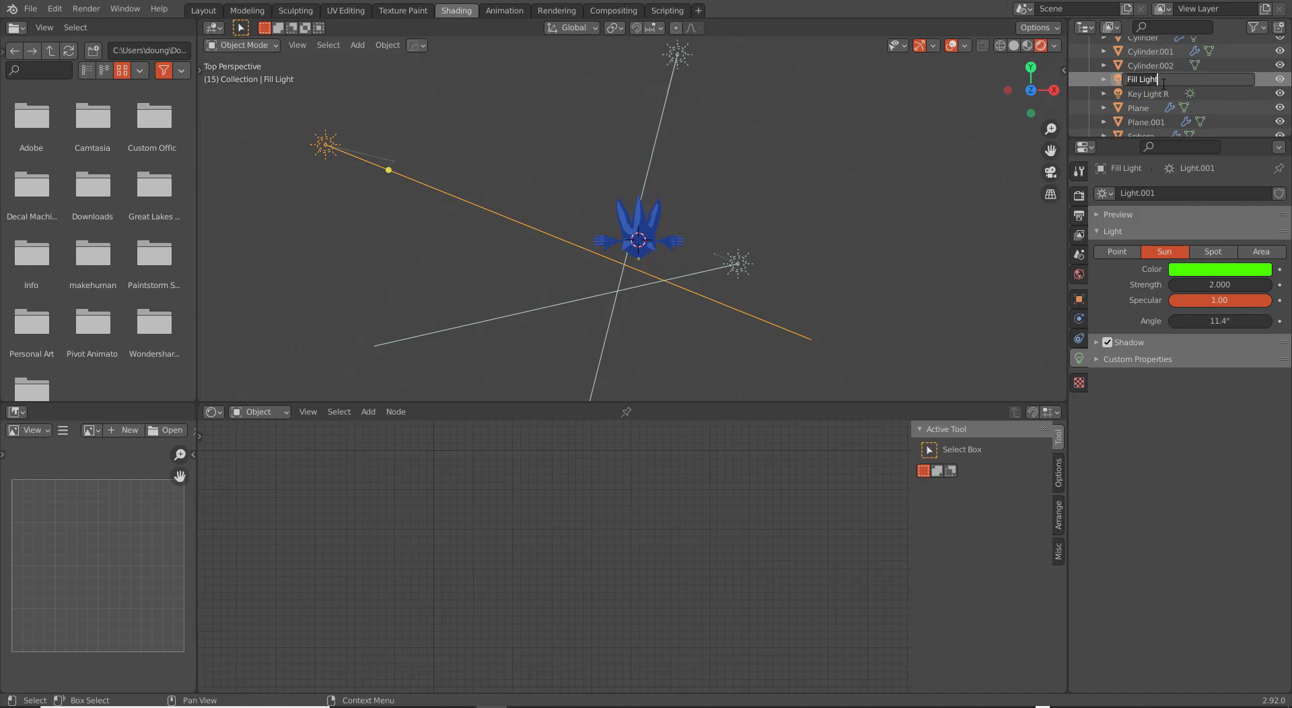
double_click(1162, 80)
type("G")
key("Return")
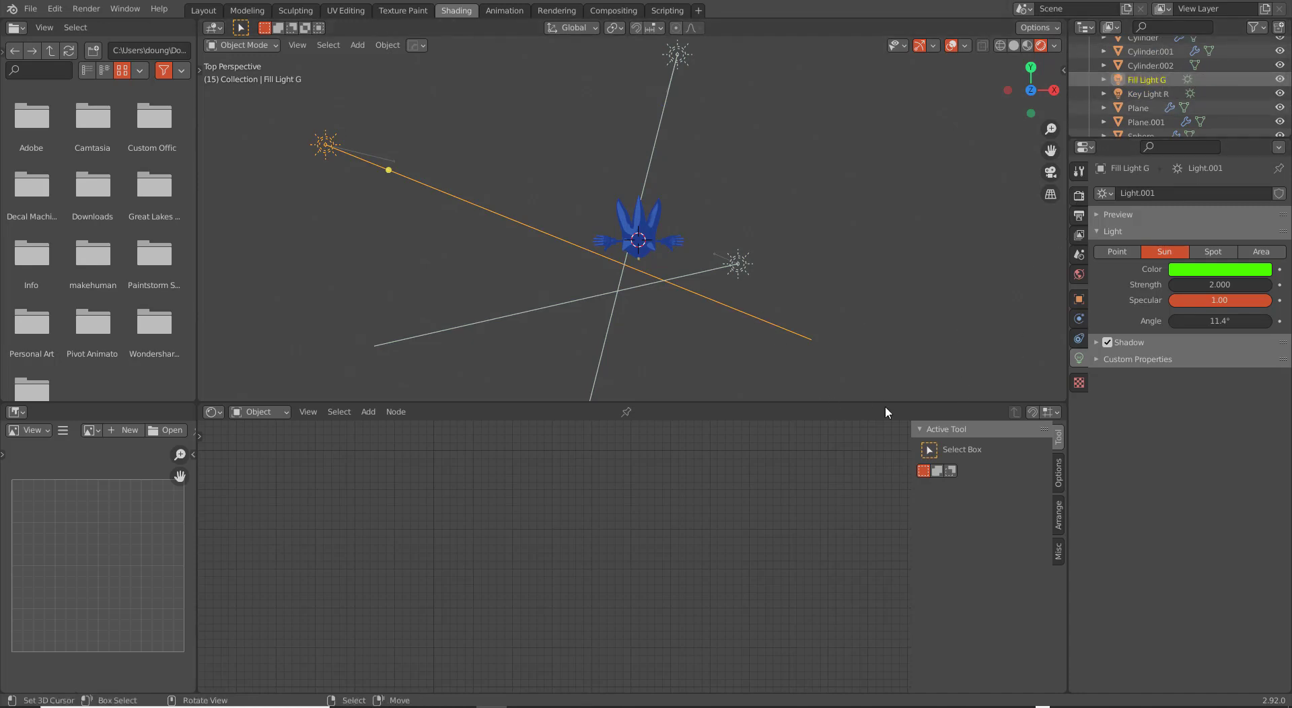
Move Fill Light G and Backlight B closer to Sonic in the top view.
scroll(662, 277, "down", 1)
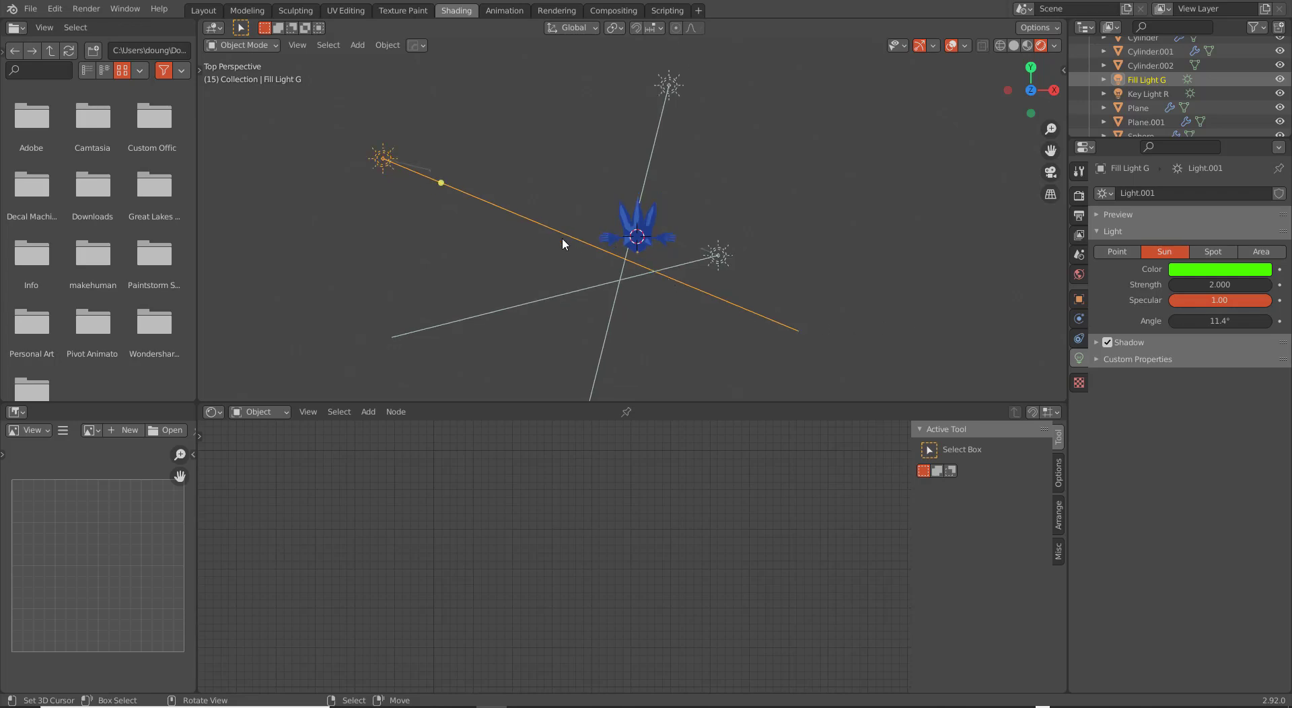
key("g")
left_click(597, 271)
left_click(586, 285)
left_click(678, 87)
key("g")
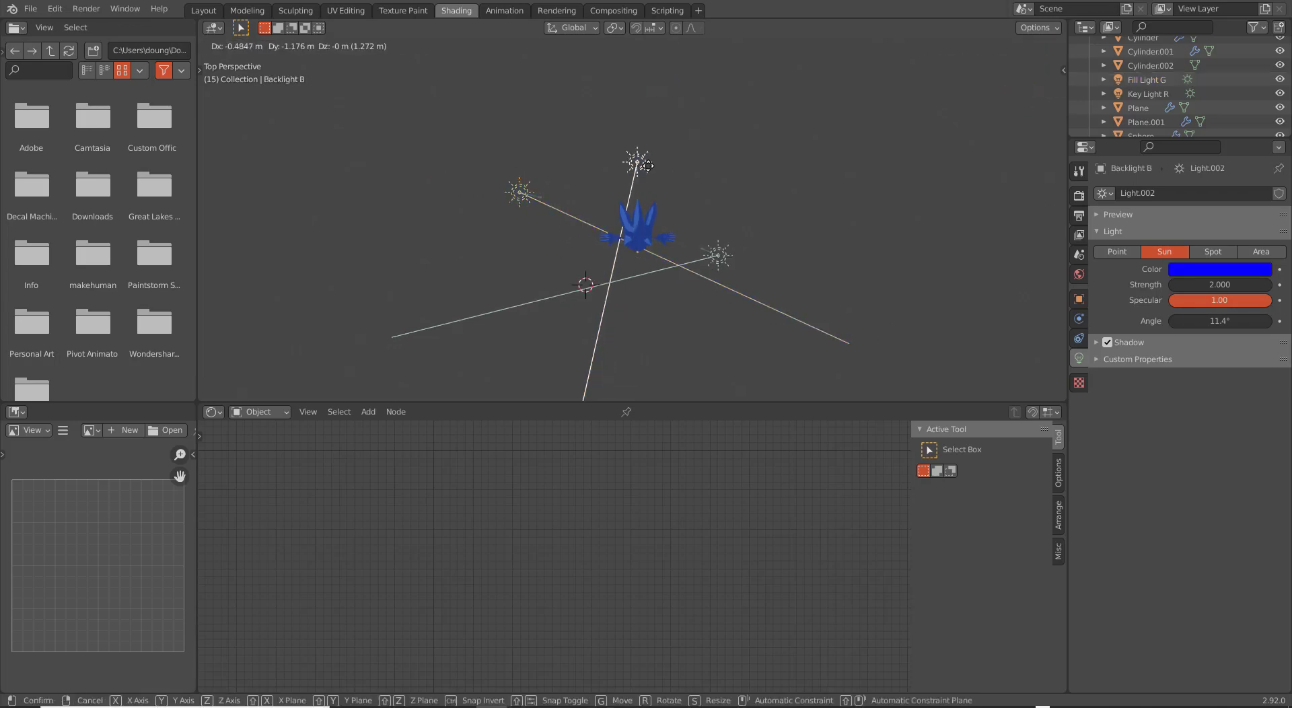
left_click(661, 159)
Select Sonic's head and open the shader node group of its Sonic Skin material for editing.
right_click(646, 229)
middle_click_drag(646, 229, 614, 155)
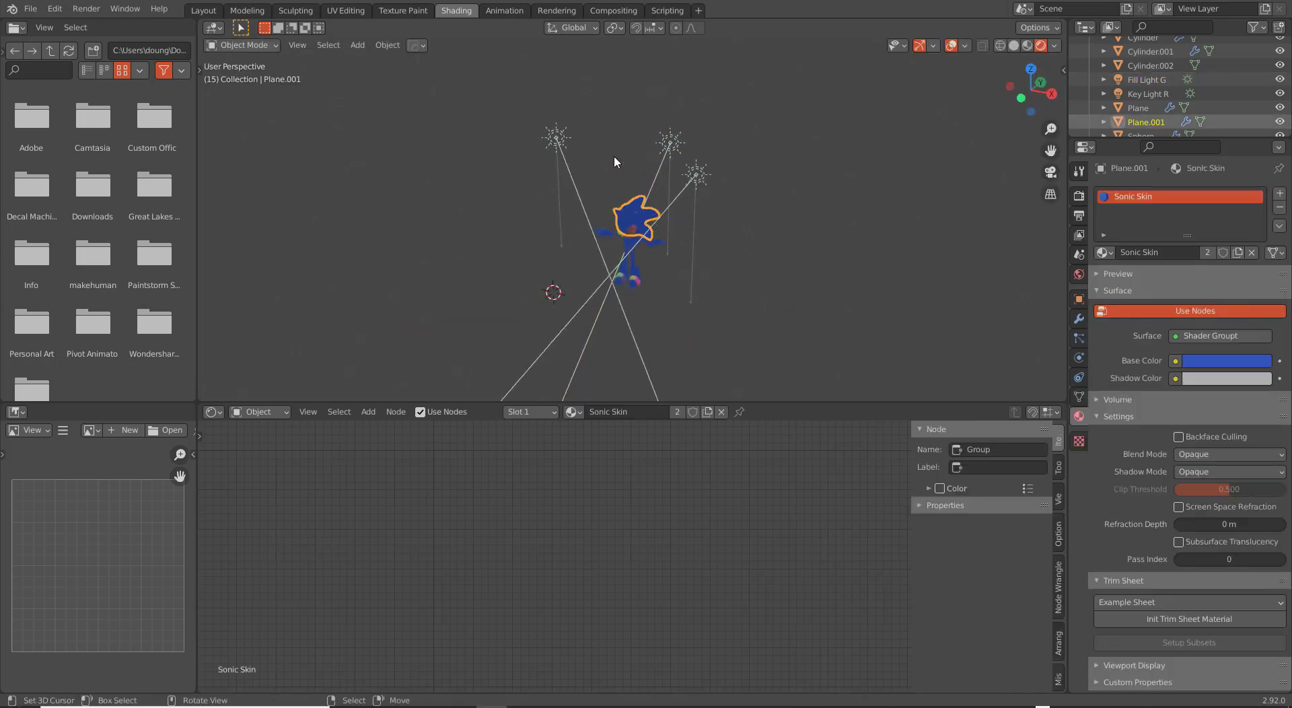
scroll(633, 272, "up", 4)
scroll(656, 444, "down", 4)
key("Tab")
scroll(548, 534, "up", 5)
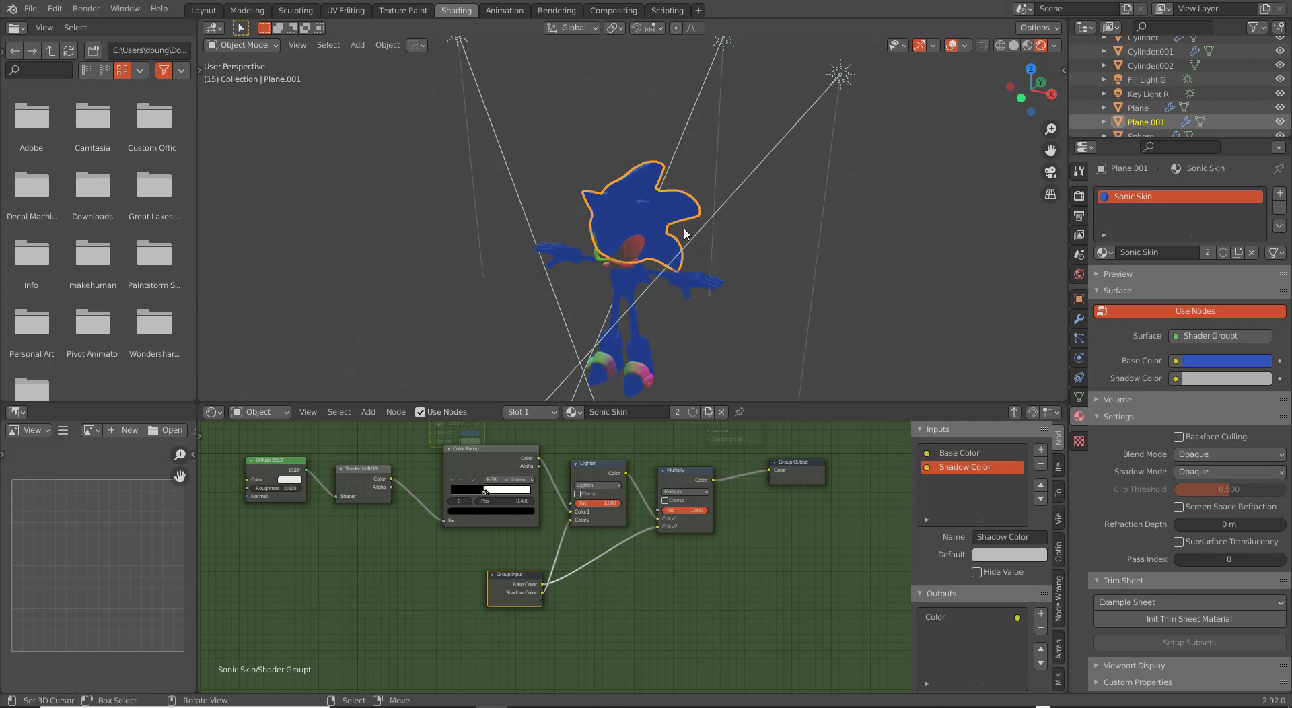
Open the reference image Step 5.png from File Explorer, study its node layout, and return to Blender.
key("alt+Tab")
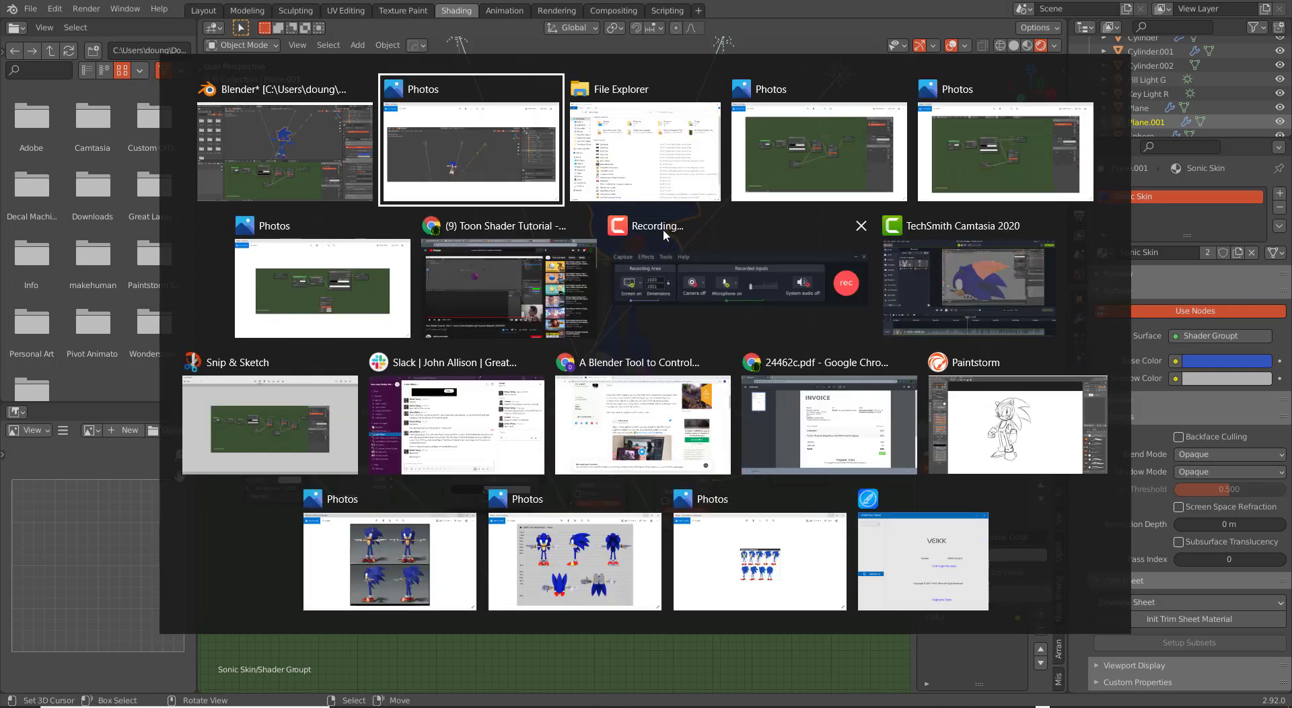
key("alt+Tab")
key("alt+Tab")
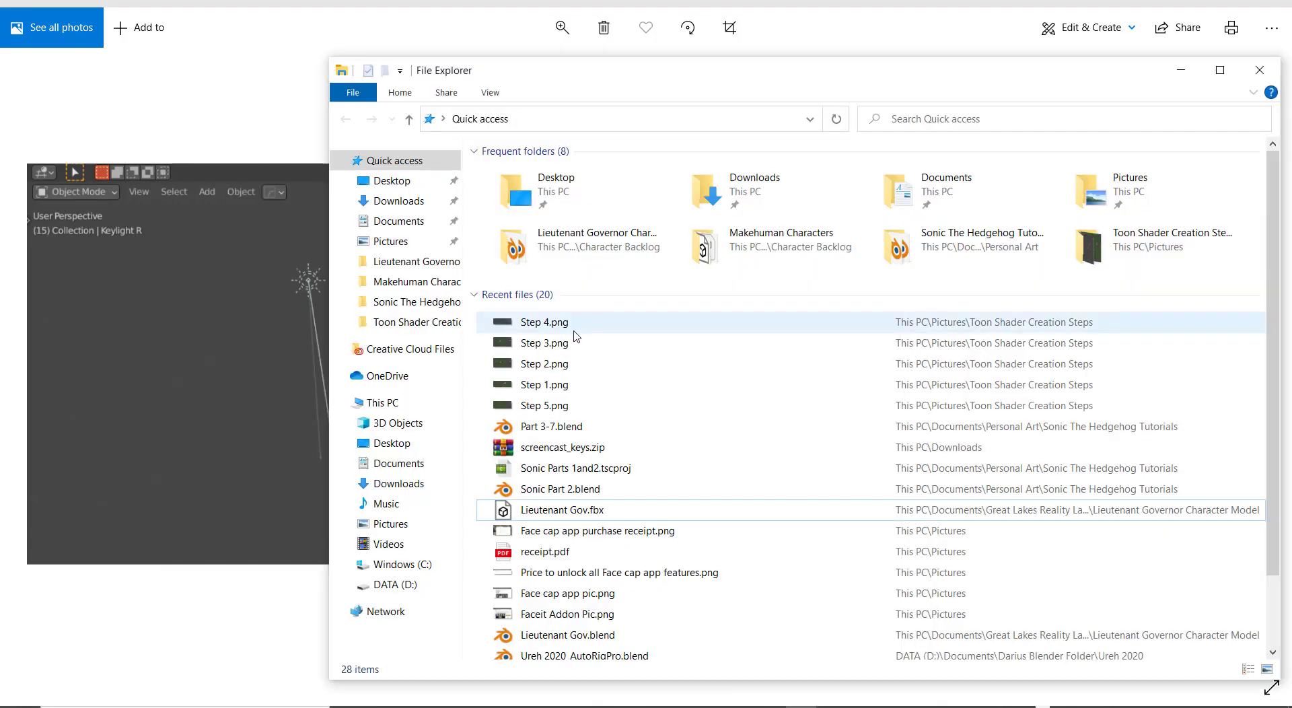
left_click(558, 407)
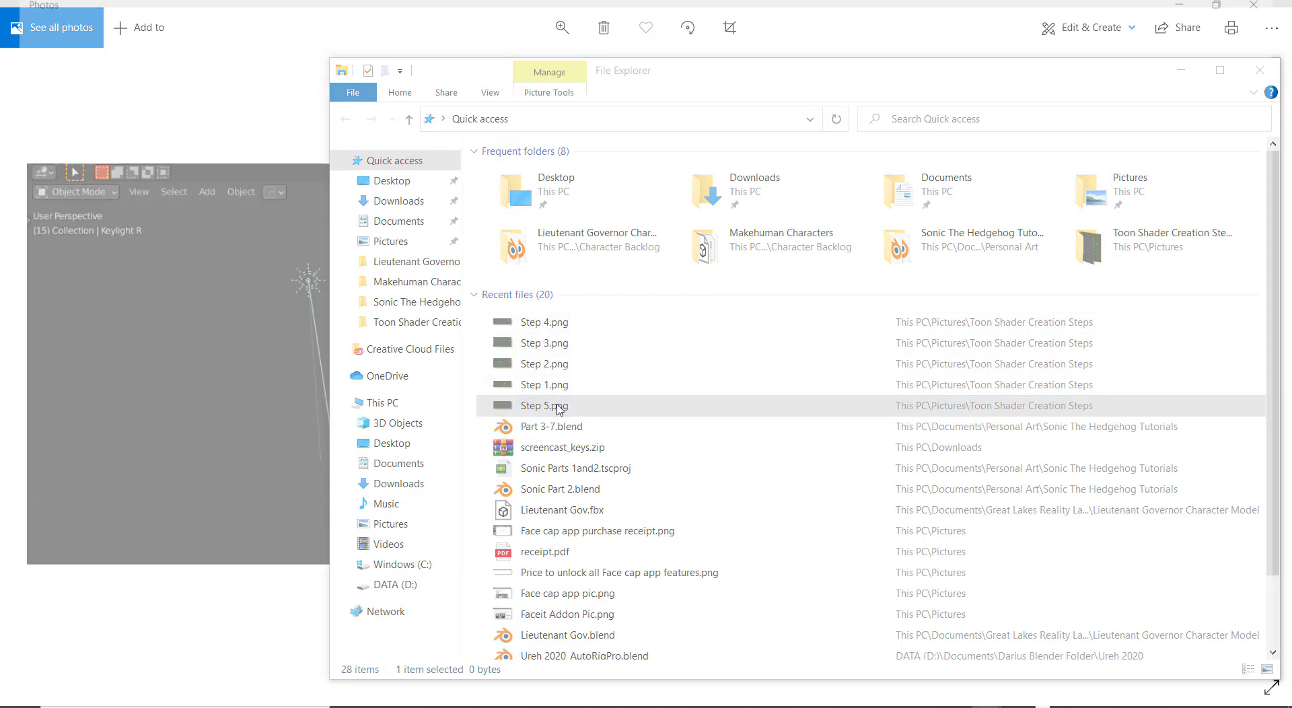
double_click(557, 407)
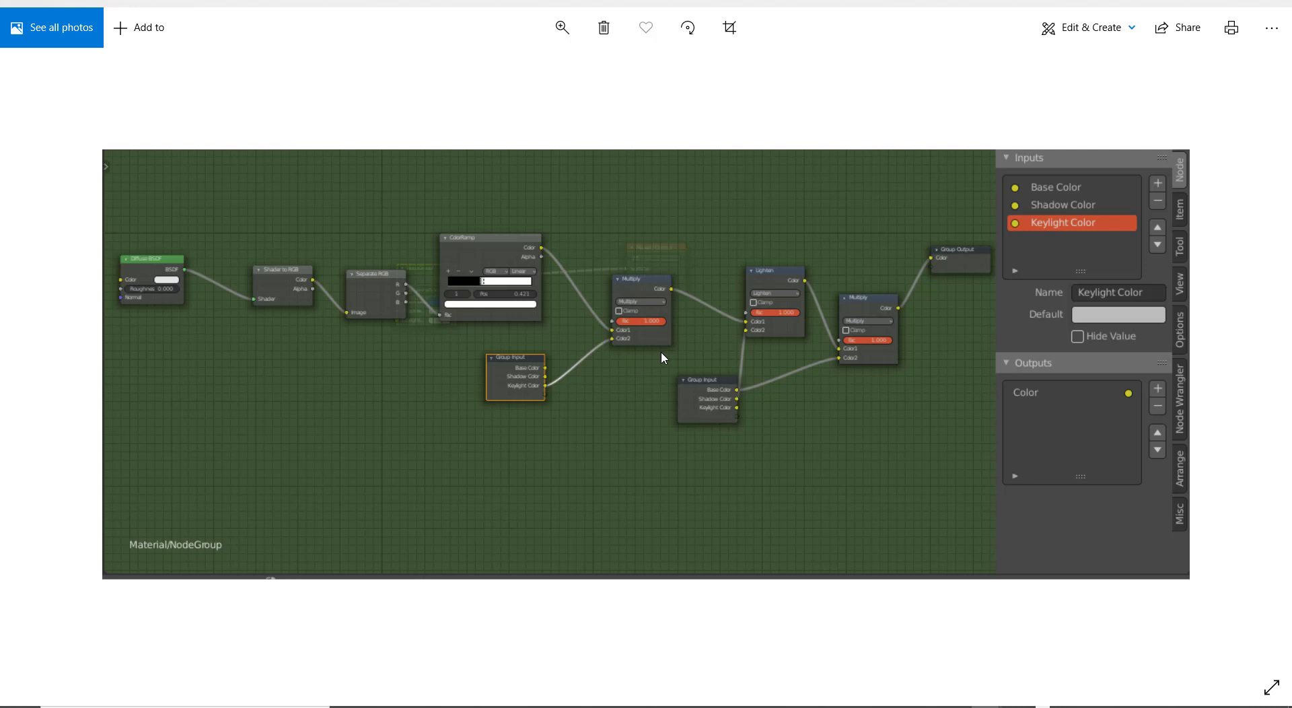
key("alt+Tab")
key("alt+Tab")
key("alt+Tab")
key("alt+Tab")
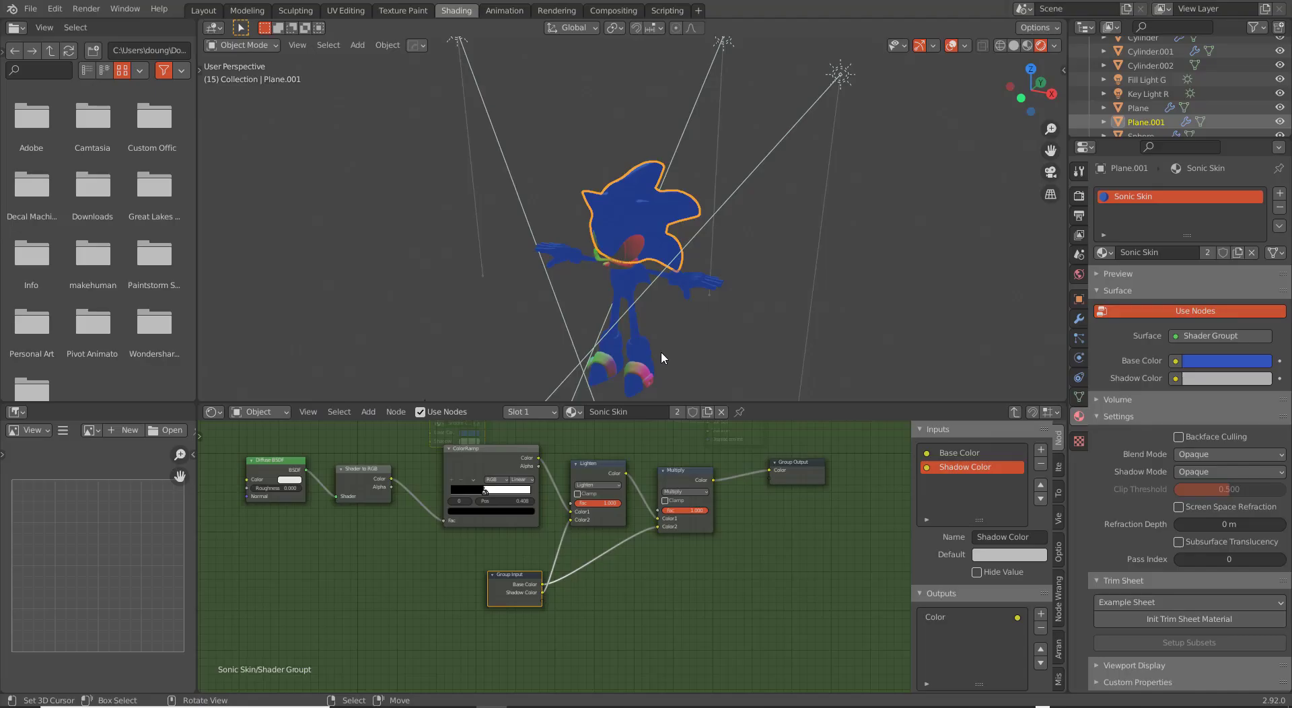
Make room after the Shader to RGB node and insert a Separate RGB node between it and the ColorRamp.
middle_click_drag(429, 548, 607, 532)
left_click_drag(471, 463, 367, 469)
left_click_drag(538, 461, 474, 470)
key("shift+a")
mouse_move(475, 471)
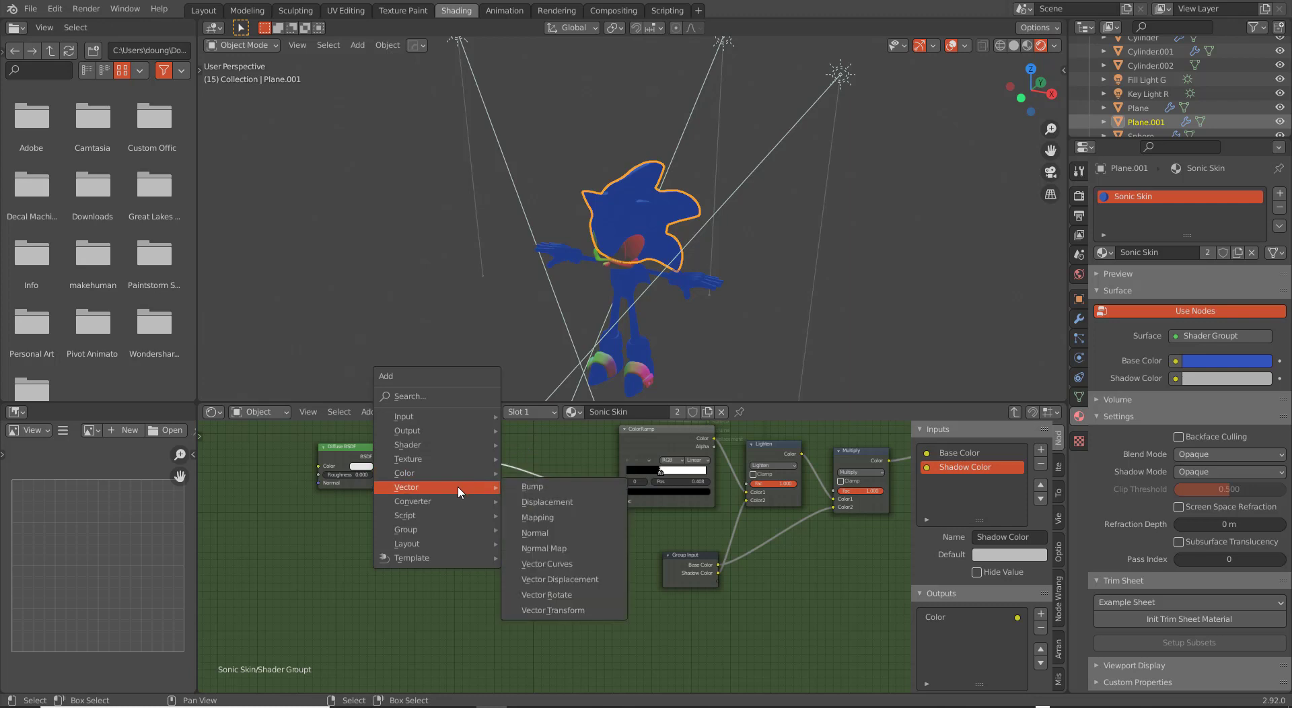
mouse_move(454, 500)
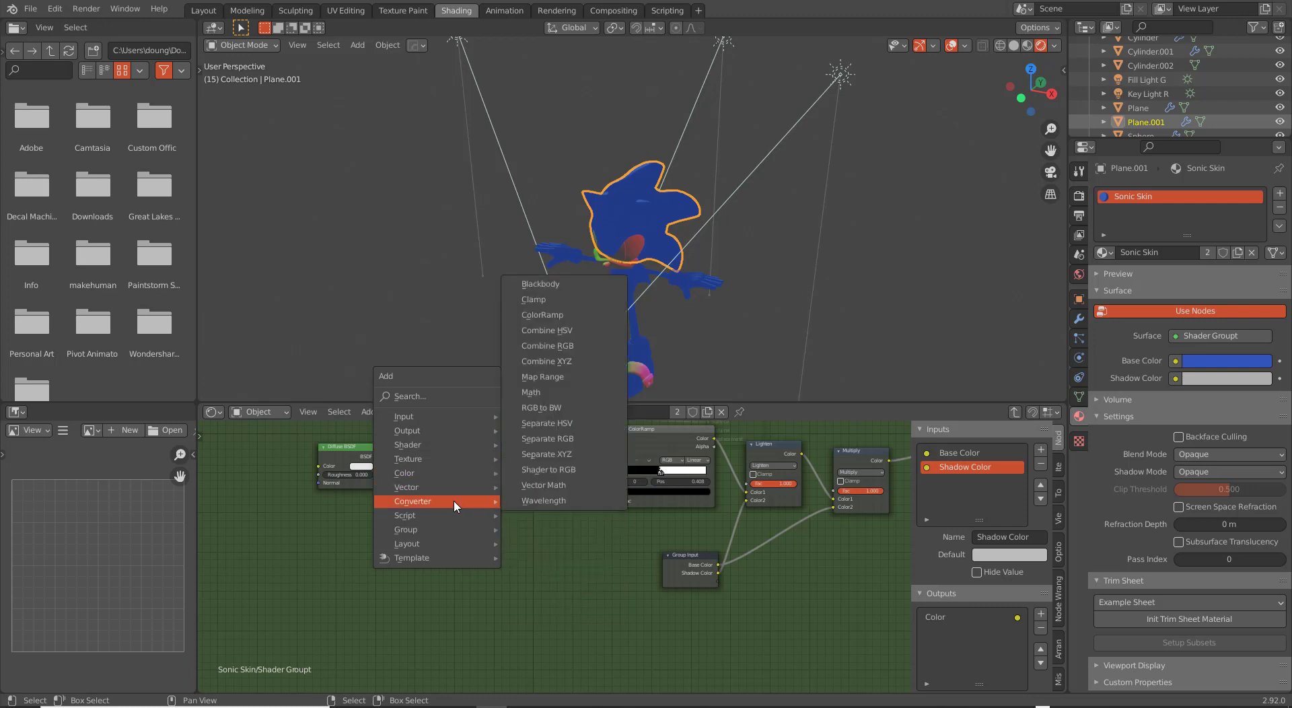
left_click(547, 439)
left_click(523, 471)
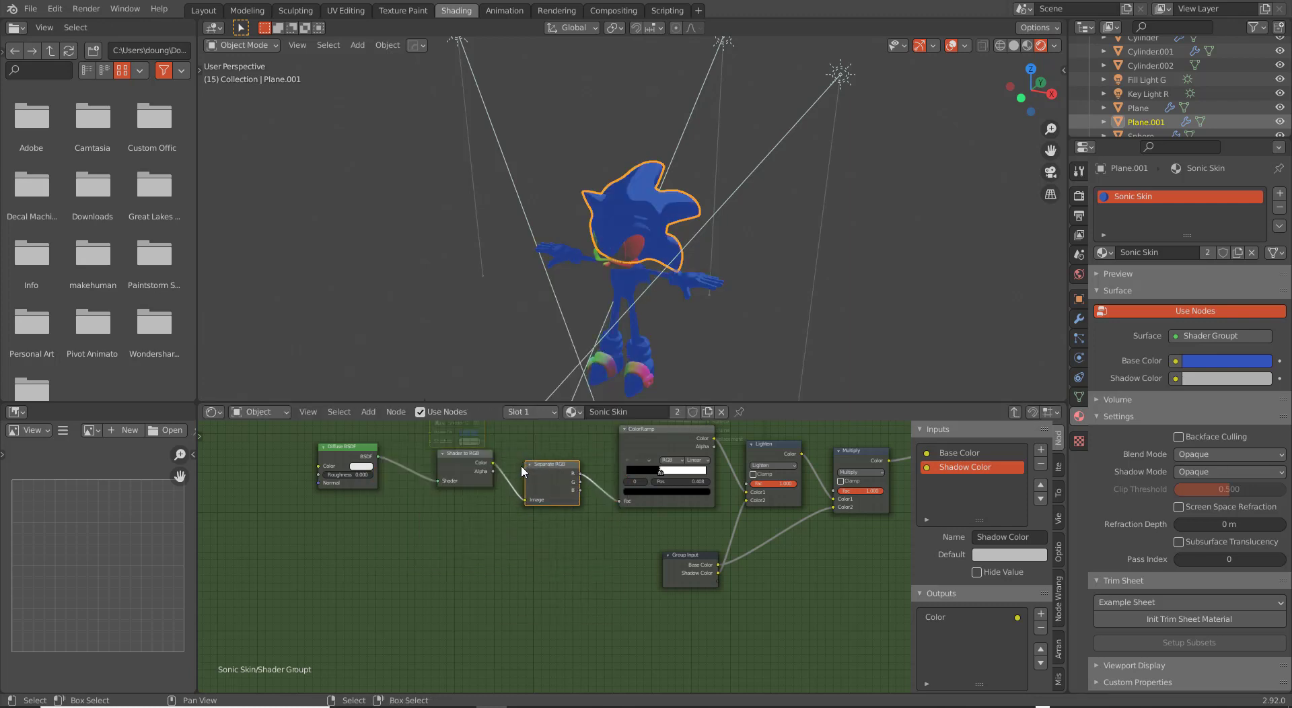
Spread the Lighten, Multiply and Group Output nodes farther apart to leave space after the ColorRamp.
middle_click_drag(639, 526, 502, 527)
scroll(502, 528, "up", 3)
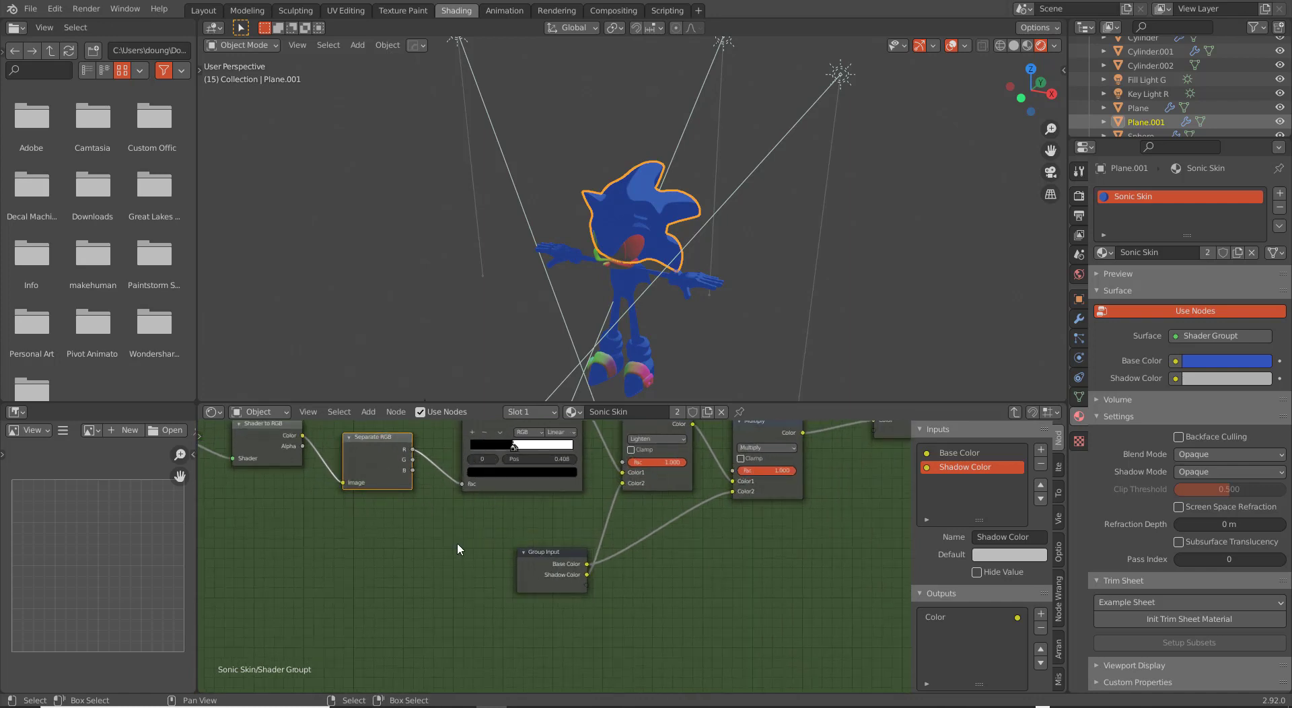
scroll(458, 543, "down", 2)
middle_click_drag(589, 519, 643, 549)
middle_click_drag(729, 532, 616, 533)
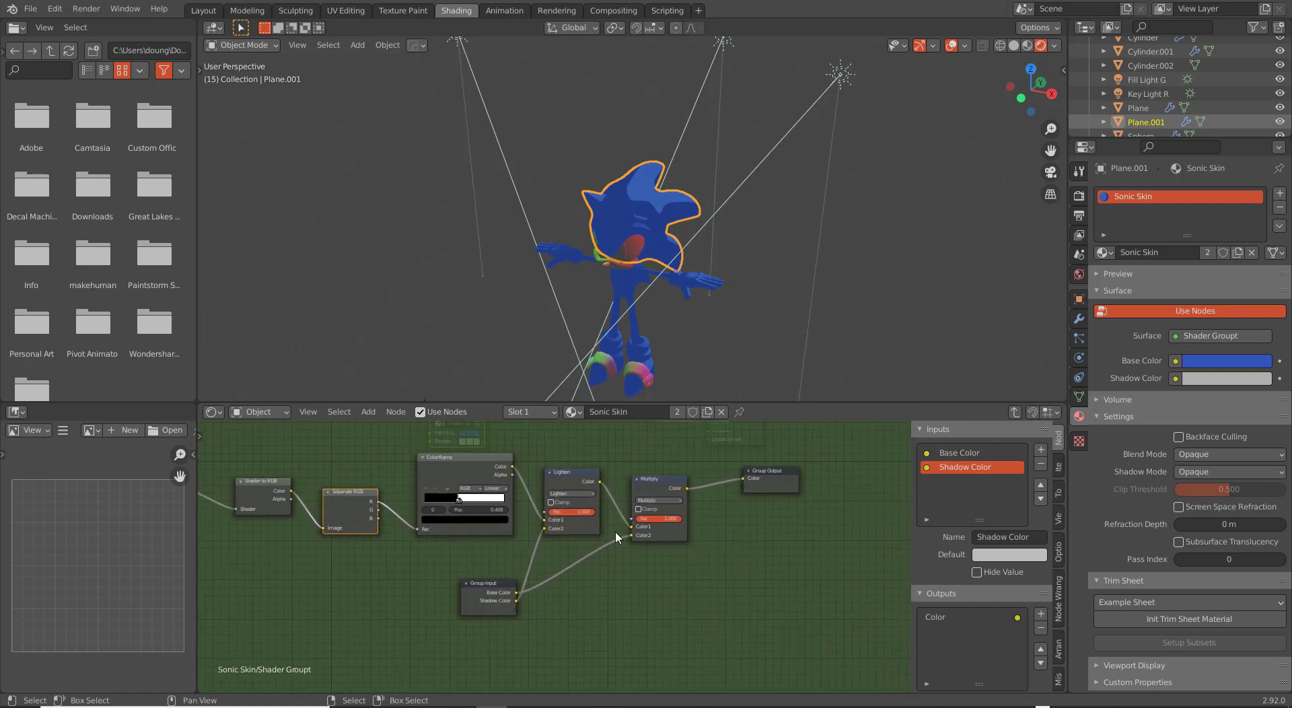
left_click_drag(650, 490, 694, 500)
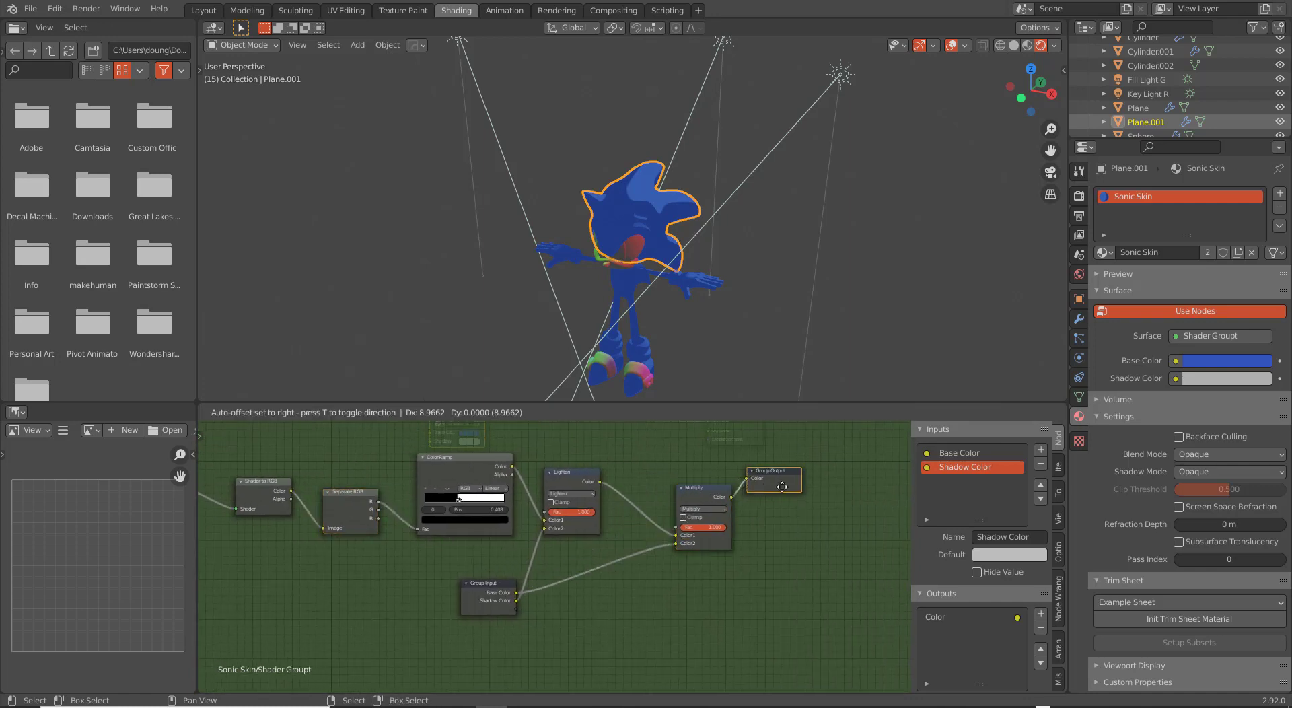
left_click_drag(767, 470, 847, 492)
left_click_drag(564, 485, 578, 488)
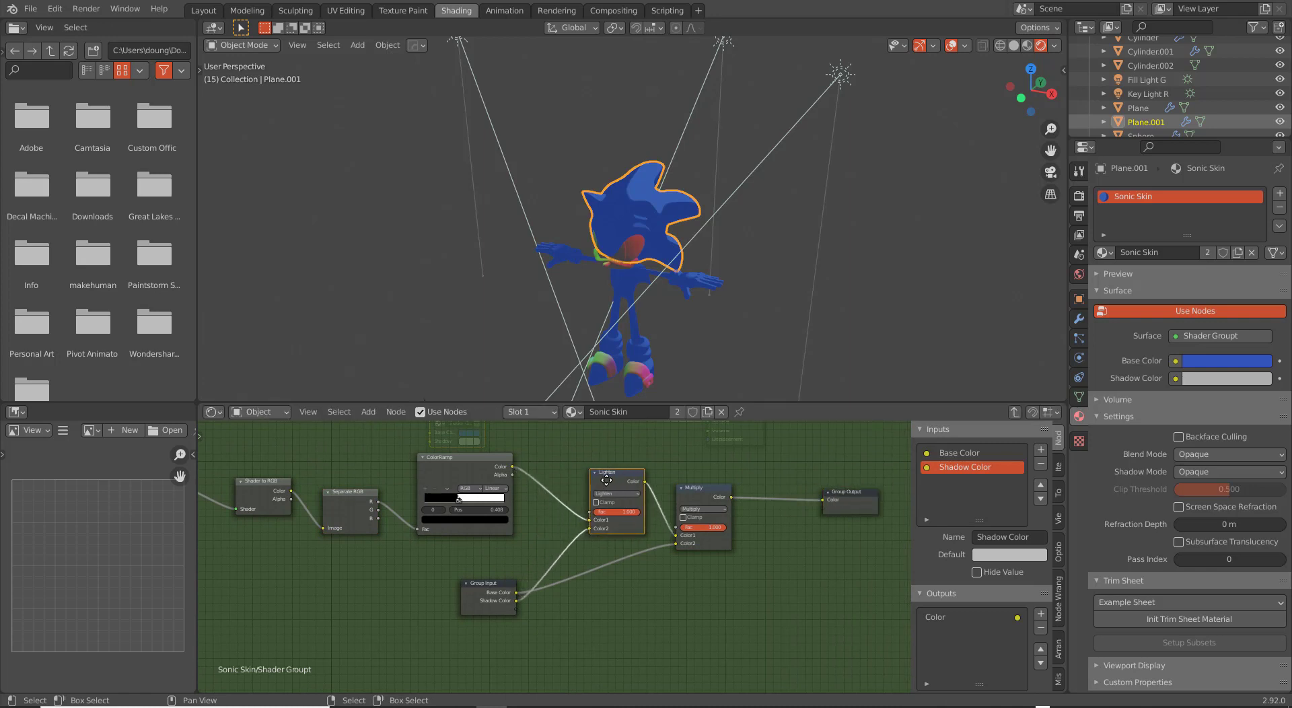
Check the Multiply node's placement and its Keylight Color link in the reference image, and return to Blender.
key("super+Tab")
key("alt+Tab")
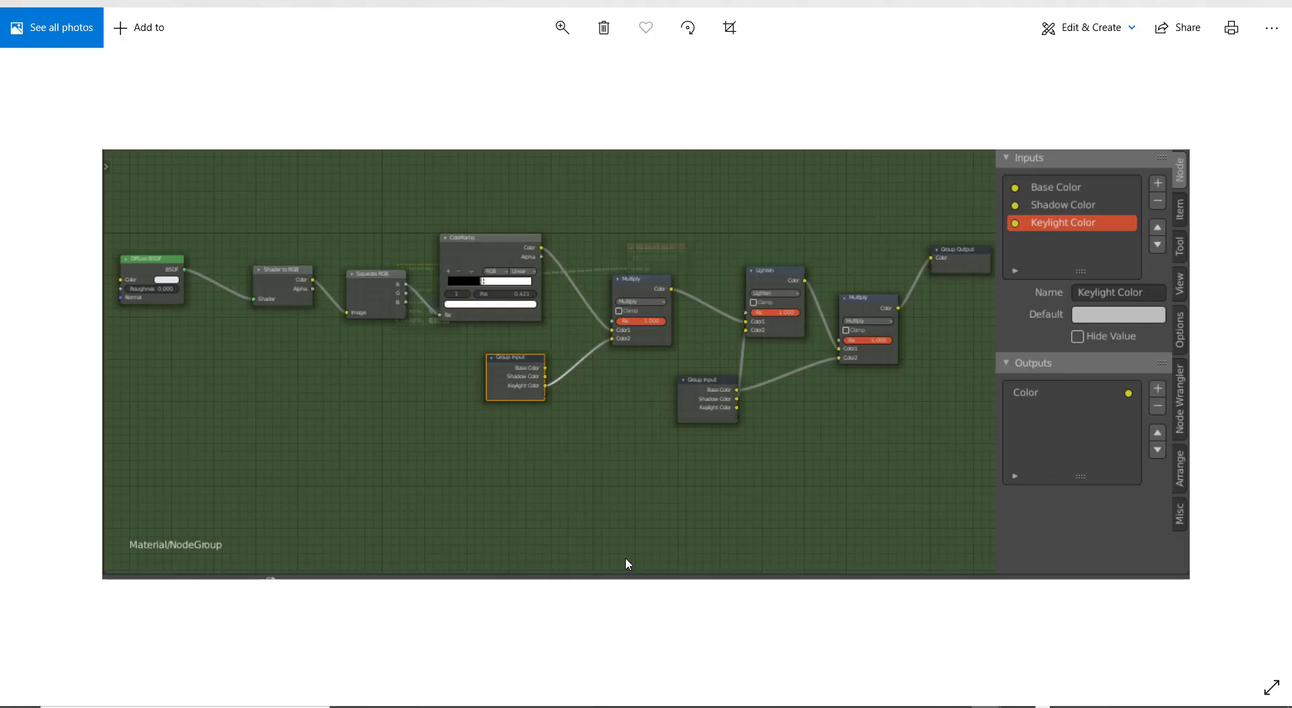
key("alt+Tab")
Duplicate the Multiply node between ColorRamp and Lighten, and link its Color2 input to a new Group Input socket.
left_click(718, 496)
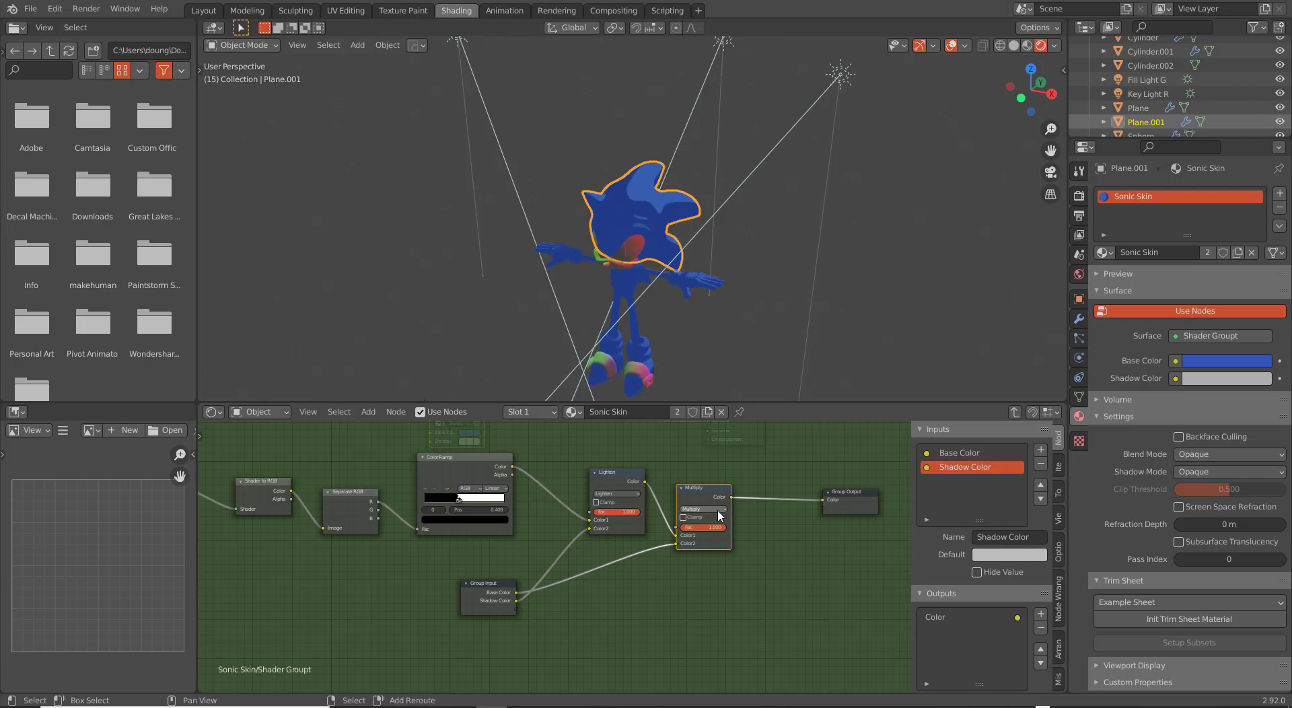
key("shift+d")
left_click(604, 499)
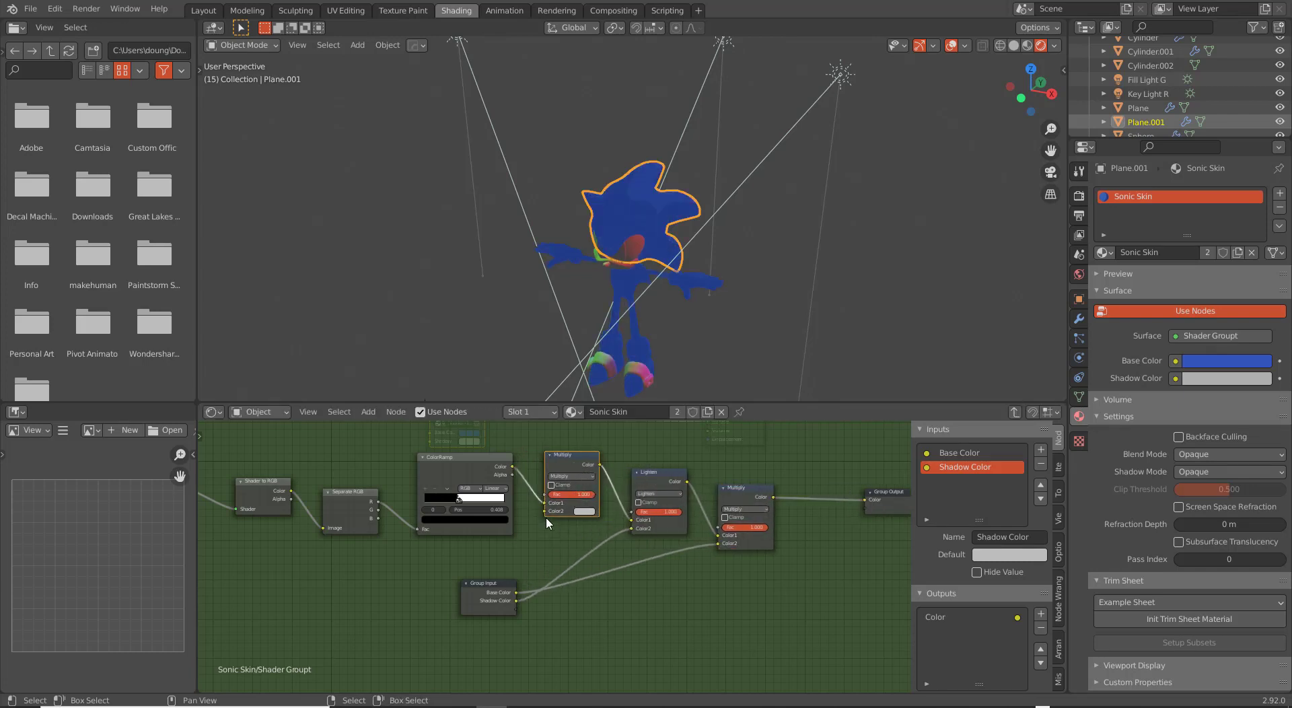
left_click_drag(545, 512, 539, 556)
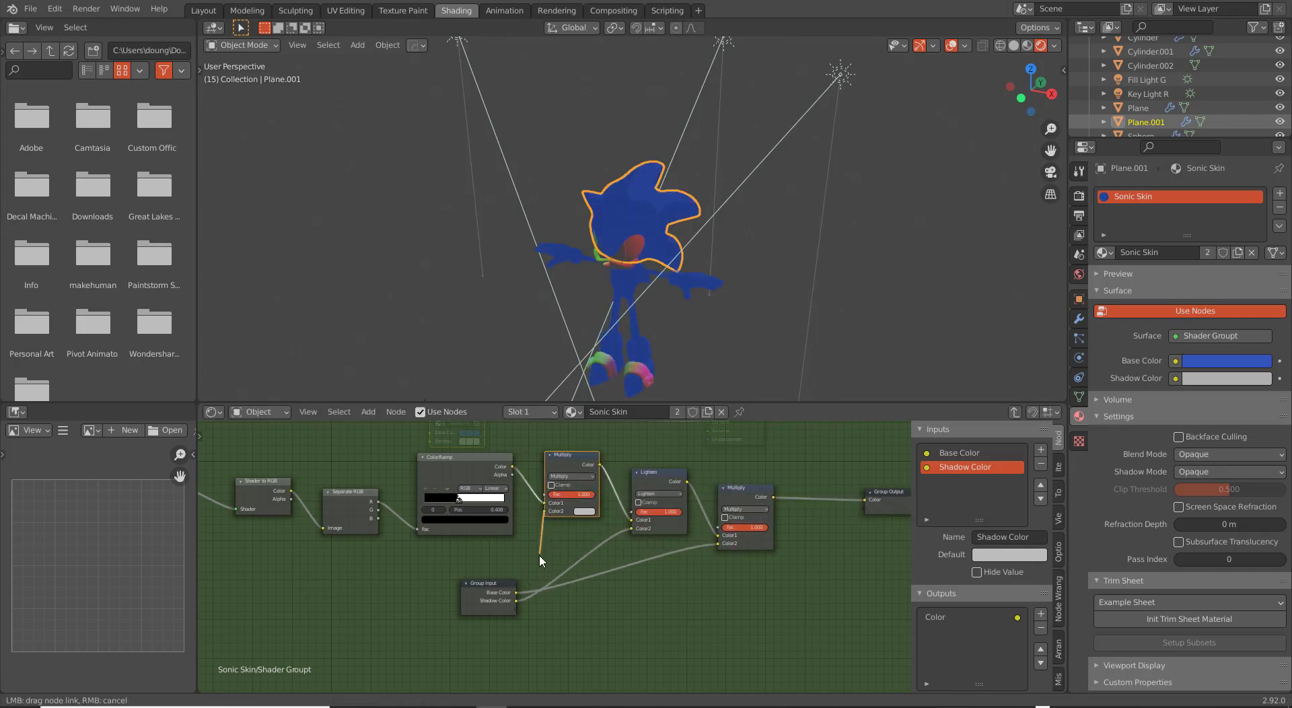
left_click_drag(524, 607, 523, 606)
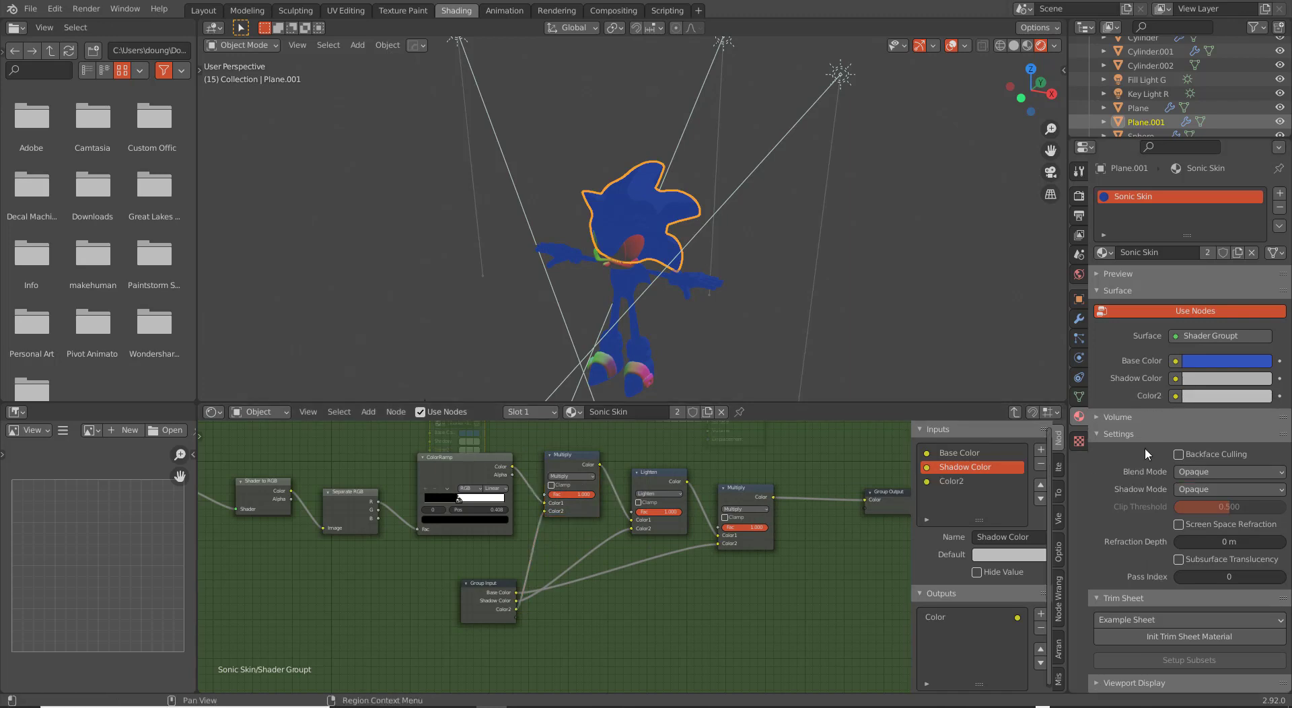
Rename the Color2 group input as Key Light Color, check the reference image and return to Blender.
double_click(942, 482)
type("Key Light")
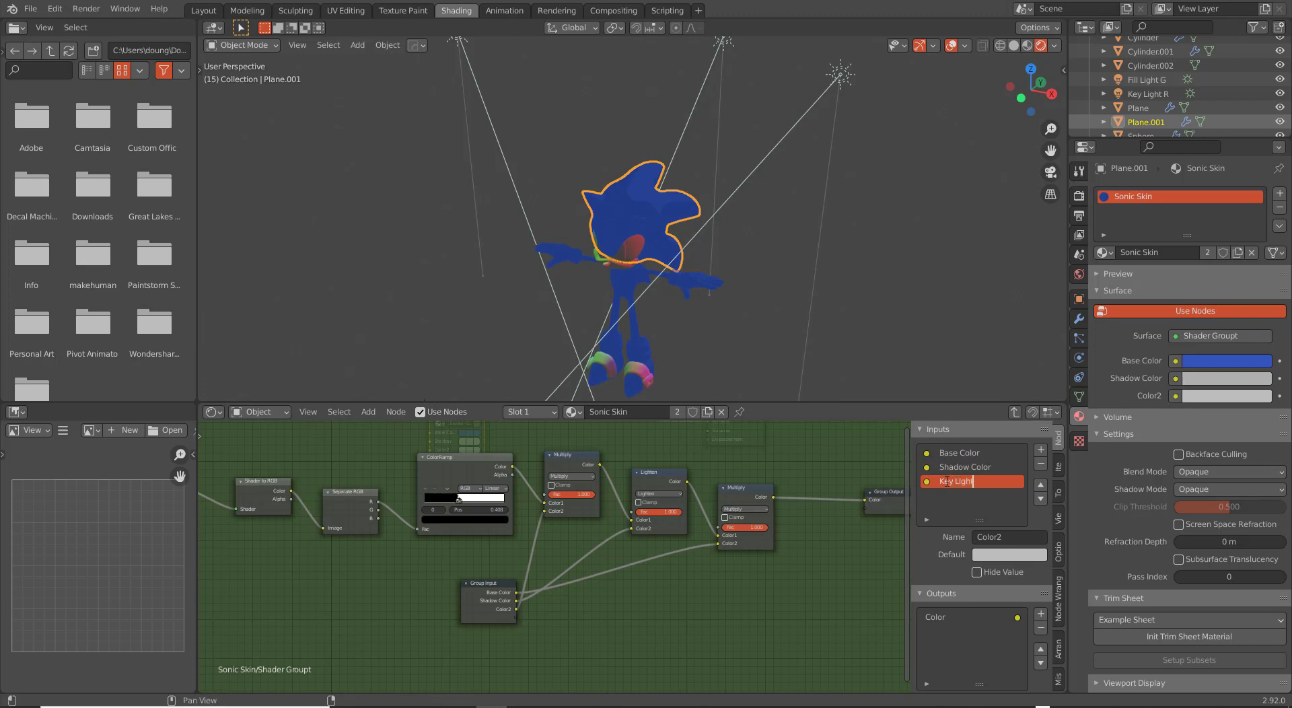
type(" Color")
key("Return")
key("alt+Tab")
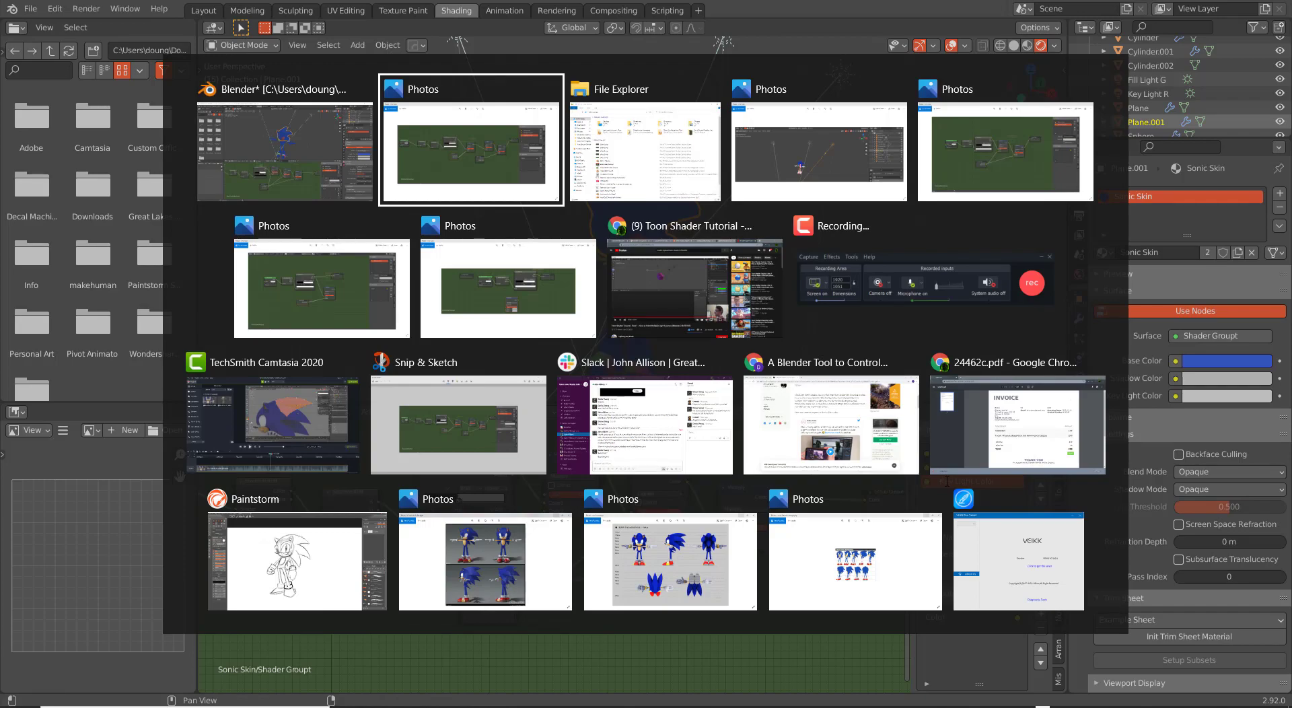
key("alt+Tab")
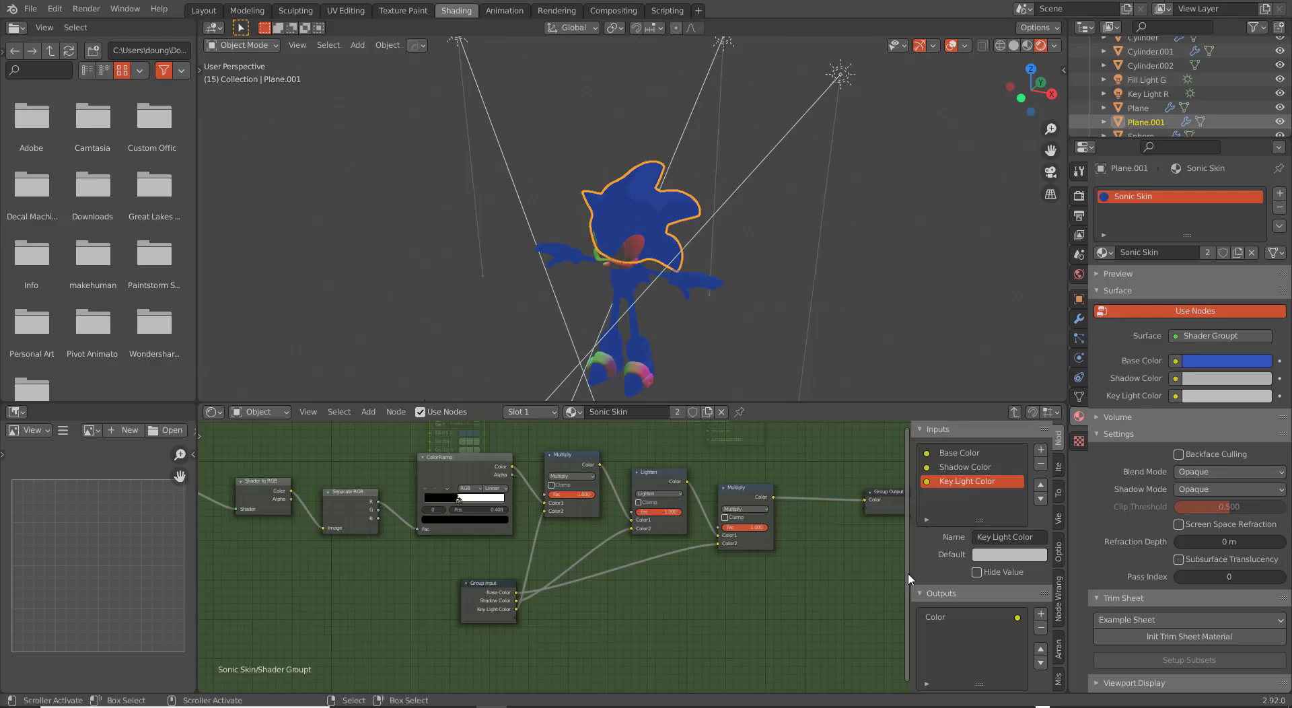
Duplicate the ColorRamp, first Multiply and Group Input nodes together twice, placing the copies one below the other under the original set.
middle_click_drag(556, 632, 640, 588)
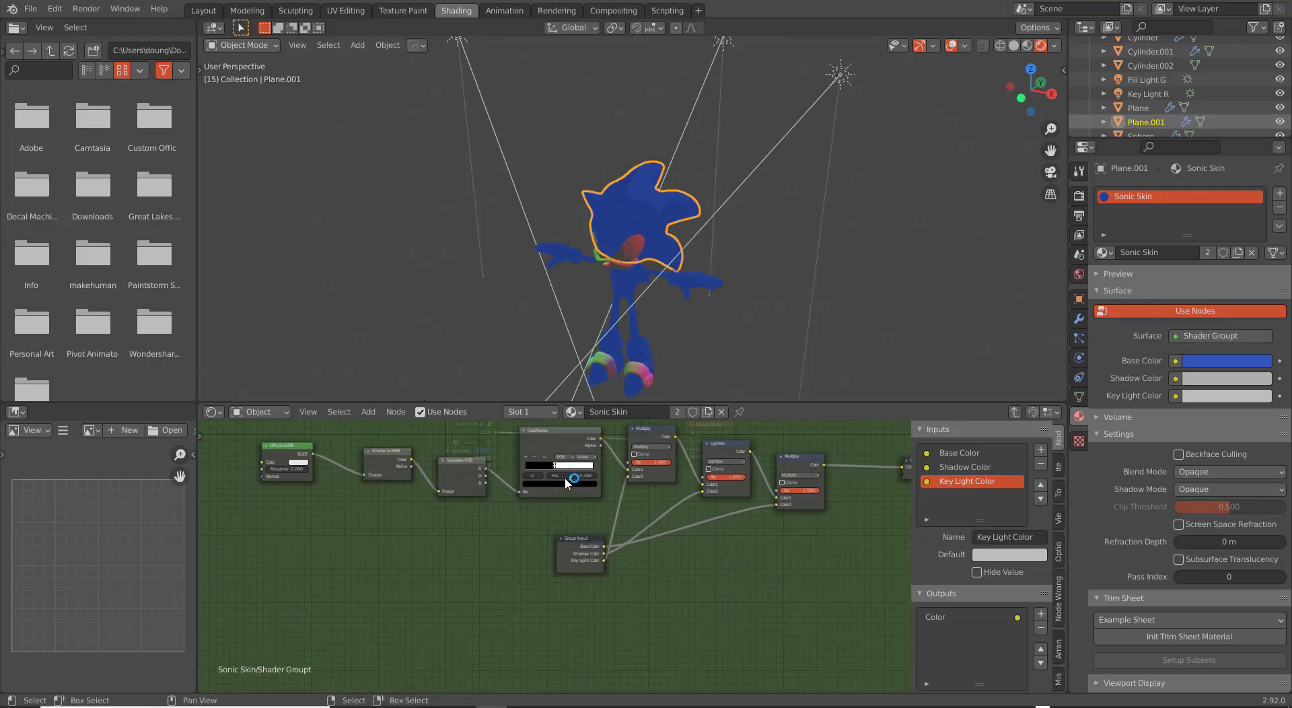
left_click(559, 447)
left_click(580, 542, "shift")
left_click(650, 429)
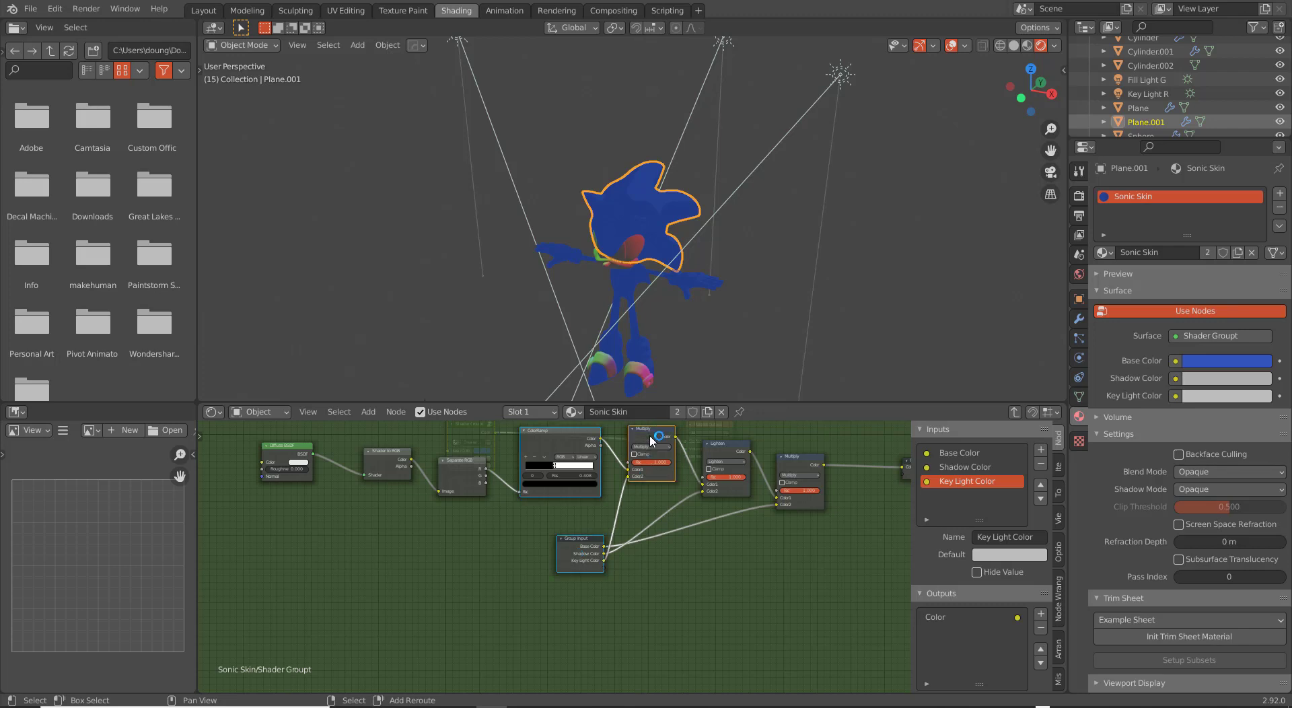
key("Home")
scroll(430, 545, "up", 2)
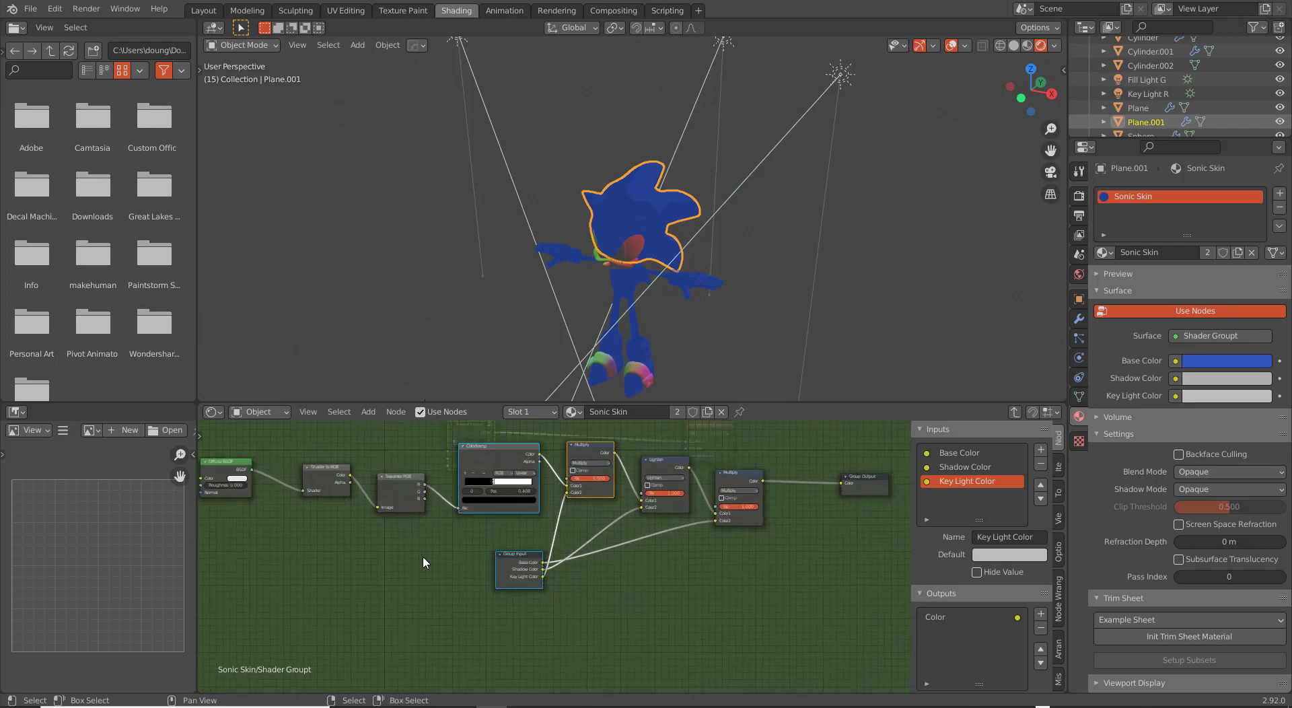
scroll(525, 565, "down", 1)
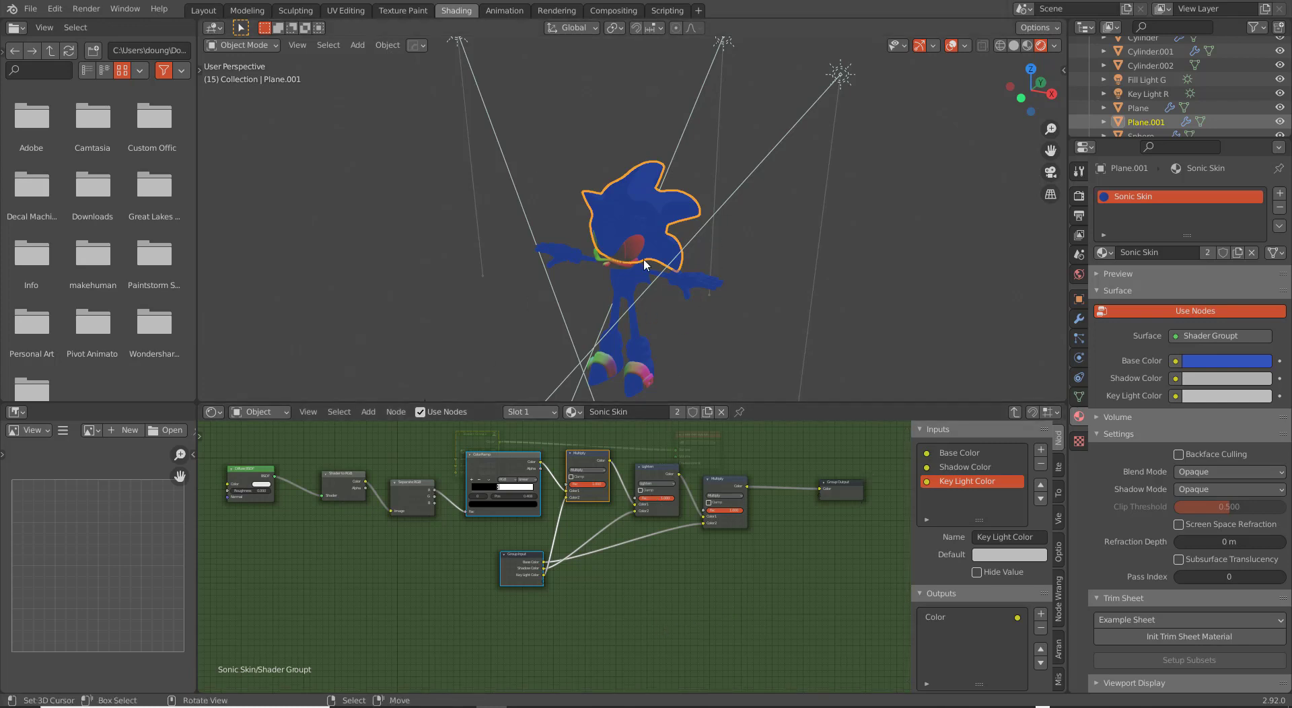
middle_click_drag(687, 572, 727, 548)
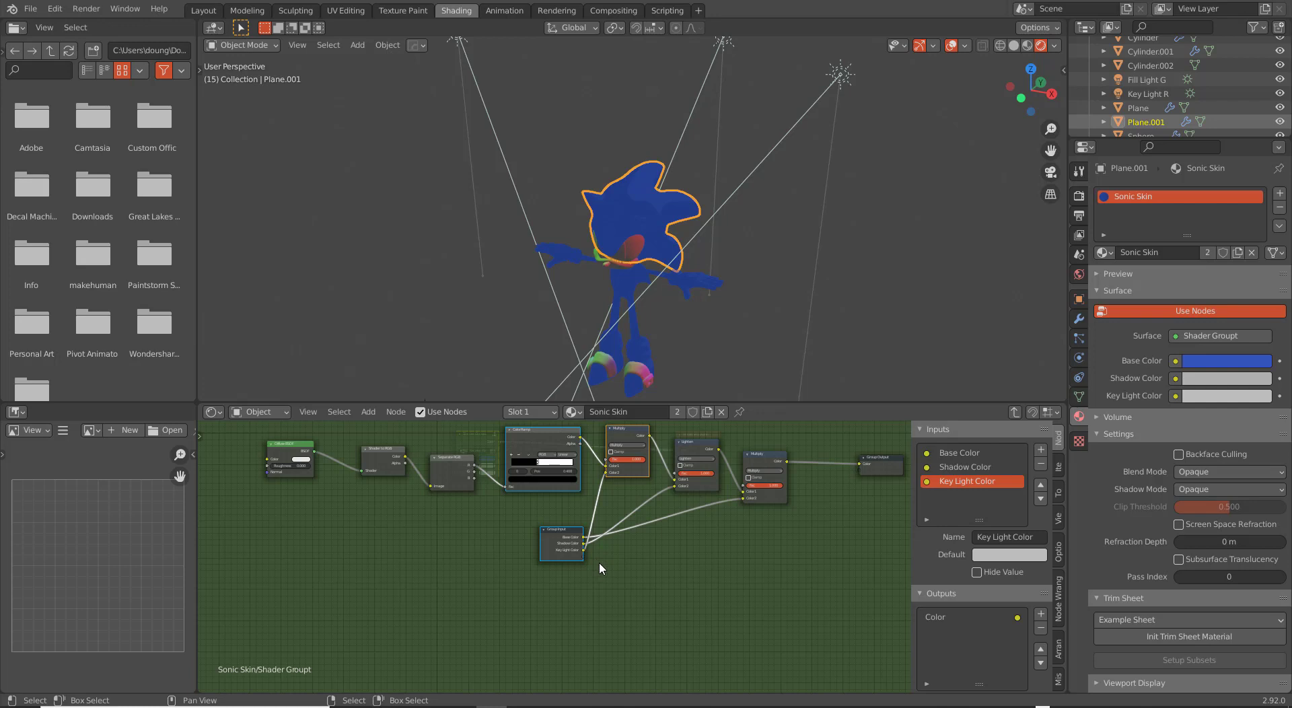
key("shift+d")
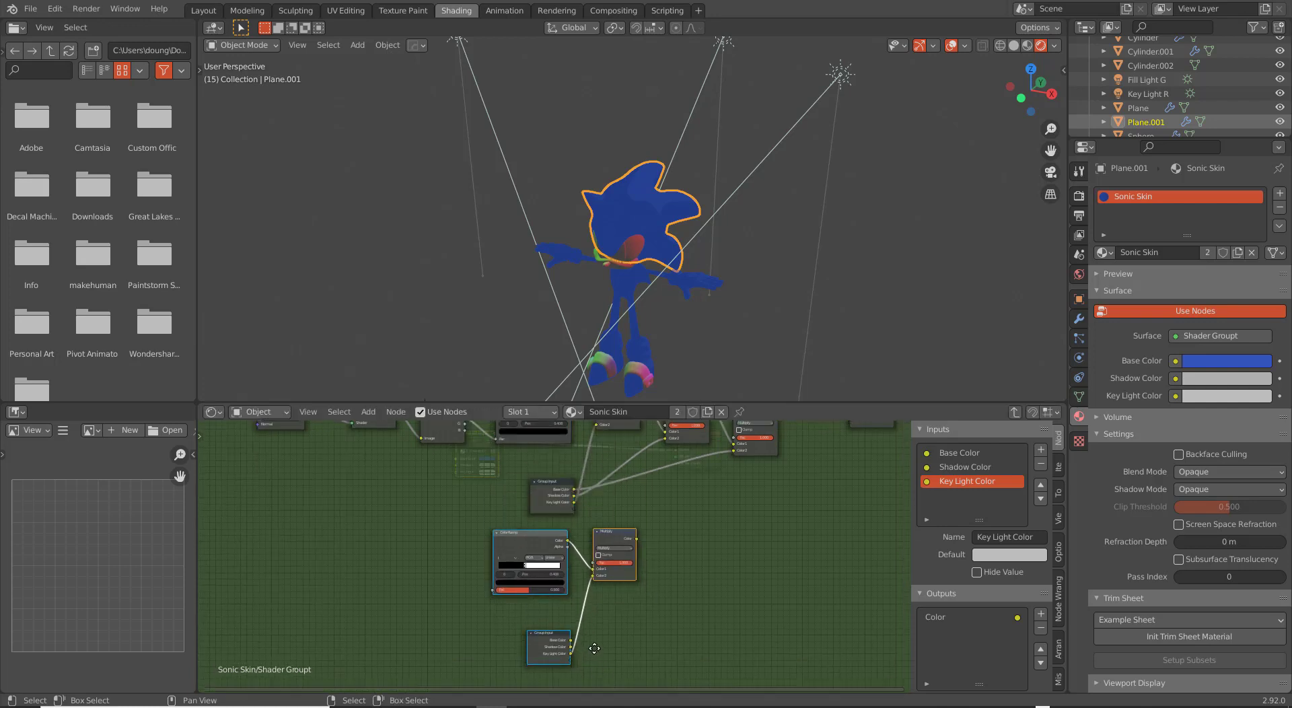
left_click(618, 685)
scroll(642, 540, "down", 2)
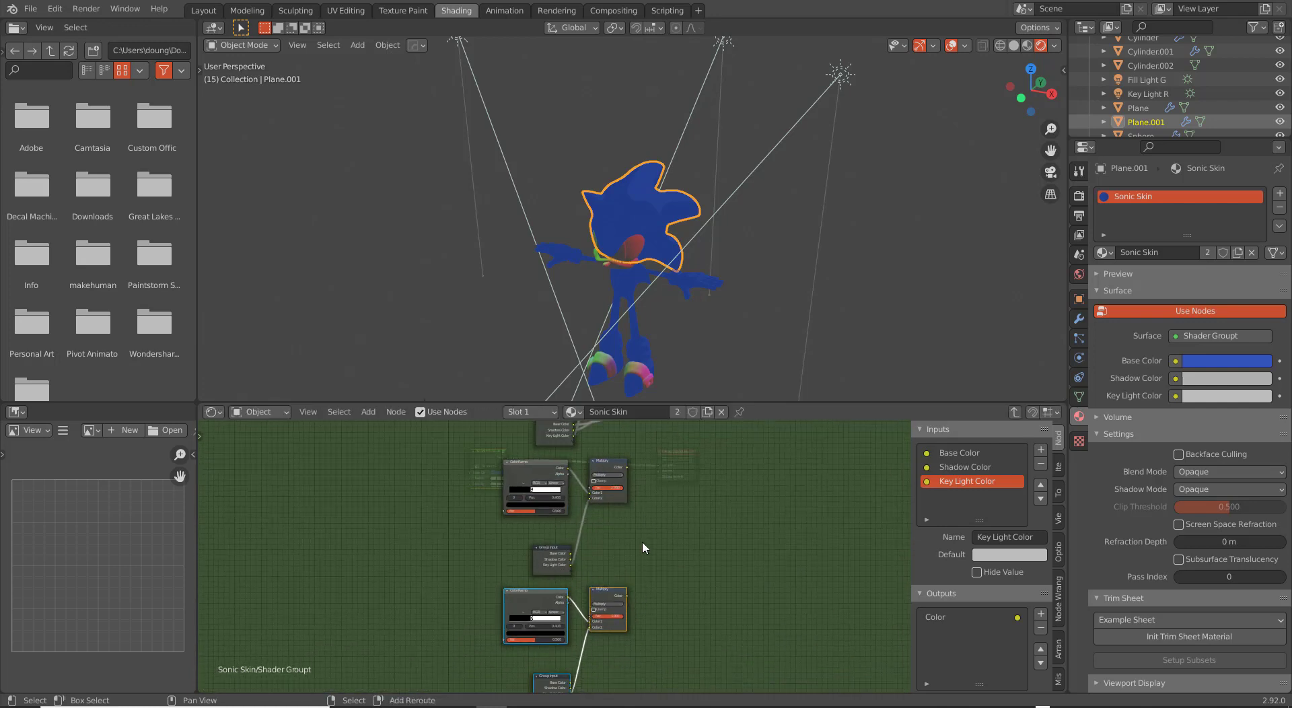
middle_click_drag(642, 540, 671, 676)
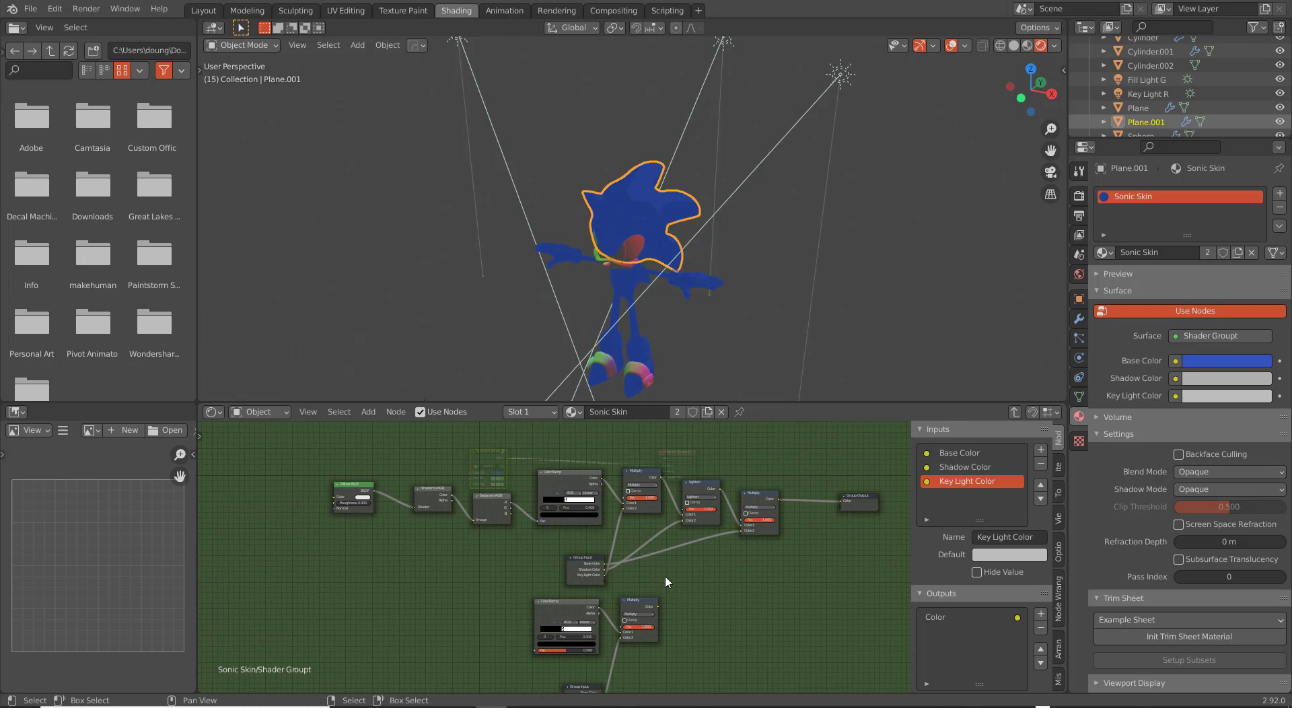
Add a layout Frame node in the empty space below the Shader to RGB node.
key("shift+a")
mouse_move(663, 619)
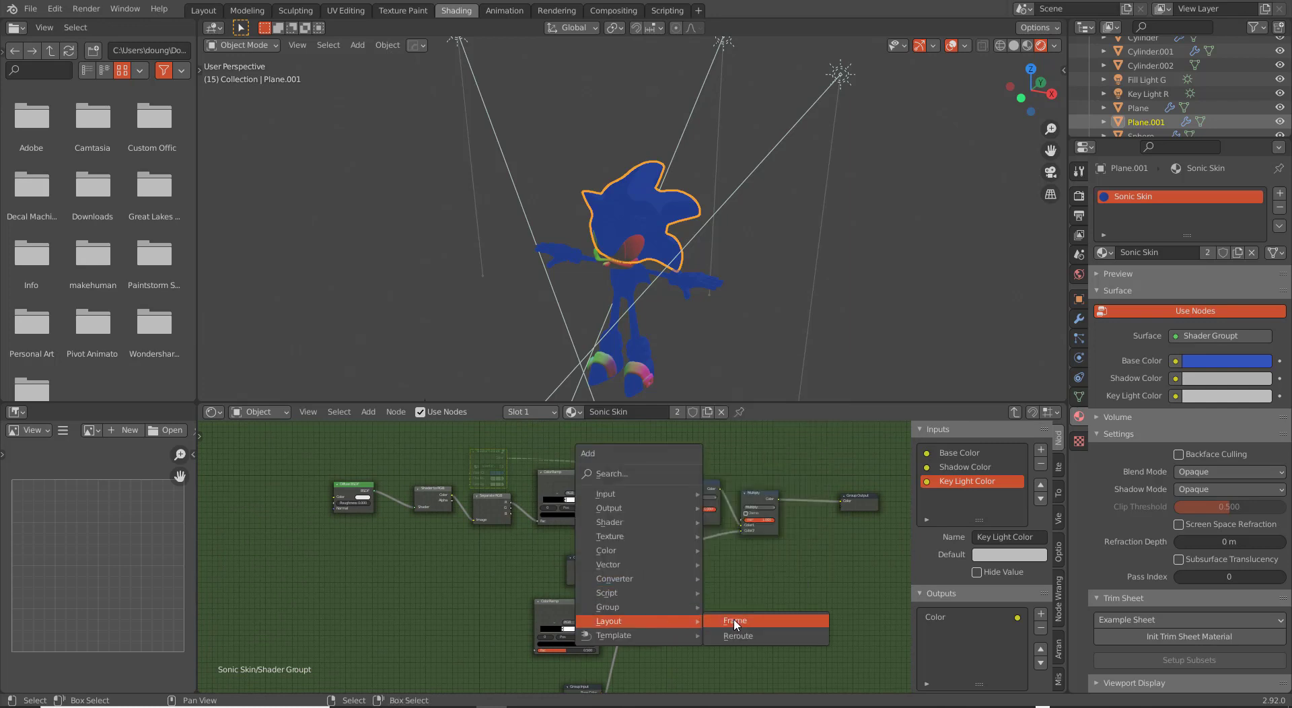
left_click(735, 622)
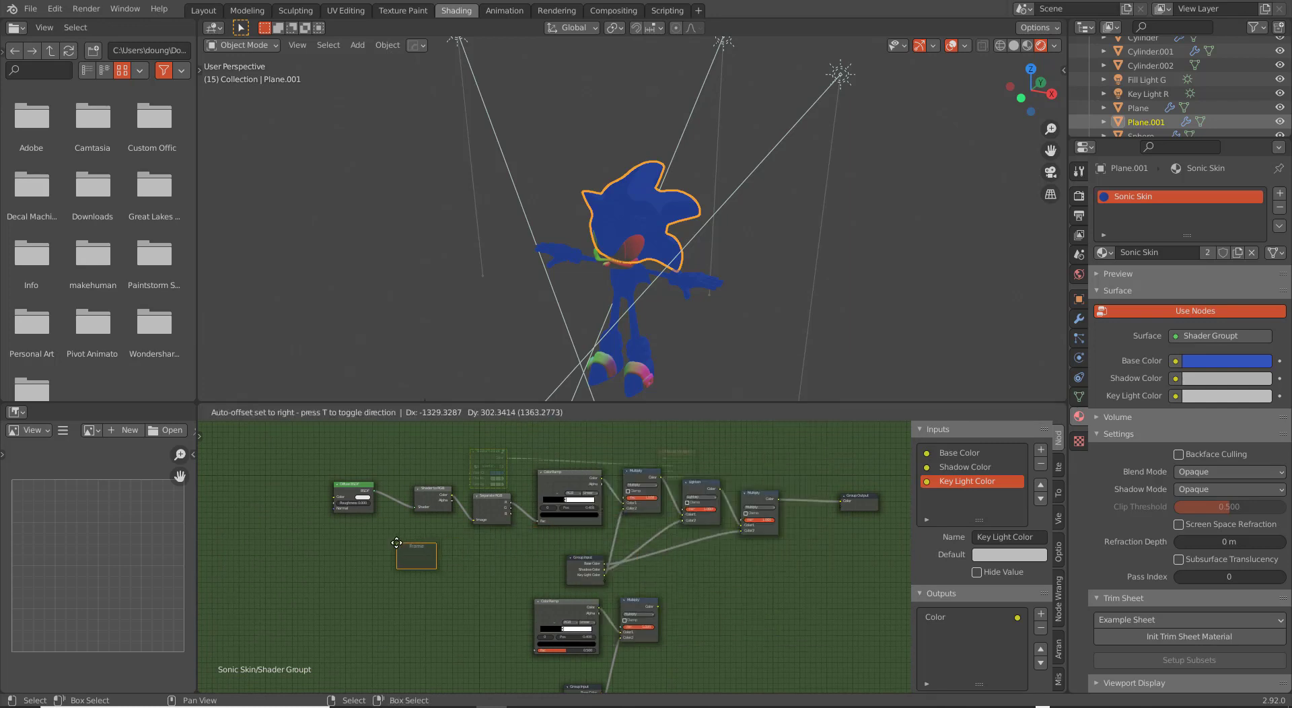
left_click(371, 522)
Select the original ColorRamp, Multiply and Group Input nodes, pull them closer together and move them toward the new frame.
left_click(547, 478)
left_click(571, 562, "shift")
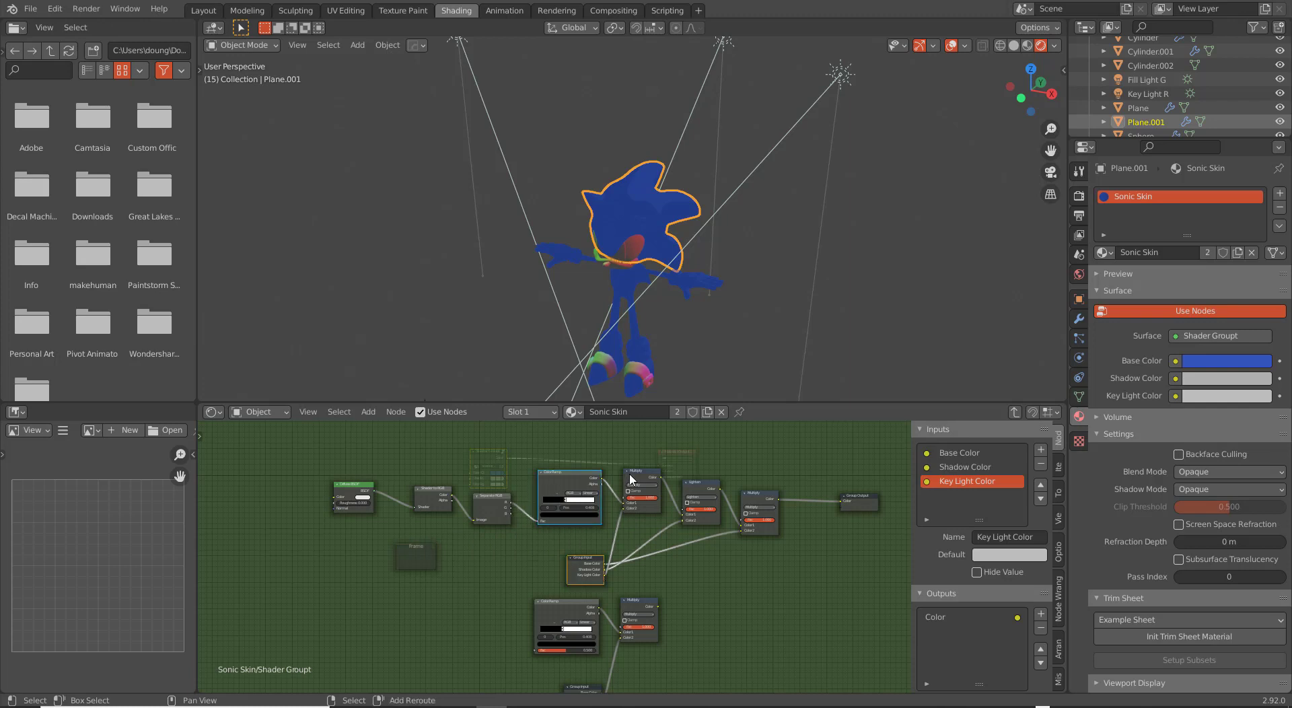
left_click_drag(646, 490, 459, 615)
key("s")
left_click(496, 617)
key("g")
left_click(473, 597)
key("g")
scroll(459, 615, "up", 8)
middle_click_drag(414, 634, 669, 596)
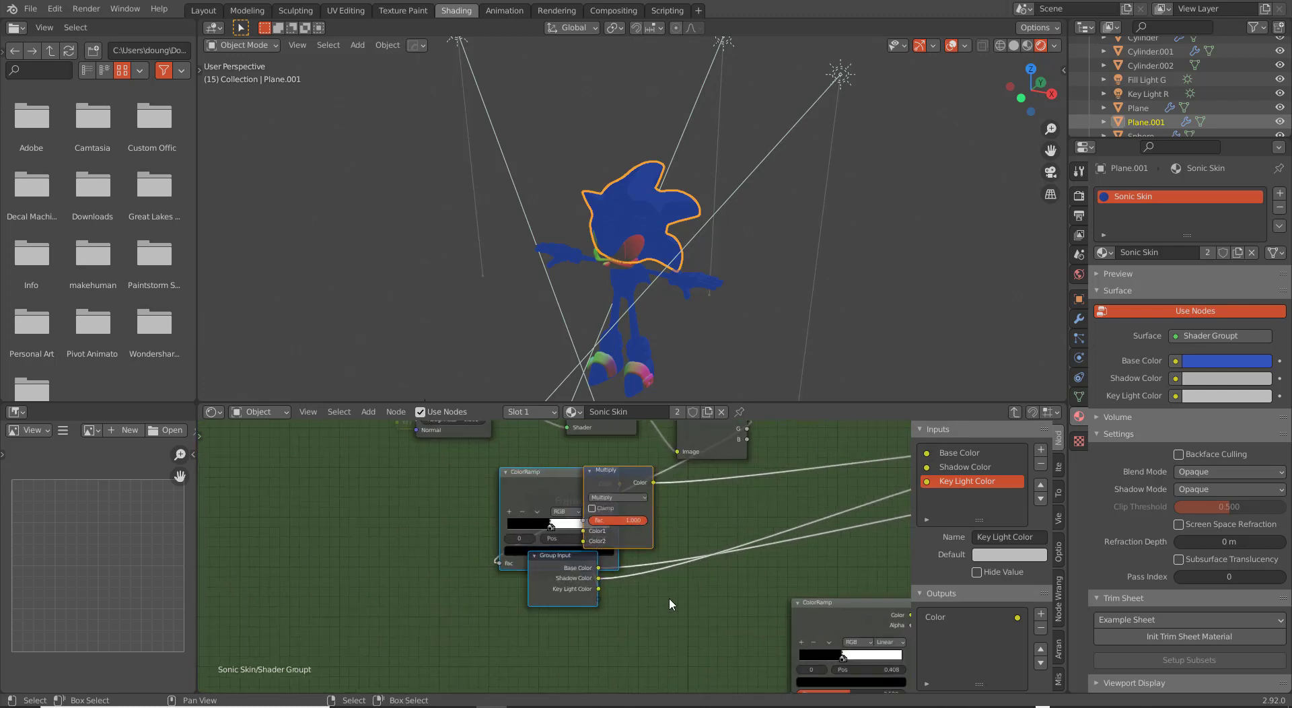
Shrink the spacing between the three selected nodes further and place them inside the frame so it encloses them.
scroll(669, 596, "up", 2)
key("g")
left_click(593, 605)
key("s")
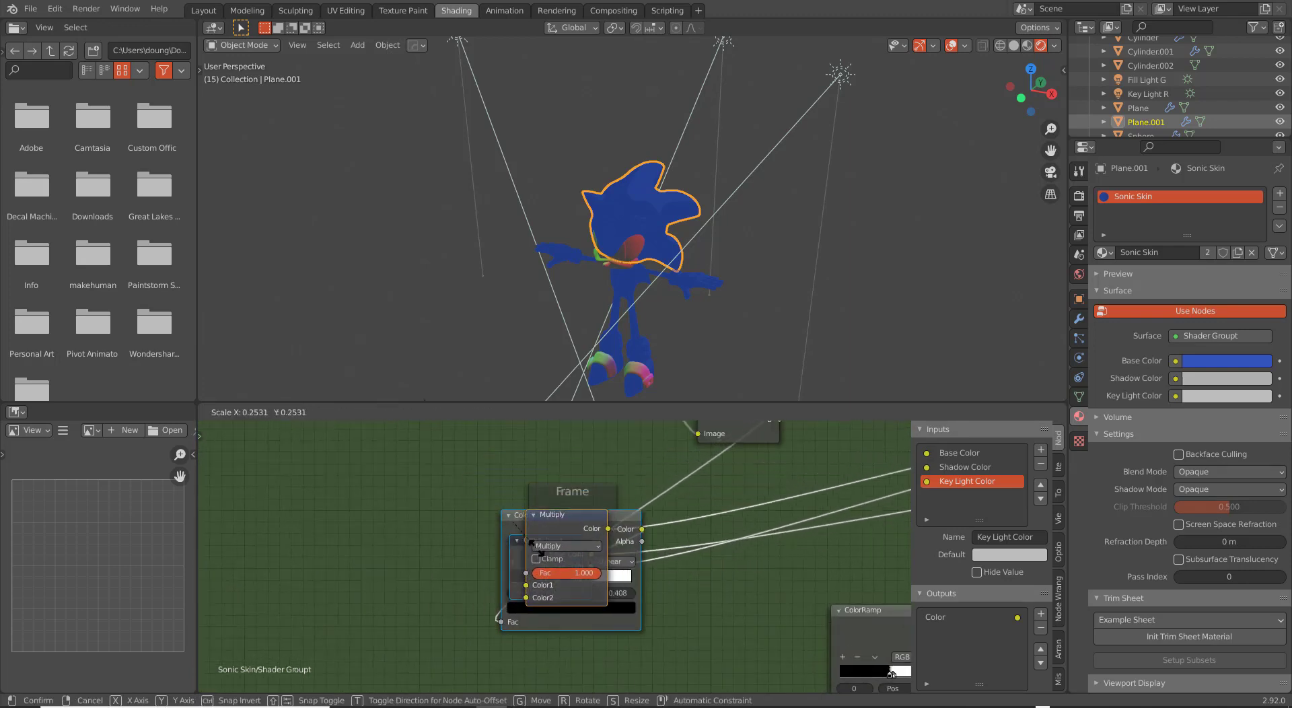
left_click(560, 575)
key("g")
left_click(601, 573)
key("g")
left_click(594, 549)
key("ctrl+j")
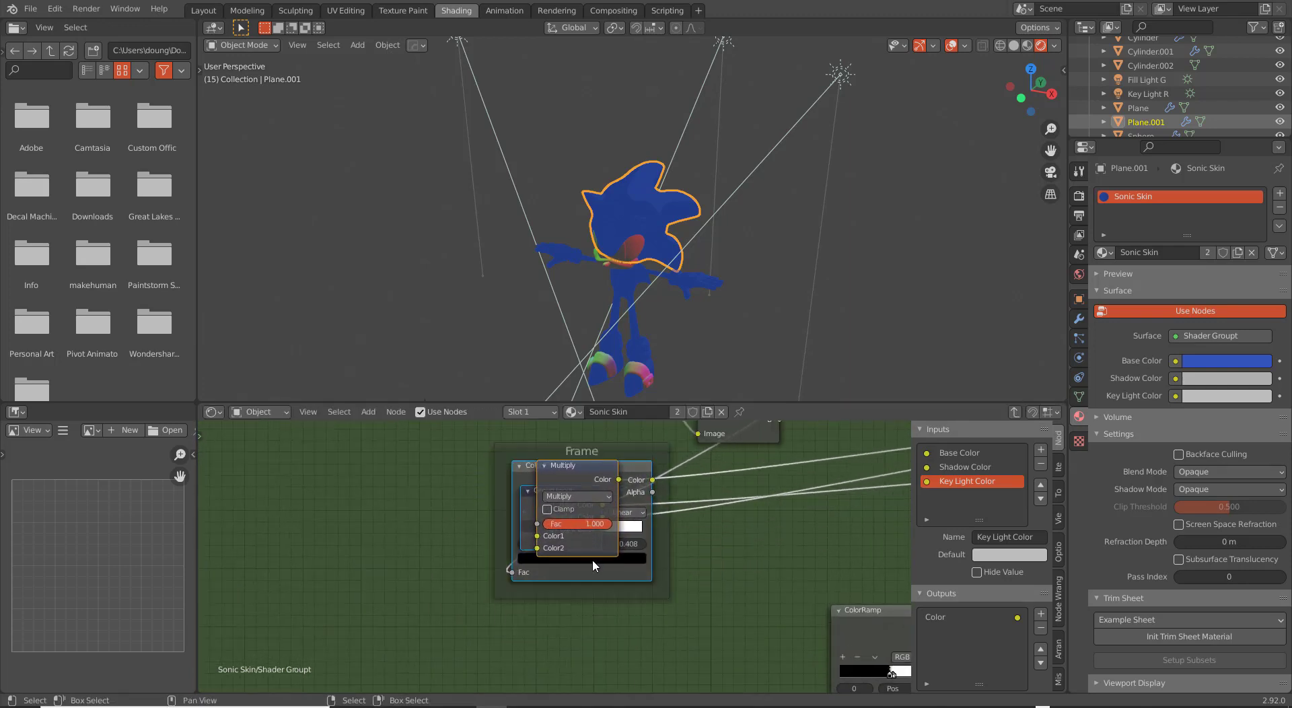
Move the framed nodes back between Separate RGB and Lighten, and spread them apart so they no longer overlap.
scroll(603, 575, "down", 5)
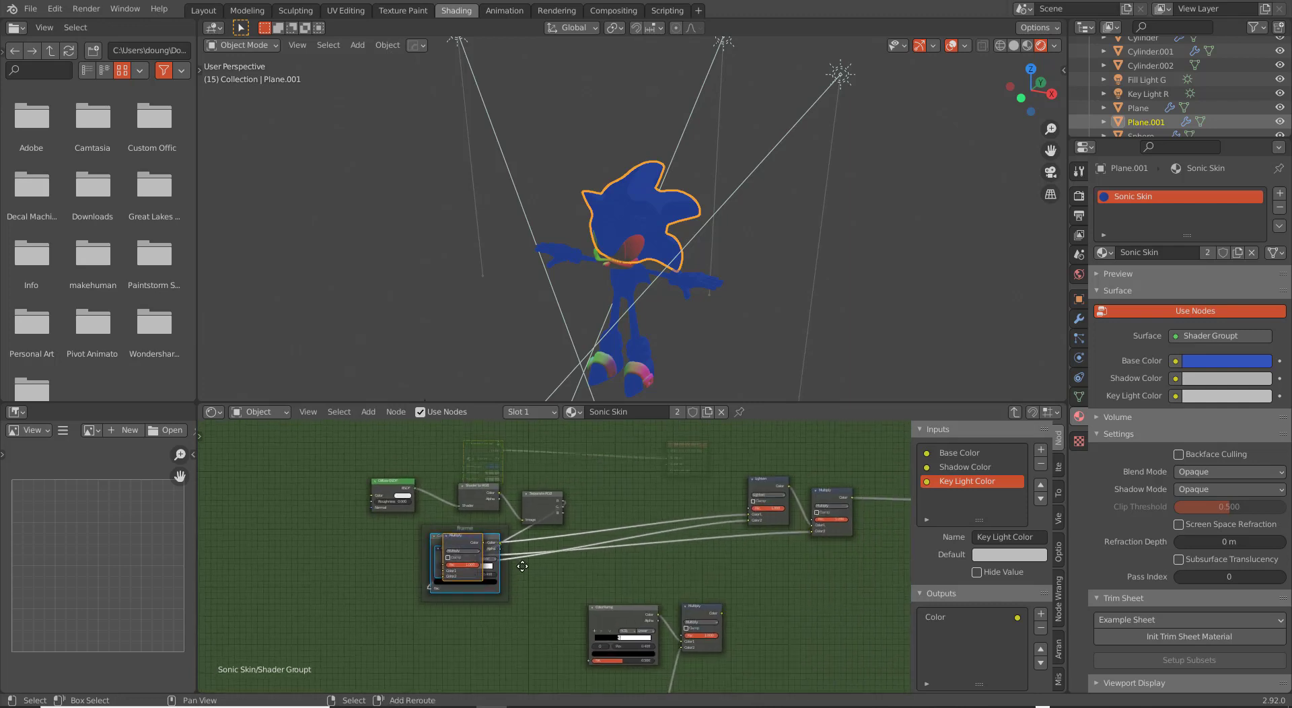
left_click_drag(508, 564, 692, 518)
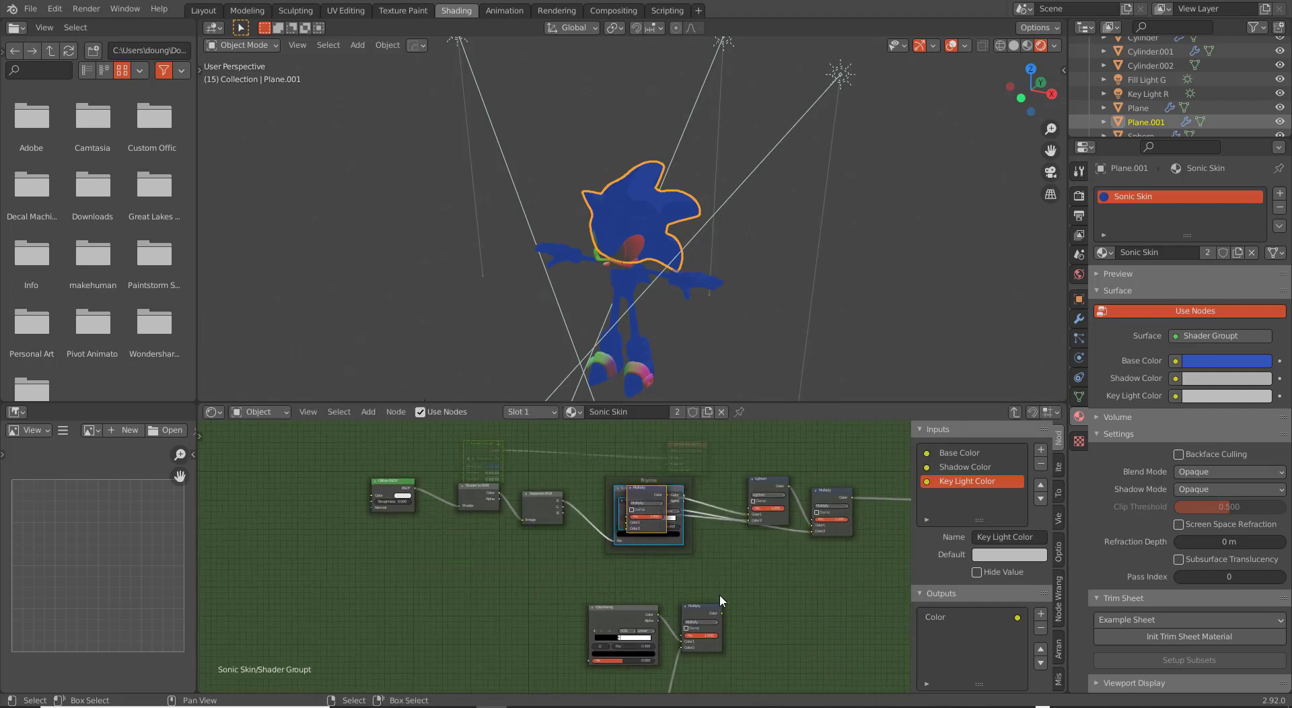
key("s")
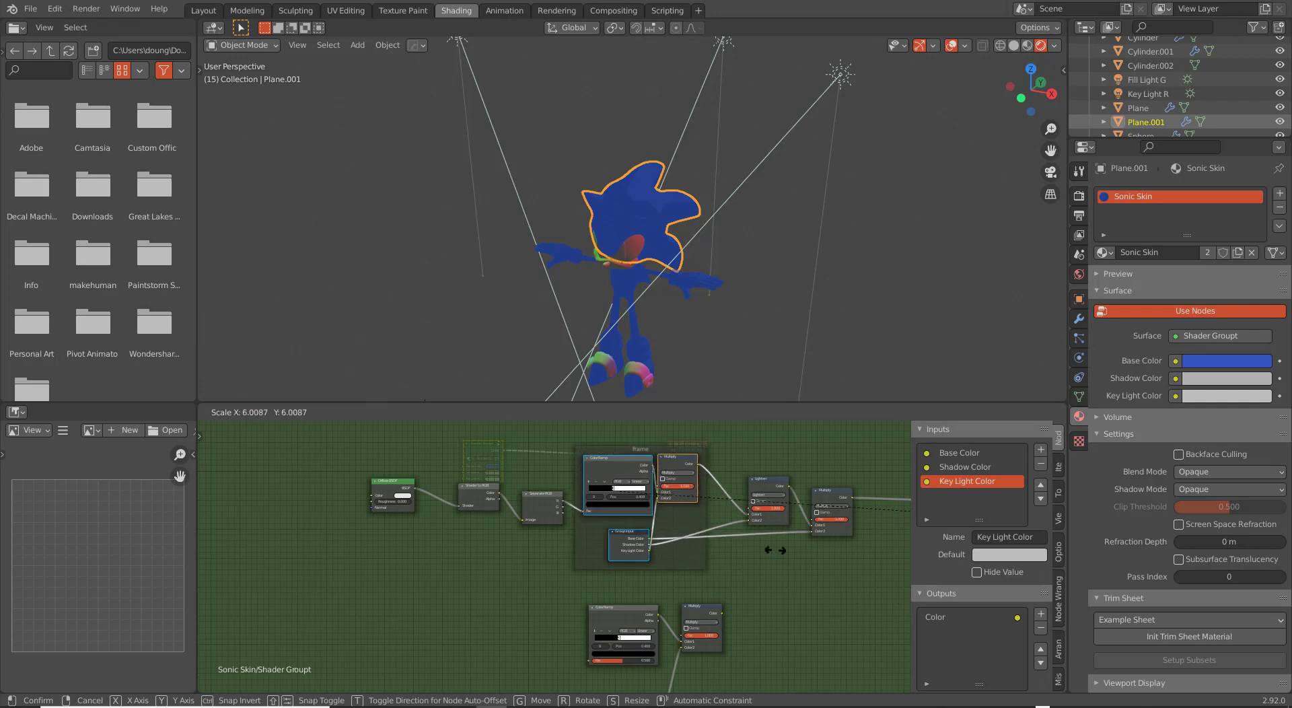
left_click(563, 509)
left_click_drag(553, 504, 540, 507)
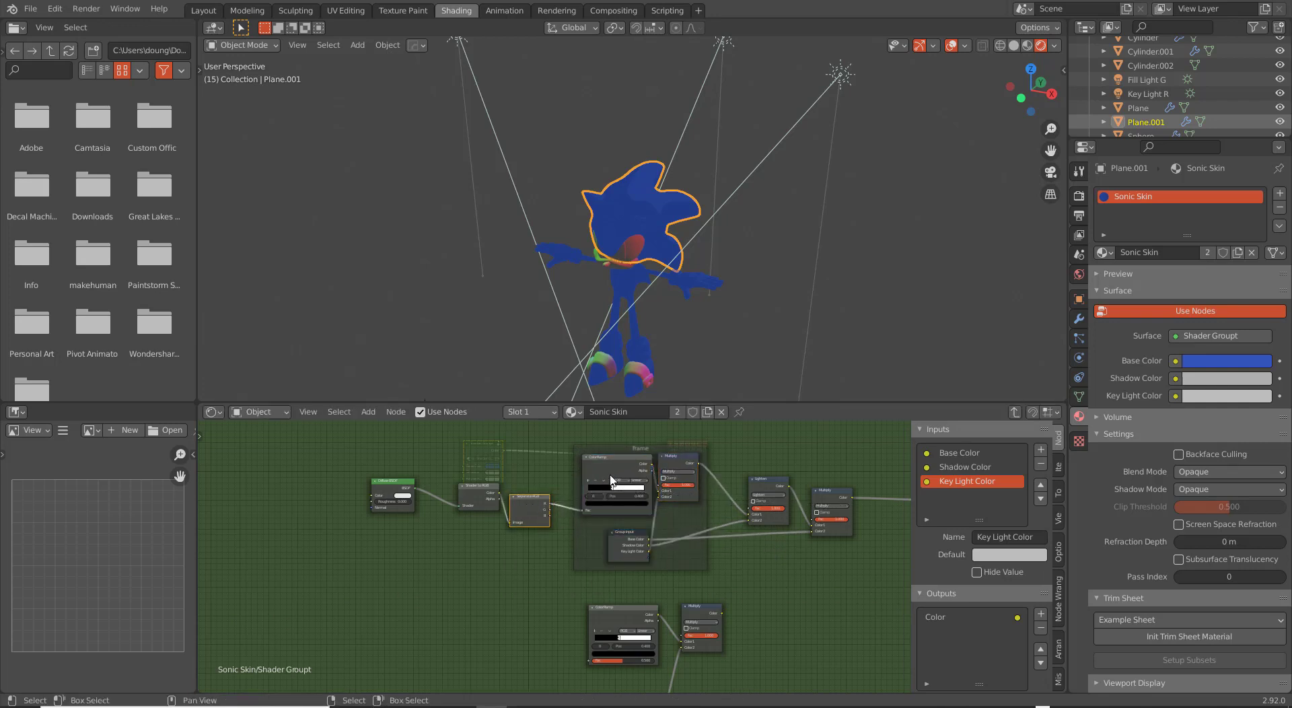
Label the frame around the original ColorRamp, Multiply and Group Input nodes Key Light.
left_click(627, 449)
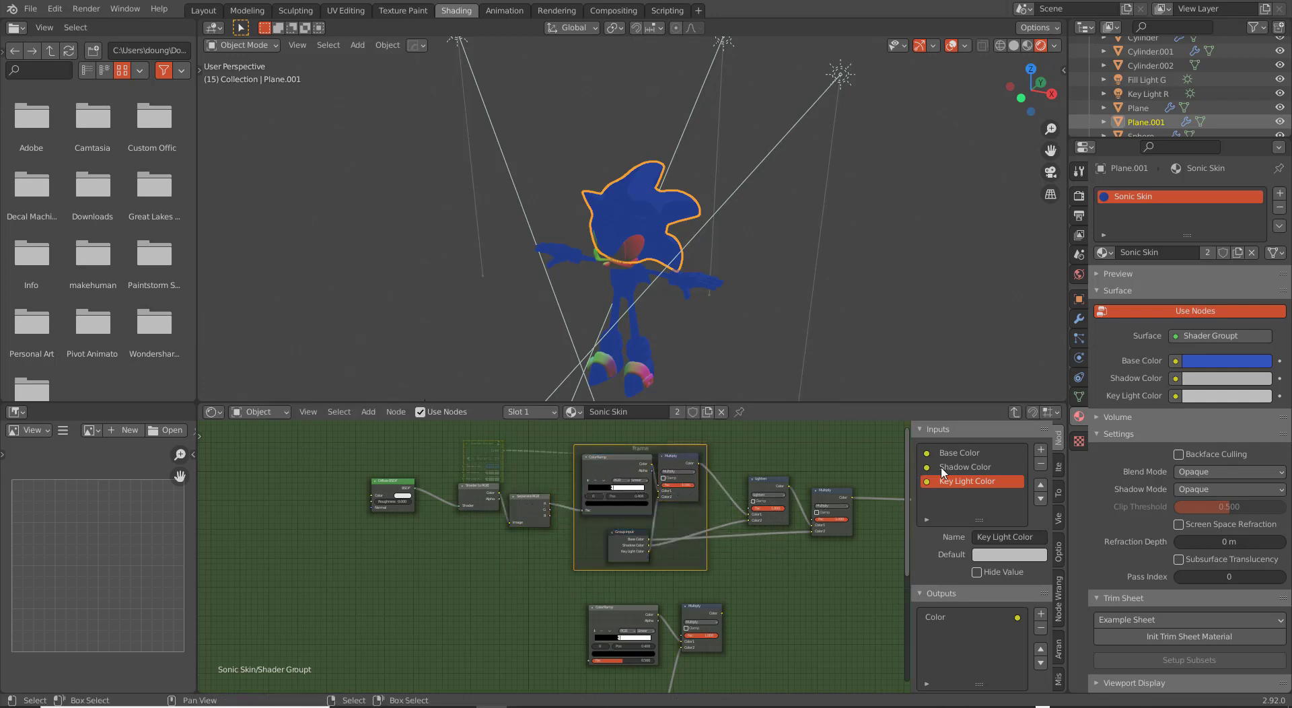
left_click(1059, 466)
left_click(995, 492)
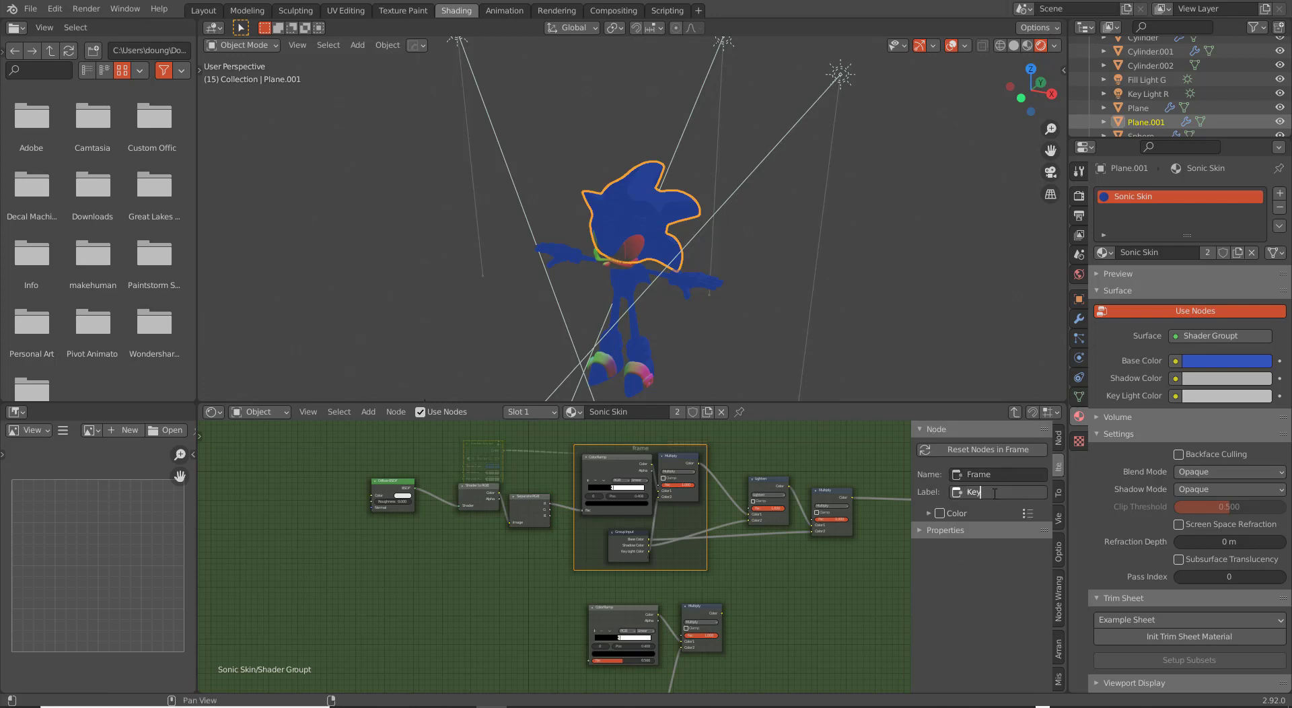
key("Return")
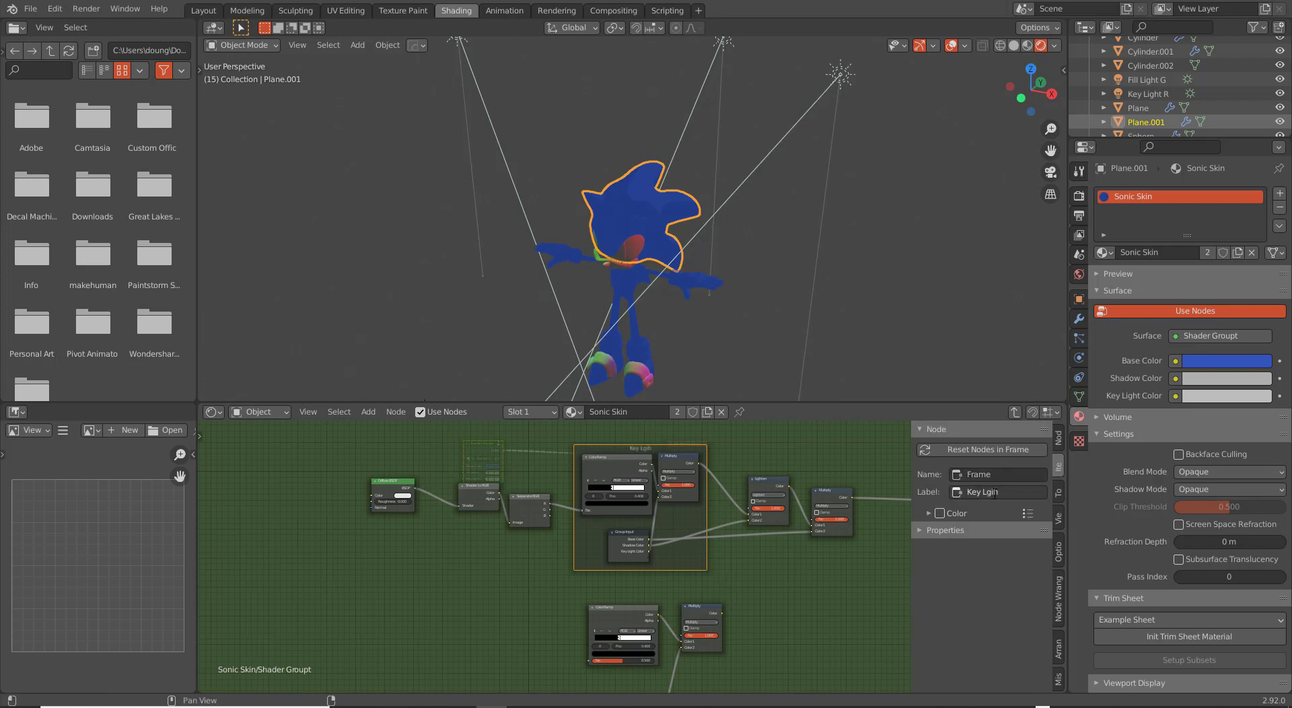
left_click(995, 493)
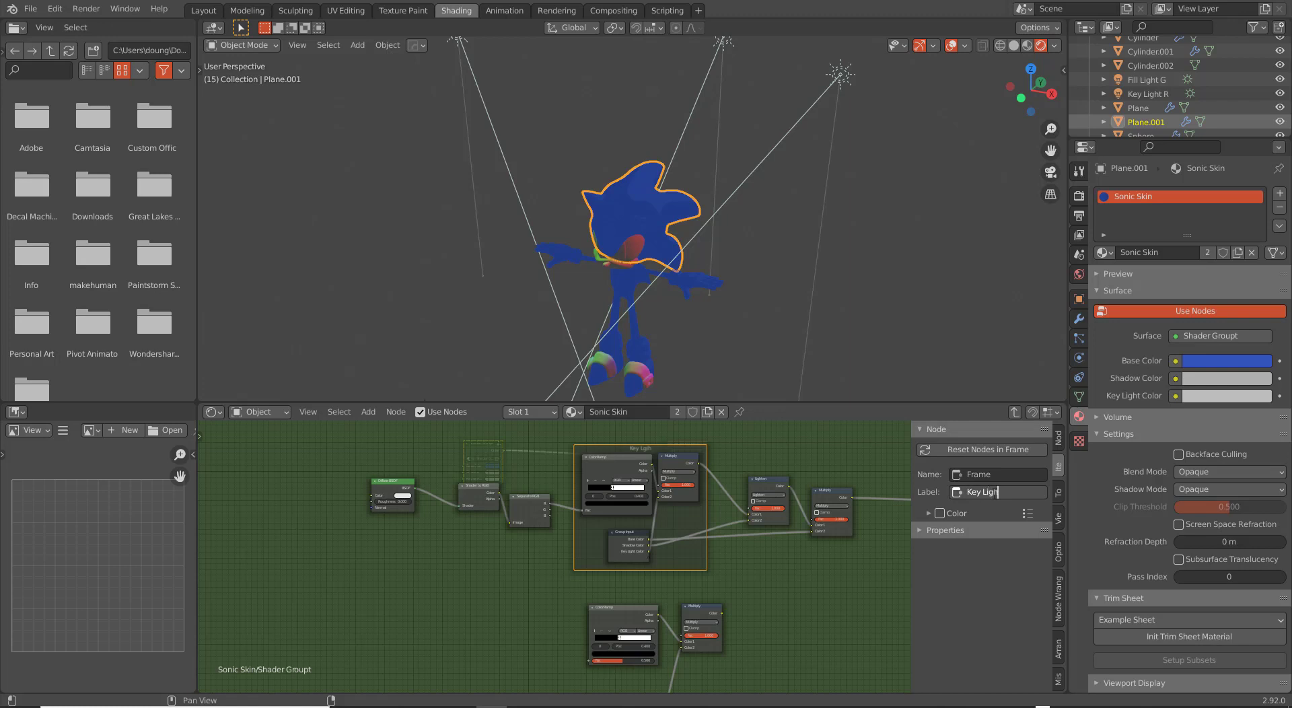
type("t")
key("Return")
Duplicate the Key Light frame over the first copied node set and place its ColorRamp, Multiply and Group Input inside.
middle_click_drag(686, 562, 658, 468)
key("shift+d")
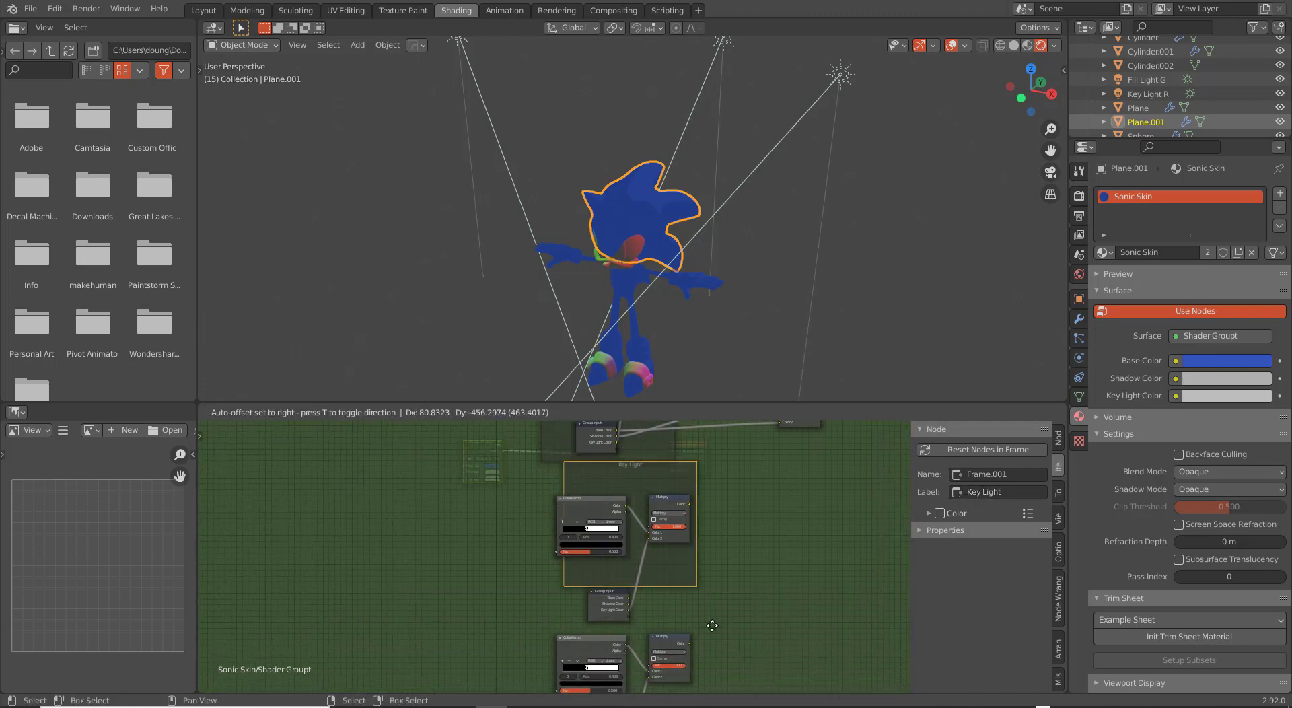
left_click(688, 593)
left_click(689, 550)
left_click(677, 539)
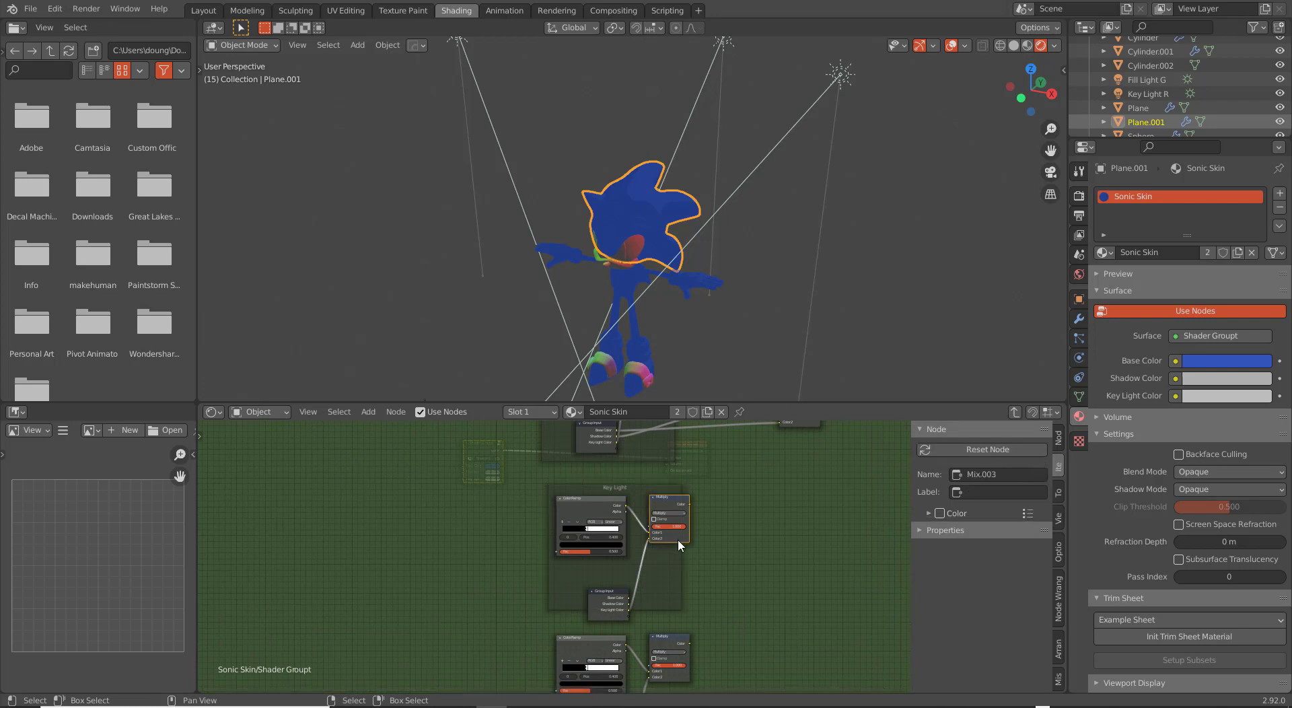
left_click(604, 597, "shift")
left_click(579, 511, "shift")
key("g")
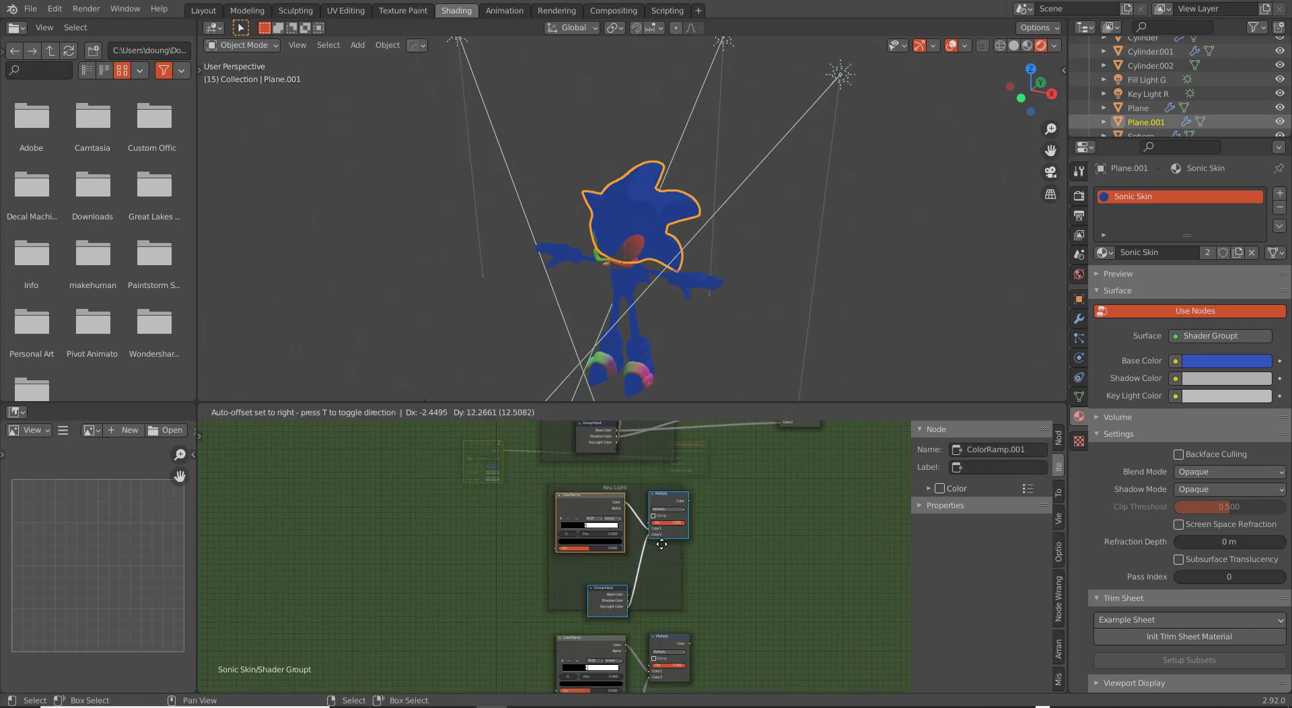
left_click(662, 543)
Duplicate the frame again over the lowest node set and place that ColorRamp, Multiply and Group Input inside it.
left_click(684, 616)
middle_click_drag(695, 628, 666, 500)
key("shift+d")
left_click(693, 433)
left_click(666, 499)
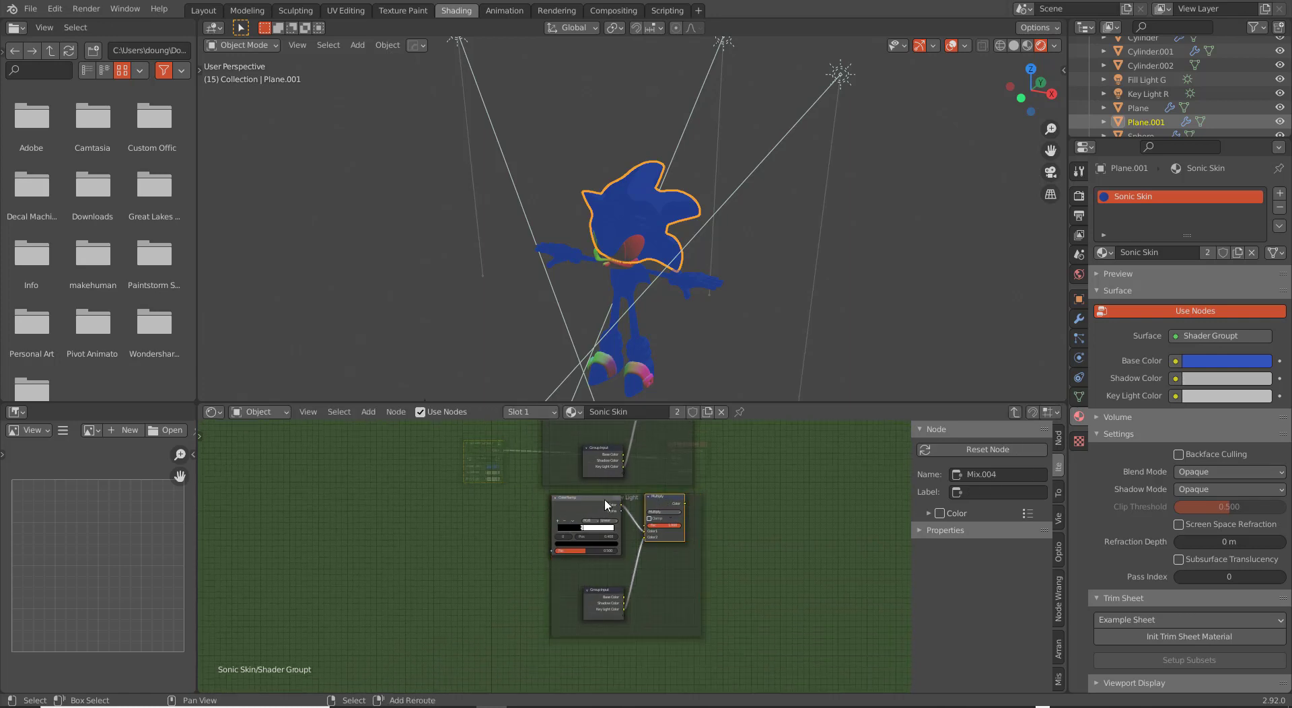
left_click(604, 501, "shift")
left_click(600, 587, "shift")
key("g")
left_click(599, 595)
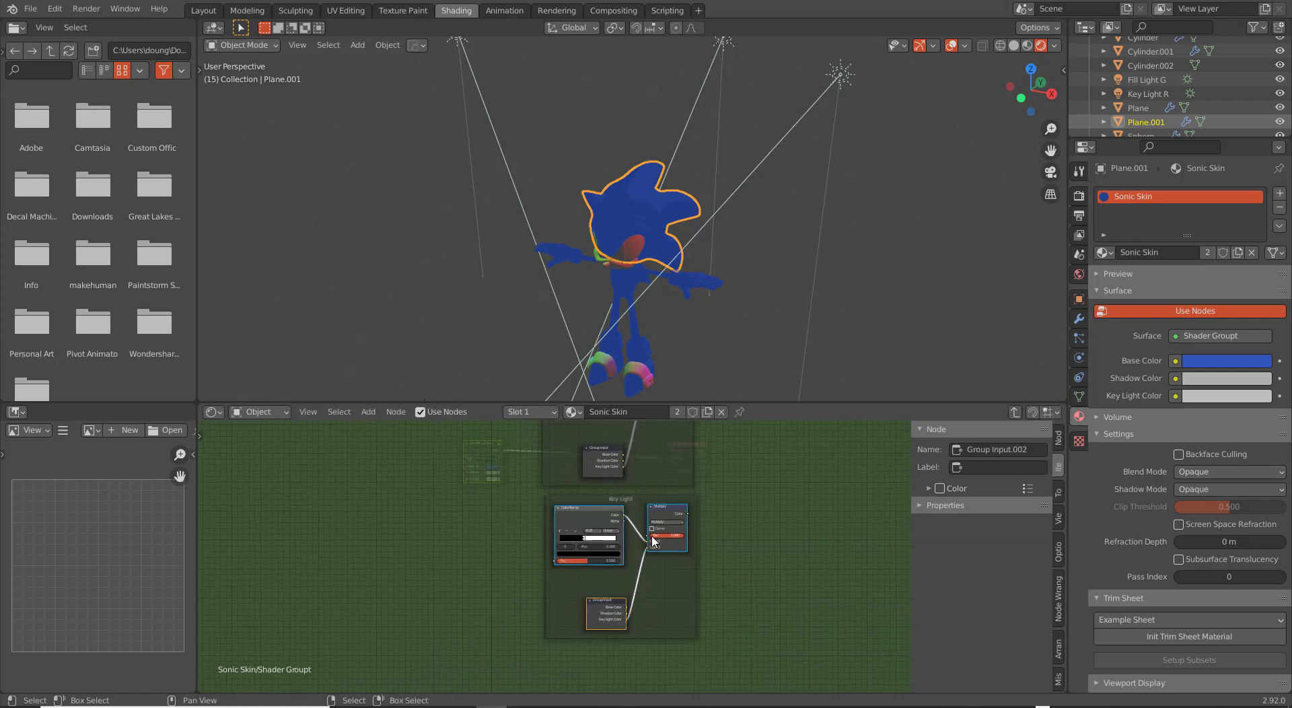
Label the lowest frame Back Light.
left_click(664, 564)
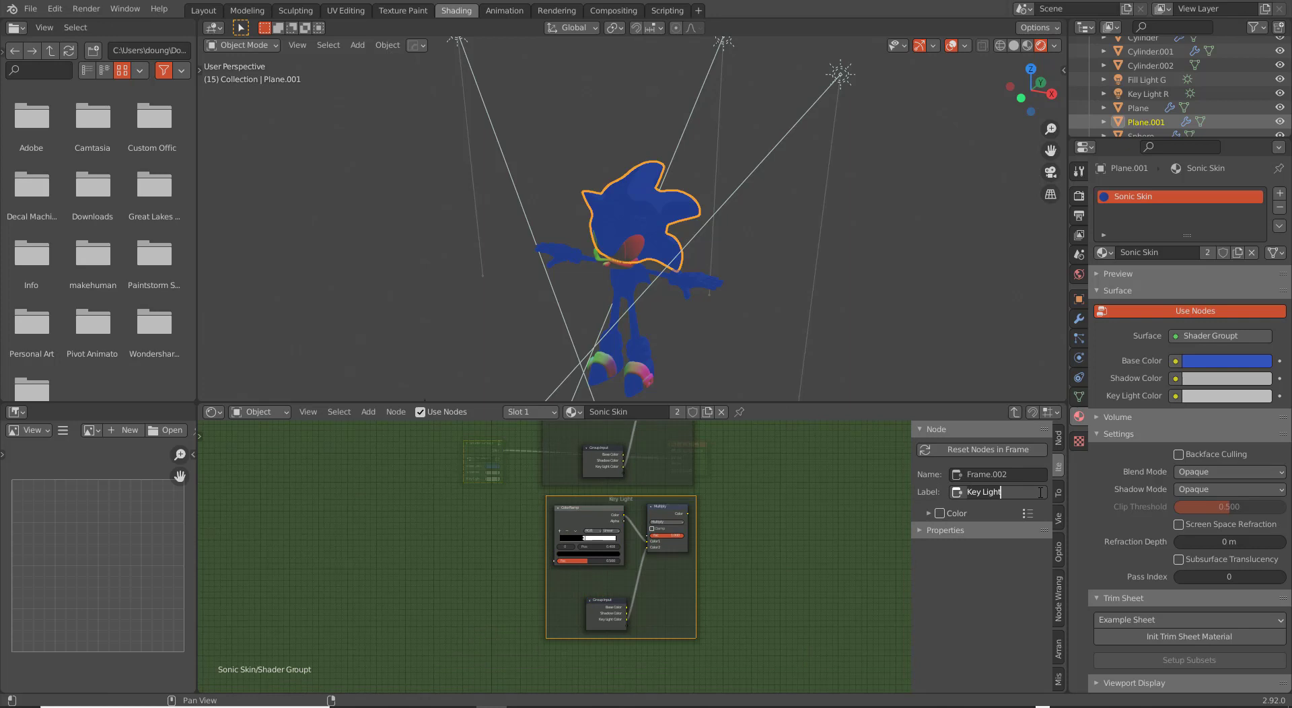
type("Back Light")
key("Return")
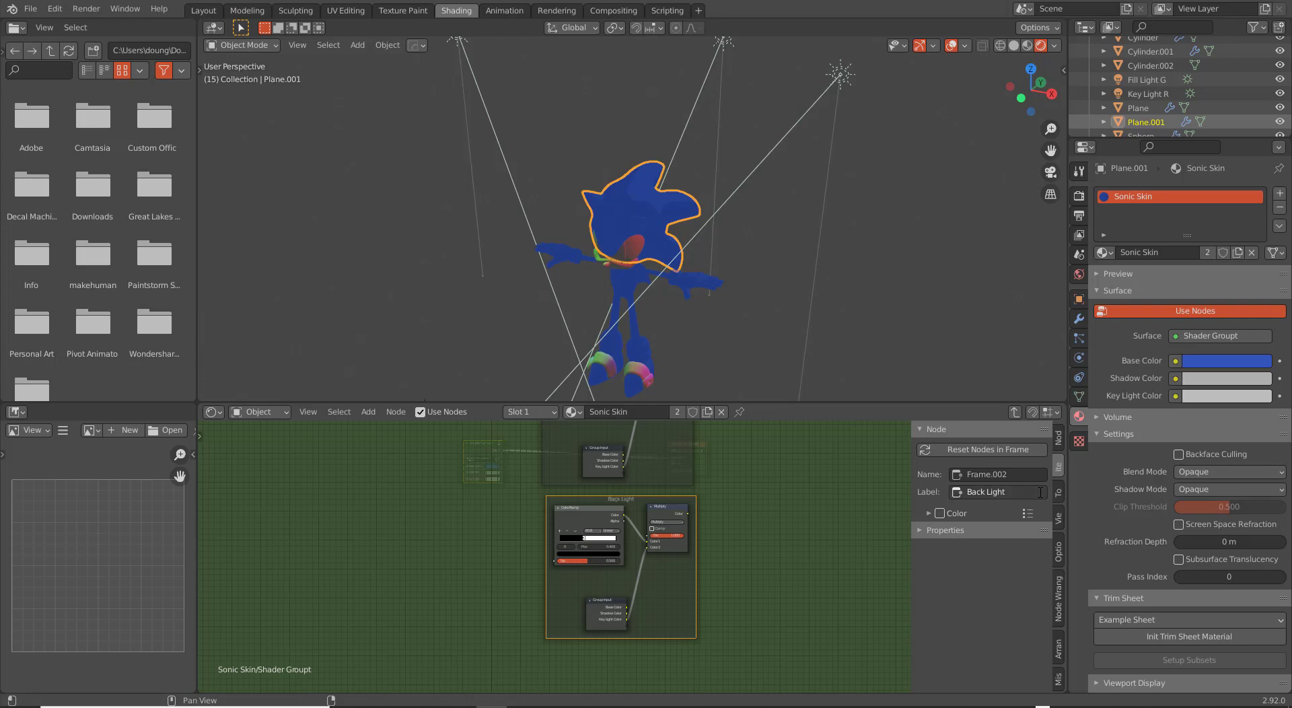
Label the middle frame Fill Light.
middle_click_drag(702, 479, 696, 601)
left_click(668, 584)
left_click(1015, 493)
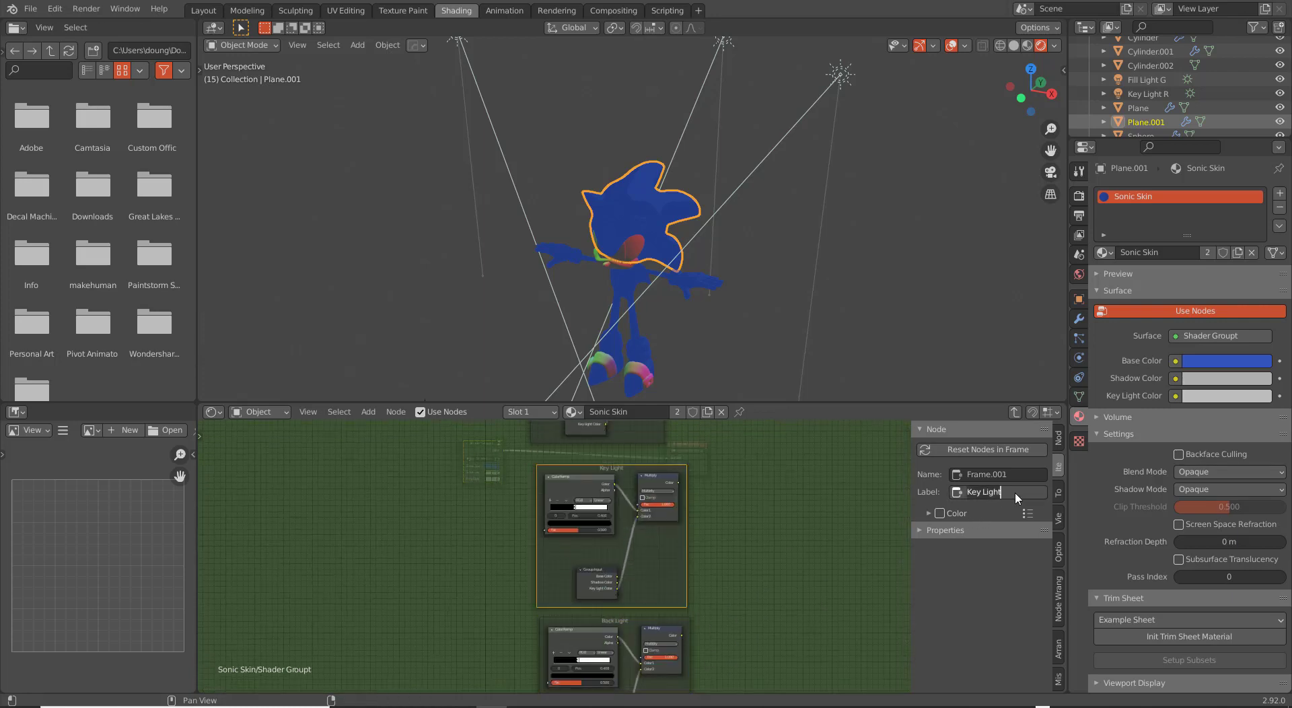
type("Fill Light")
key("Return")
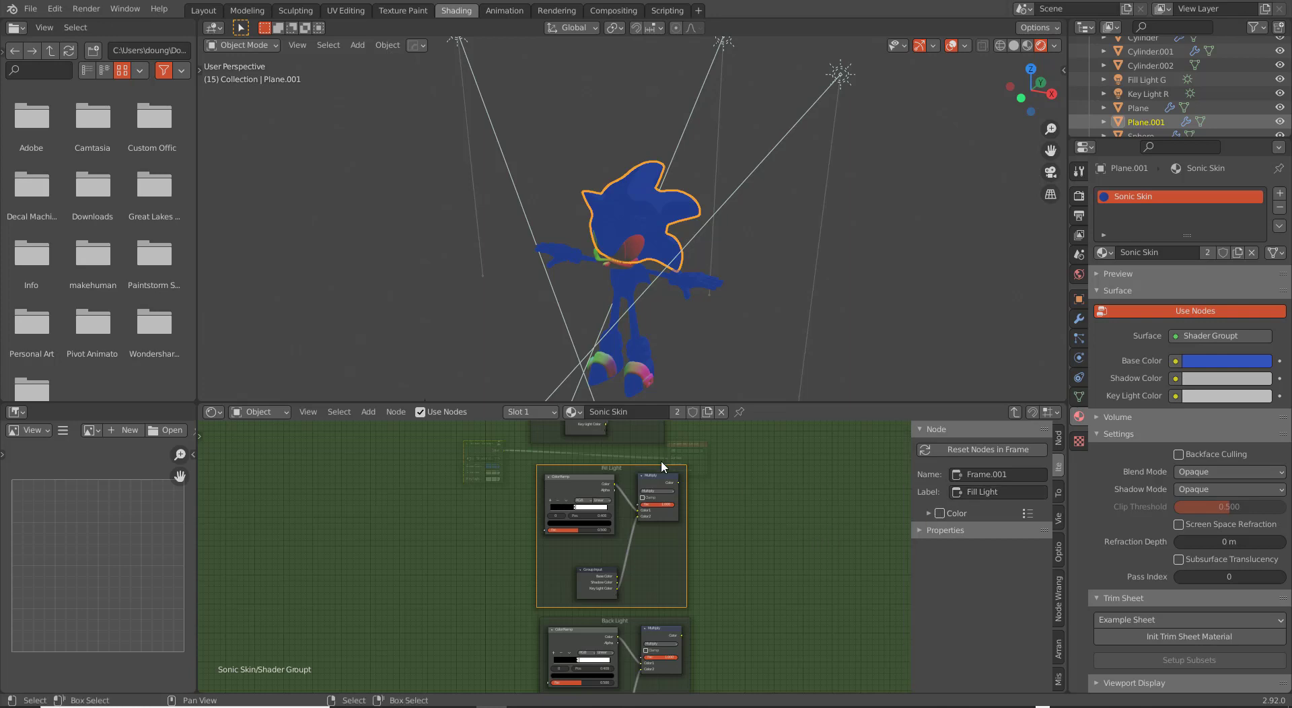
Add a MixRGB node to the shader group in the empty space beside the Fill Light frame.
middle_click_drag(737, 506, 606, 582)
scroll(692, 581, "down", 1)
left_click_drag(725, 467, 779, 462)
key("shift+a")
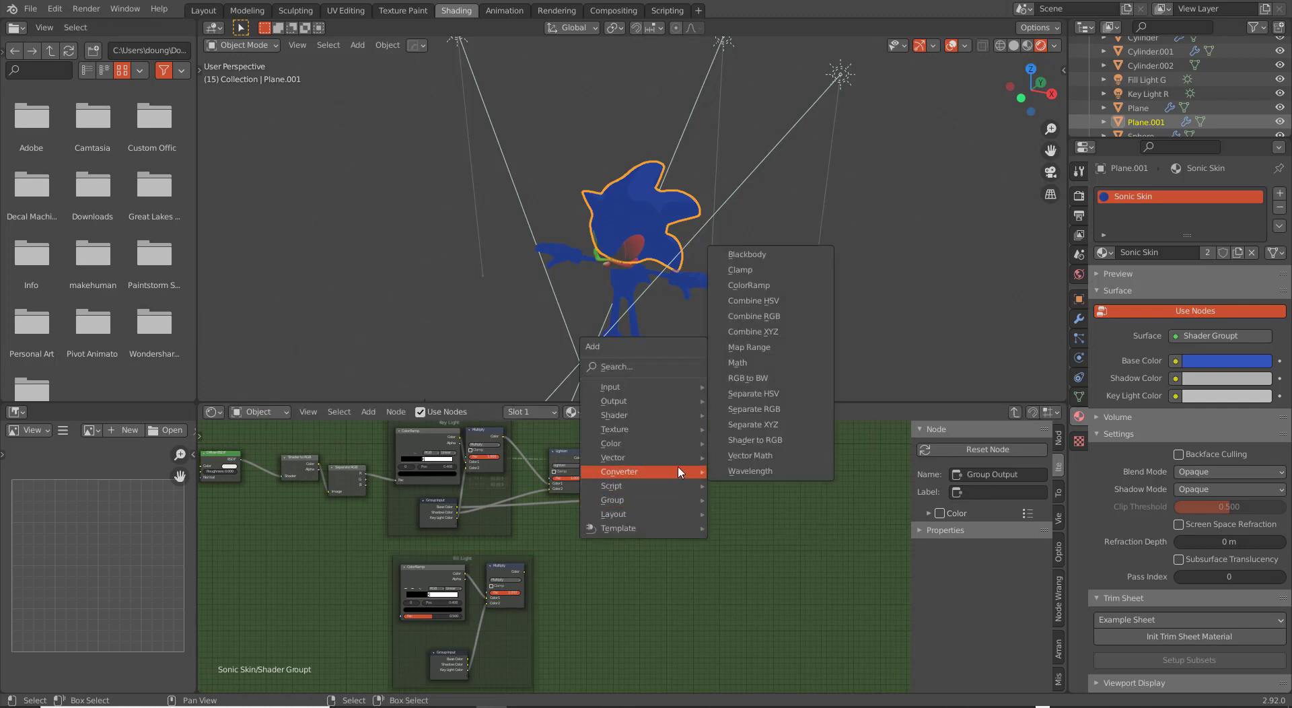
mouse_move(679, 452)
left_click(752, 523)
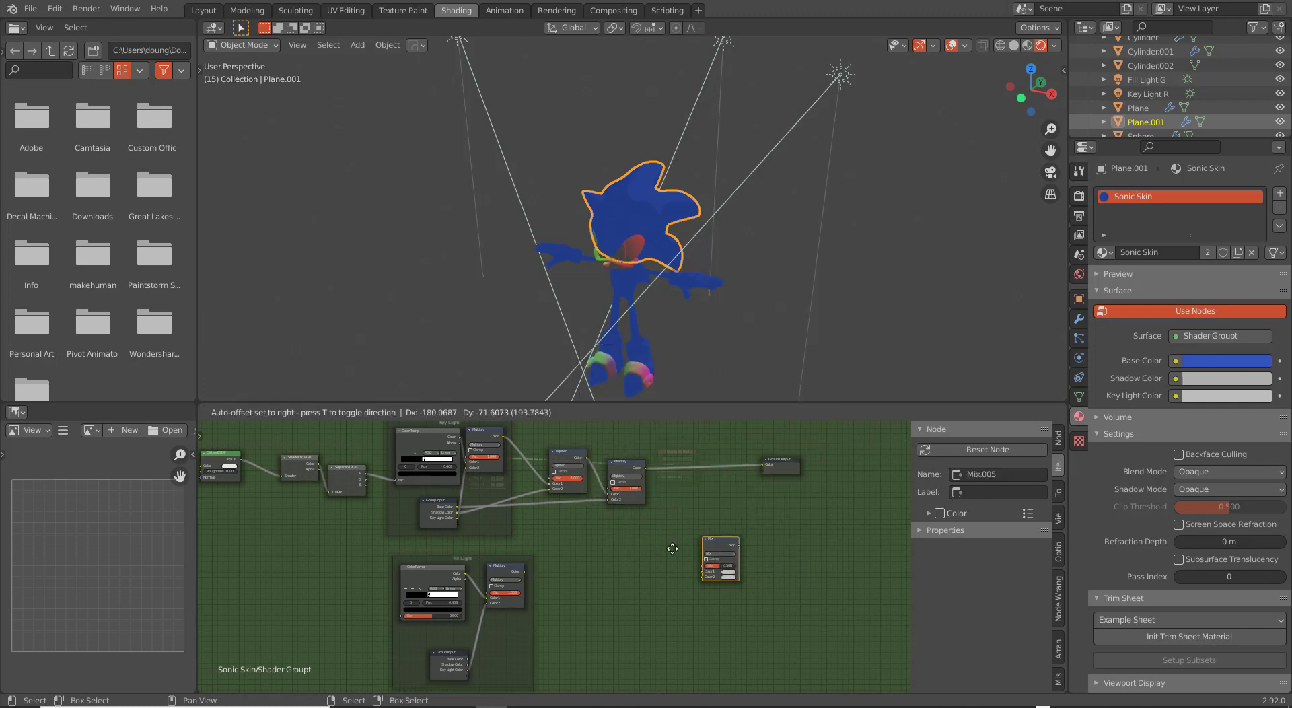
left_click(645, 611)
Set the new Mix node's blending mode to Add and its factor to 1.000.
scroll(645, 611, "up", 2)
left_click(657, 580)
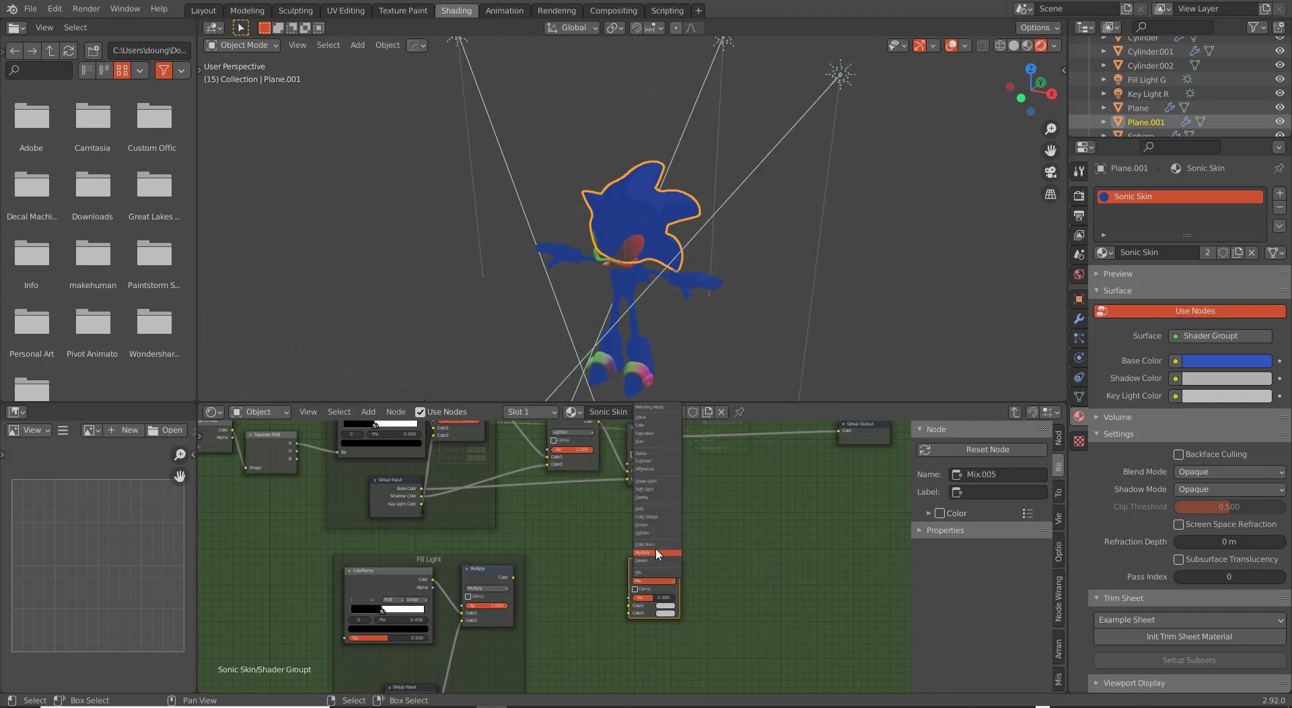
scroll(673, 593, "up", 5)
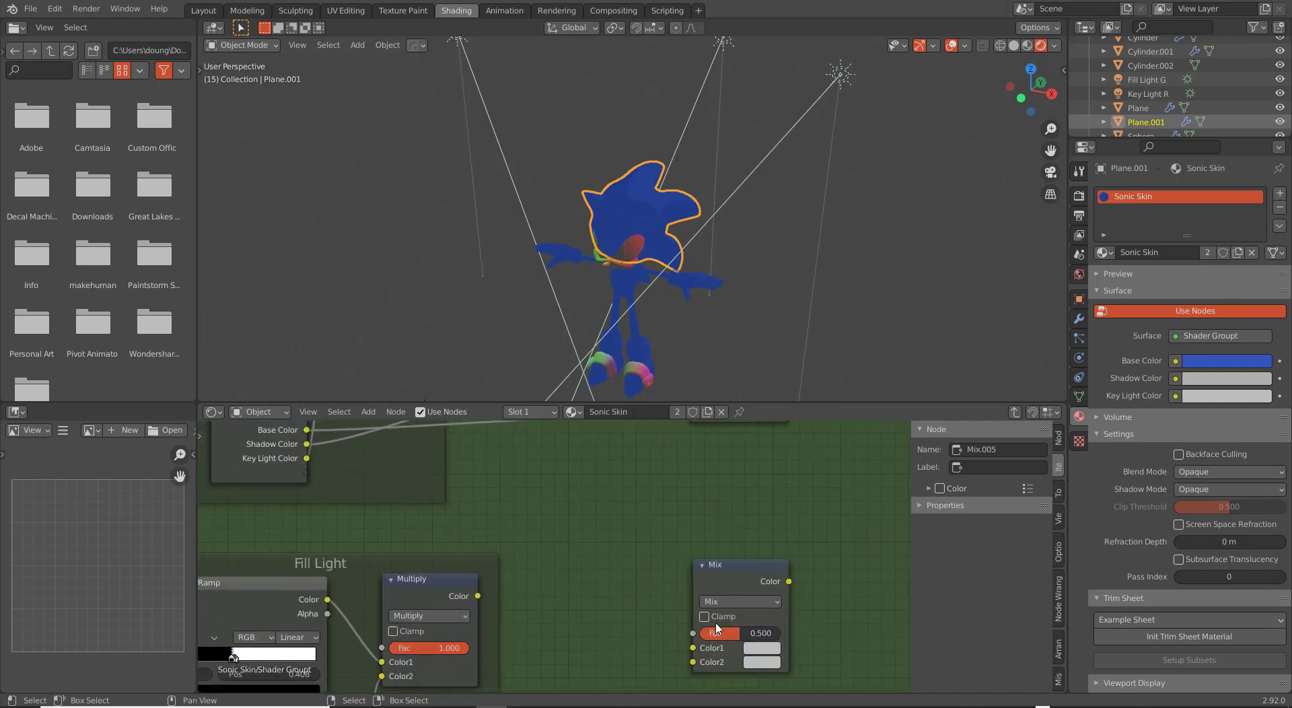
middle_click_drag(617, 532, 599, 514)
left_click(700, 540)
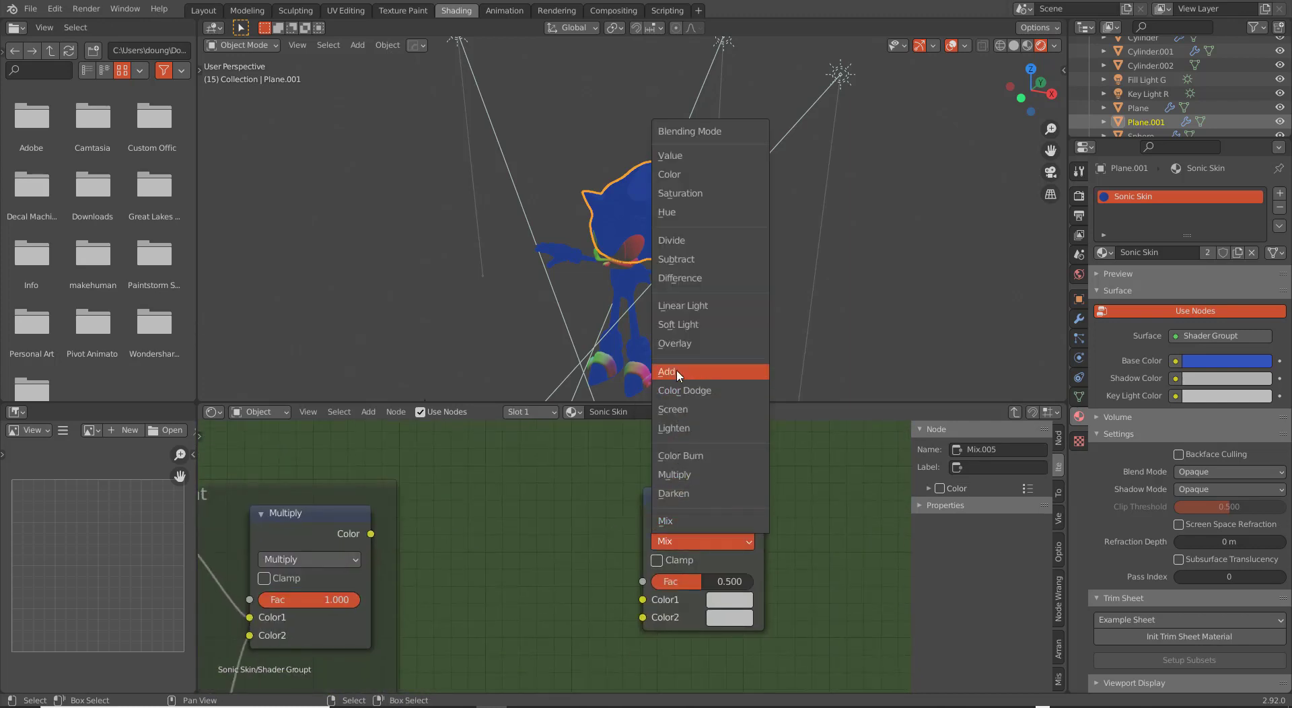
left_click(697, 374)
left_click_drag(700, 589, 755, 581)
scroll(687, 579, "down", 10)
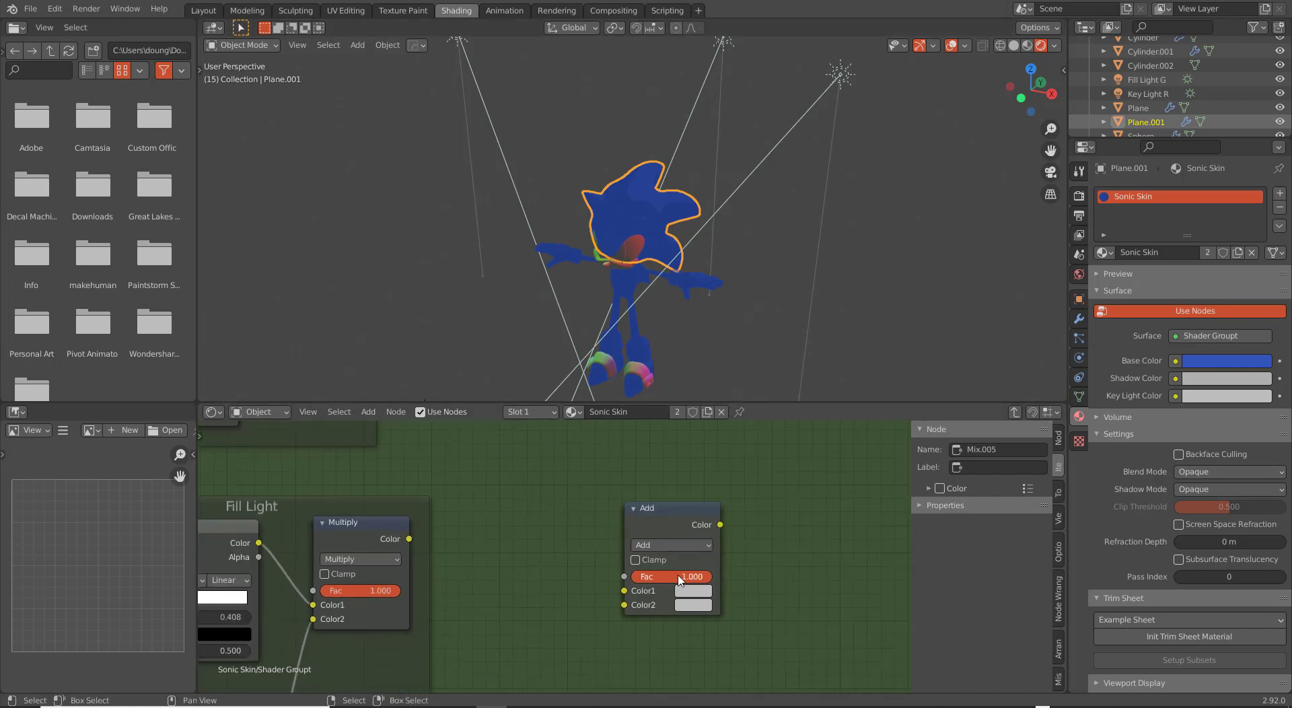
Insert the Add node between the last Multiply and Group Output, and connect the Fill Light Multiply to its Color2.
middle_click_drag(617, 532, 550, 569)
mouse_move(550, 569)
left_mouse_down()
mouse_move(682, 451)
mouse_move(658, 429)
left_mouse_up()
left_click_drag(401, 587, 633, 487)
scroll(620, 587, "down", 5)
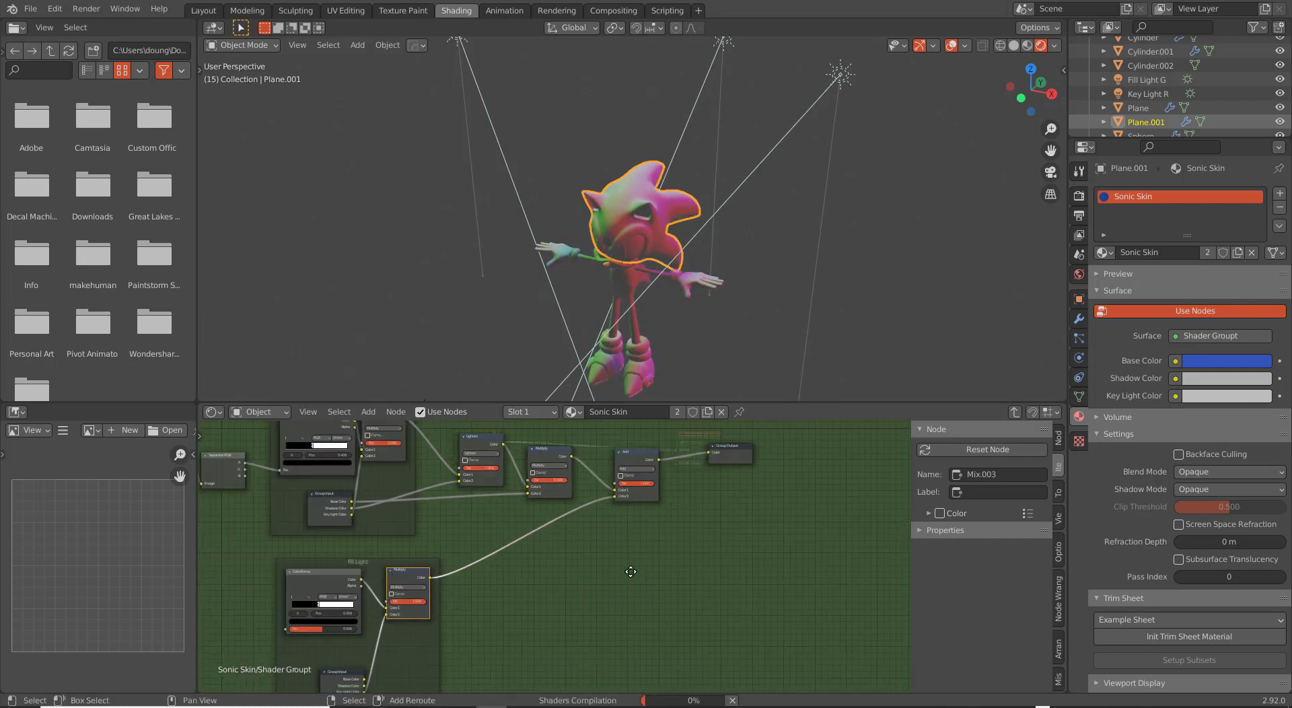
Move Group Output farther from the Add node and insert a duplicate of the Add node between them.
middle_click_drag(674, 463, 692, 448)
left_click_drag(693, 439, 749, 449)
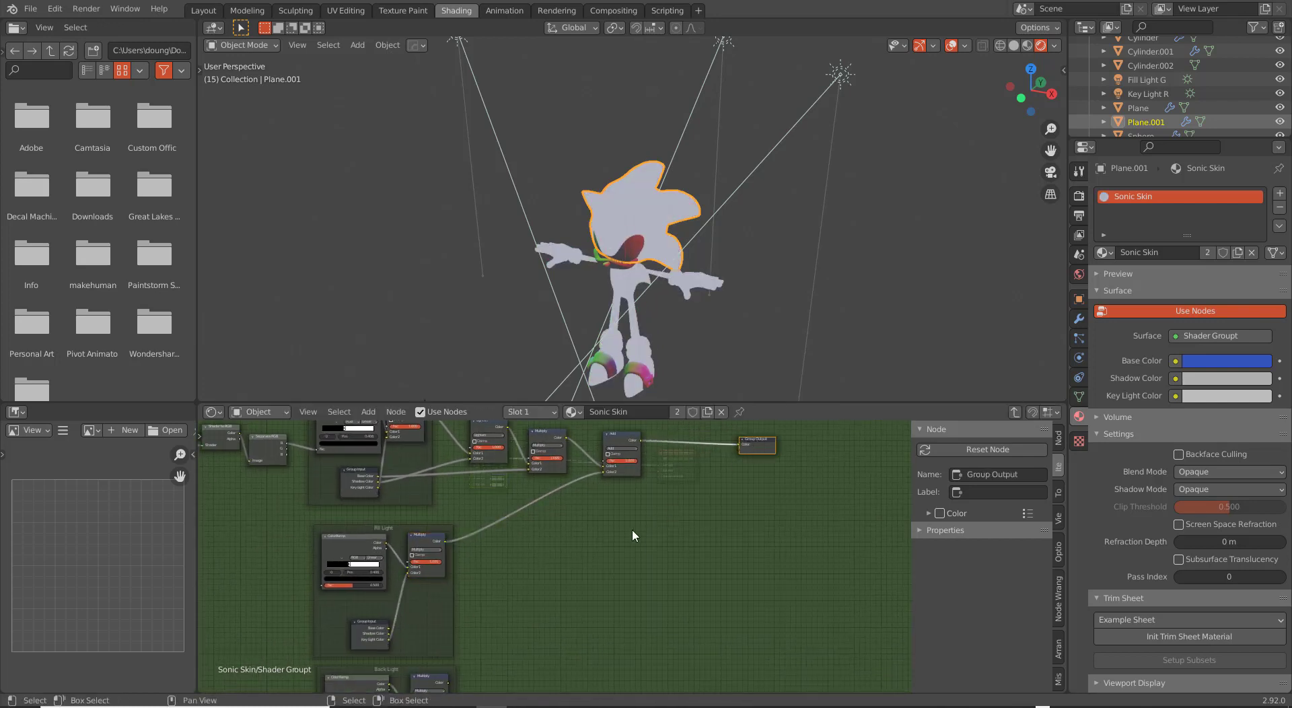
left_click(624, 441)
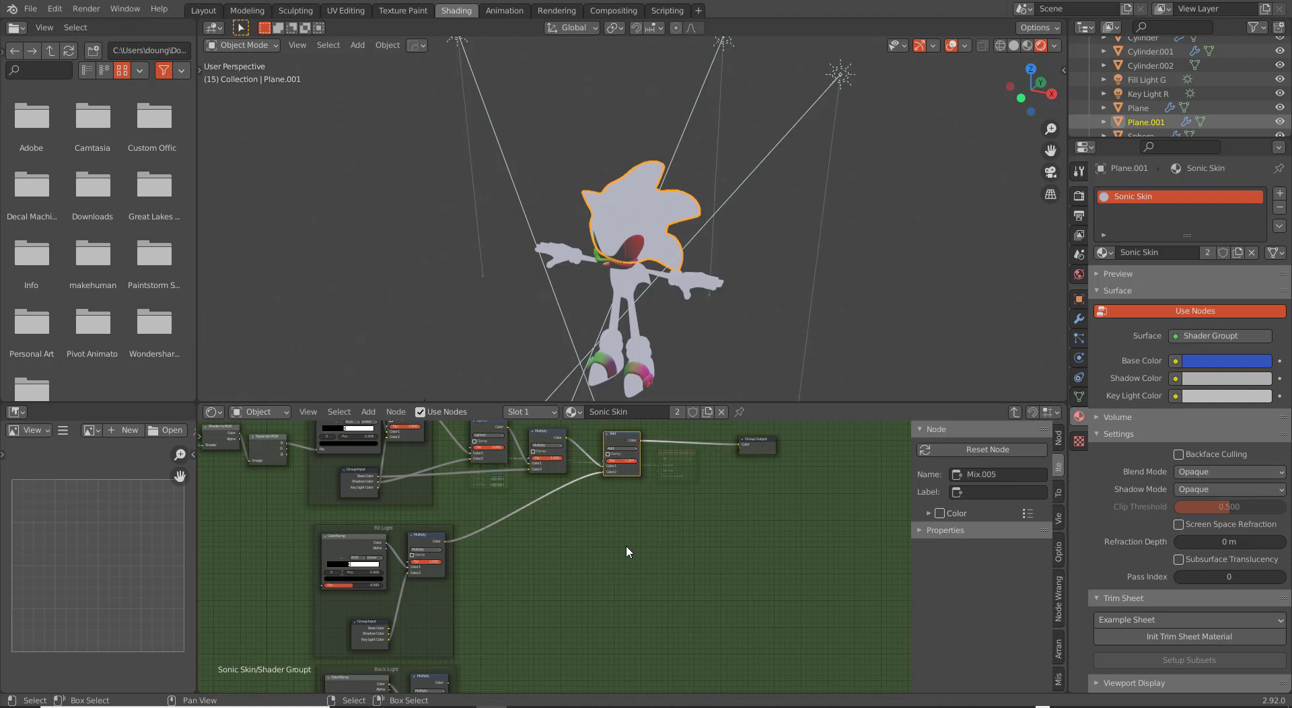
scroll(626, 552, "up", 3)
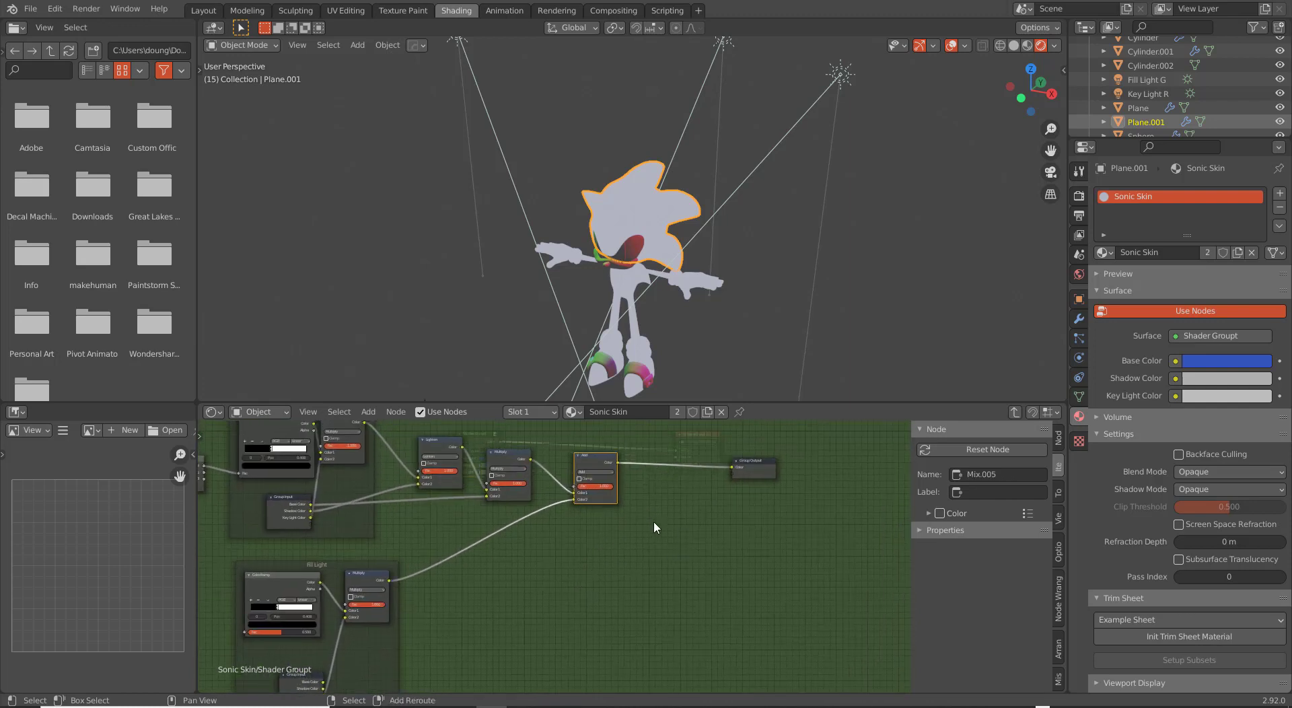
key("shift+d")
left_click(729, 513)
Connect the Back Light frame's Multiply color output to Color2 of the second Add node.
middle_click_drag(532, 644, 563, 541)
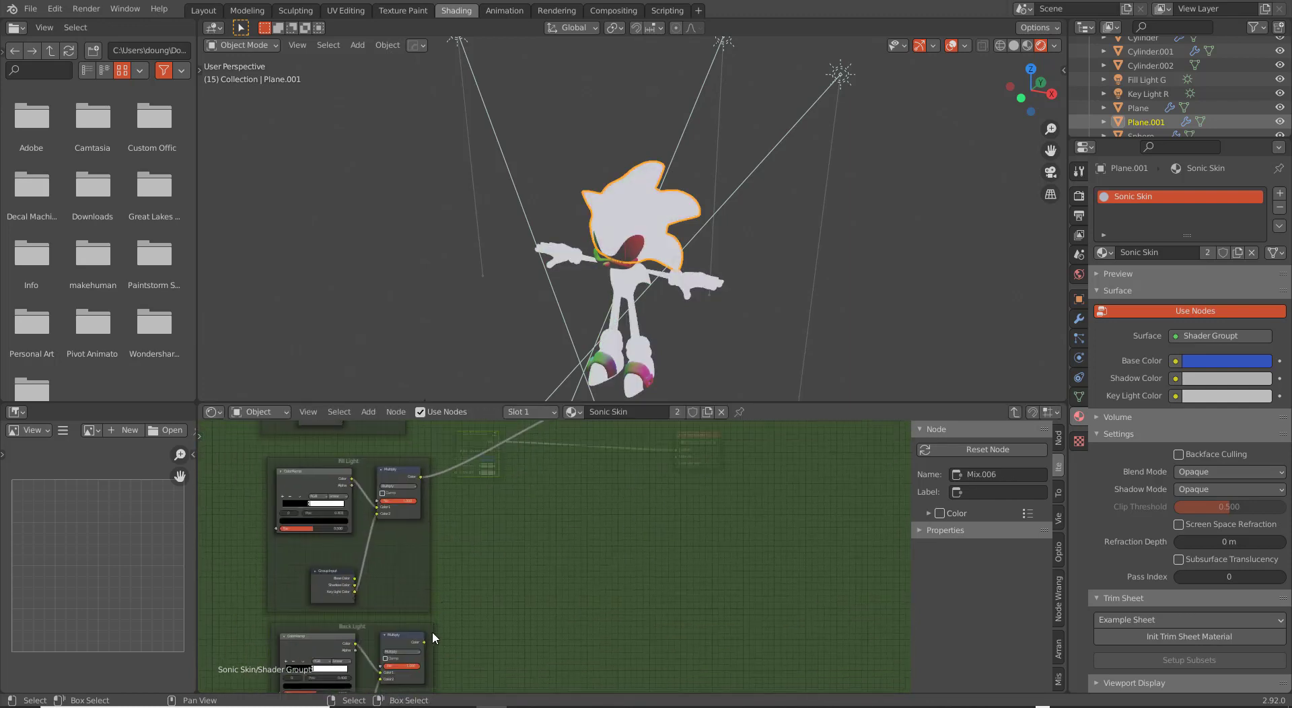
scroll(456, 626, "down", 2)
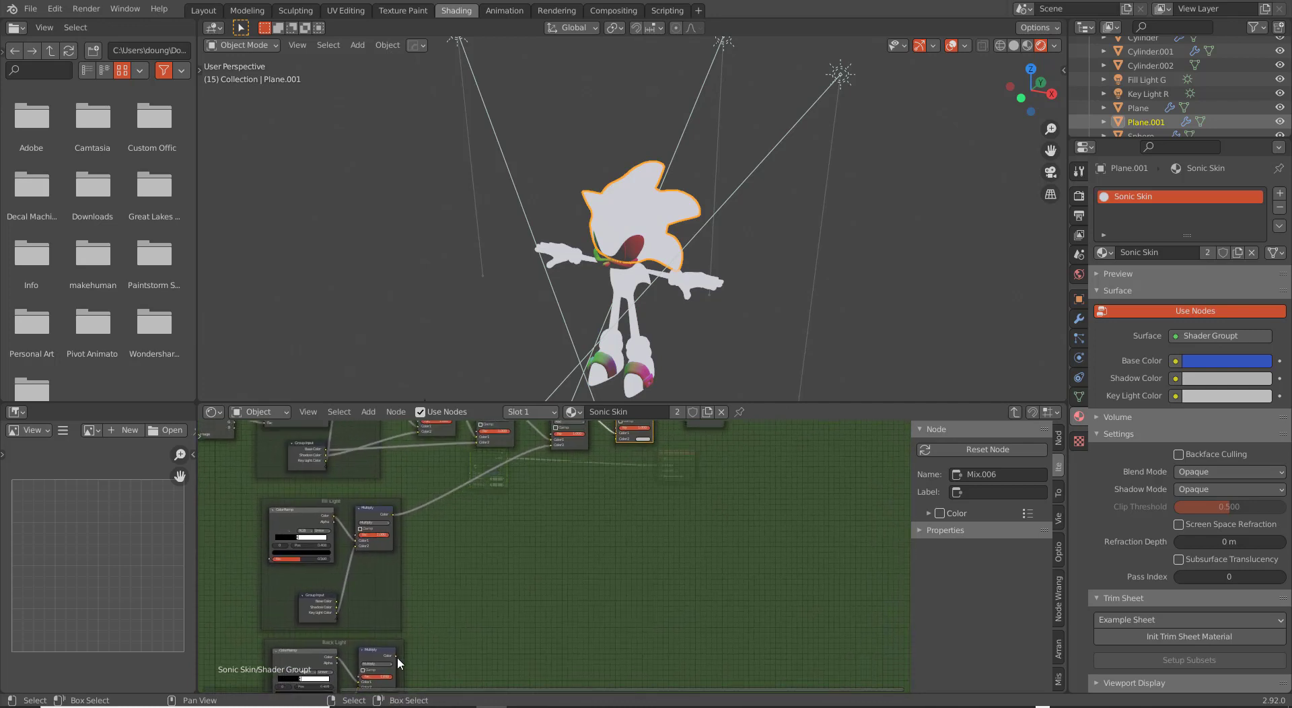
left_click_drag(397, 657, 613, 438)
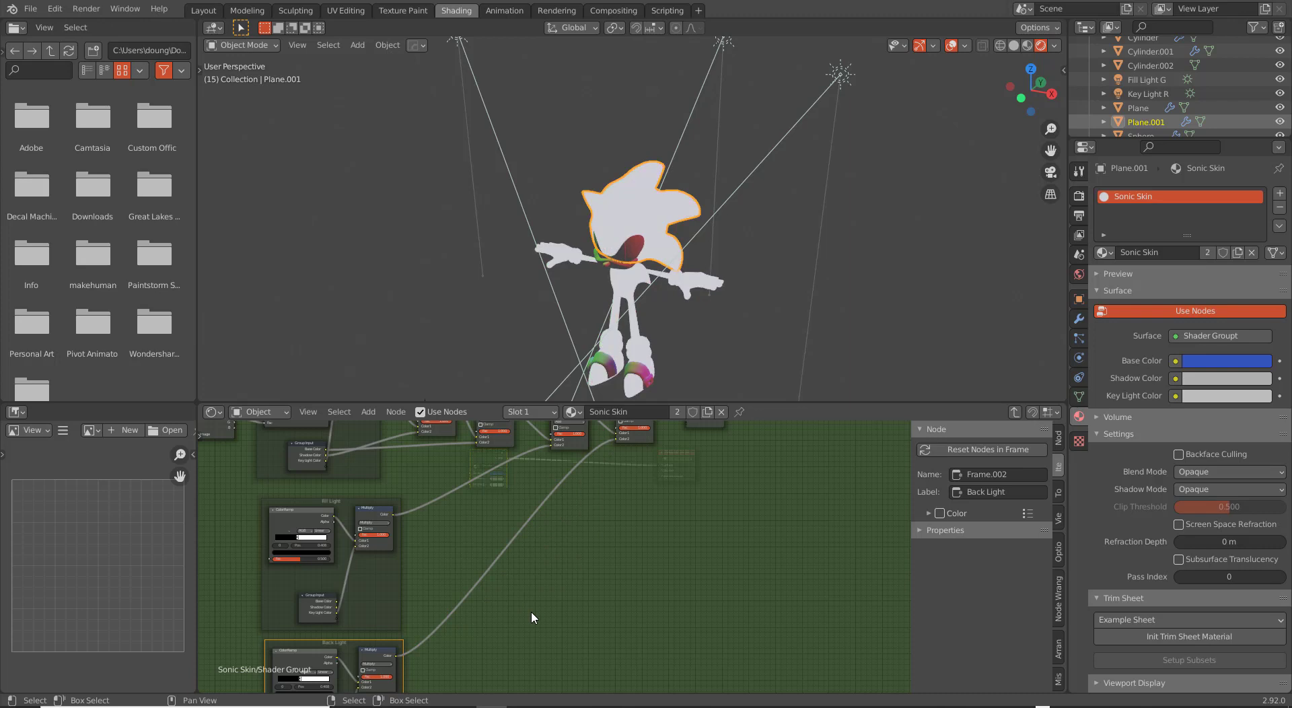
Connect Separate RGB's G output to the Fill Light ColorRamp's Fac and its B output to the Back Light ColorRamp's Fac.
middle_click_drag(511, 573, 827, 516)
scroll(618, 540, "down", 2)
middle_click_drag(617, 540, 546, 608)
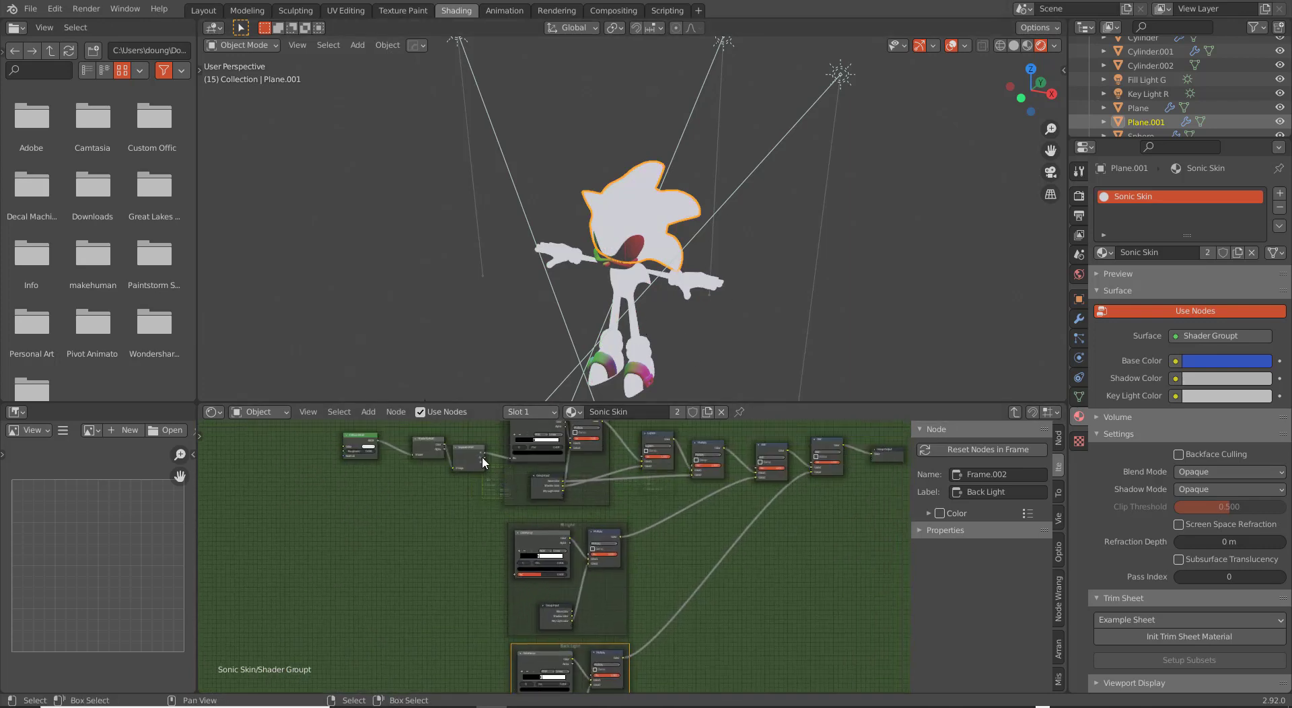
scroll(478, 457, "up", 2)
middle_click_drag(476, 459, 576, 458)
key("ctrl+space")
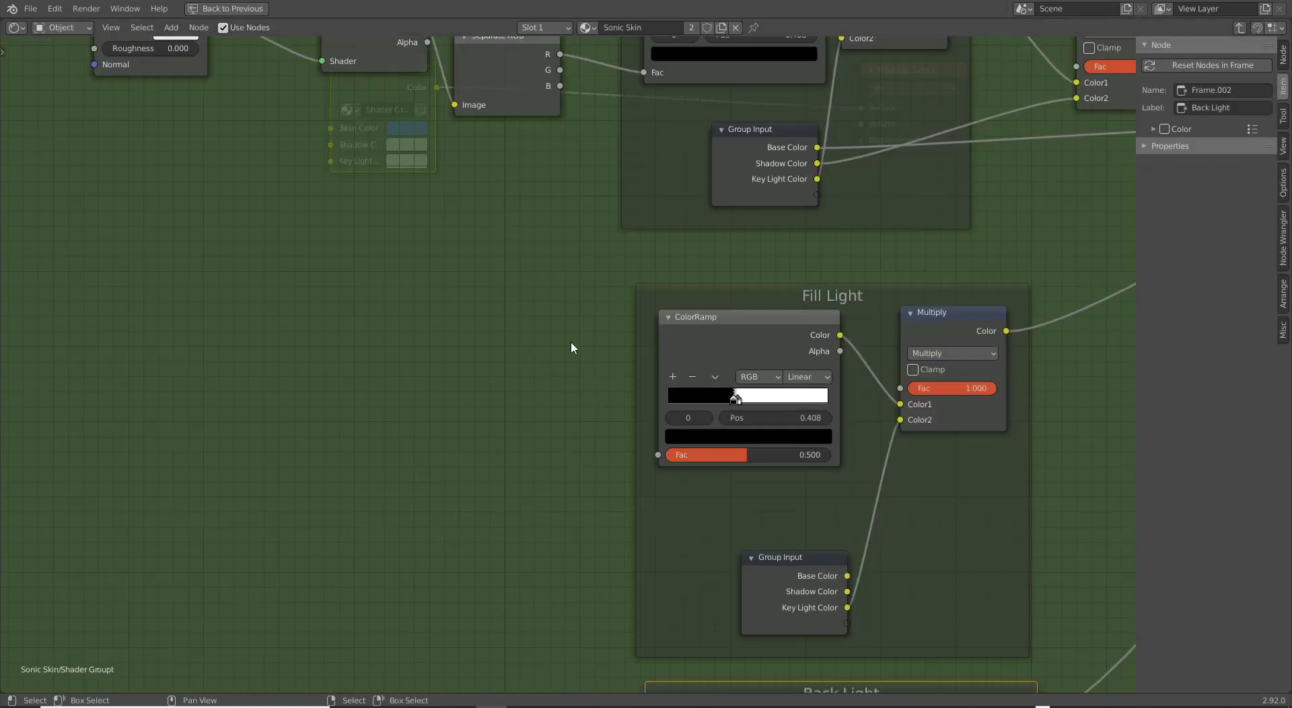
scroll(570, 340, "down", 2)
left_click(551, 176)
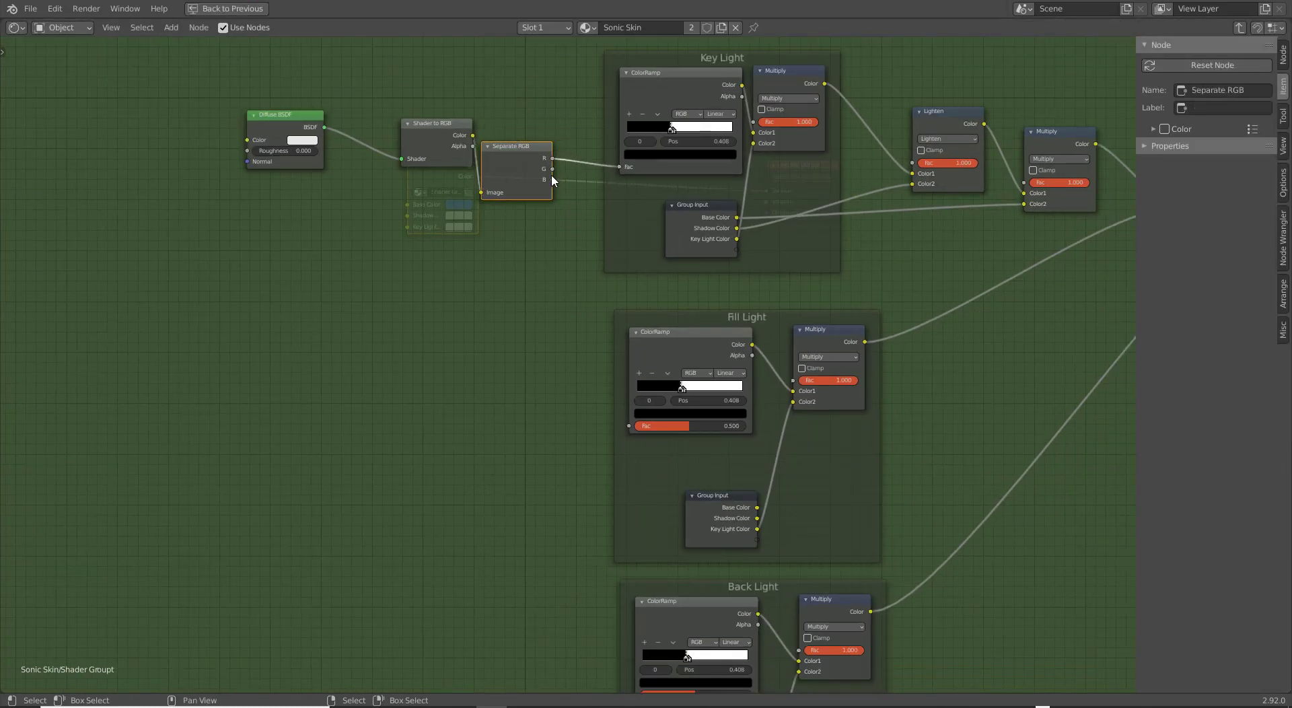
left_click_drag(553, 169, 628, 425)
middle_click_drag(546, 277, 559, 217)
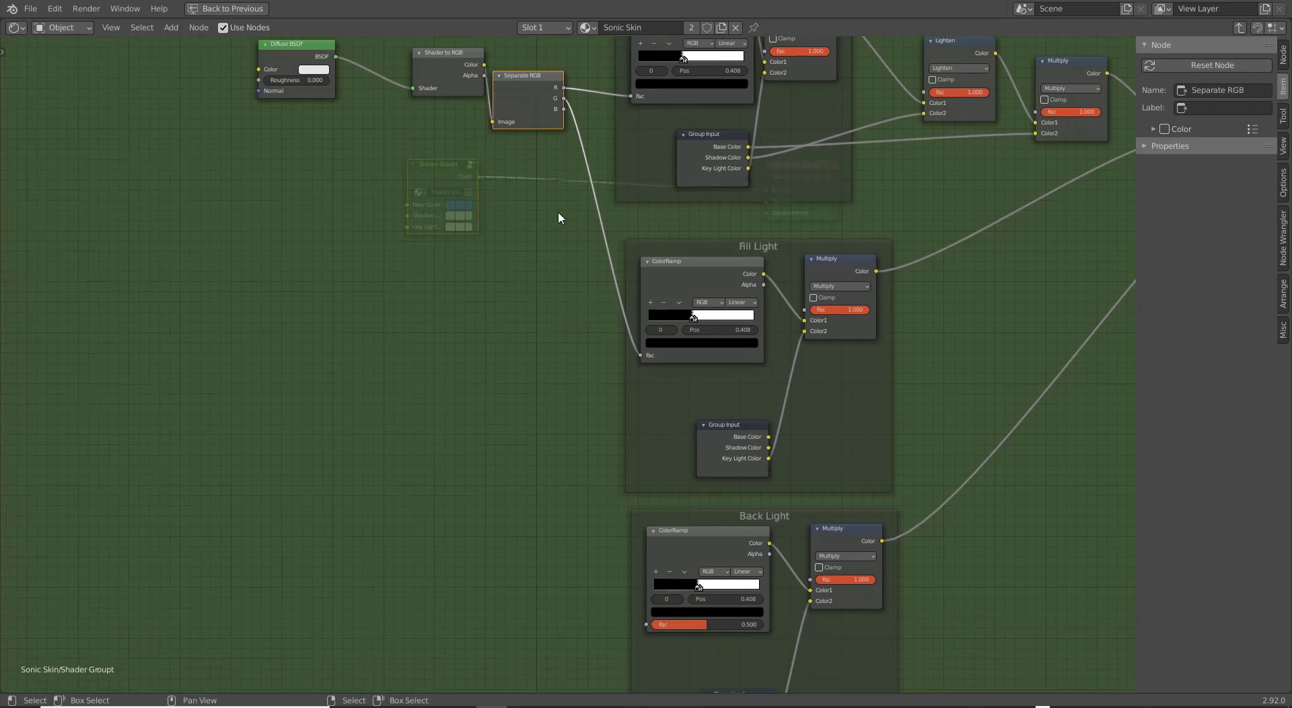
left_click_drag(566, 109, 645, 624)
key("ctrl+space")
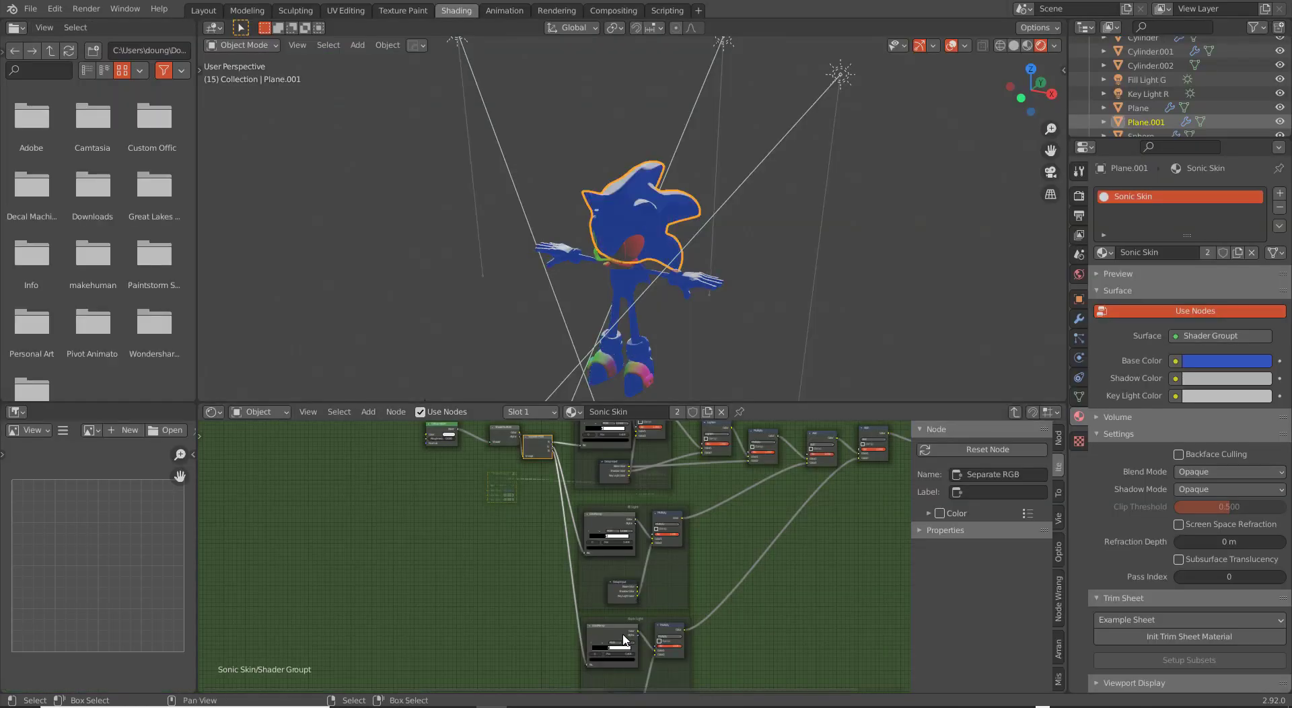
Connect a new Group Input socket in the Fill Light frame to Color2 of that frame's Multiply node.
middle_click_drag(707, 225, 648, 232)
scroll(671, 288, "up", 2)
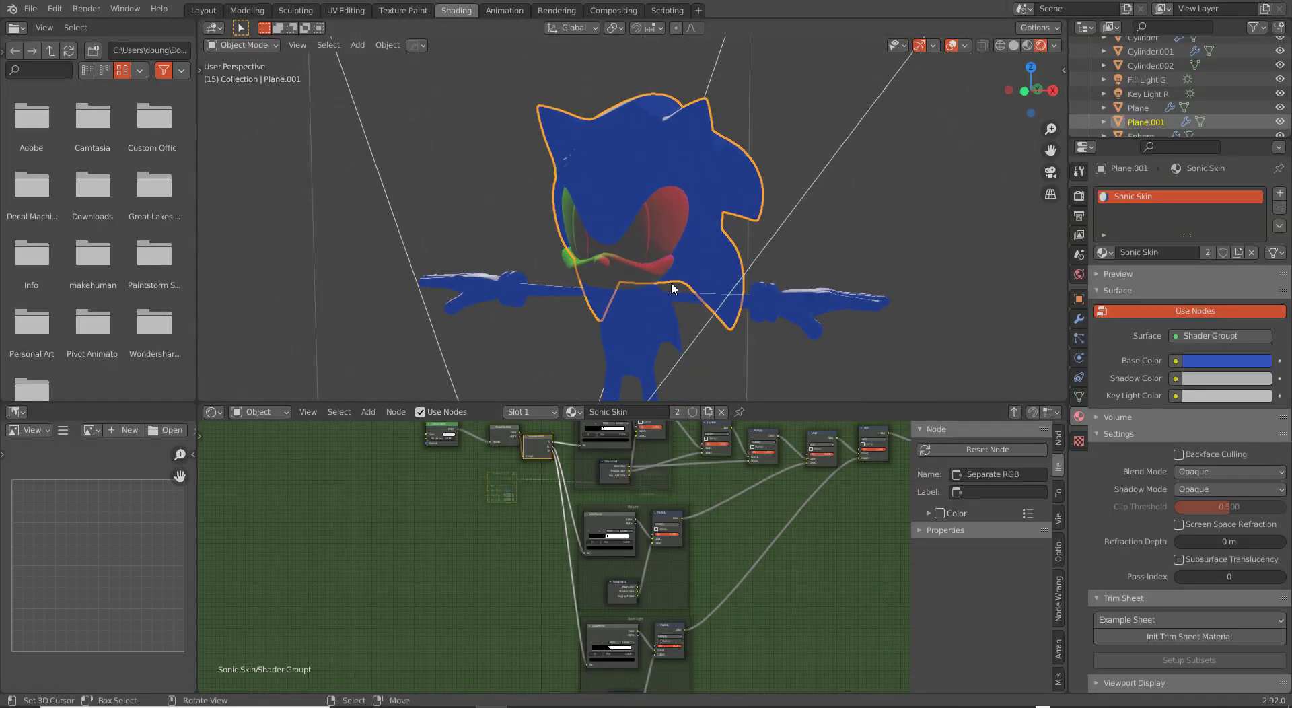
middle_click_drag(772, 571, 608, 591)
scroll(735, 552, "up", 5)
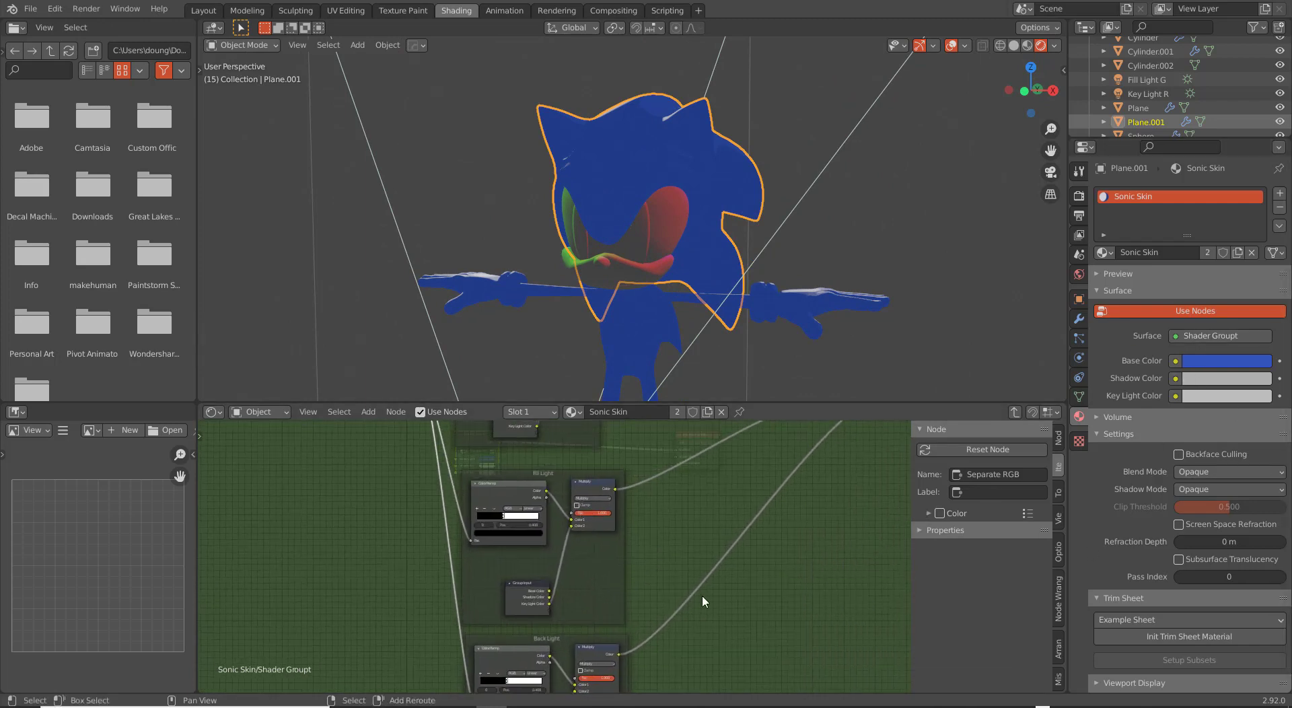
middle_click_drag(701, 595, 783, 595)
scroll(747, 558, "up", 4)
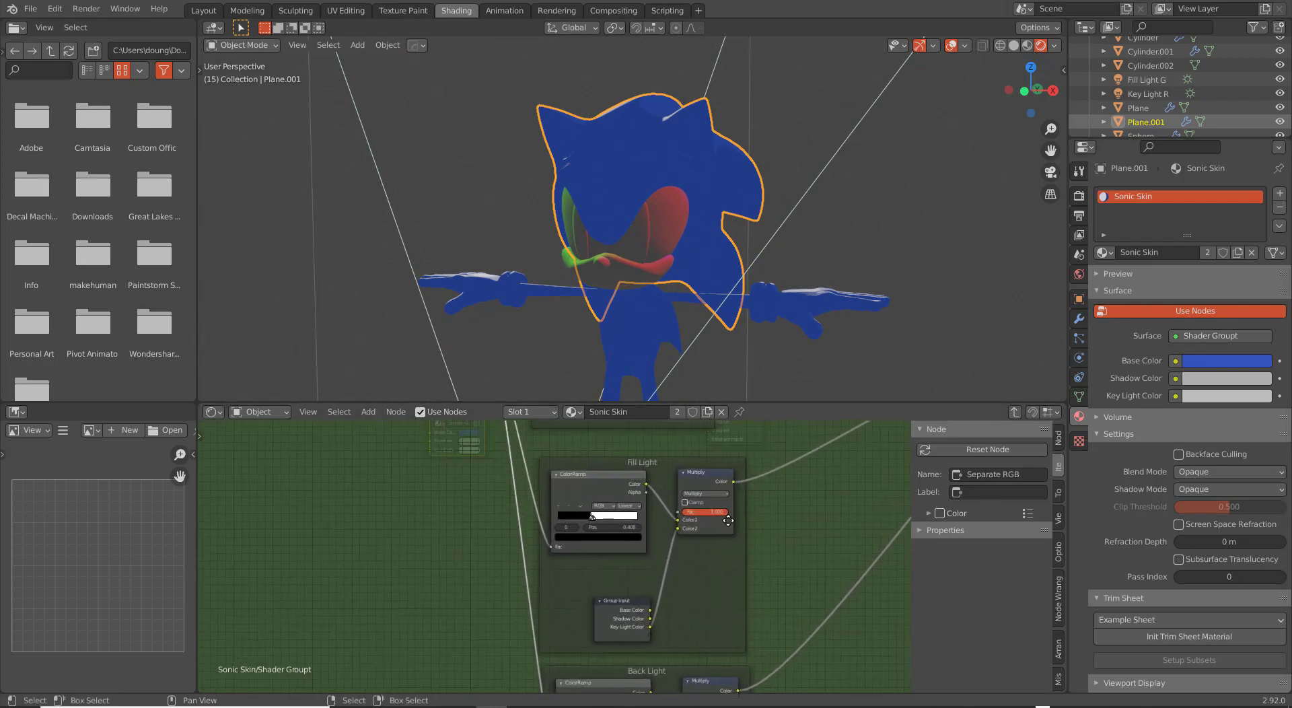
middle_click_drag(590, 573, 672, 491)
scroll(642, 567, "down", 2)
scroll(599, 582, "up", 3)
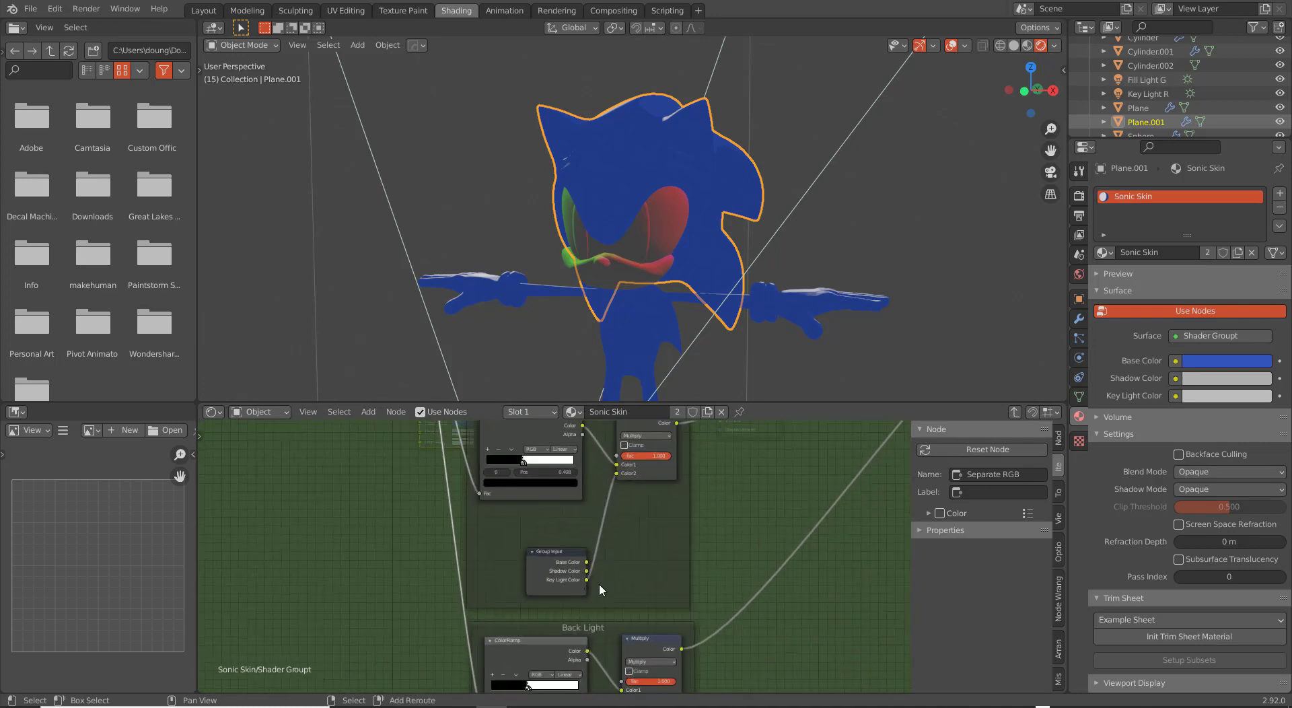
middle_click_drag(593, 584, 544, 606)
left_click_drag(541, 606, 568, 489)
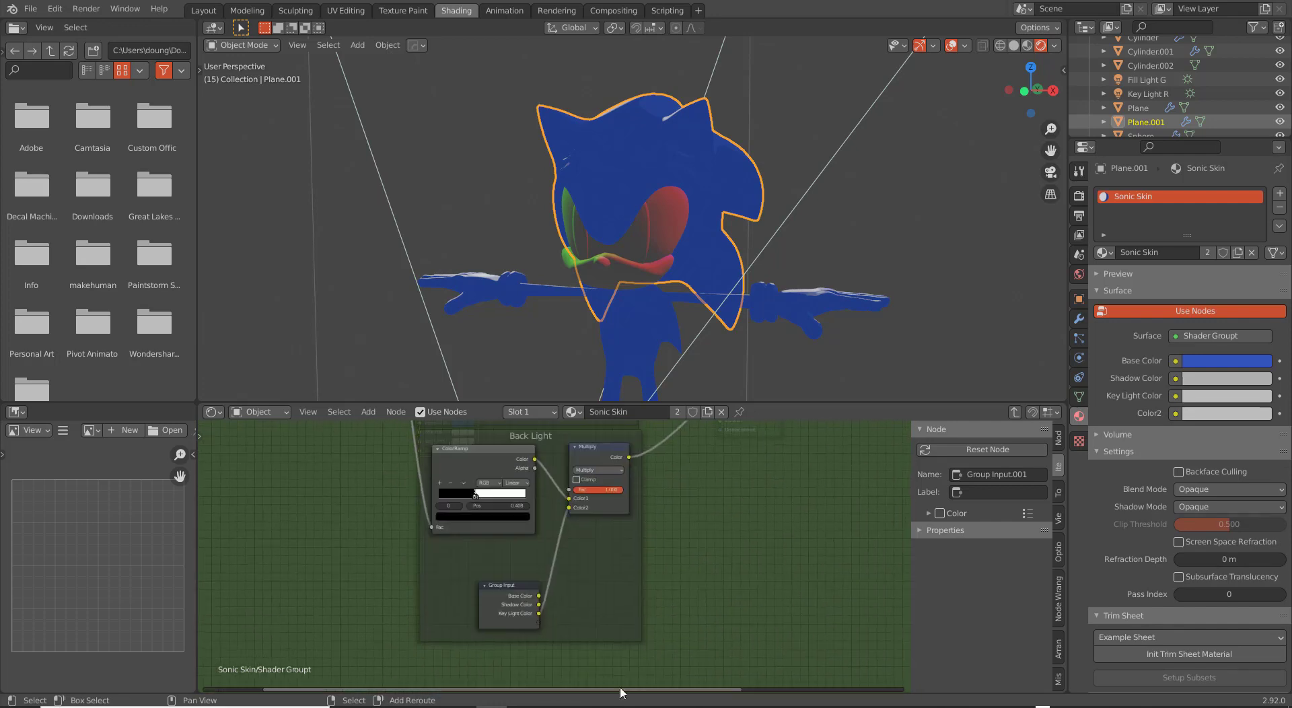
Connect another new Group Input socket in the Back Light frame to Color2 of its Multiply node.
scroll(613, 646, "down", 5, "shift")
scroll(535, 637, "up", 2)
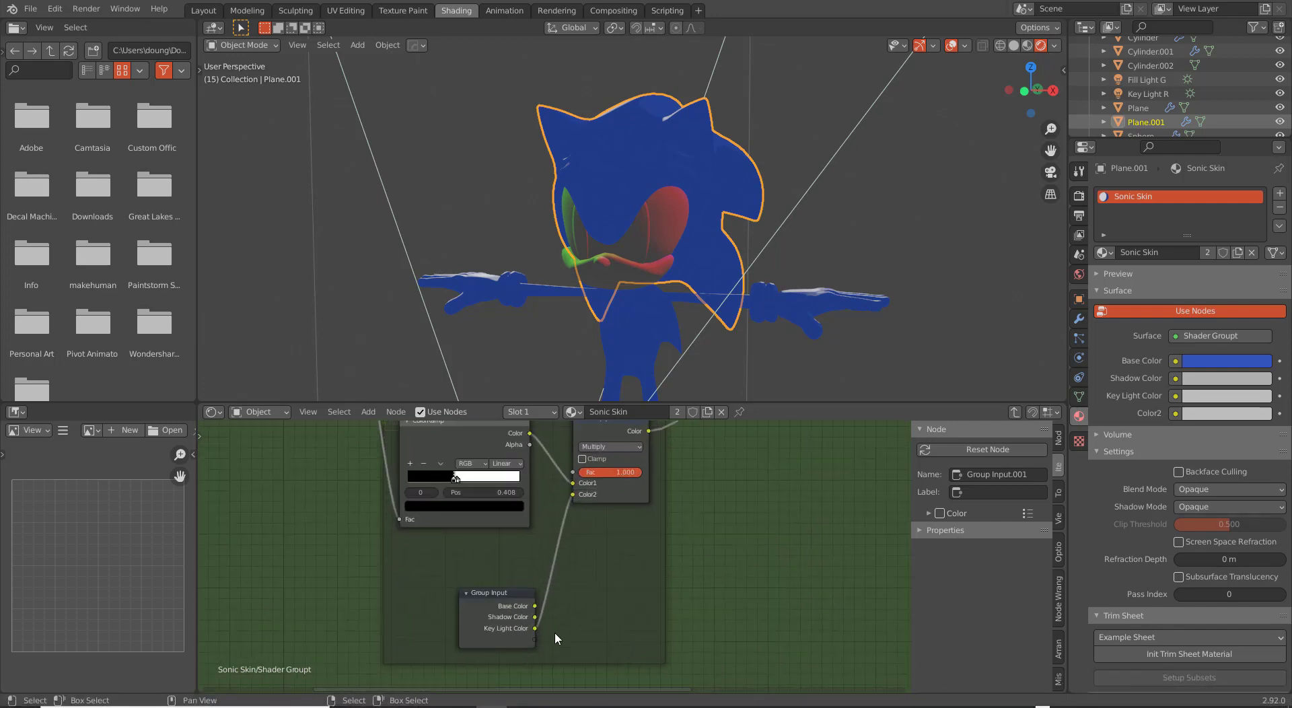
left_click_drag(535, 640, 569, 495)
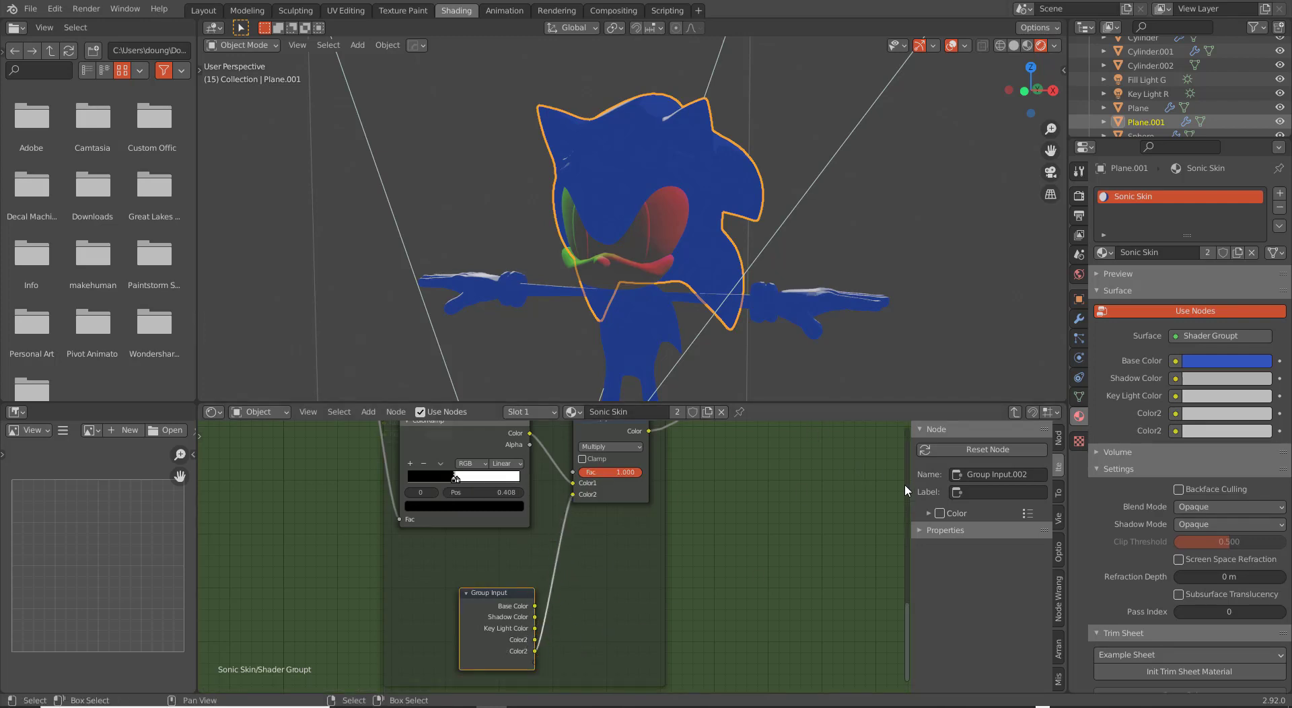
Open the name of the group's first Color2 input for editing.
left_click(1059, 439)
double_click(952, 495)
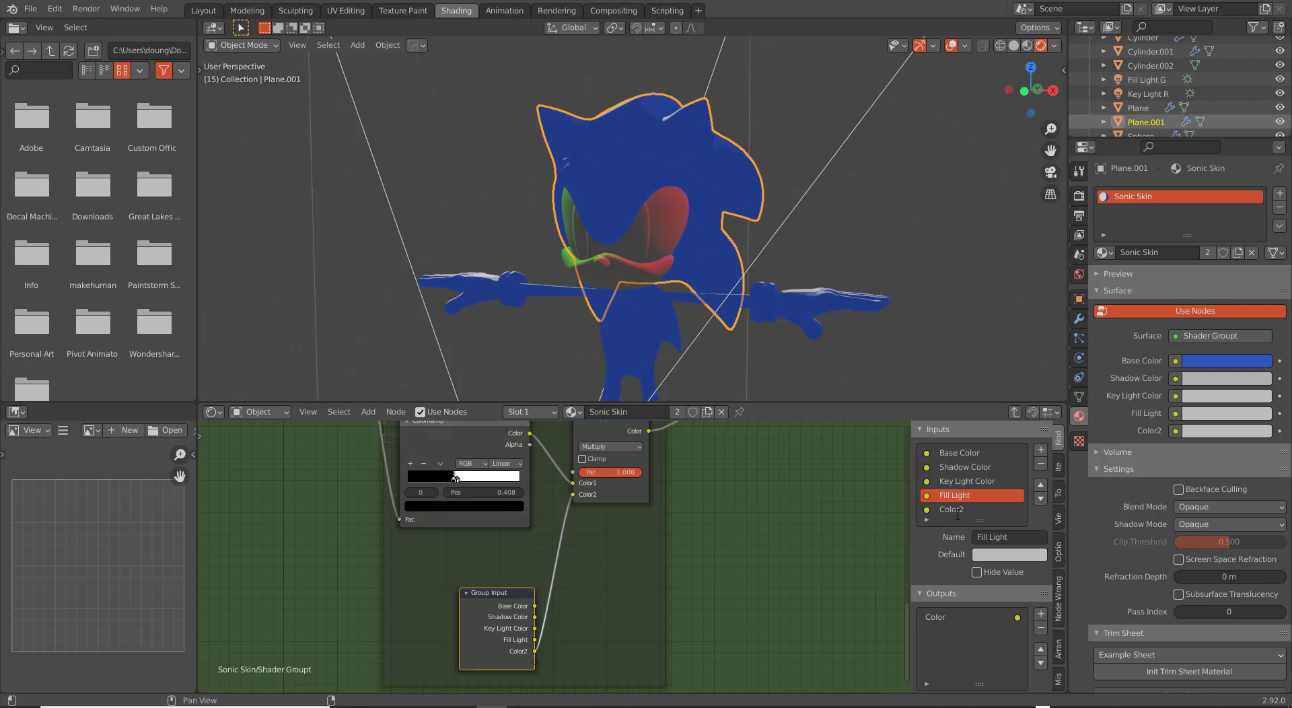
Name the last two group inputs Fill Light Color and Back Light Color.
left_click(958, 512)
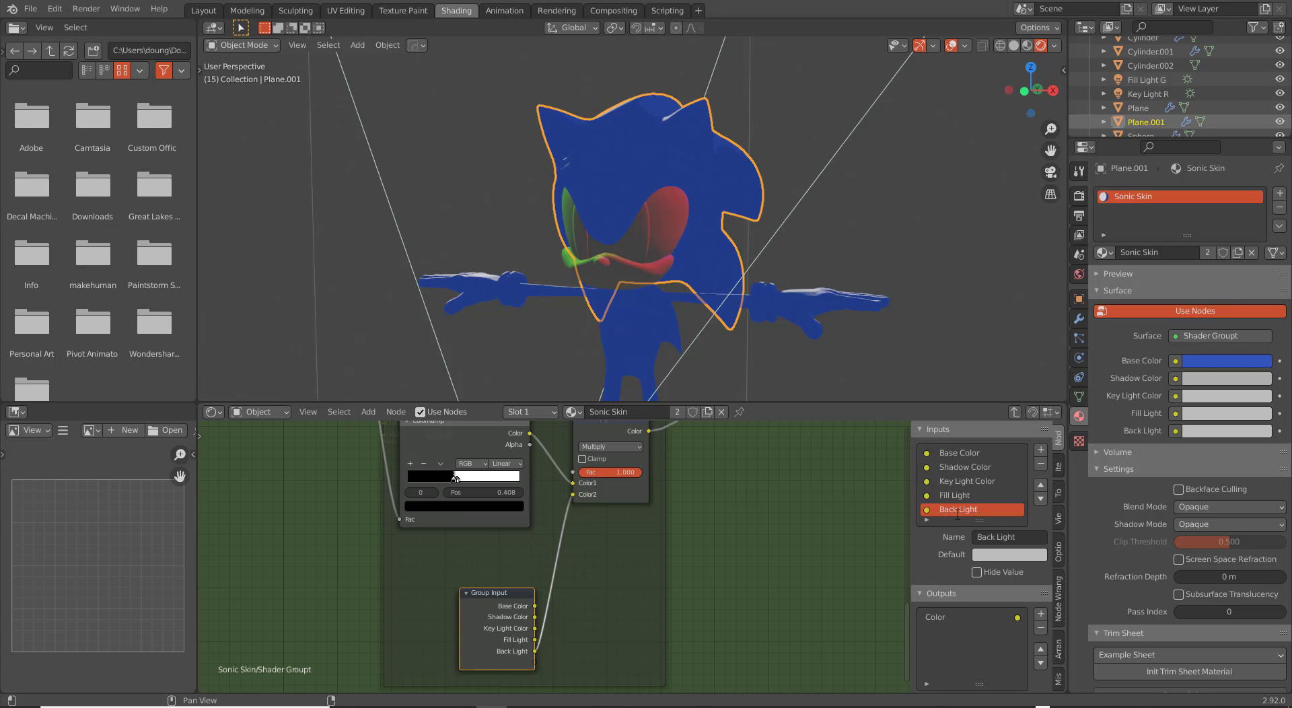
left_click(971, 496)
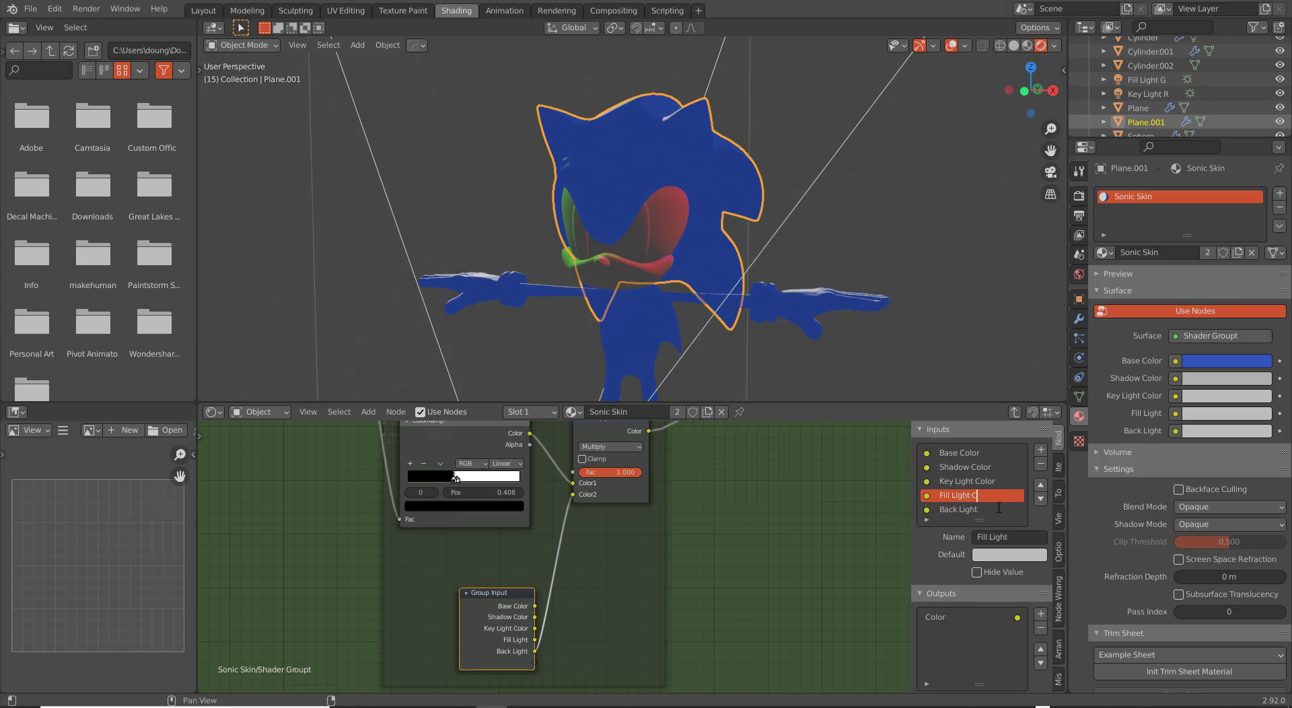
type("Color")
key("Return")
double_click(999, 509)
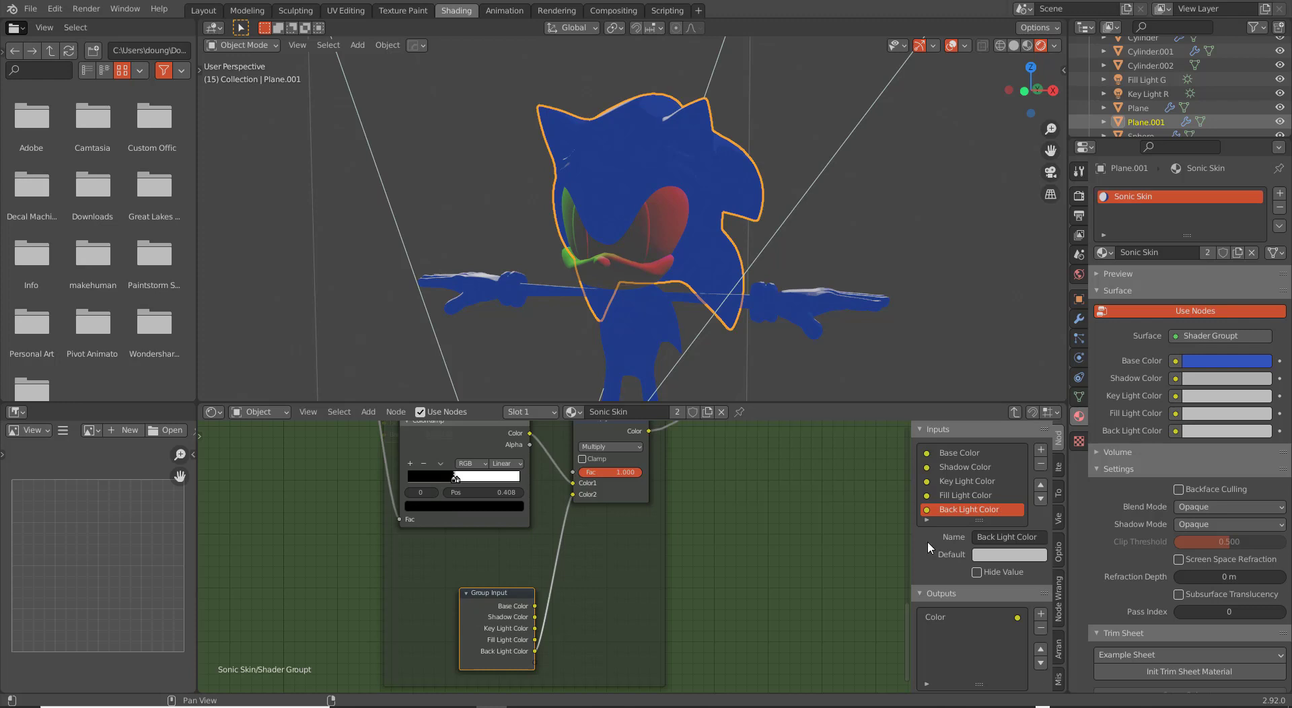
Rotate the red Key Light R and move it farther out to Sonic's side.
middle_click_drag(668, 520, 641, 581)
scroll(641, 581, "down", 3)
scroll(764, 229, "down", 8)
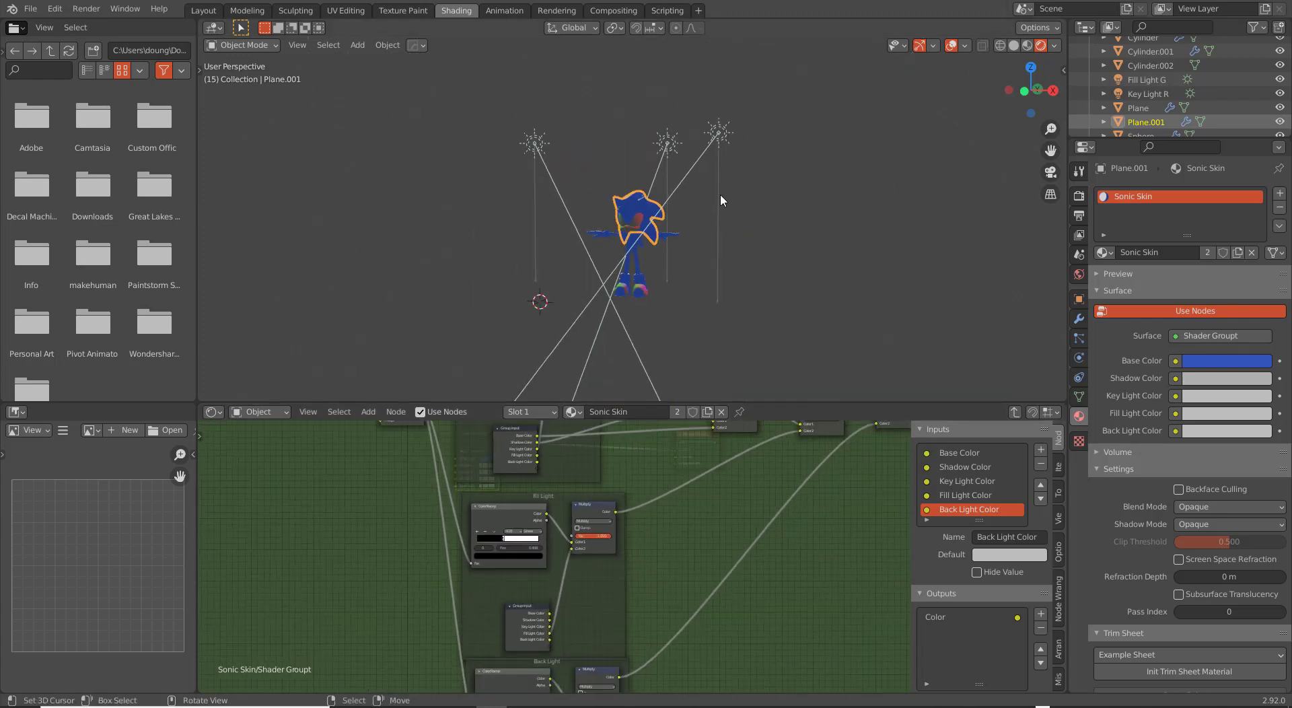
left_click(724, 169)
scroll(700, 299, "up", 6)
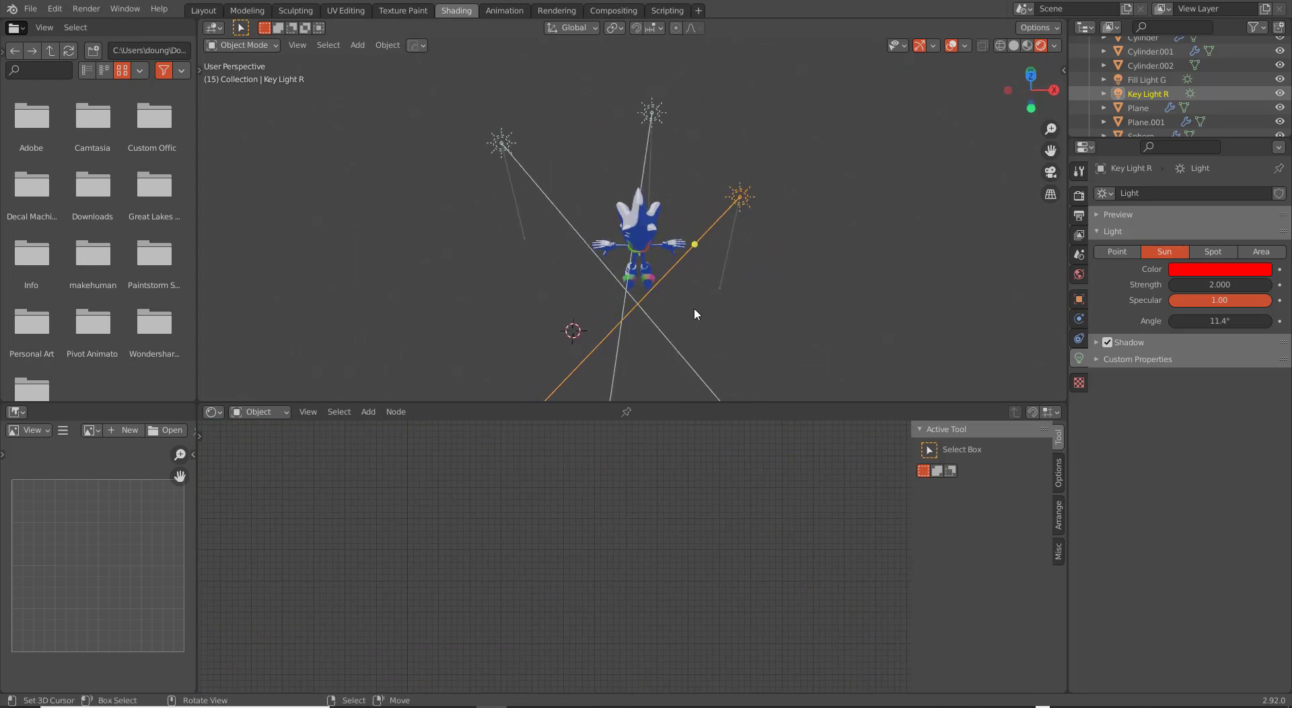
key("r")
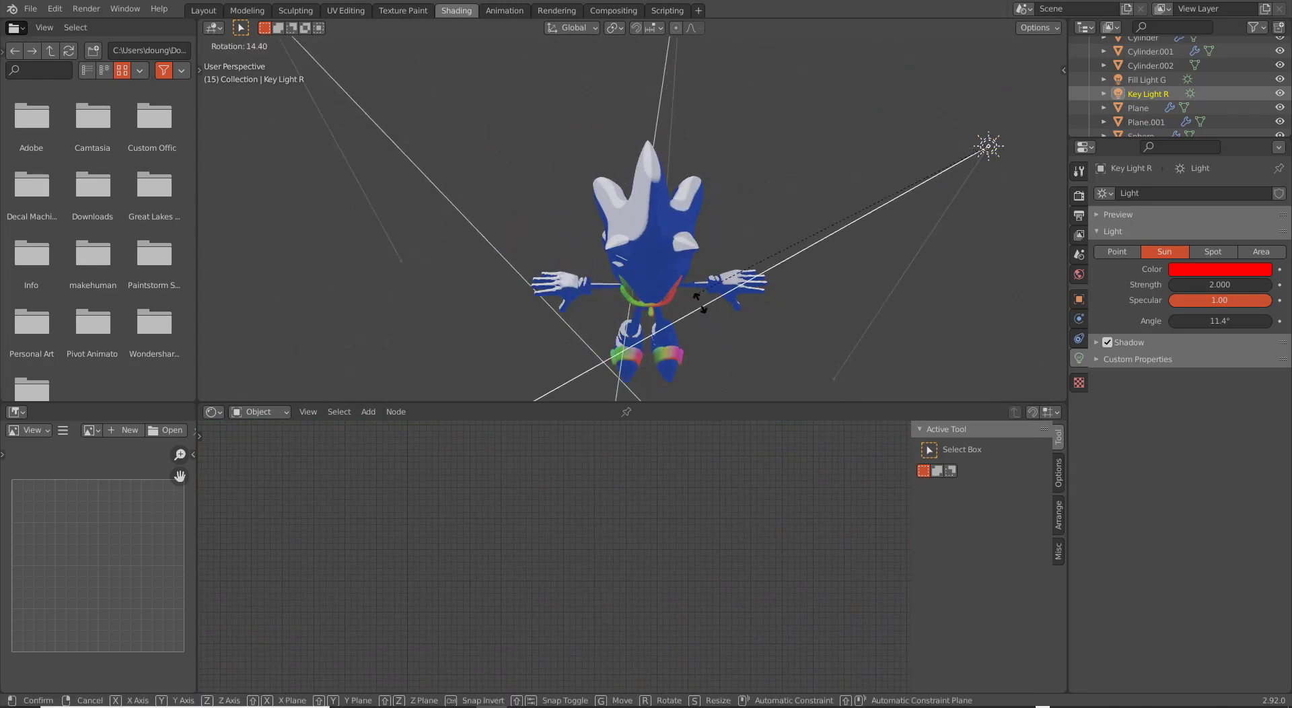
left_click(632, 302)
key("g")
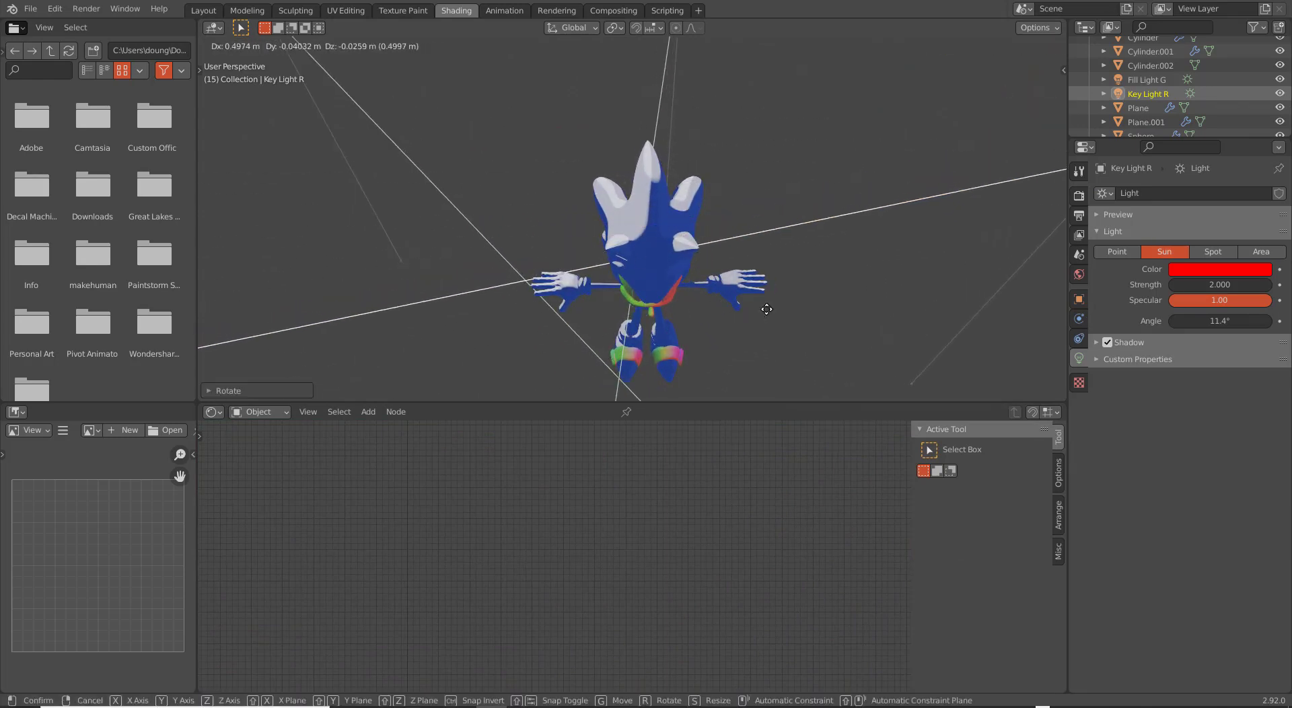
left_click(766, 307)
Rotate Key Light R again to aim at Sonic and move it toward his front.
key("r")
left_click(778, 187)
scroll(774, 235, "down", 3)
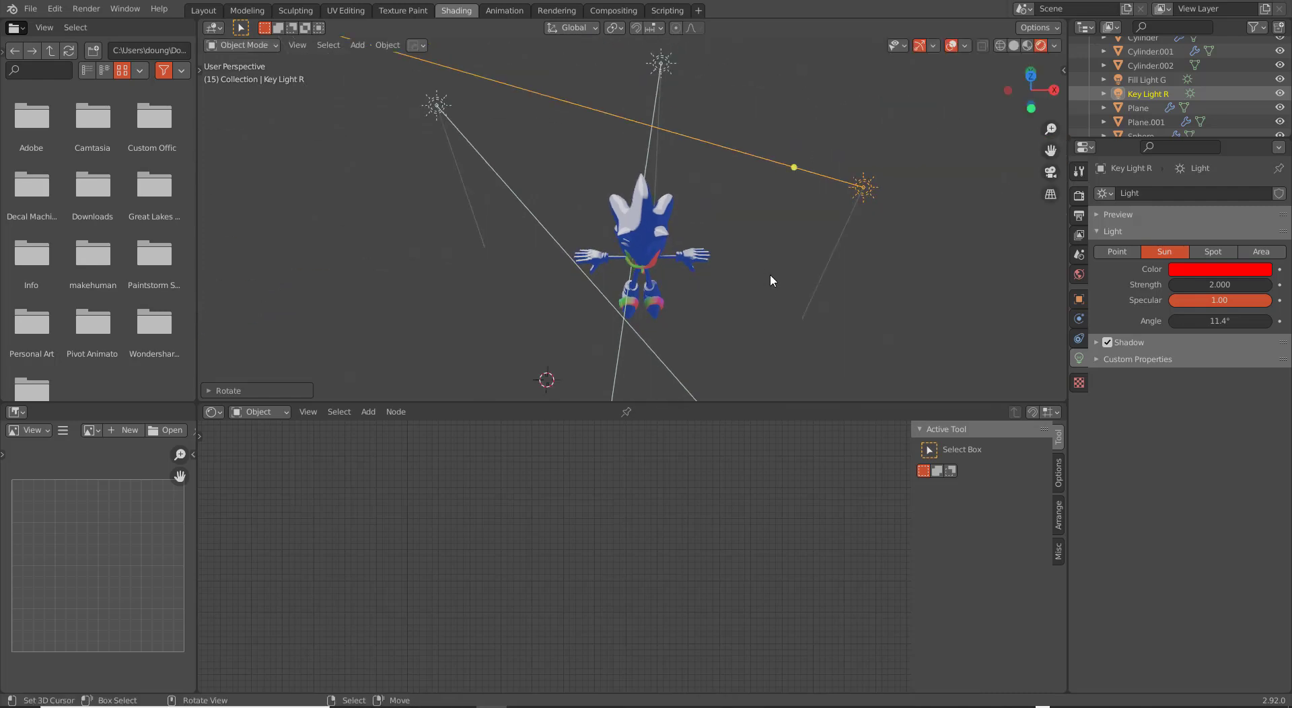
key("r")
left_click(754, 331)
key("g")
left_click(736, 67)
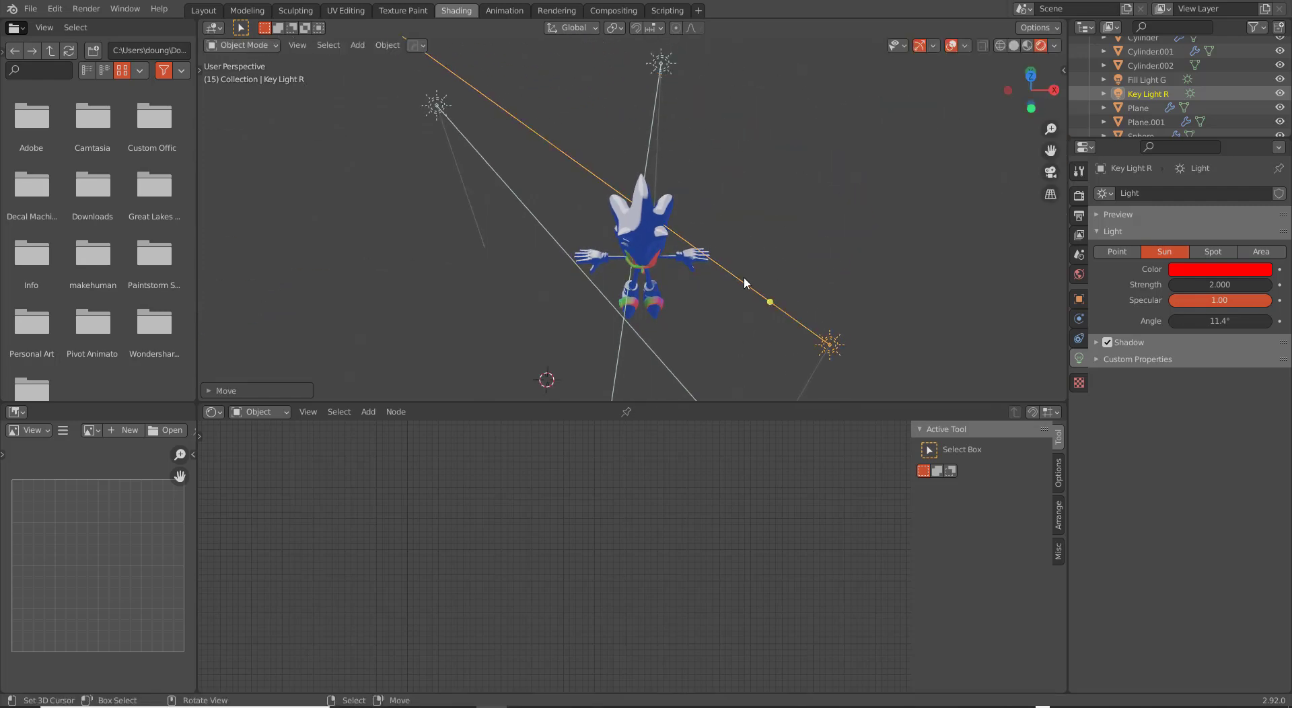
Tilt Key Light R downward toward Sonic as seen from the front and raise it higher.
middle_click_drag(745, 276, 768, 192)
key("r")
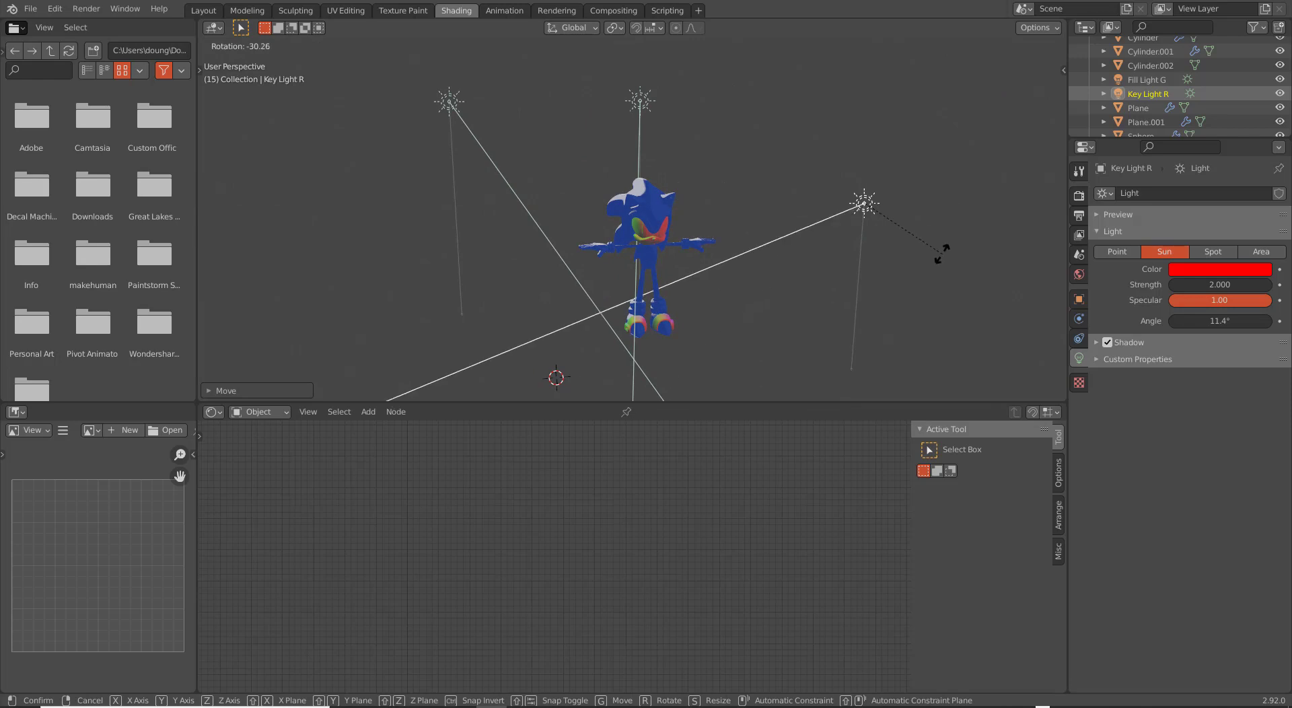
left_click(883, 290)
key("g")
left_click(932, 167)
Select the blue Backlight B, rotate it, and move it along negative X toward Fill Light G's side.
scroll(828, 233, "up", 4)
mouse_move(780, 222)
middle_mouse_down()
mouse_move(747, 199)
mouse_move(764, 205)
middle_mouse_up()
scroll(727, 161, "down", 2)
right_click(665, 48)
middle_click_drag(667, 52, 667, 229)
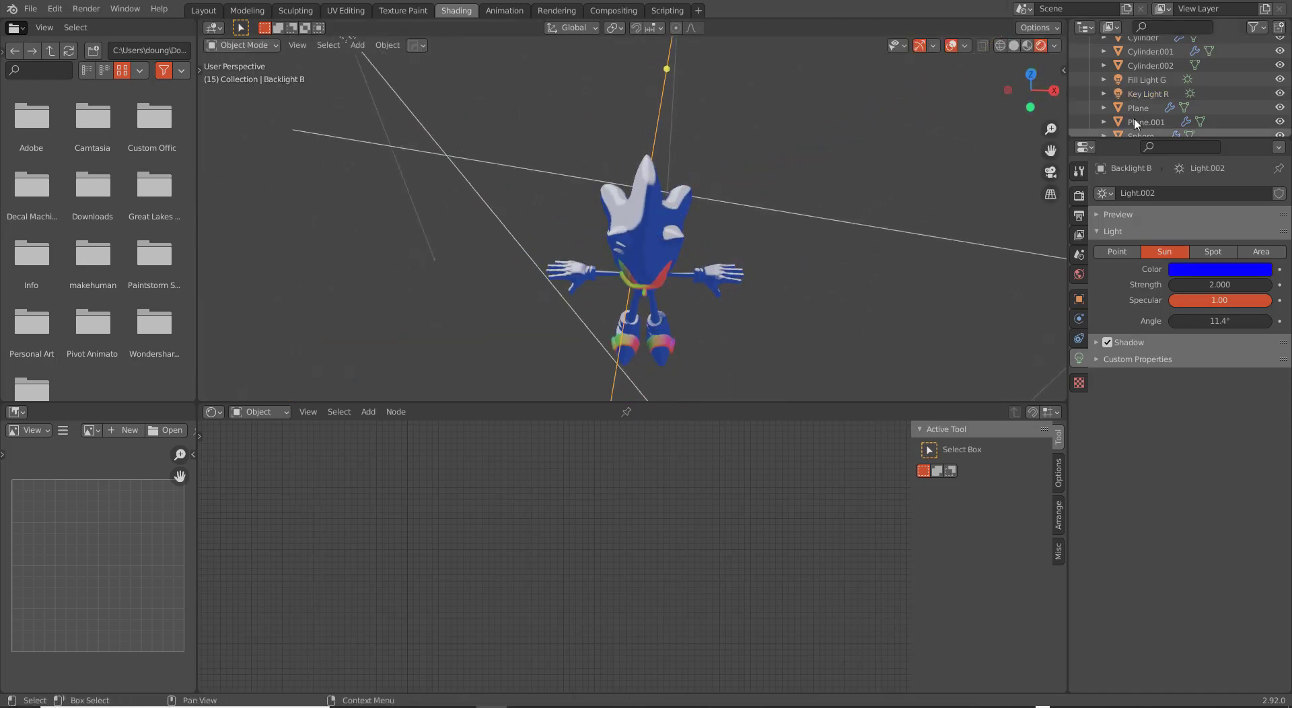
scroll(1197, 94, "up", 4)
scroll(1197, 104, "up", 2)
scroll(787, 154, "down", 1)
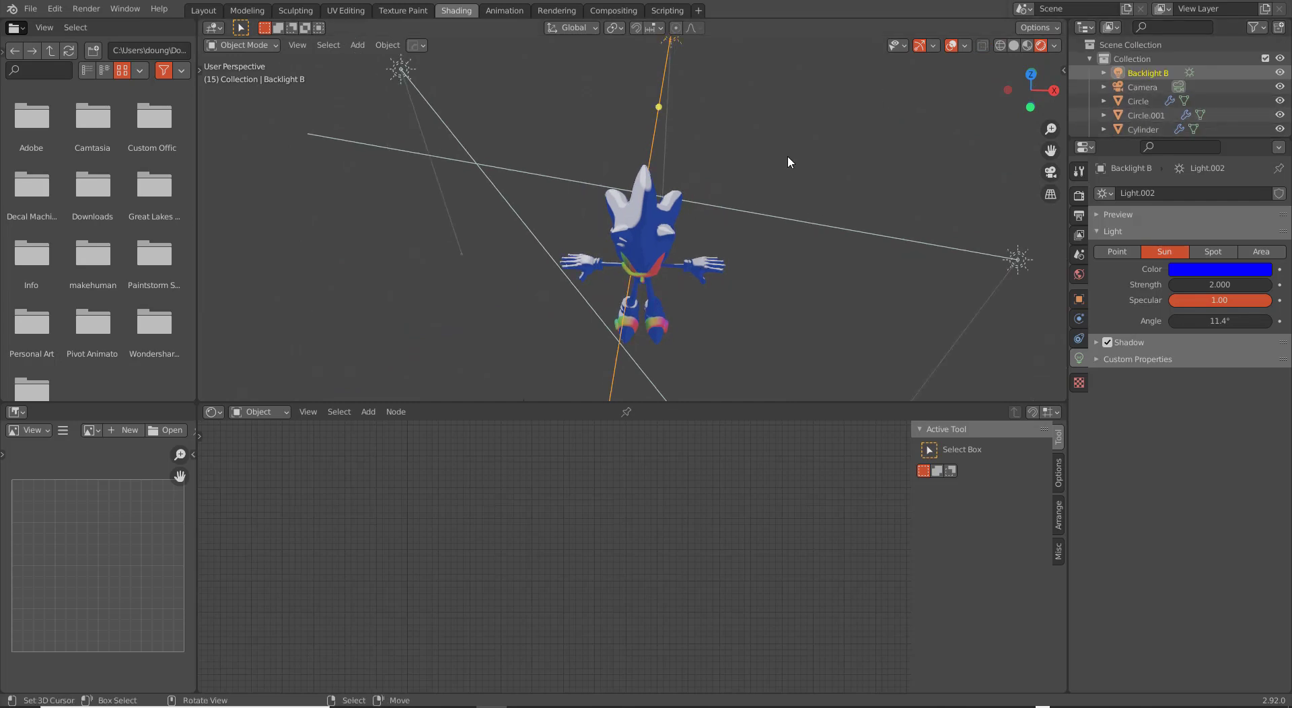
key("r")
left_click(902, 221)
key("g")
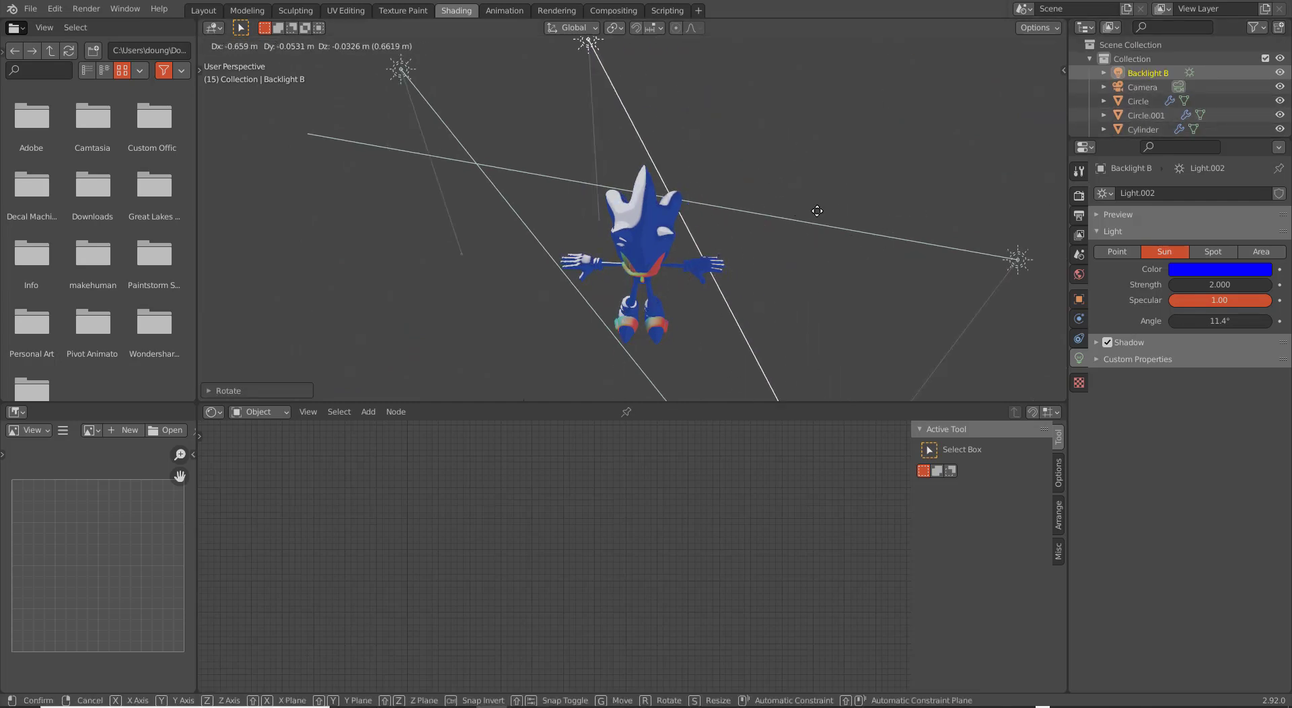
left_click(793, 212)
Try a strength of 0.5 on Backlight B and settle on 1.0.
left_click(1227, 288)
type("2.0")
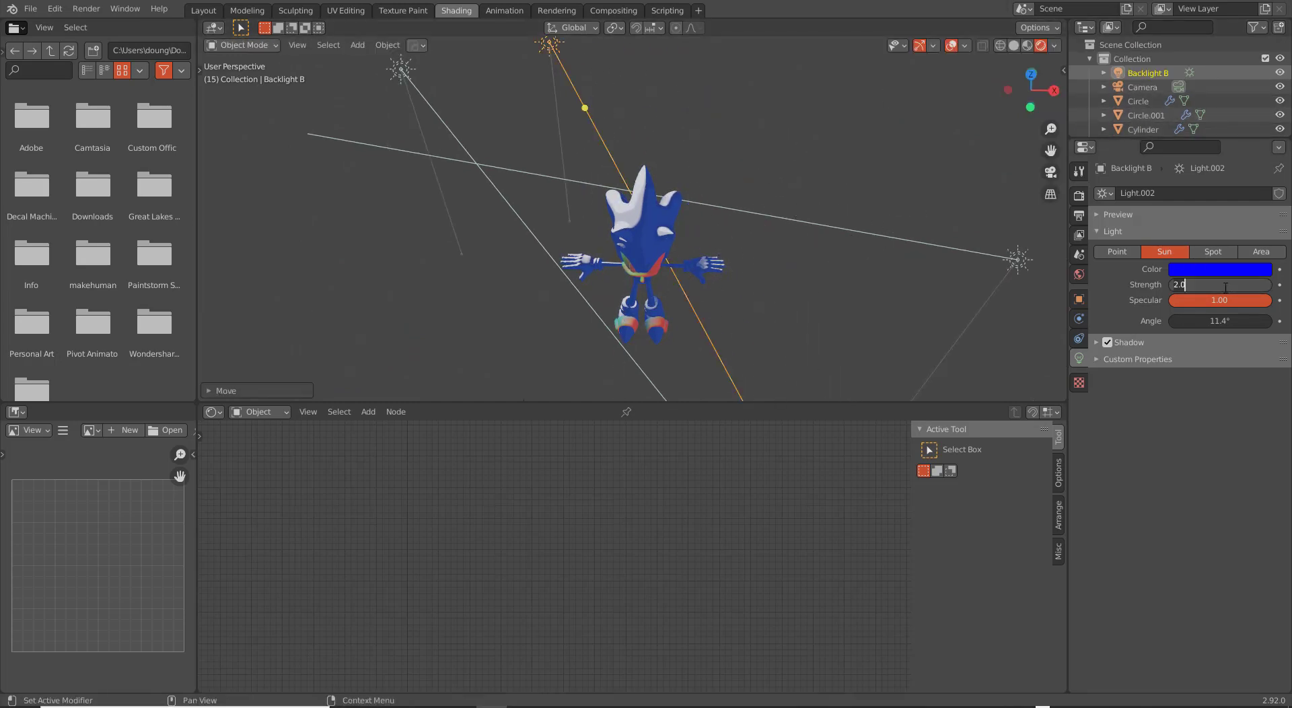
type("0.5")
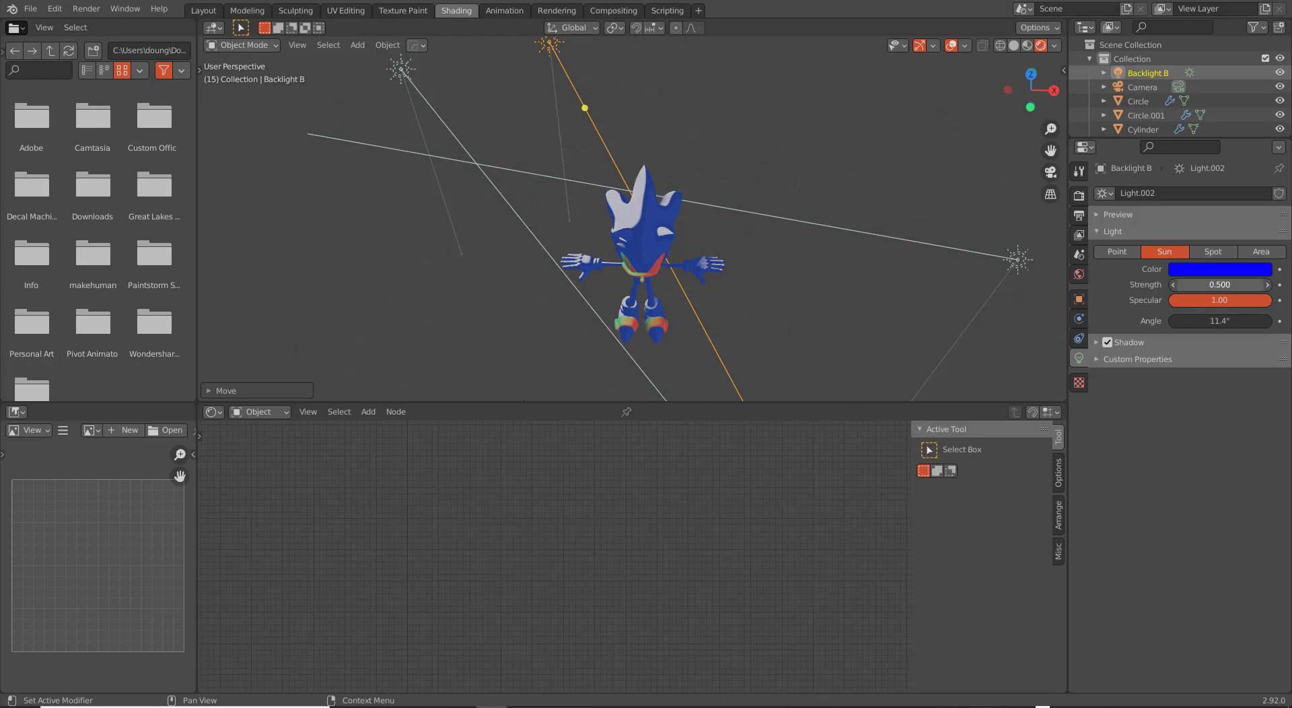
key("Escape")
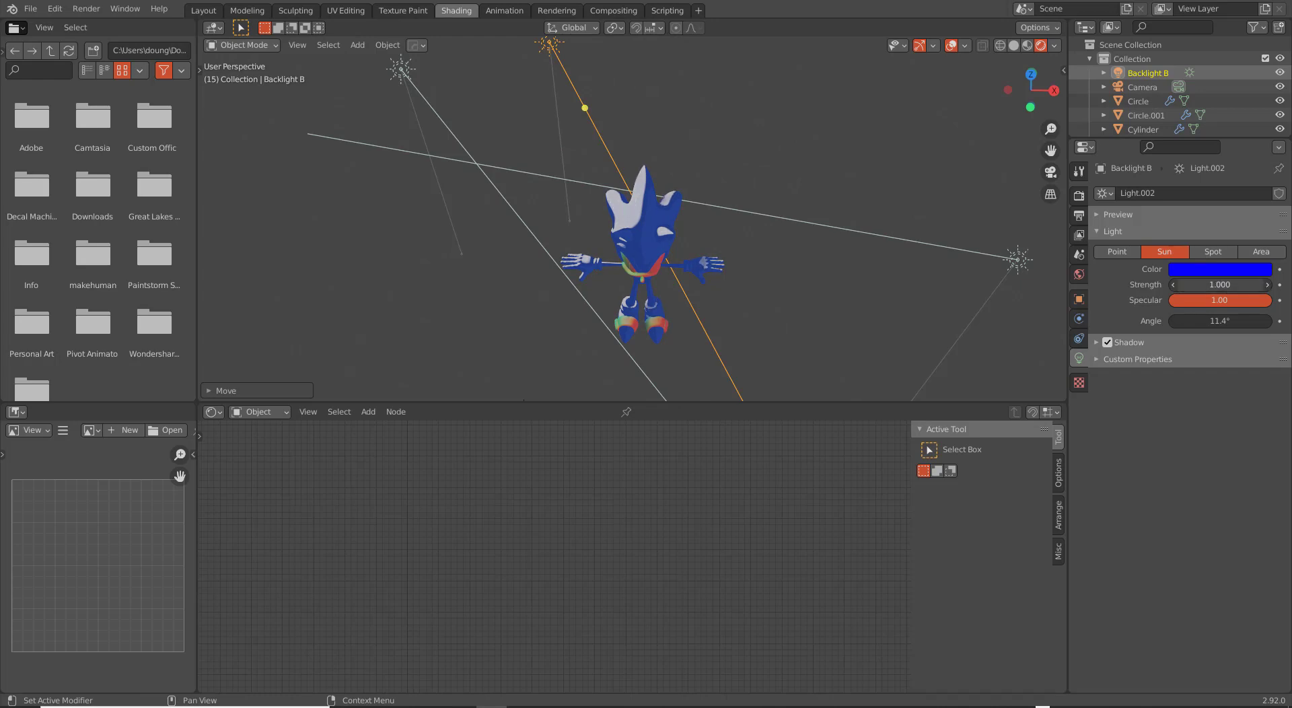
Select the green Fill Light G and set its strength to 0.5.
left_click(512, 206)
left_click(1211, 284)
type("2.0")
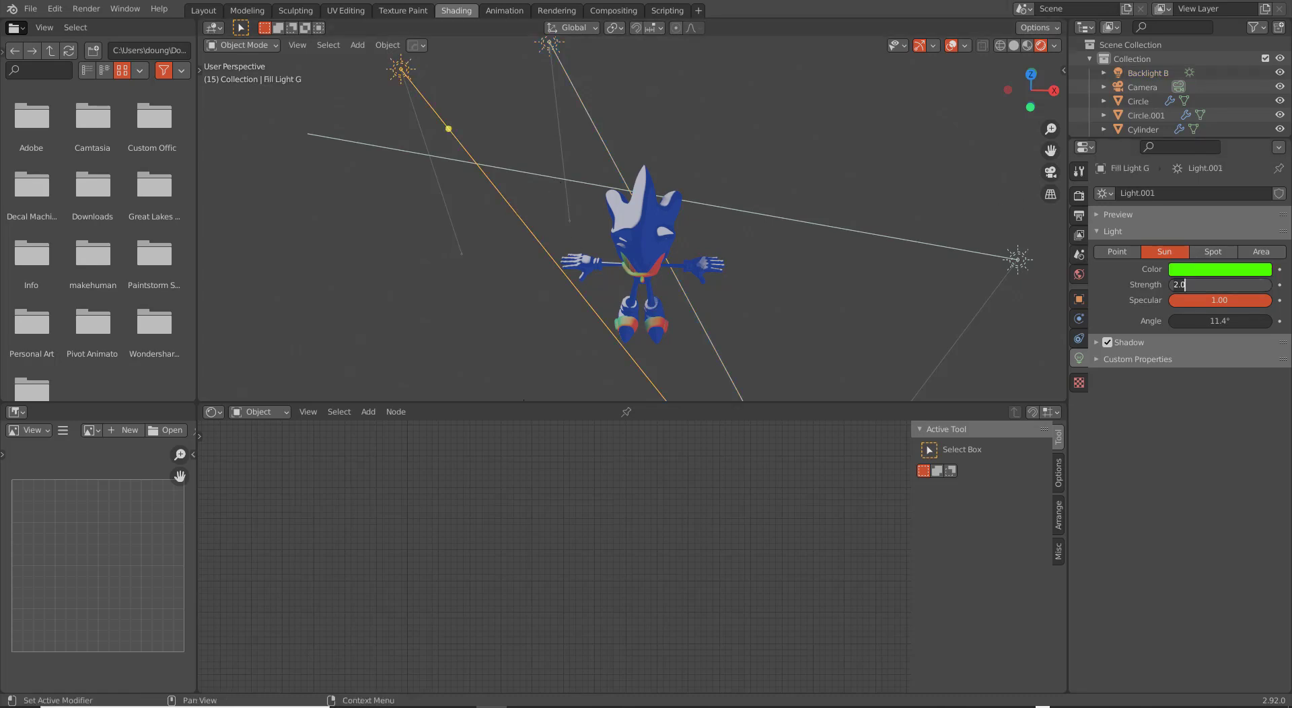
type(".5")
key("Return")
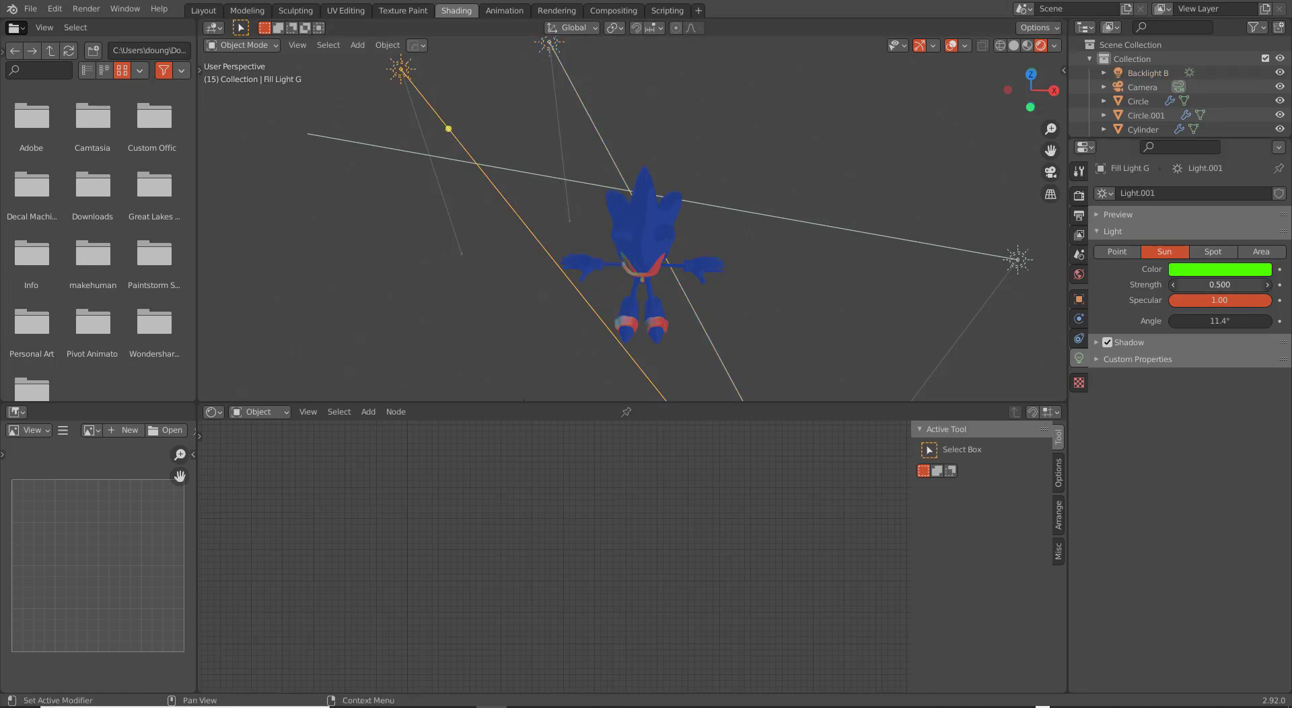
Raise Fill Light G's strength to 0.9 and further to 1.0 while viewing Sonic up close.
scroll(583, 310, "up", 5)
middle_click_drag(629, 271, 743, 210)
left_click(1211, 284)
type("0.5")
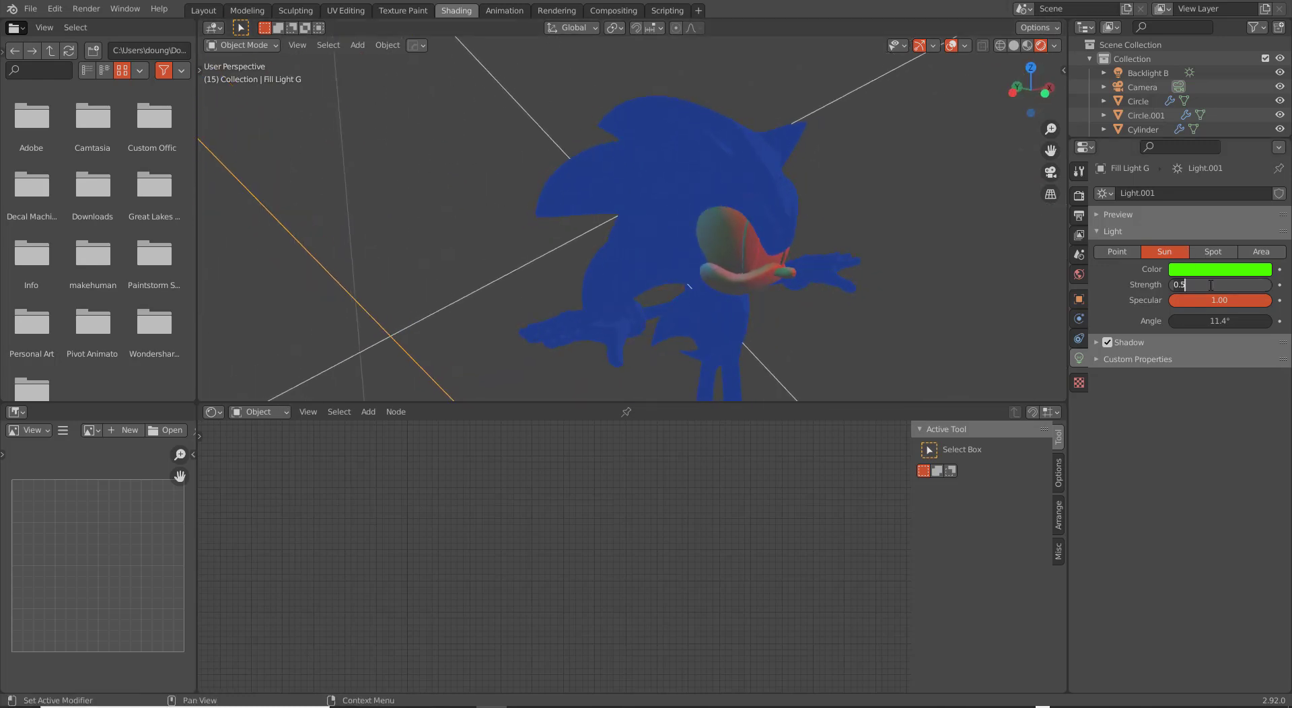
key("Return")
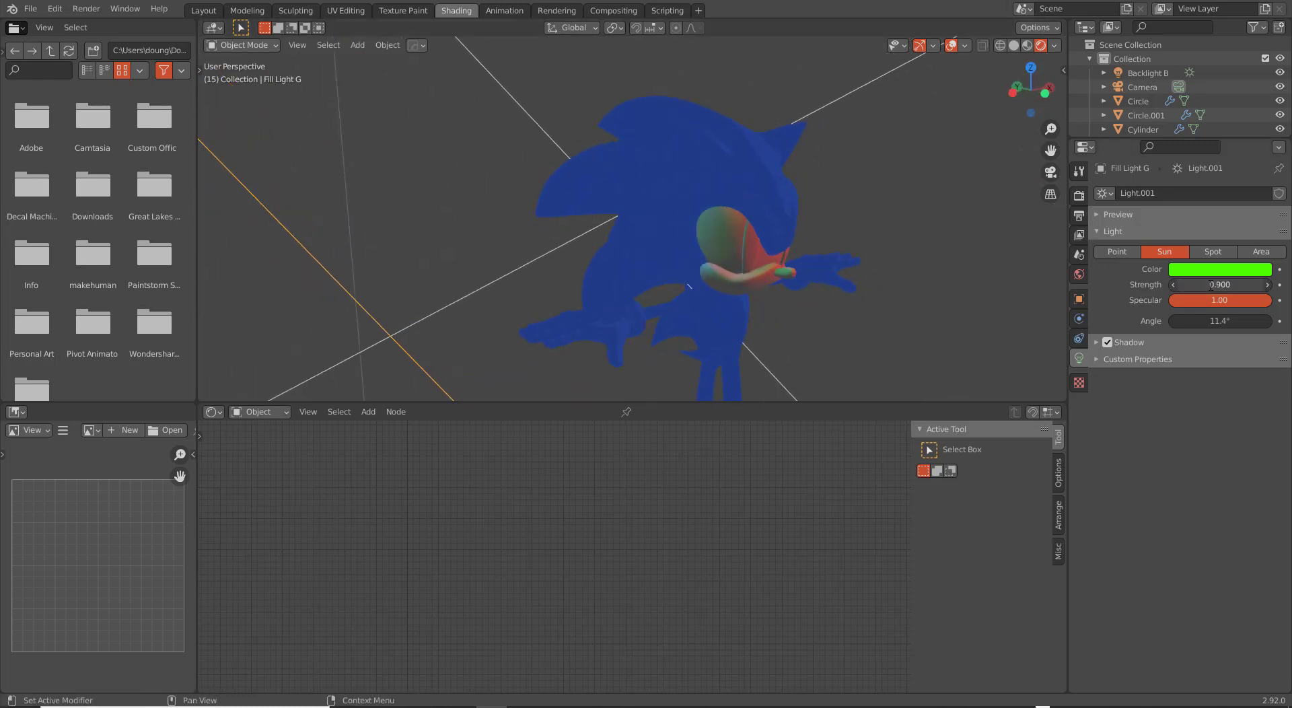
left_click(1211, 284)
Try a specular value of 2.0 on Fill Light G and restore it to 1.0.
left_click(1224, 302)
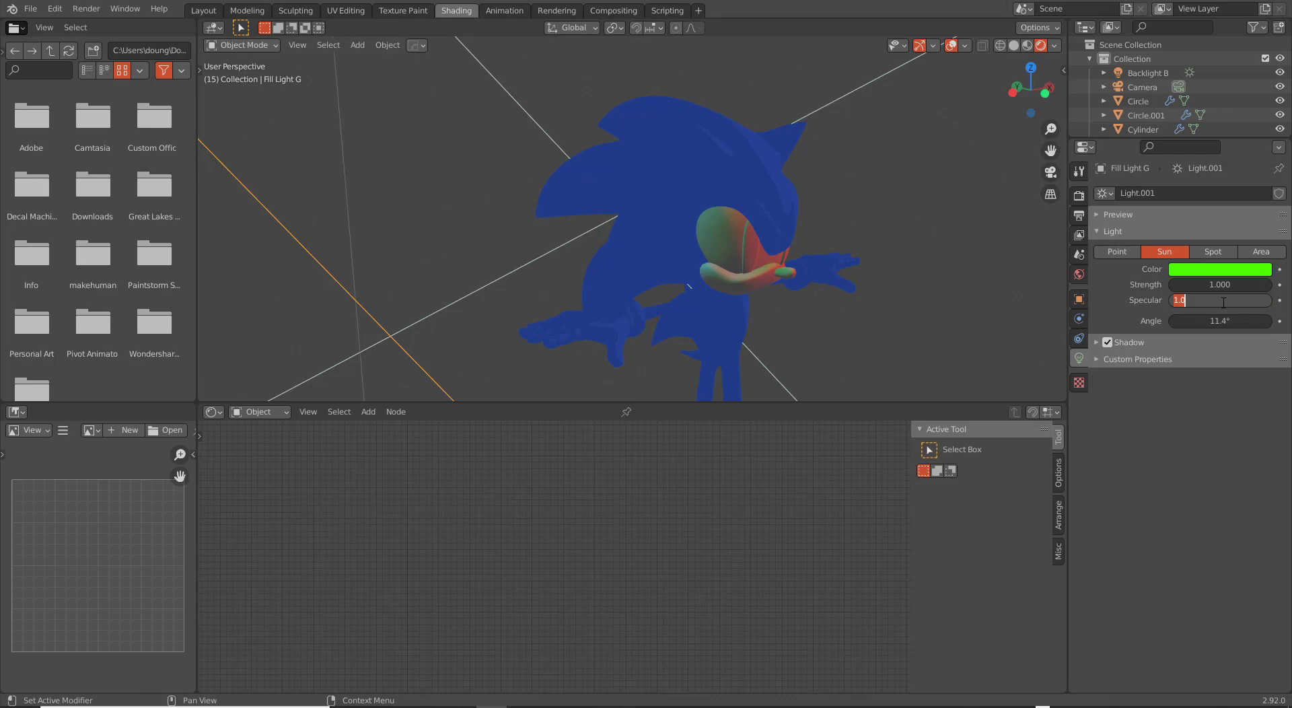
key("Return")
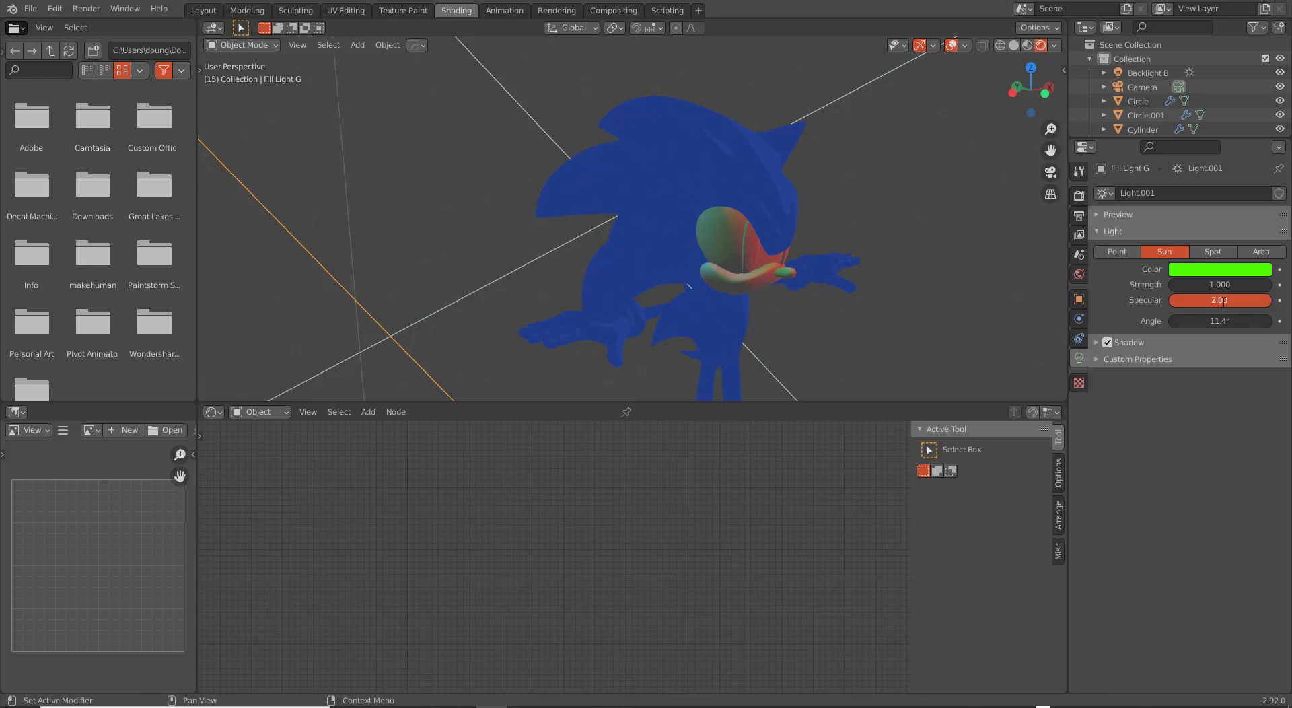
left_click(1220, 300)
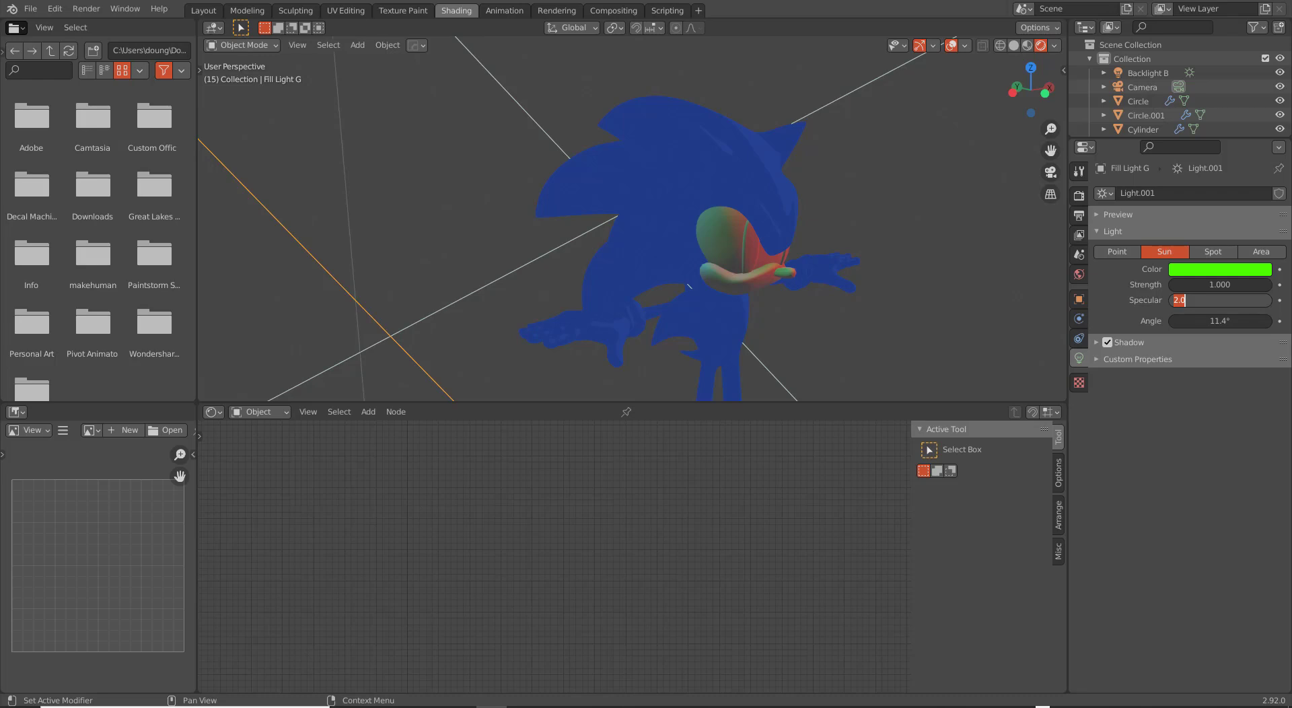
key("Return")
Try Fill Light G at strength 2, and lower it to 1.5.
left_click(1241, 287)
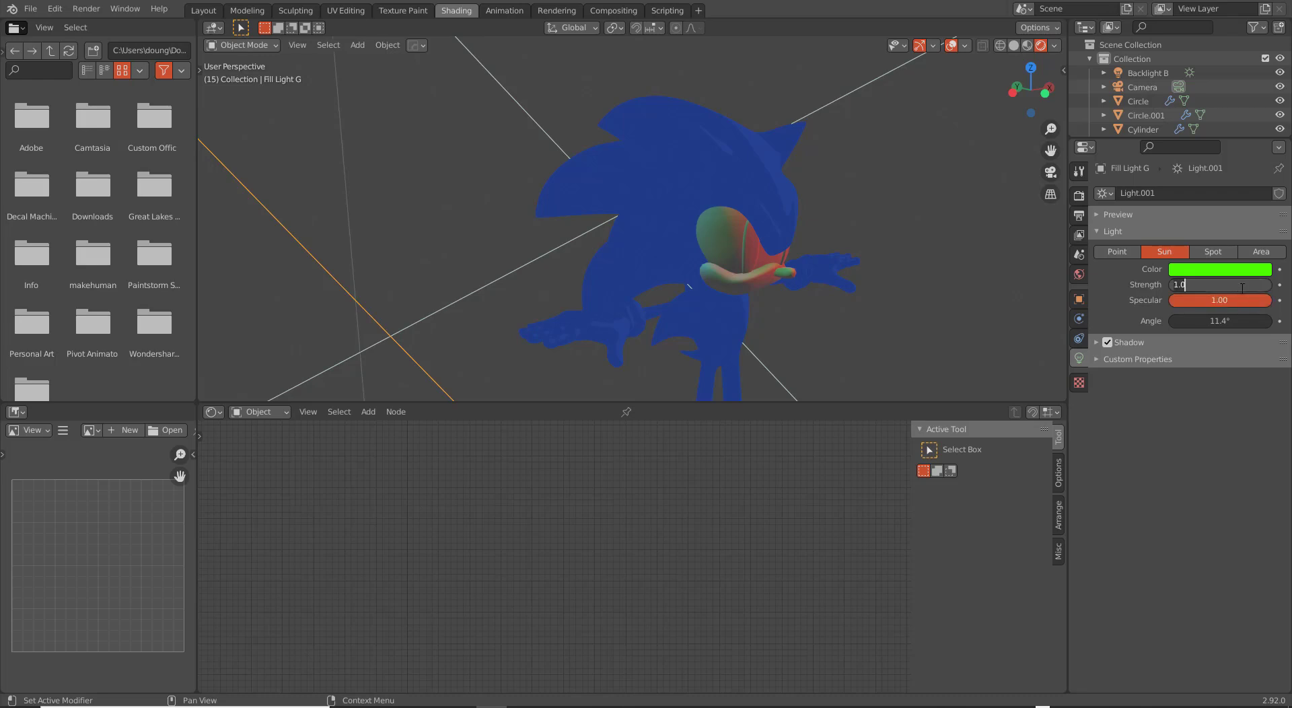
type("2")
key("Return")
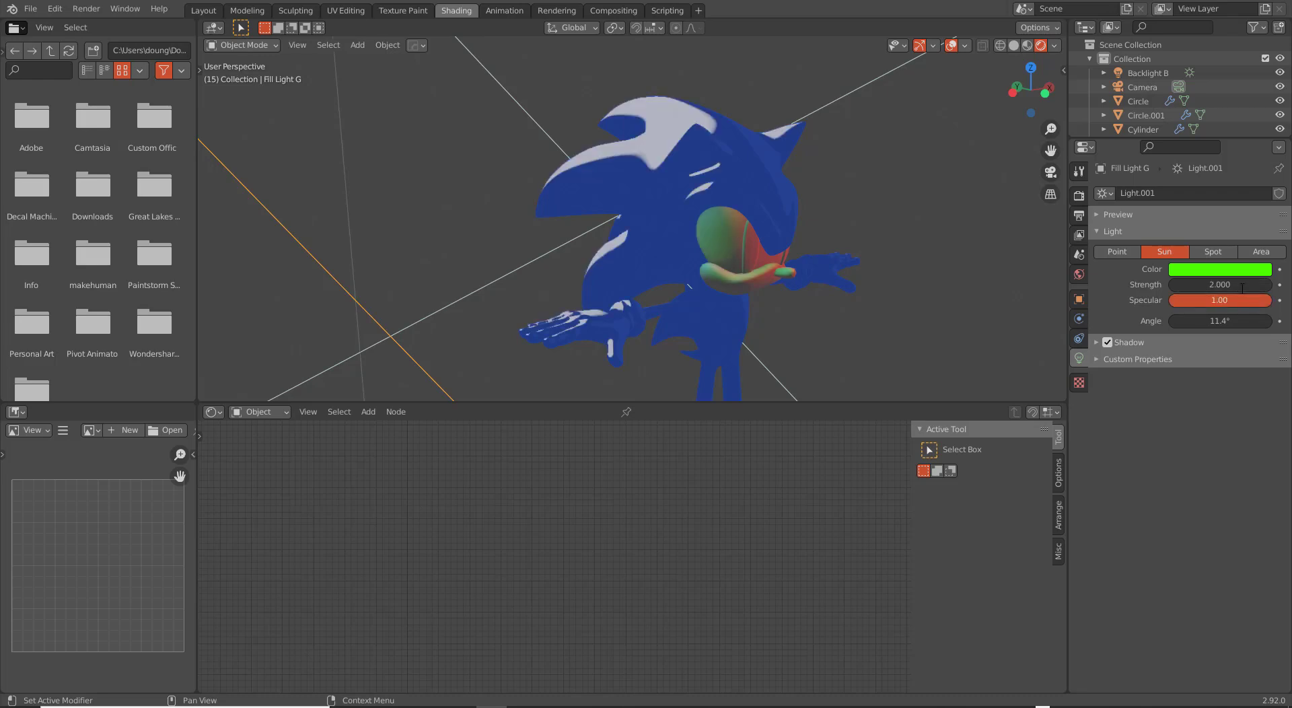
left_click(1242, 287)
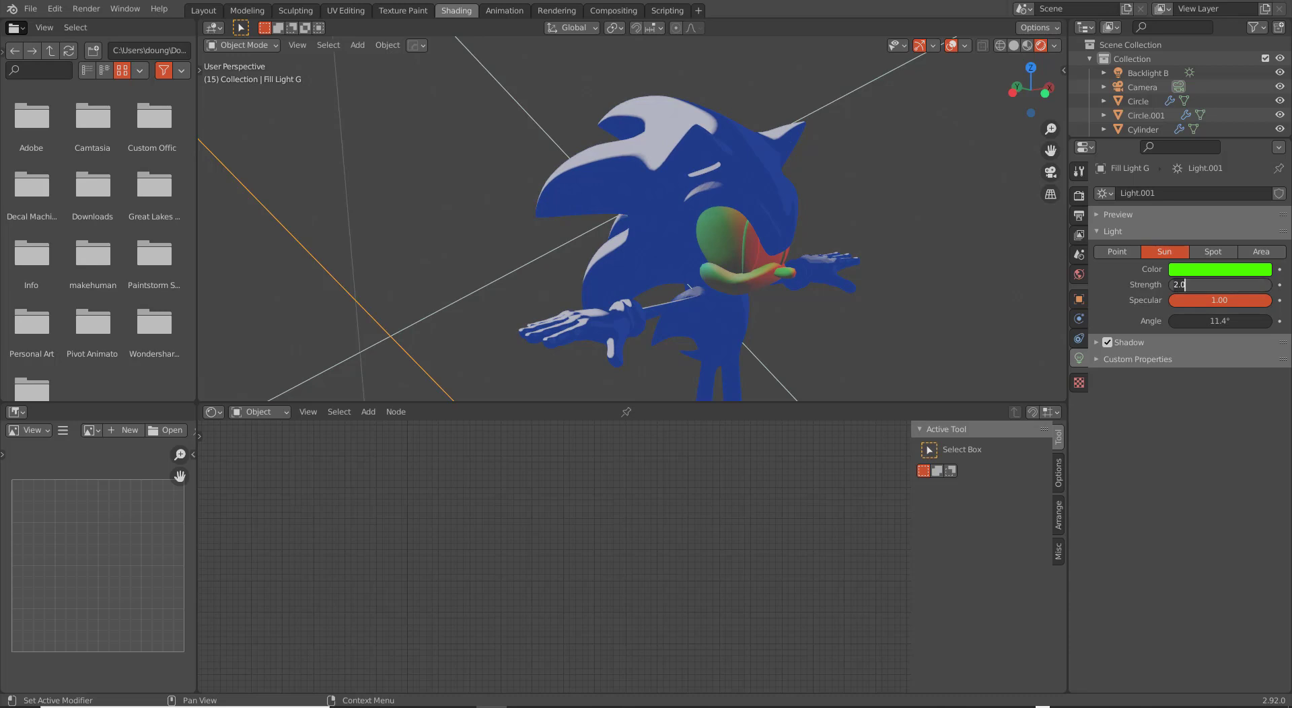
type("1.5")
key("Return")
Set Fill Light G's strength back to 2 and fine-tune it down to 1.612.
middle_click_drag(685, 227, 1166, 279)
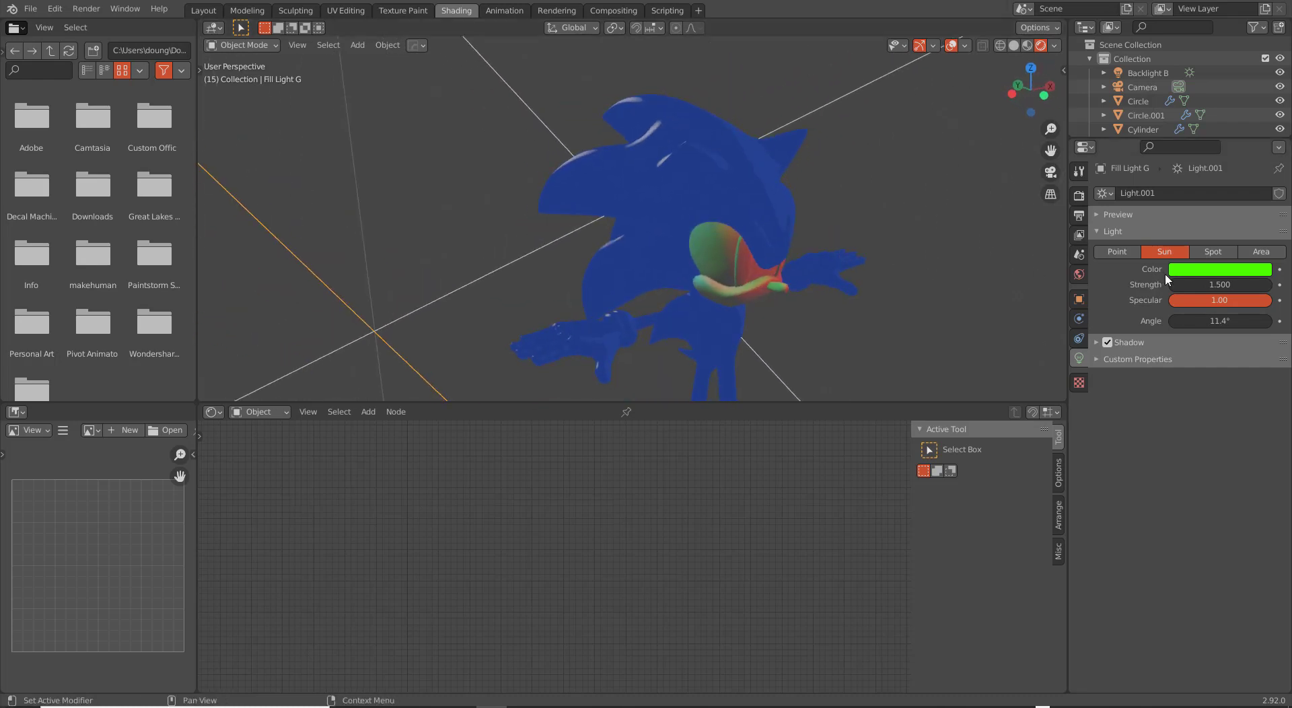
left_click(1223, 286)
key("BackSpace")
key("BackSpace")
key("BackSpace")
type("2")
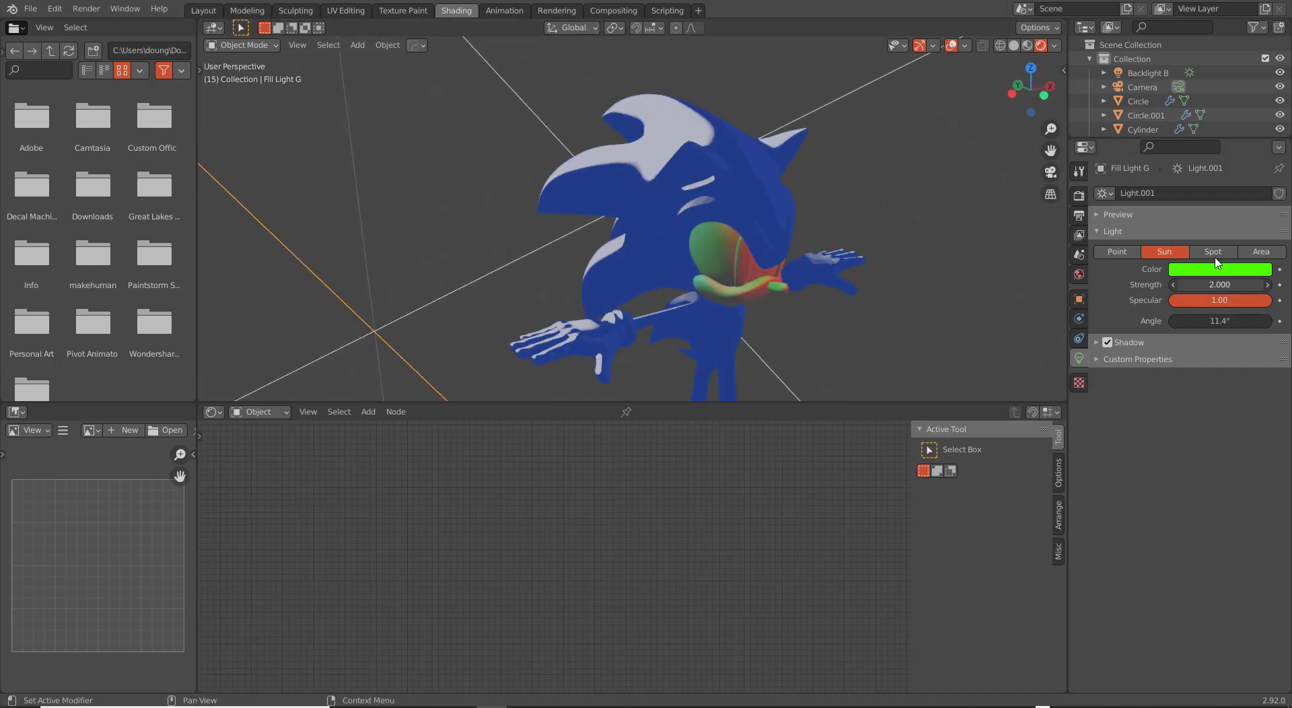
key("Return")
middle_click_drag(646, 162, 606, 156)
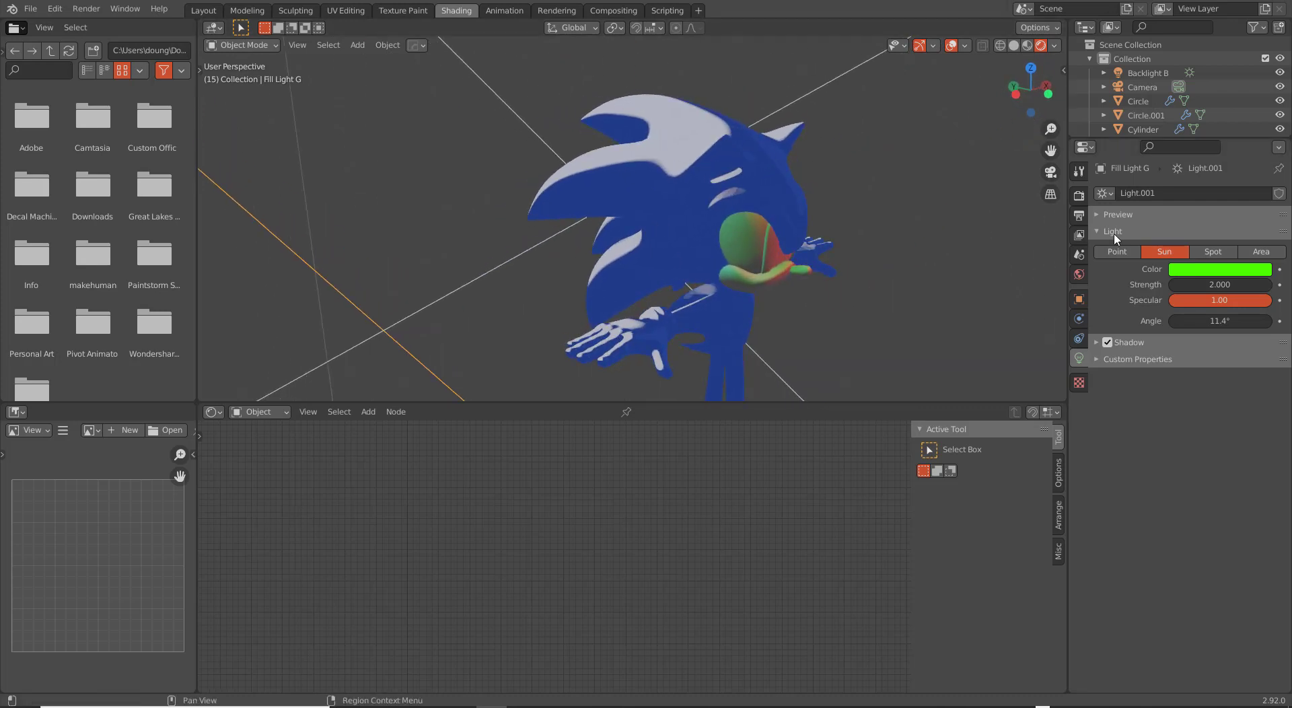
left_click_drag(1232, 282, 1191, 282)
middle_click_drag(757, 212, 672, 200)
scroll(670, 216, "down", 7)
right_click(589, 98)
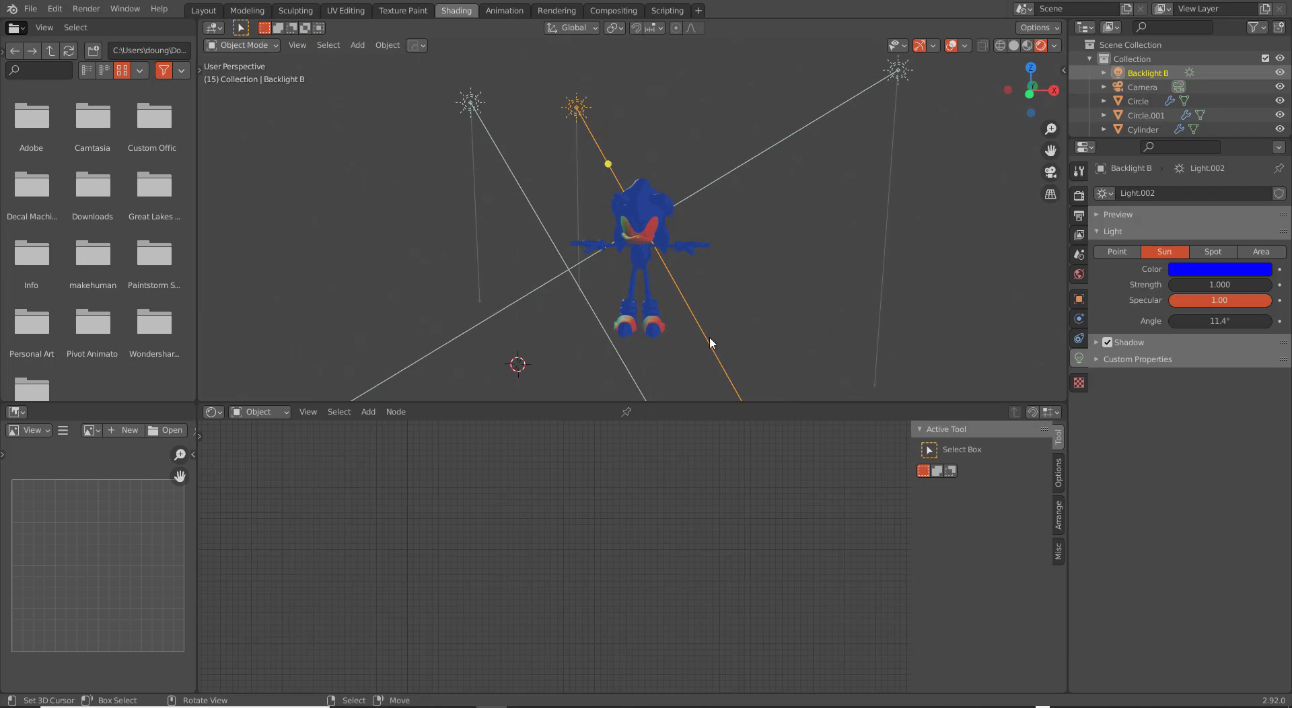
key("r")
key("r")
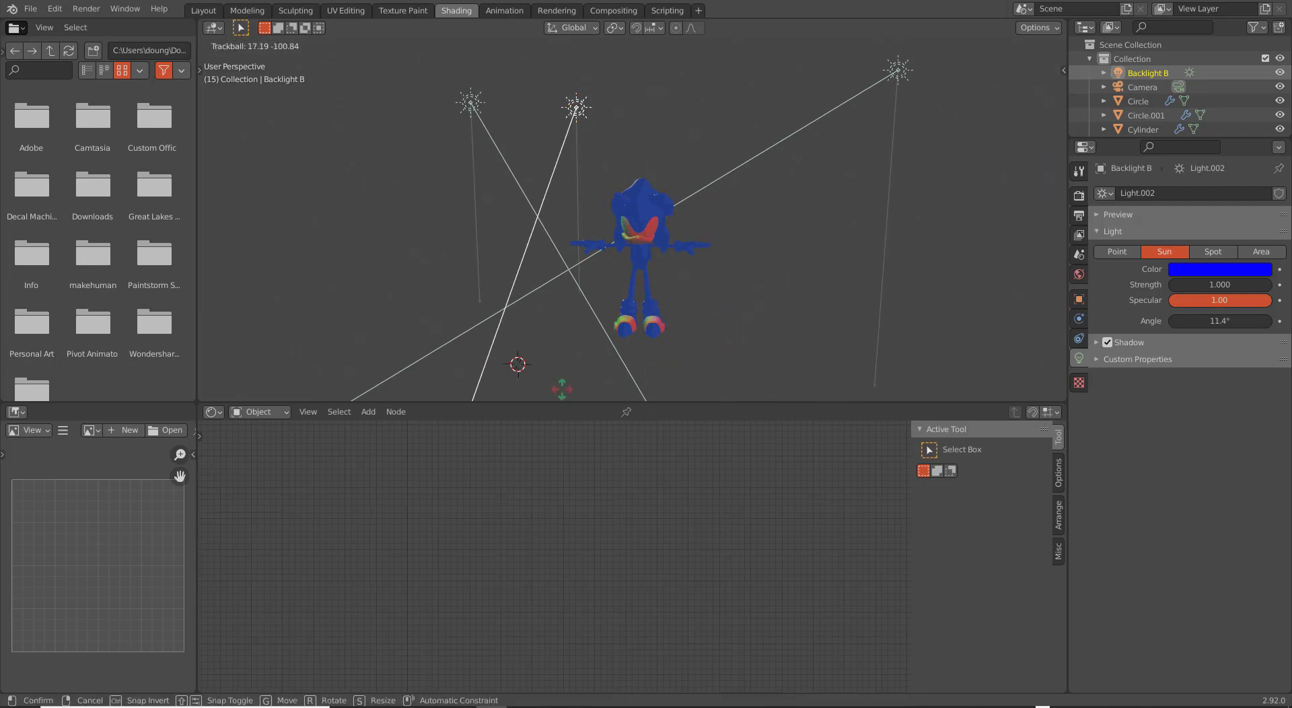
left_click(520, 227)
left_click(526, 217)
key("r")
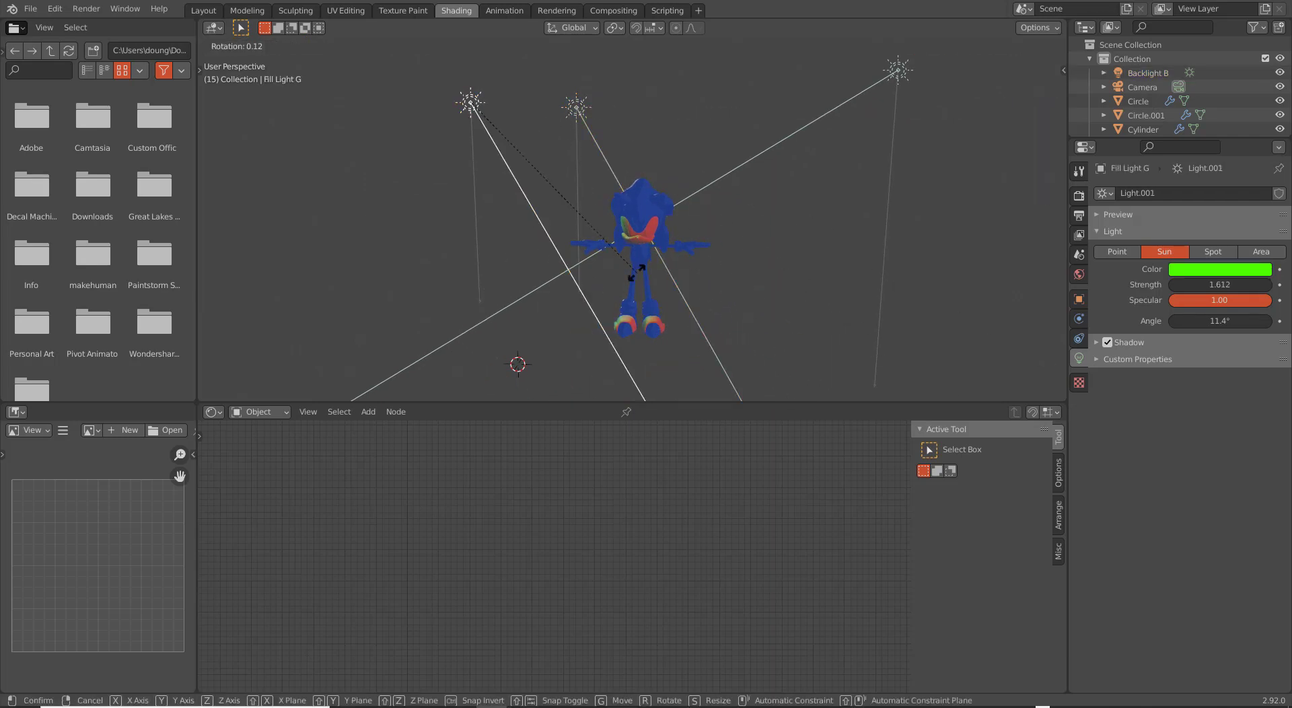
left_click(615, 254)
middle_click_drag(615, 254, 560, 240)
key("g")
right_click(597, 224)
Move Backlight B out to Fill Light G's side of Sonic and rotate it to point toward him.
right_click(576, 60)
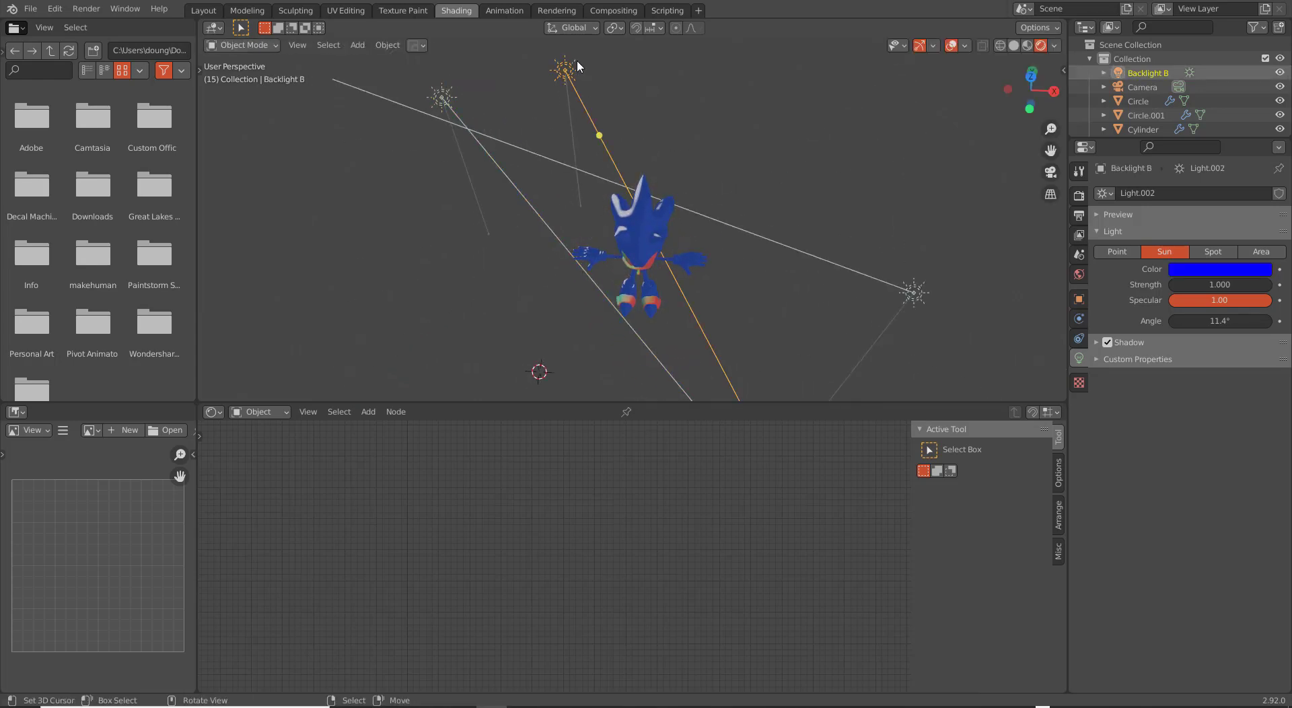
middle_click_drag(571, 131, 558, 169)
key("g")
left_click(409, 290)
key("r")
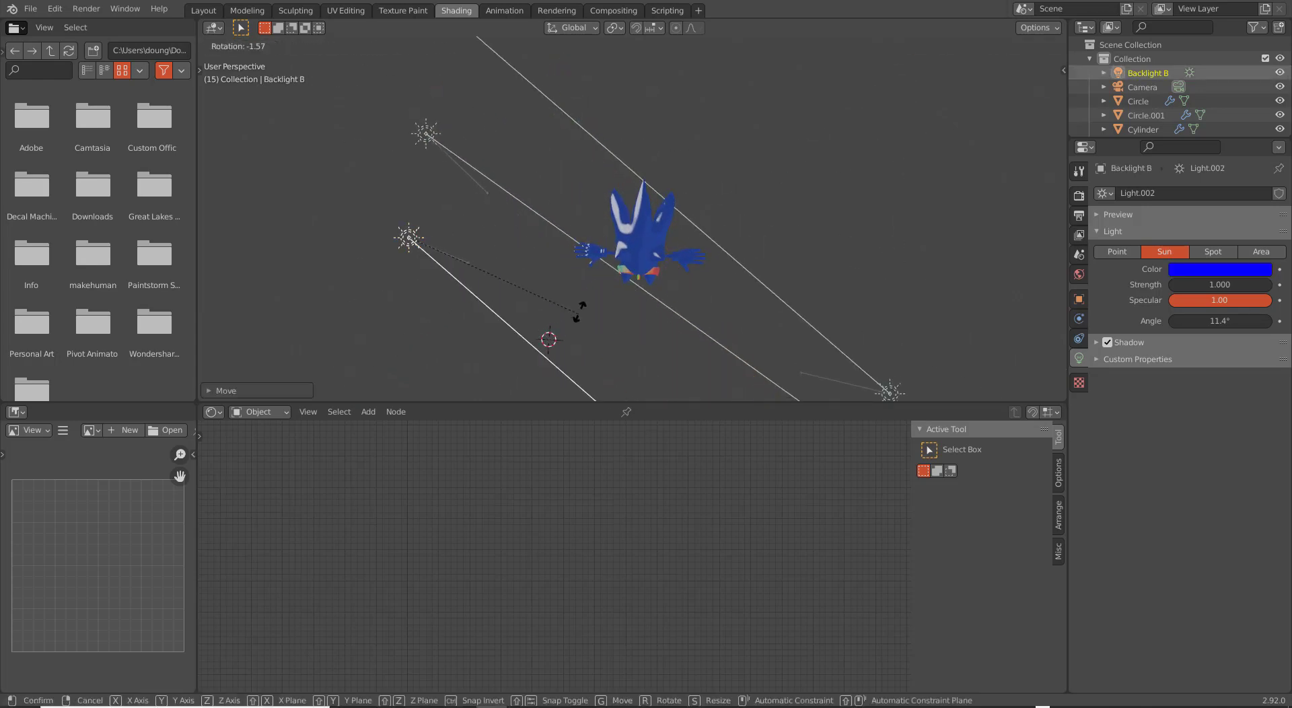
left_click(613, 187)
Move Fill Light G farther behind Sonic, away from Backlight B, and rotate it to point back toward him.
left_click(425, 133)
key("g")
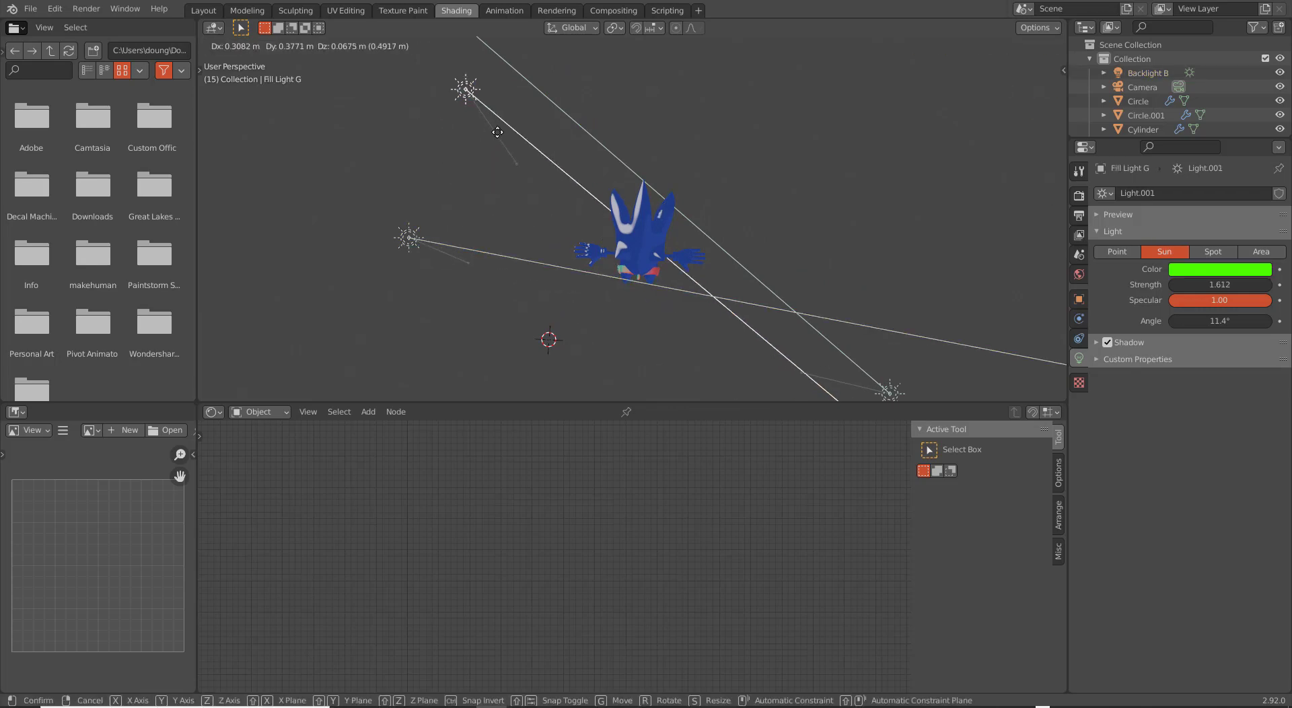
left_click(535, 90)
key("r")
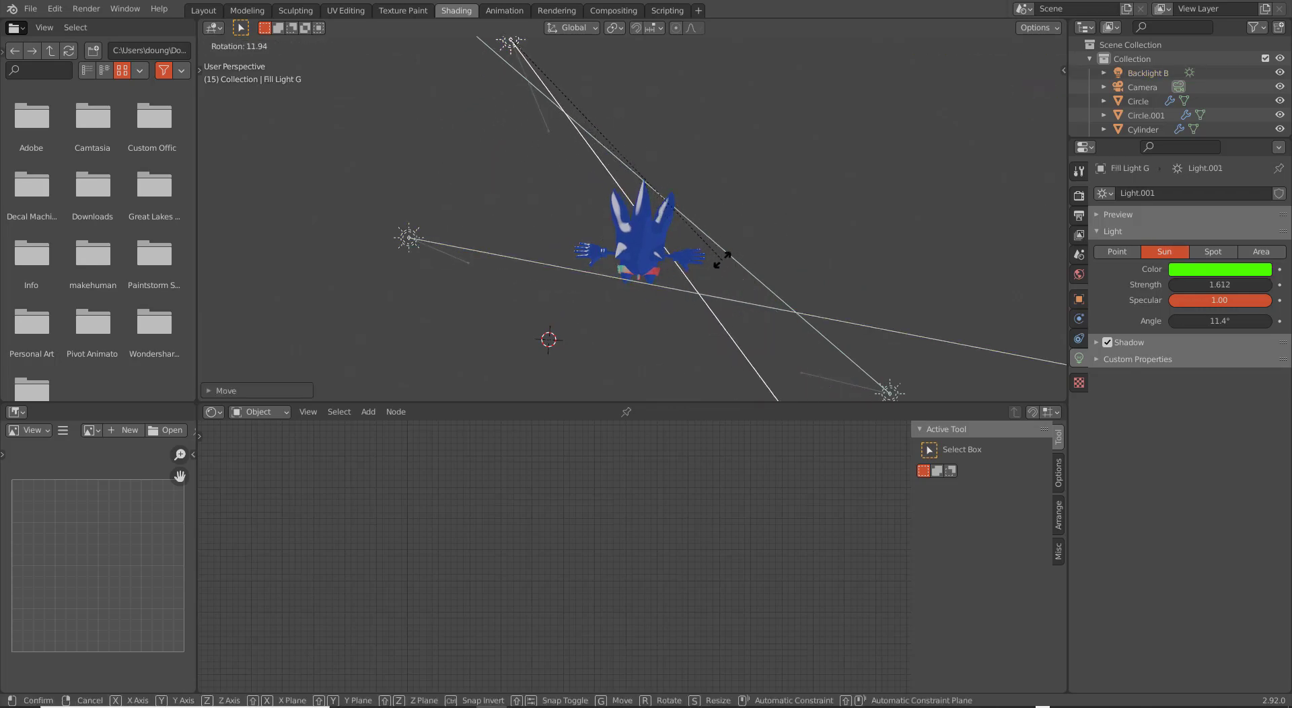
left_click(733, 257)
Trackball-rotate Fill Light G from the front view so that it shines more steeply down past Sonic.
key("KP_1")
key("r")
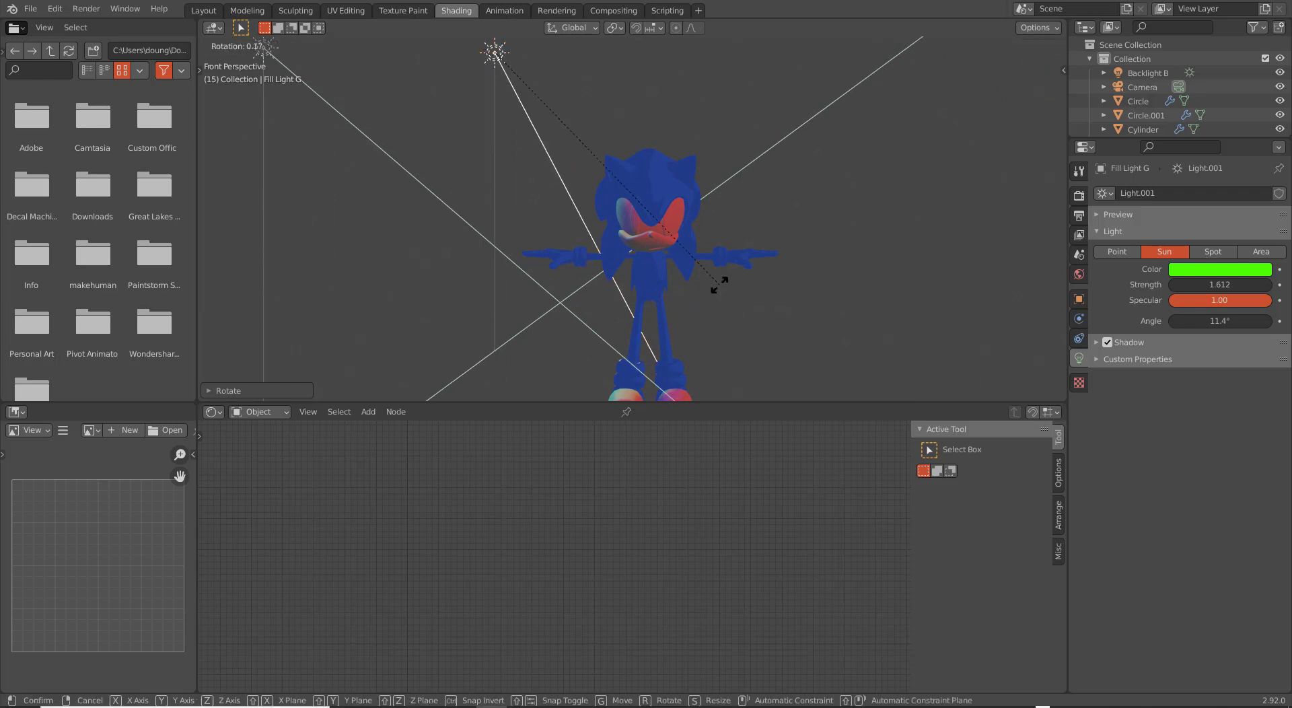
key("r")
left_click(649, 325)
key("r")
key("r")
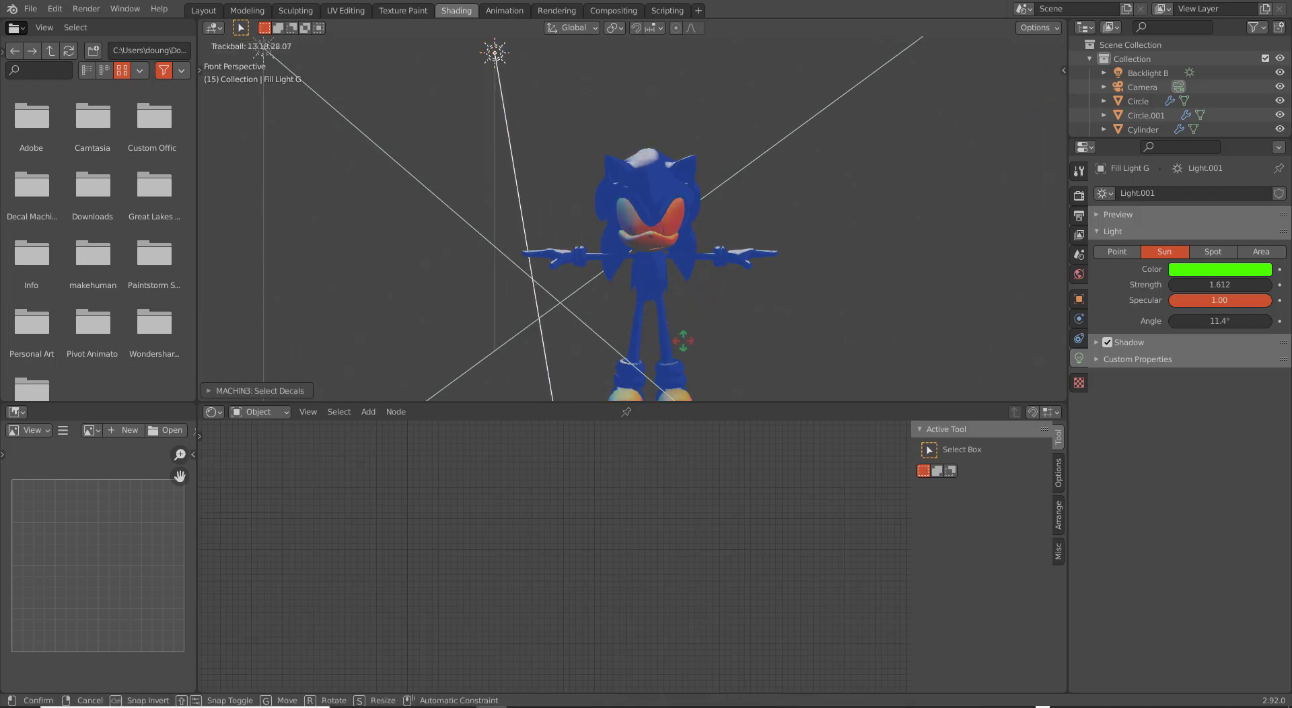
left_click(684, 341)
Refine Fill Light G's rotation so its beam runs diagonally down through Sonic's head and body.
middle_click_drag(692, 283, 692, 293)
key("r")
key("r")
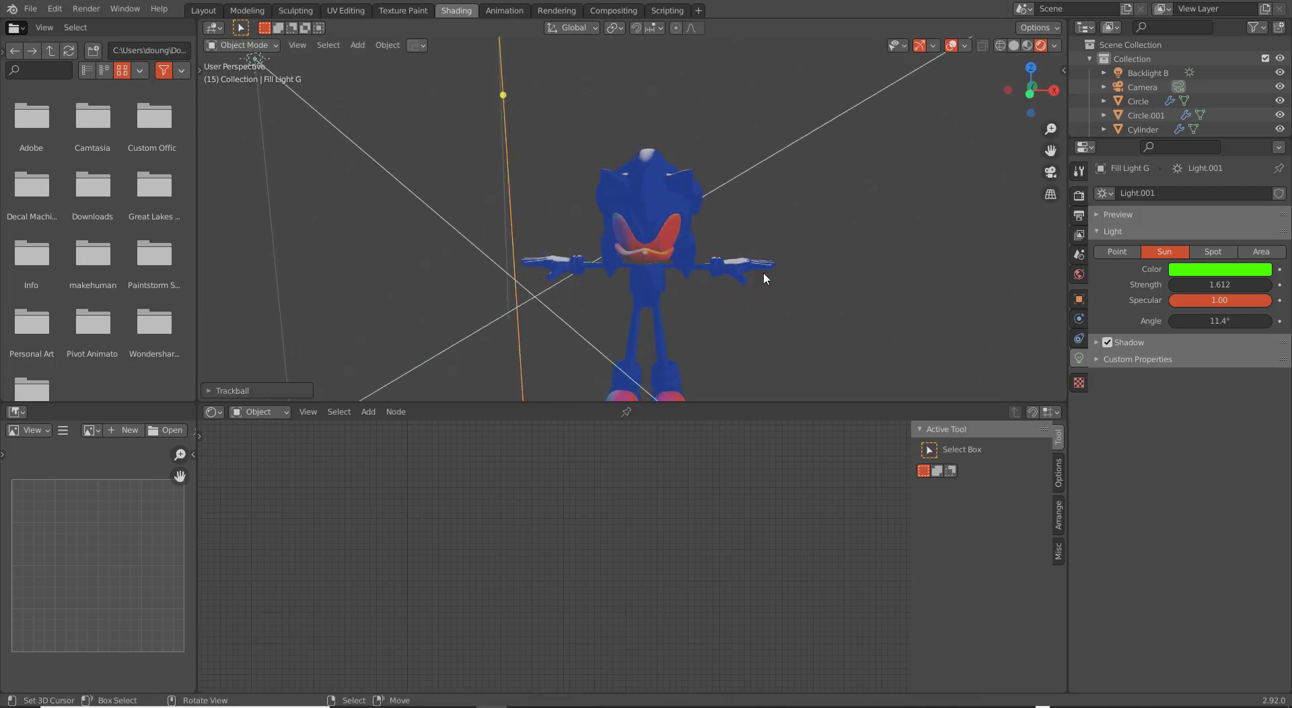
key("r")
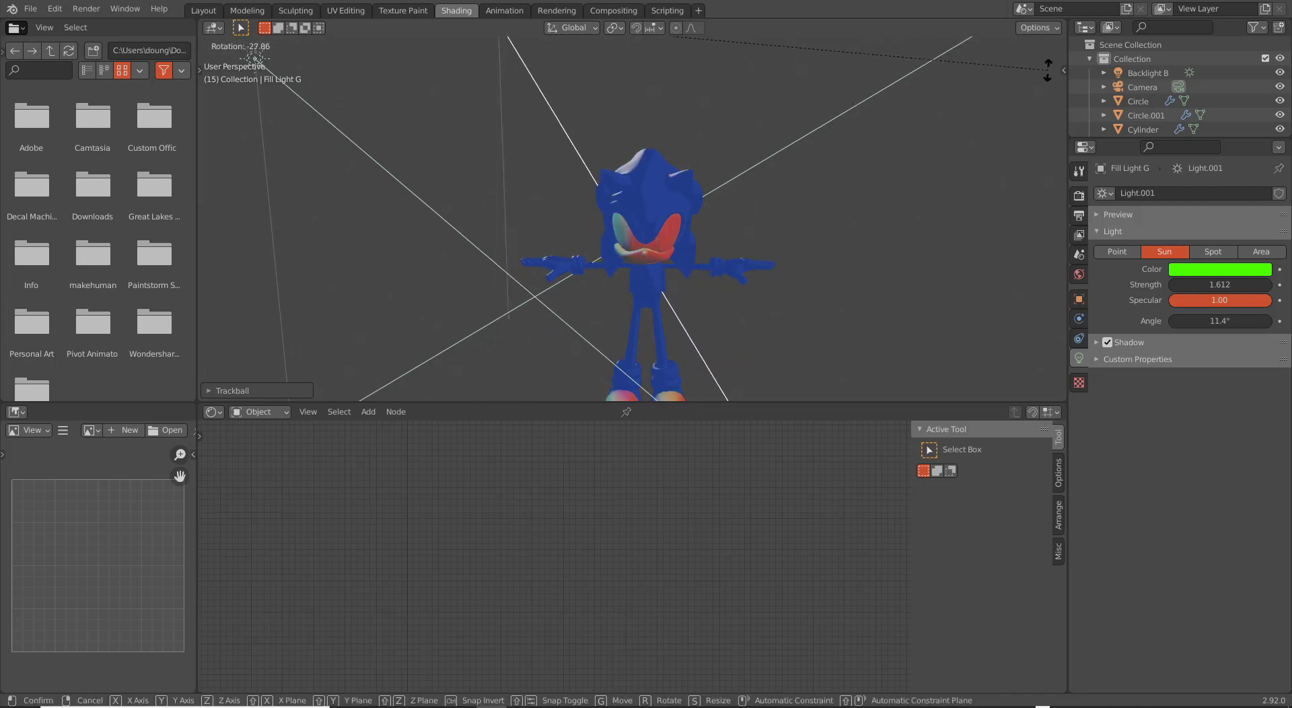
key("r")
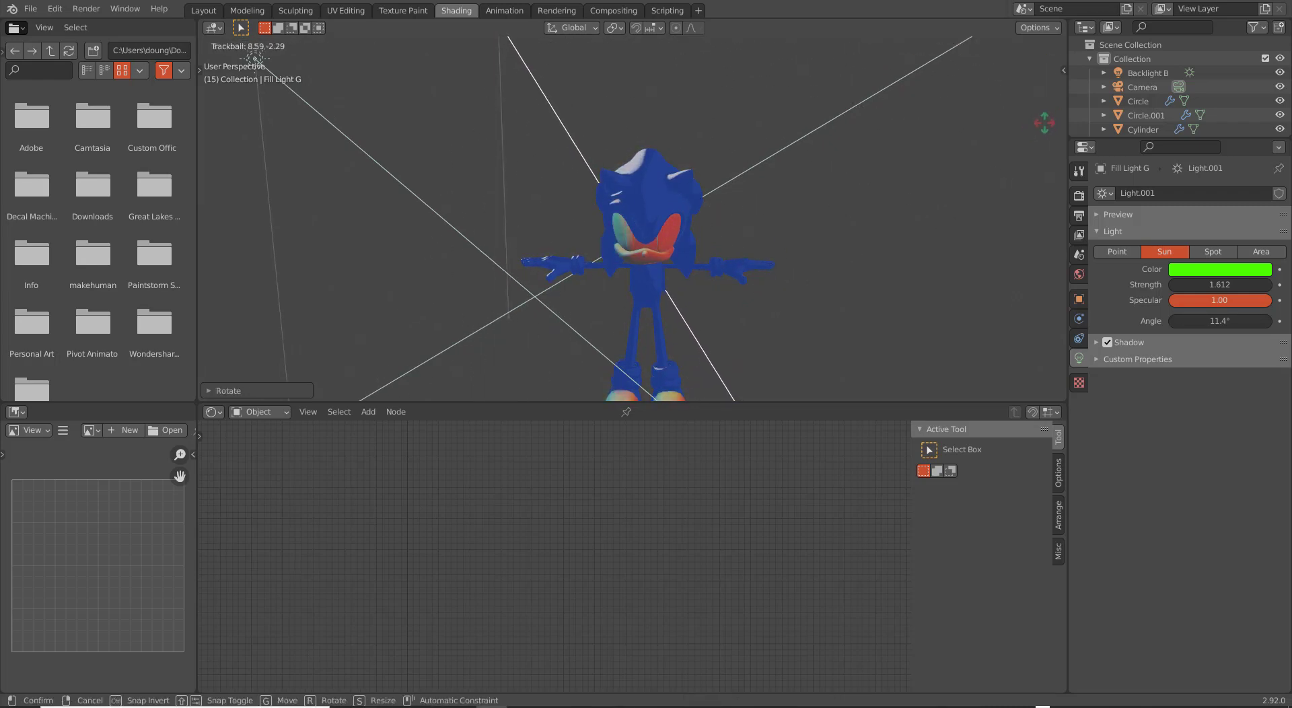
left_click(1029, 117)
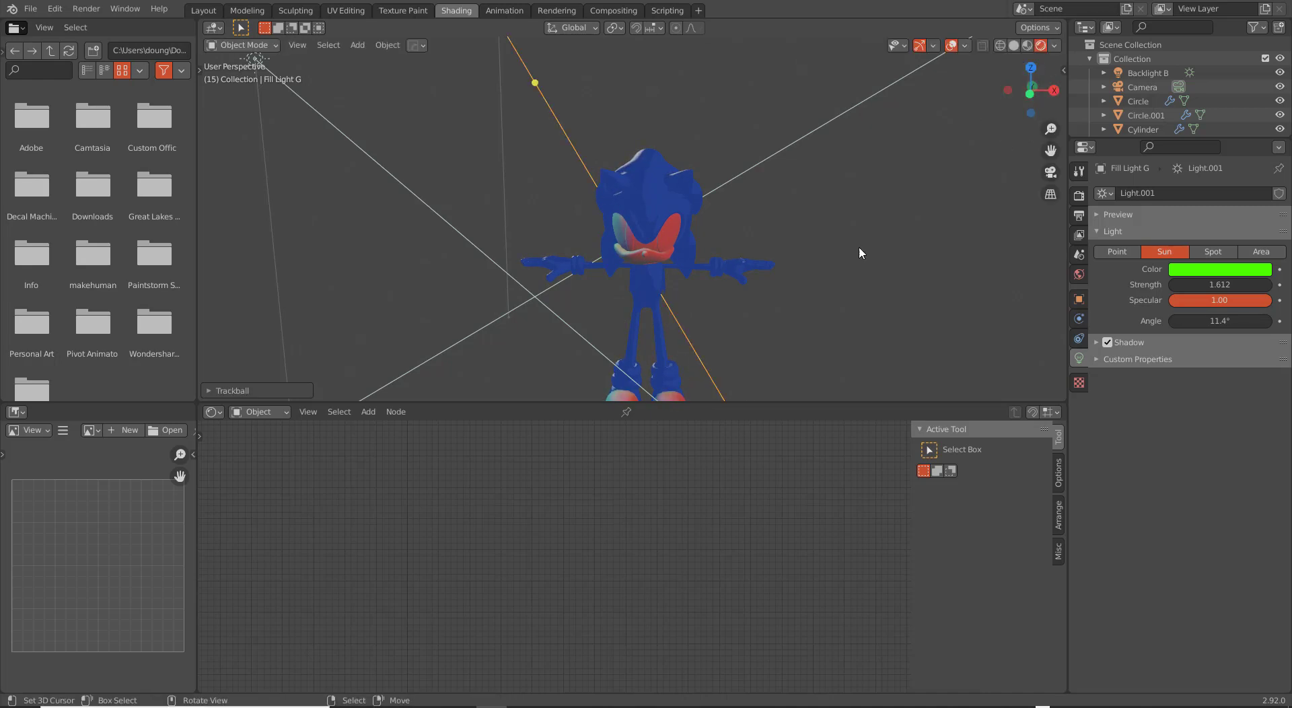
middle_click_drag(798, 262, 796, 262)
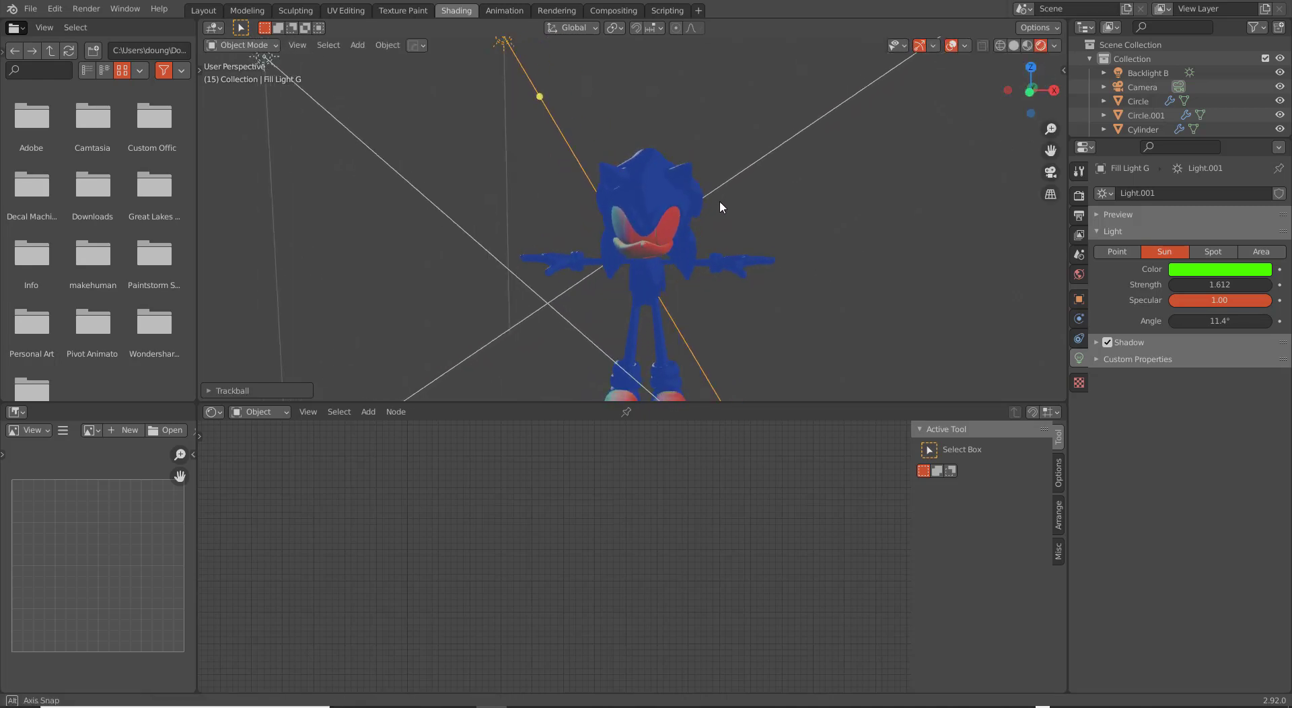
Open the shader group in Sonic's head material and examine the Fill Light and Back Light color ramp frames.
left_click(677, 195)
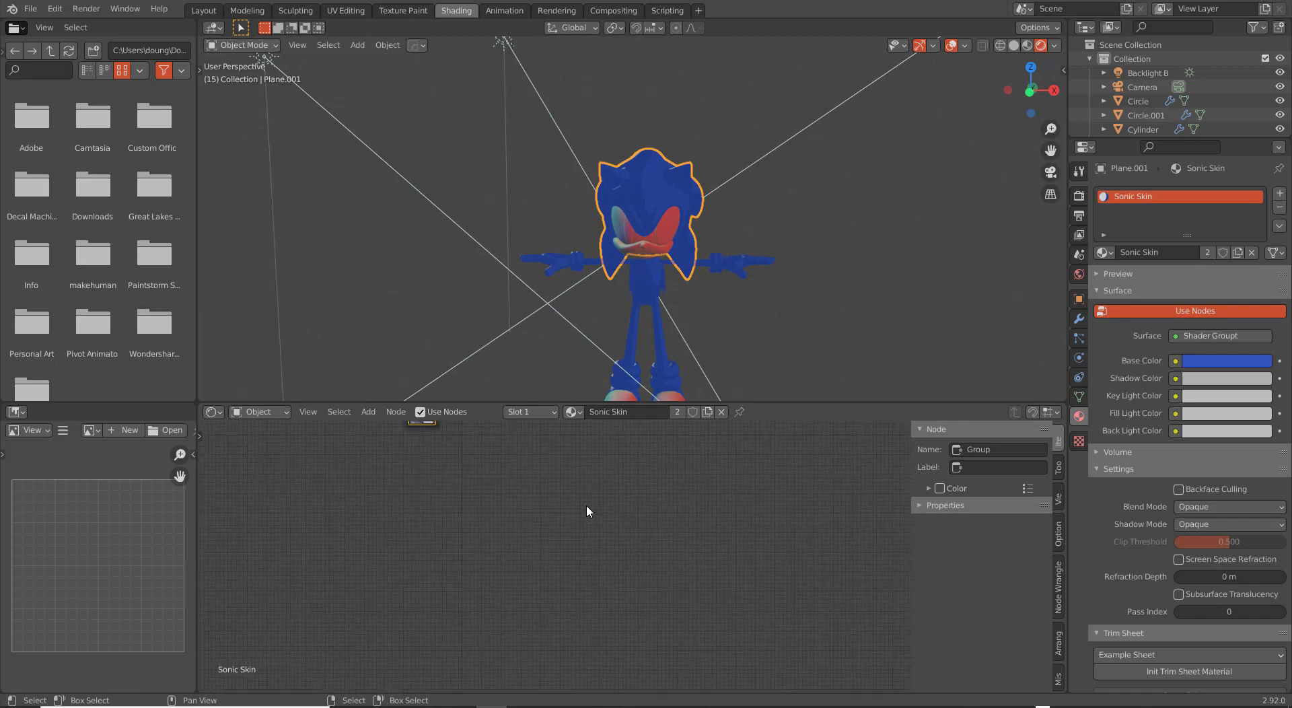
key("Tab")
scroll(581, 572, "up", 5)
scroll(559, 561, "up", 4)
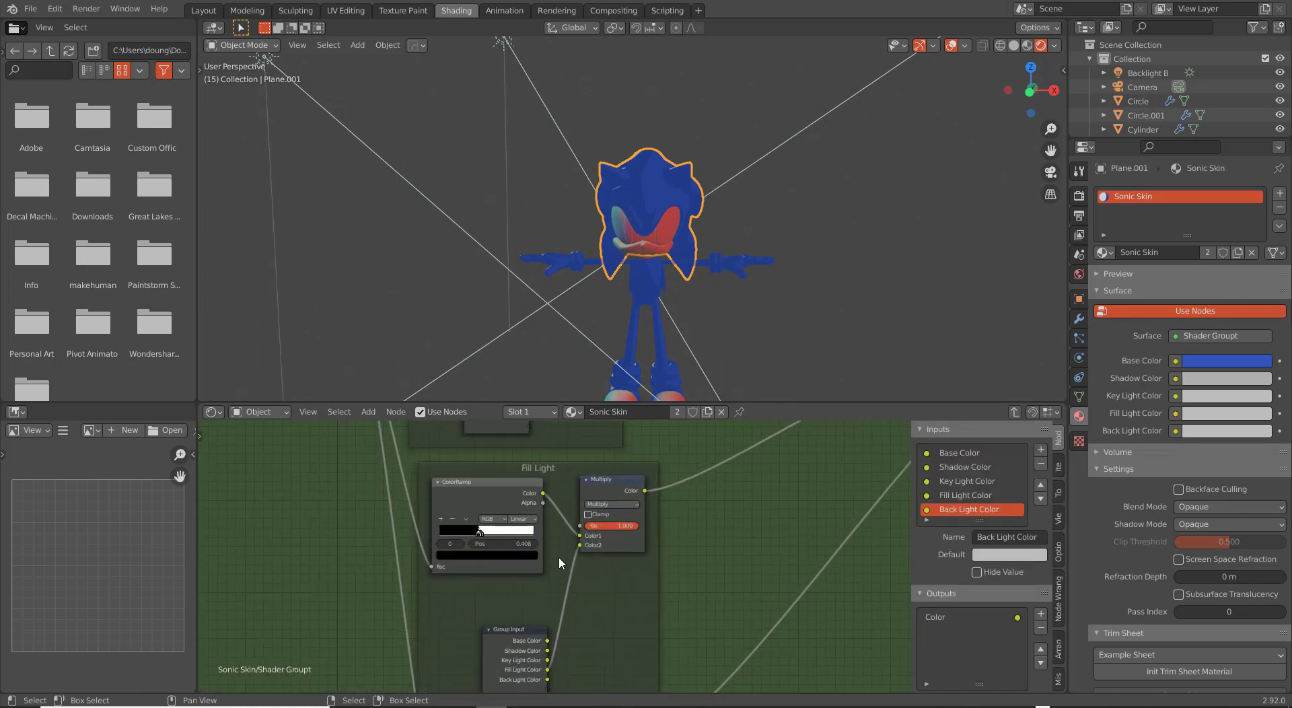
scroll(557, 564, "down", 3)
middle_click_drag(557, 564, 573, 427)
middle_click_drag(562, 586, 565, 484)
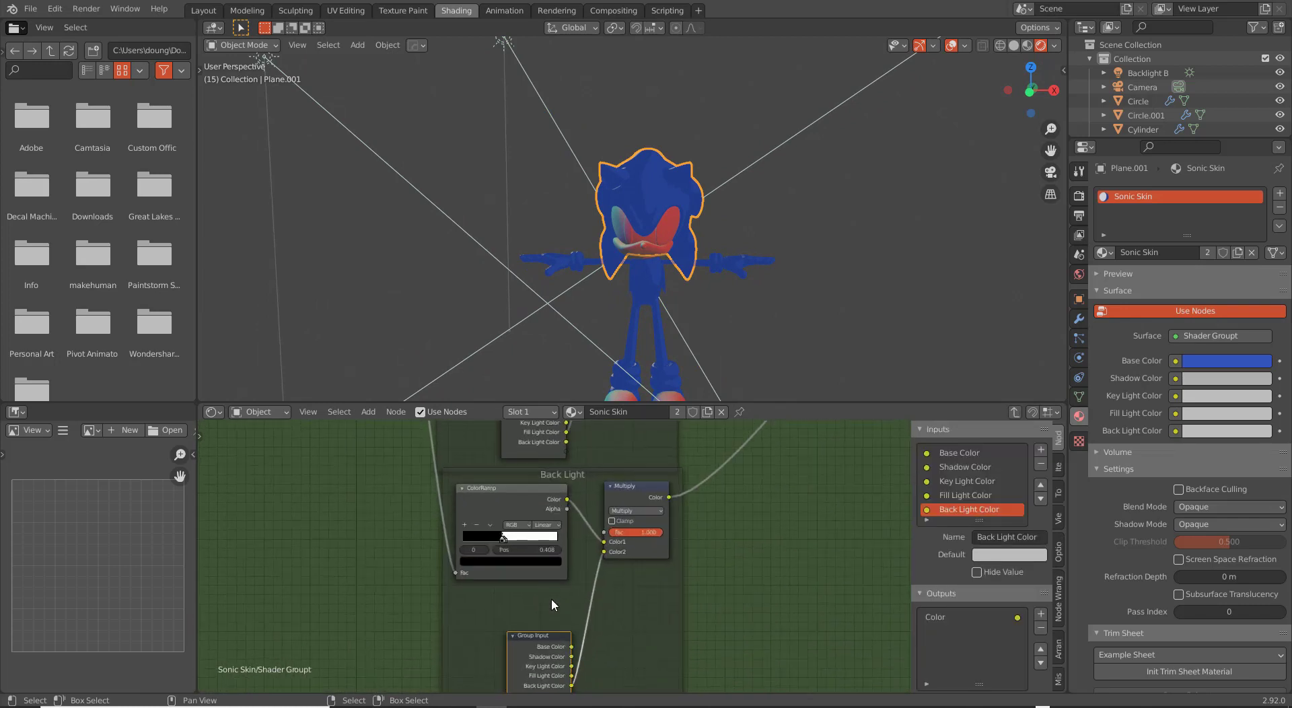
scroll(552, 598, "up", 3)
scroll(541, 589, "down", 1)
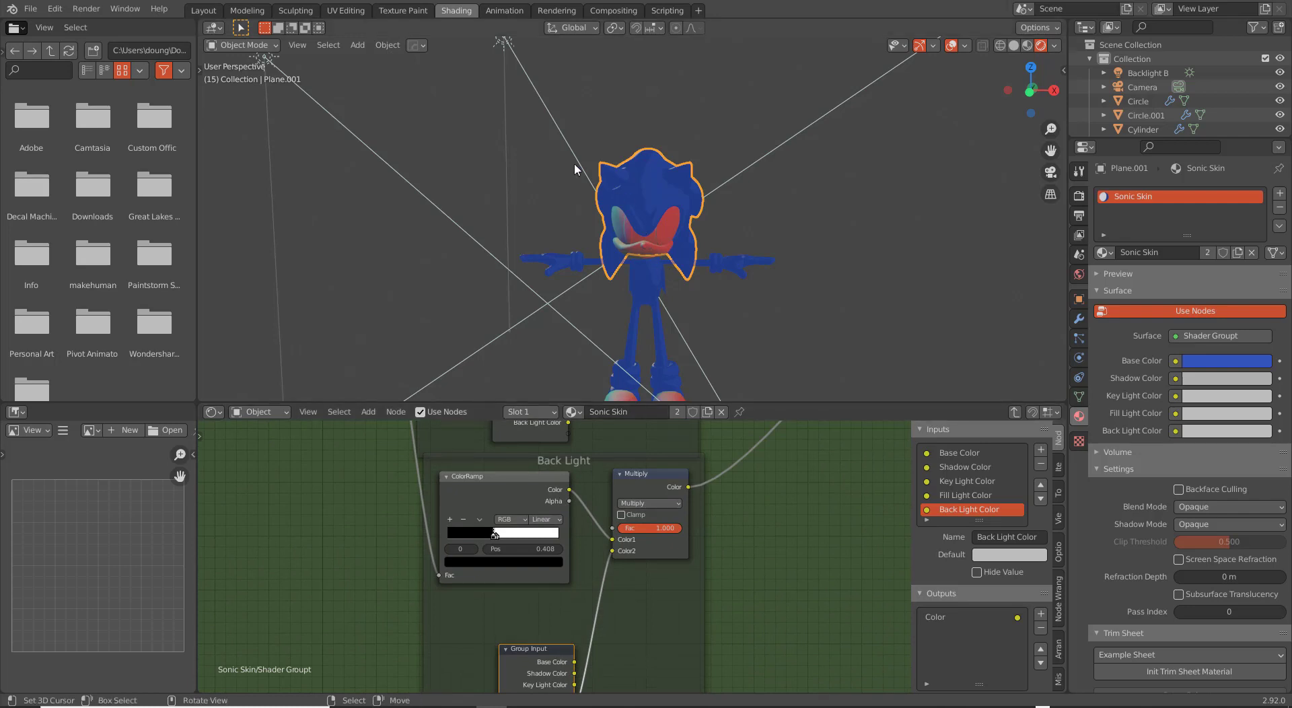
Try rotating Backlight B and Fill Light G to shift their highlights on Sonic, cancelling both rotations.
left_click(422, 198)
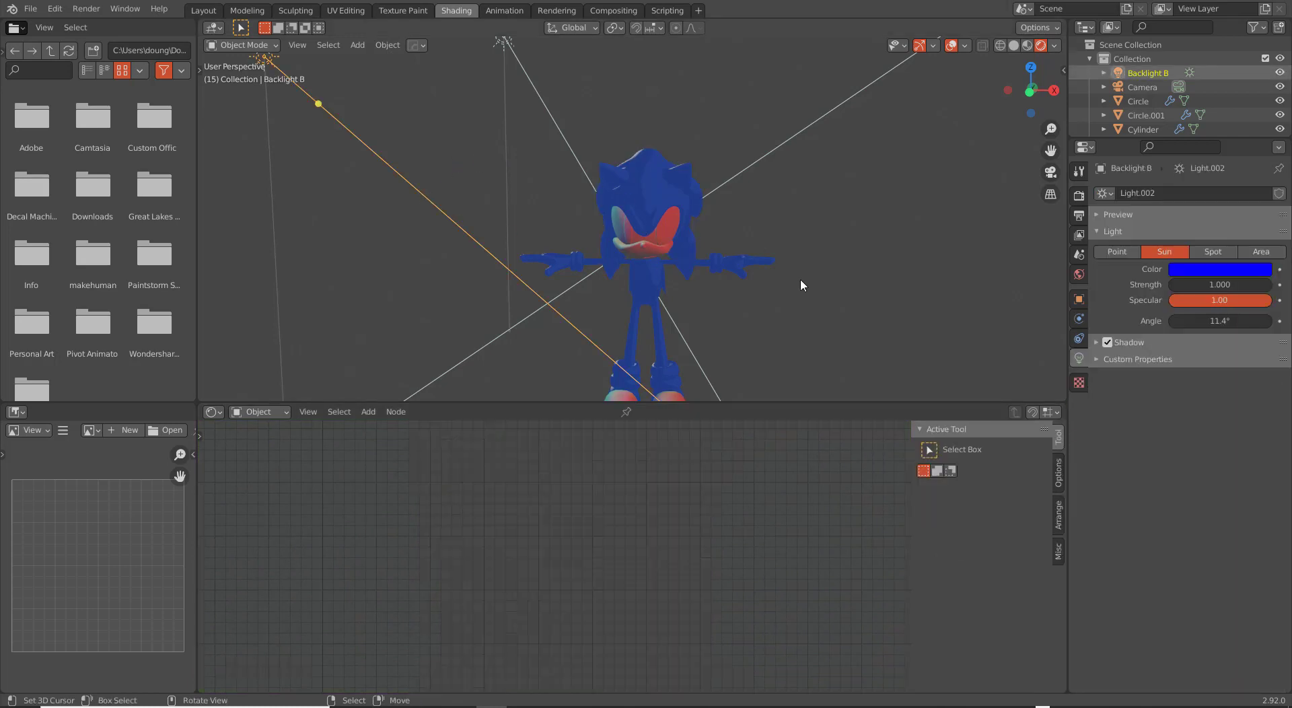
scroll(1115, 128, "down", 1)
scroll(637, 245, "down", 1)
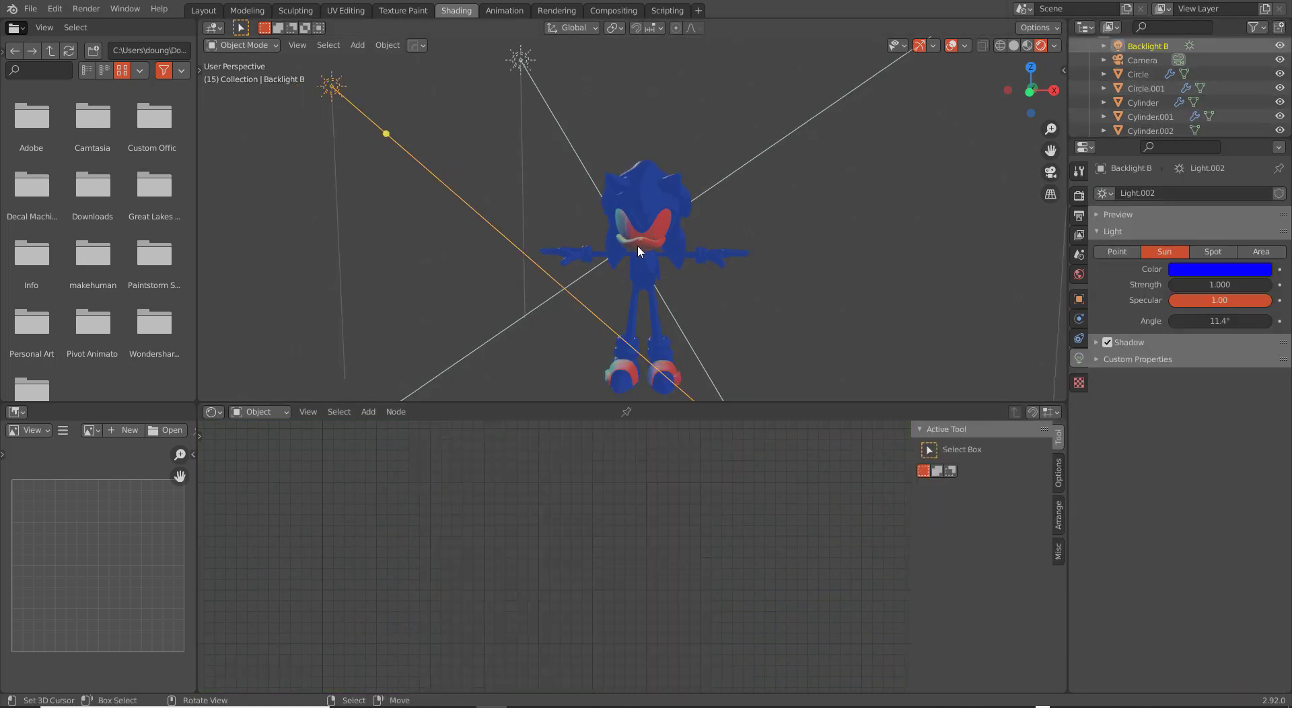
middle_click_drag(636, 245, 647, 296)
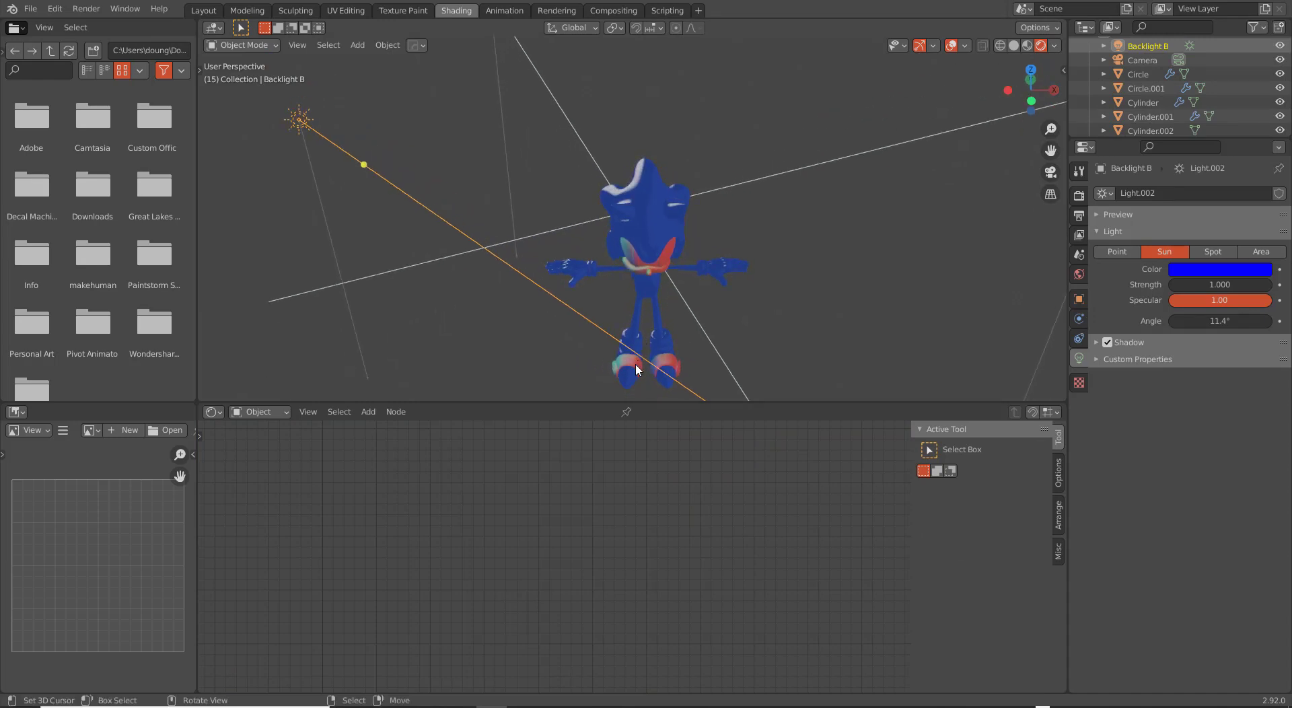
key("r")
key("Escape")
left_click(601, 145)
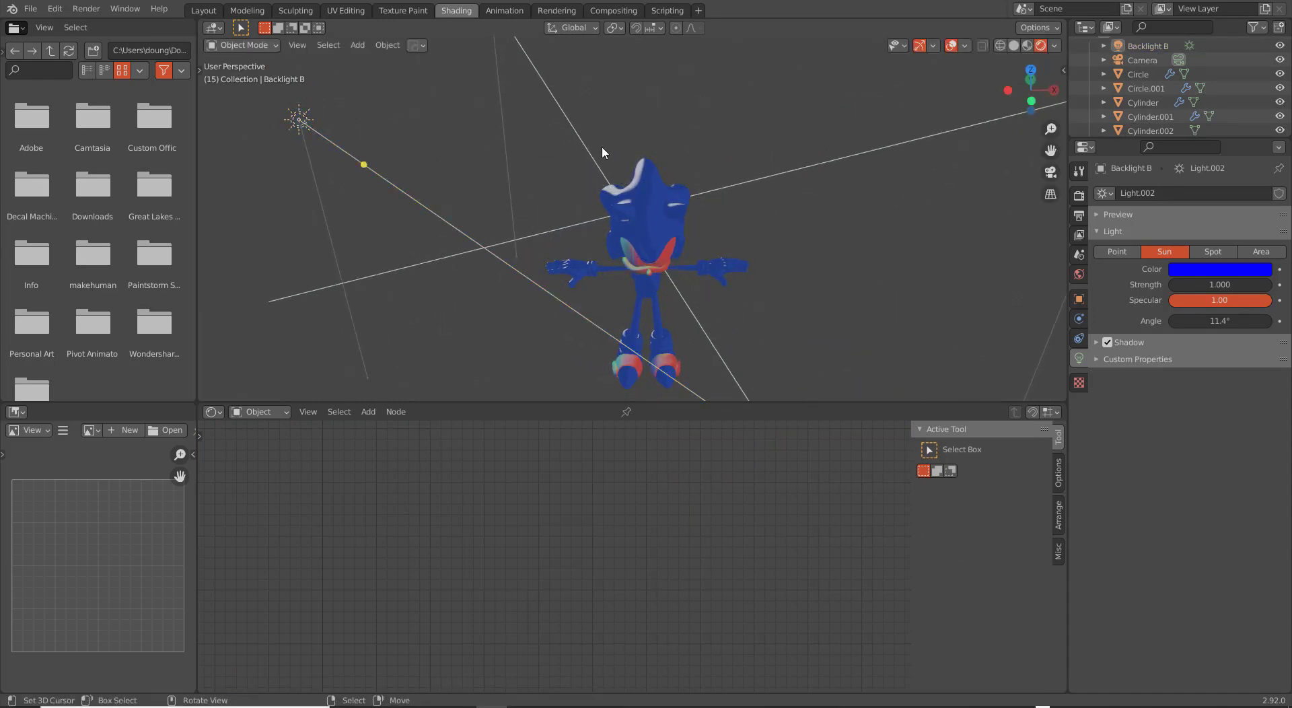
key("r")
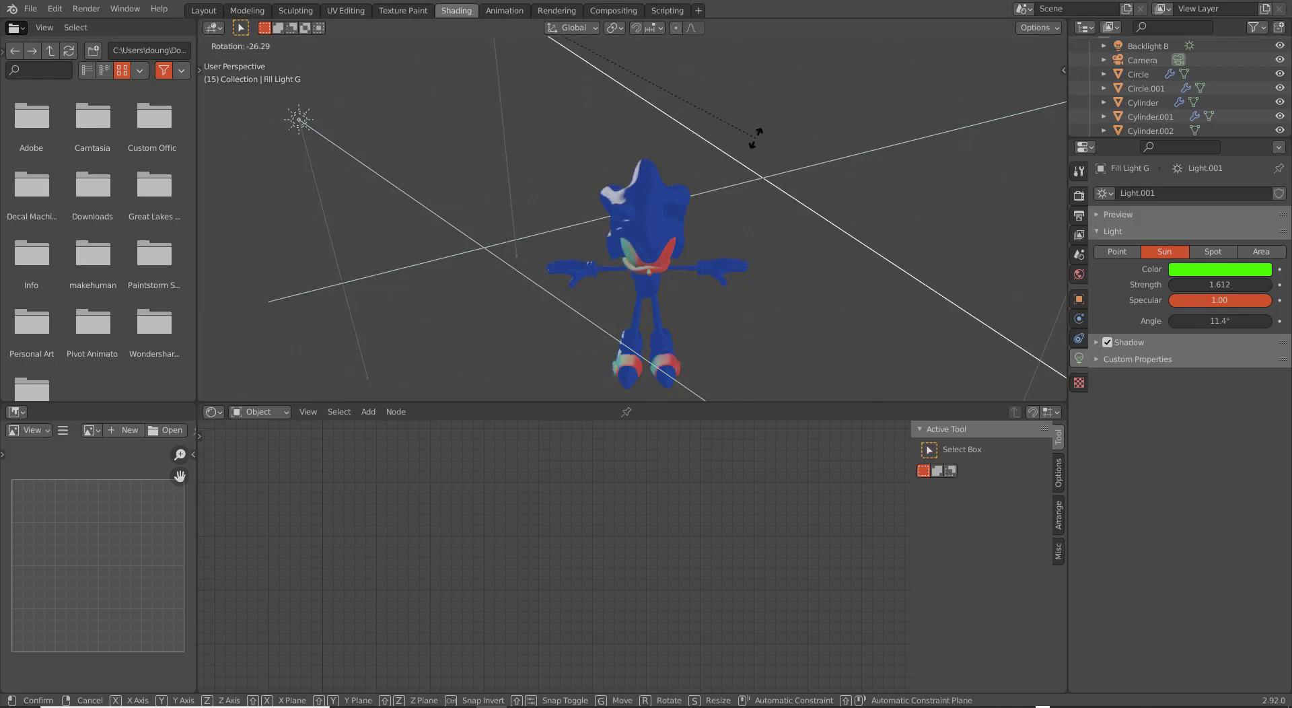
left_click(696, 201)
left_click(507, 256)
Set the Shadow Color of the Sonic Skin material on Sonic's head to black.
left_click(613, 228)
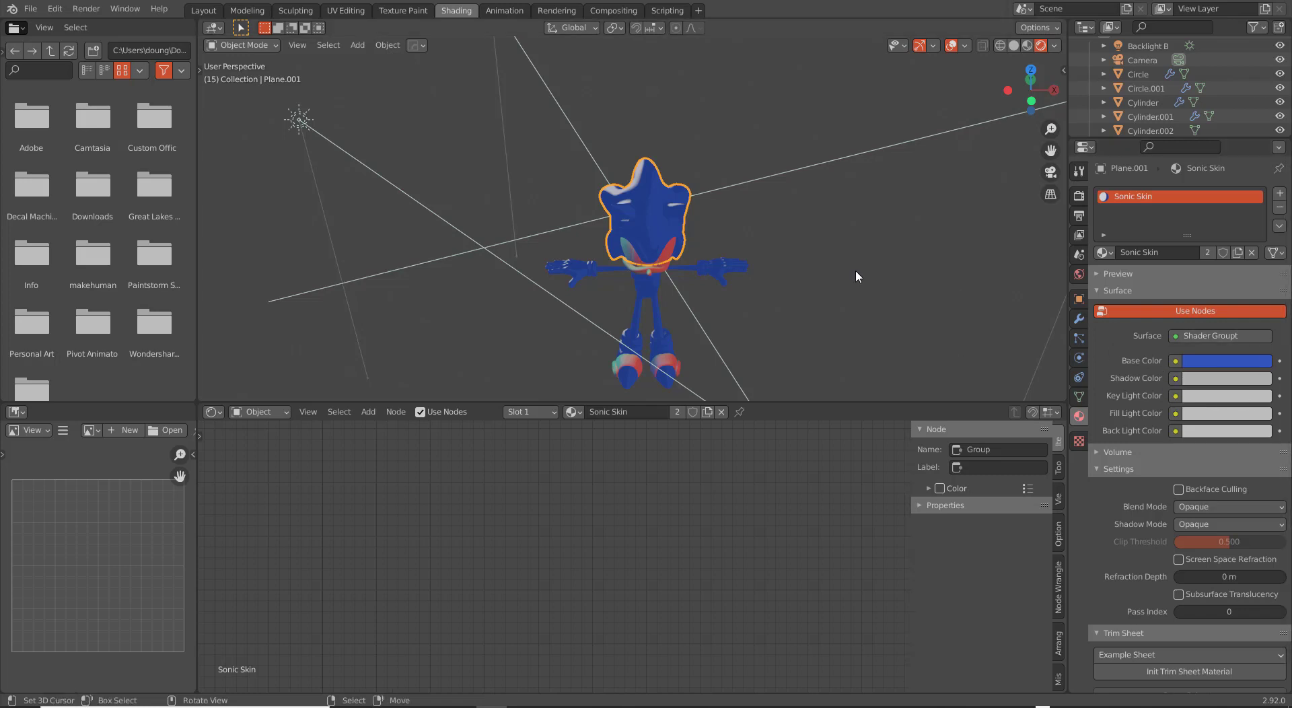
left_click(1225, 379)
left_click_drag(1261, 252, 1260, 290)
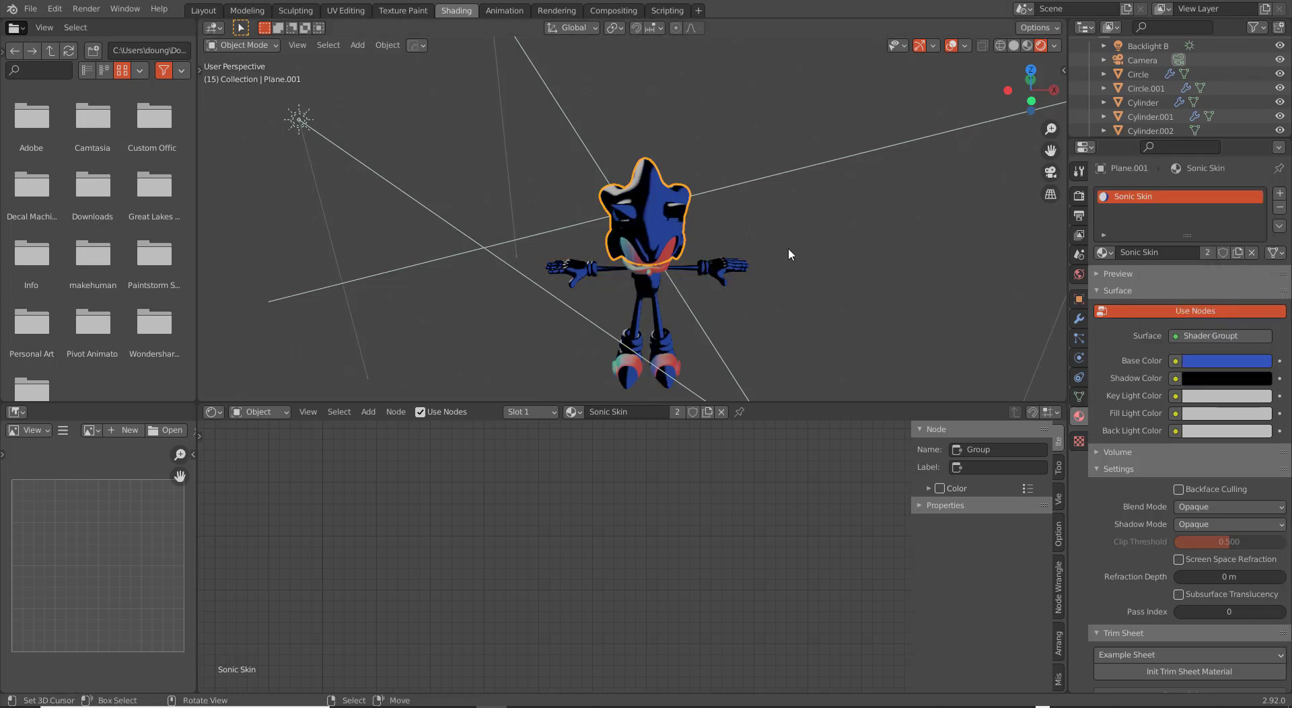
Try rotating Key Light R to check its effect on the shaded side of Sonic.
left_click(816, 169)
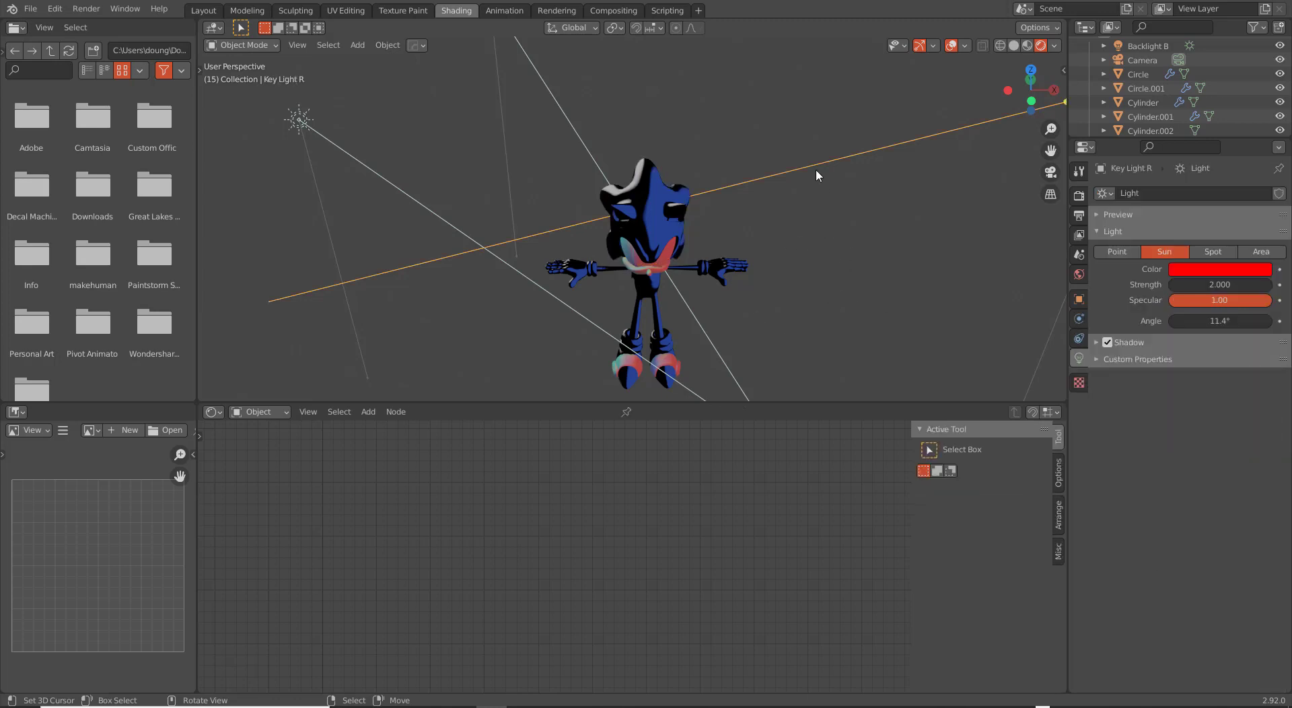
key("r")
left_click(592, 130)
left_click(597, 138)
Darken the Sonic Skin material's Fill Light Color to a value of 0.302.
left_click(614, 203)
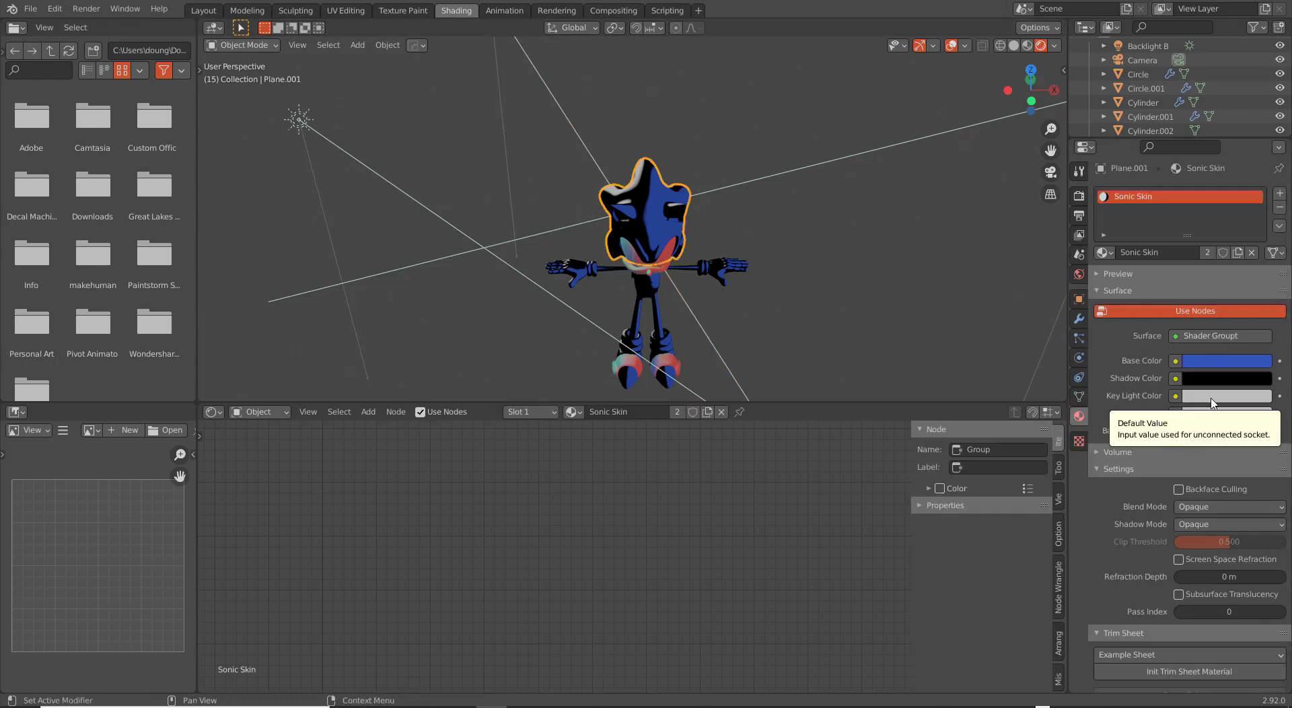
left_click(1225, 414)
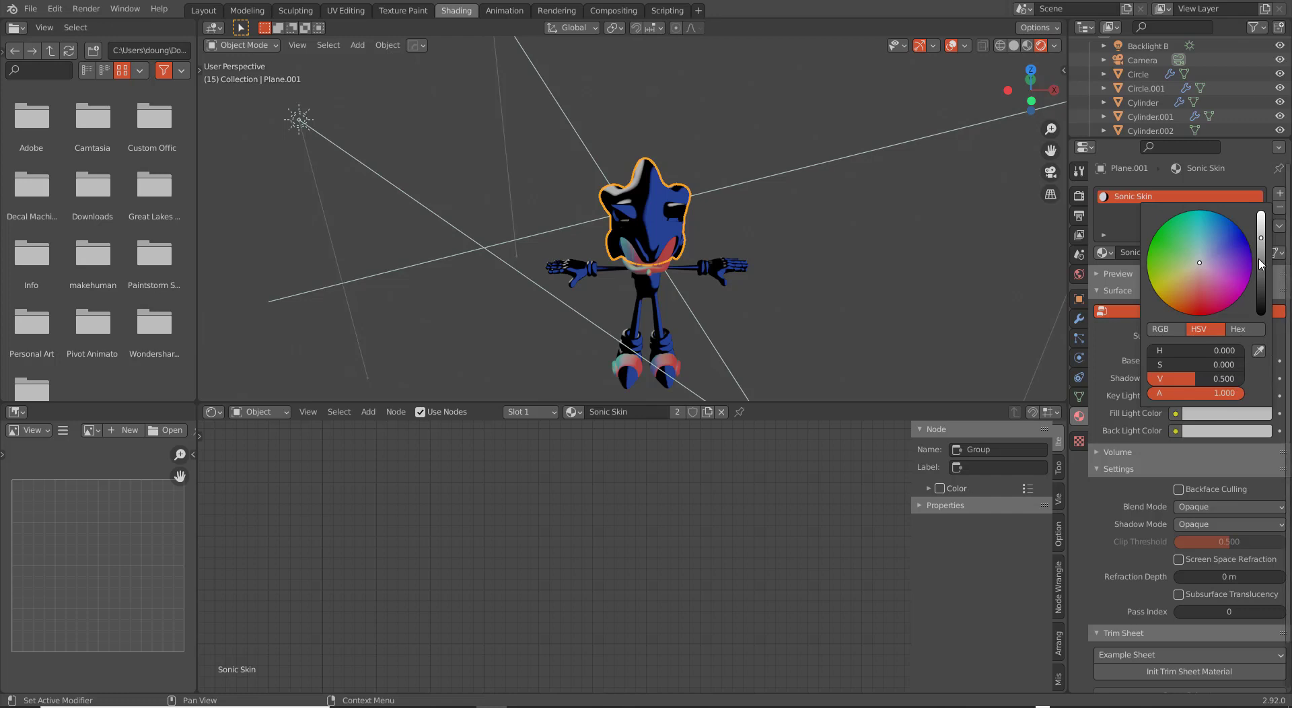
mouse_move(1263, 269)
left_mouse_down()
mouse_move(1261, 283)
mouse_move(1261, 242)
mouse_move(1261, 294)
mouse_move(1261, 253)
left_mouse_up()
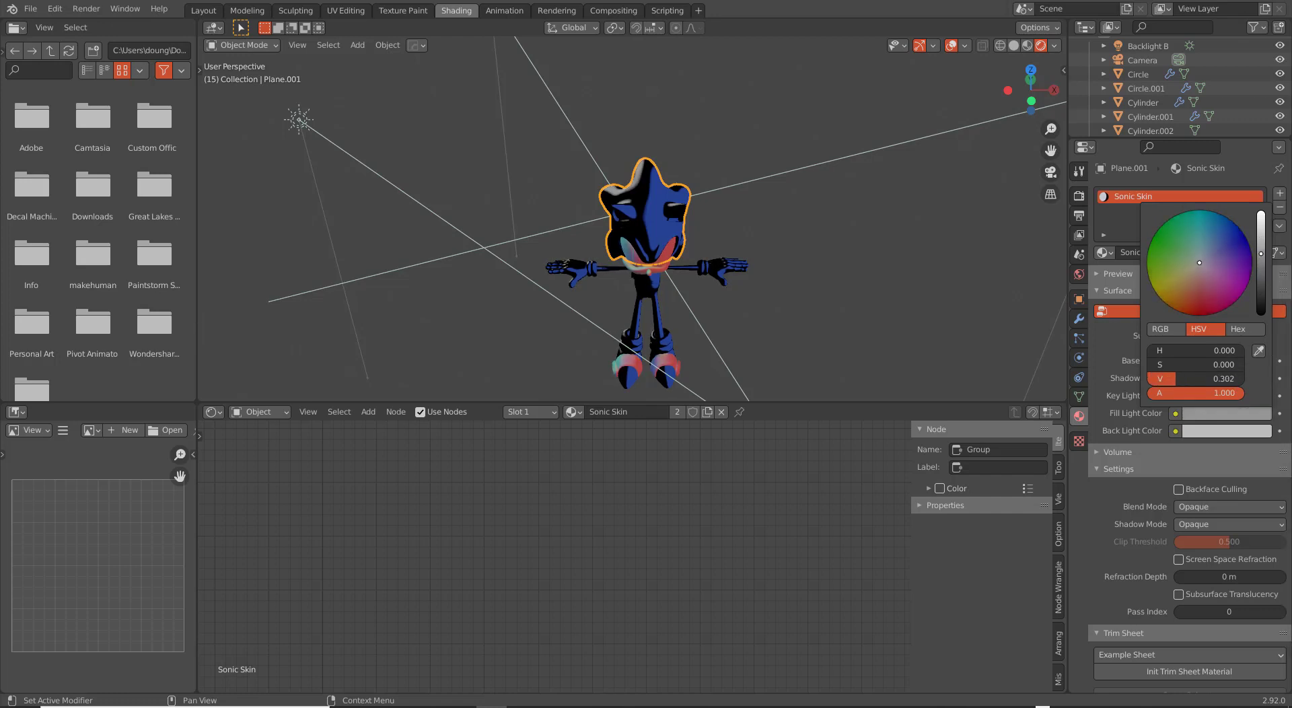
Rotate Fill Light G to shine nearly sideways and move it out to the side of Sonic opposite Key Light R.
left_click(602, 149)
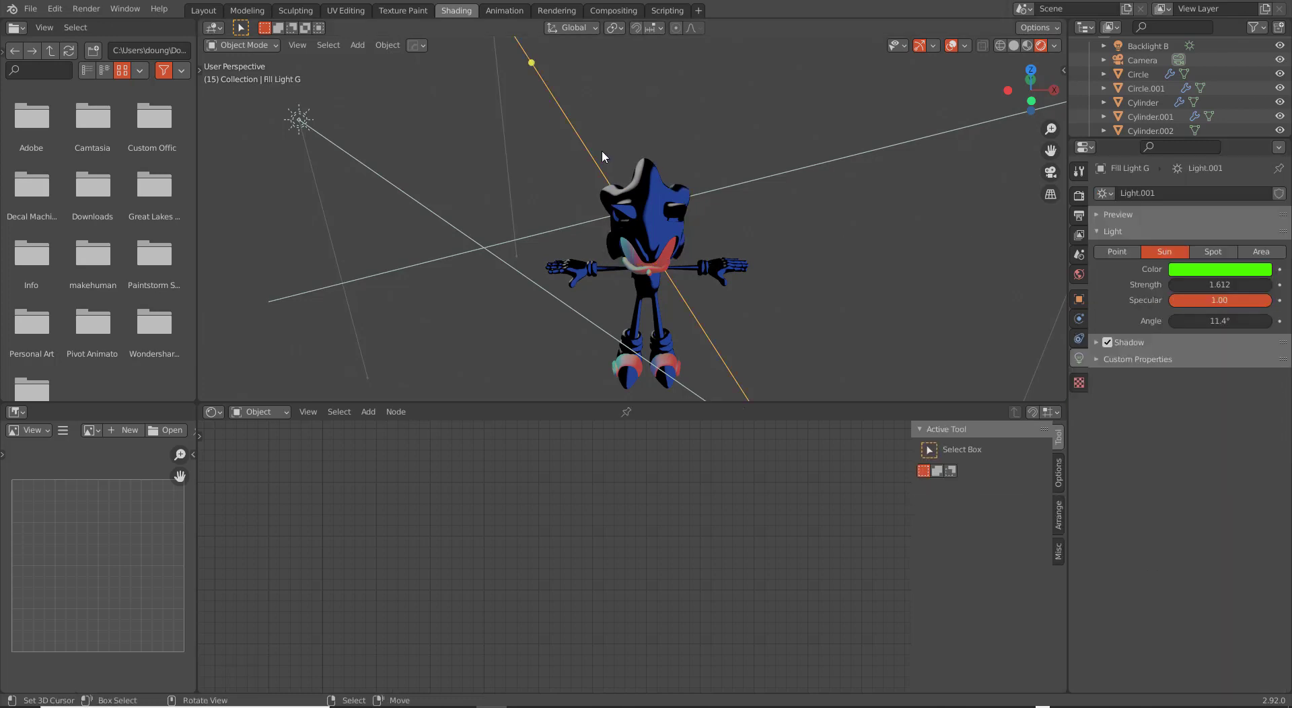
scroll(602, 149, "down", 3)
key("r")
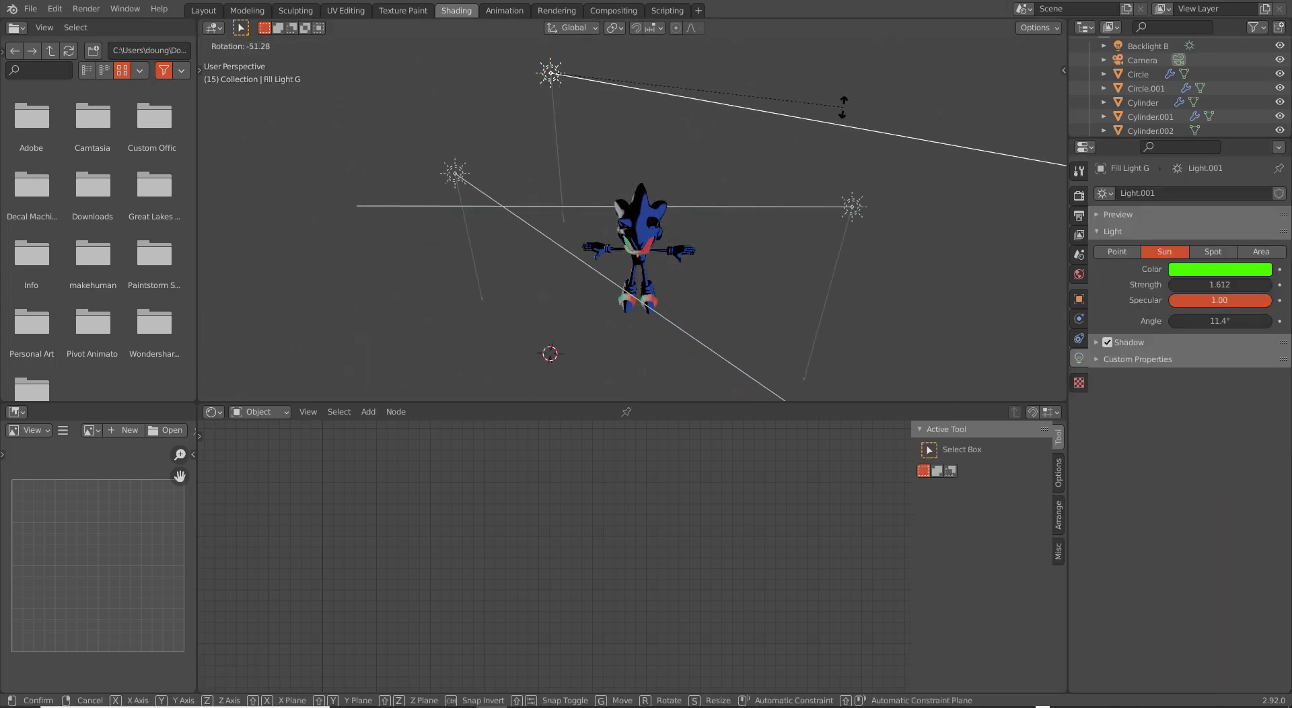
left_click(839, 110)
key("g")
left_click(517, 323)
Move Backlight B high up behind Sonic and rotate it to point down at him.
right_click(465, 166)
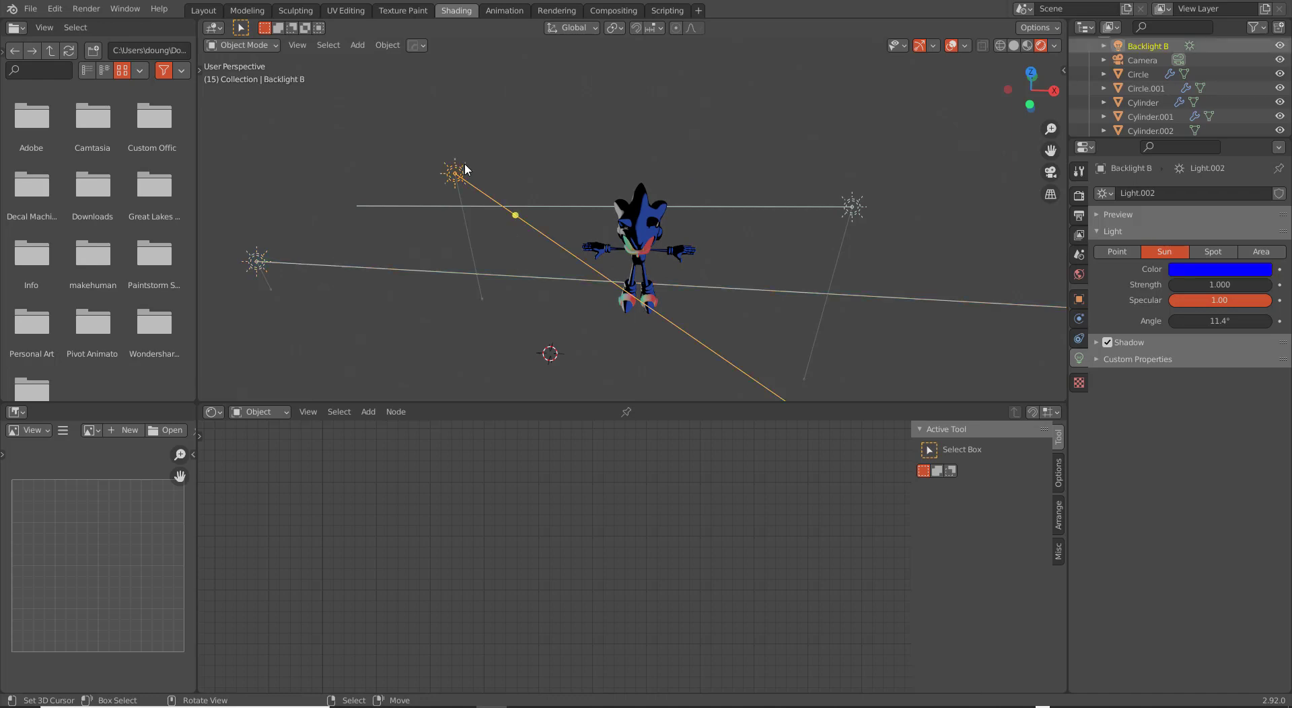
middle_click_drag(586, 245, 596, 265)
key("g")
left_click(792, 274)
key("r")
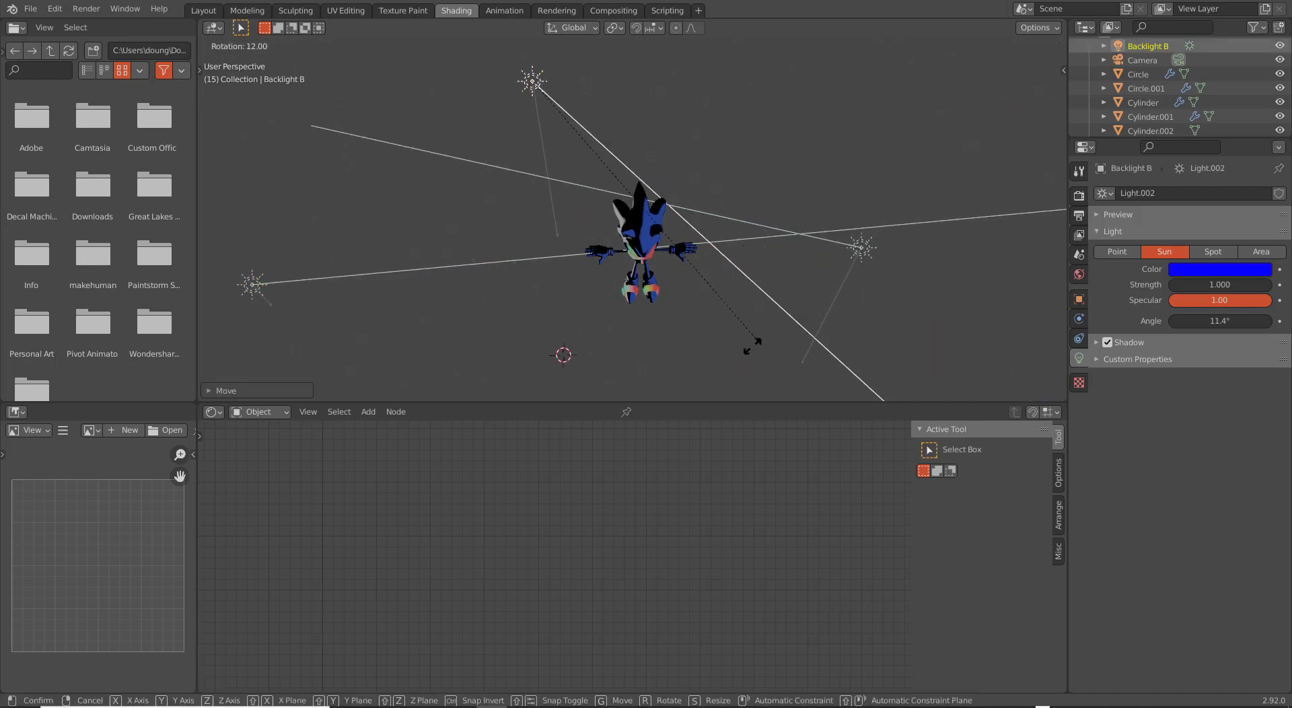
left_click(542, 374)
key("g")
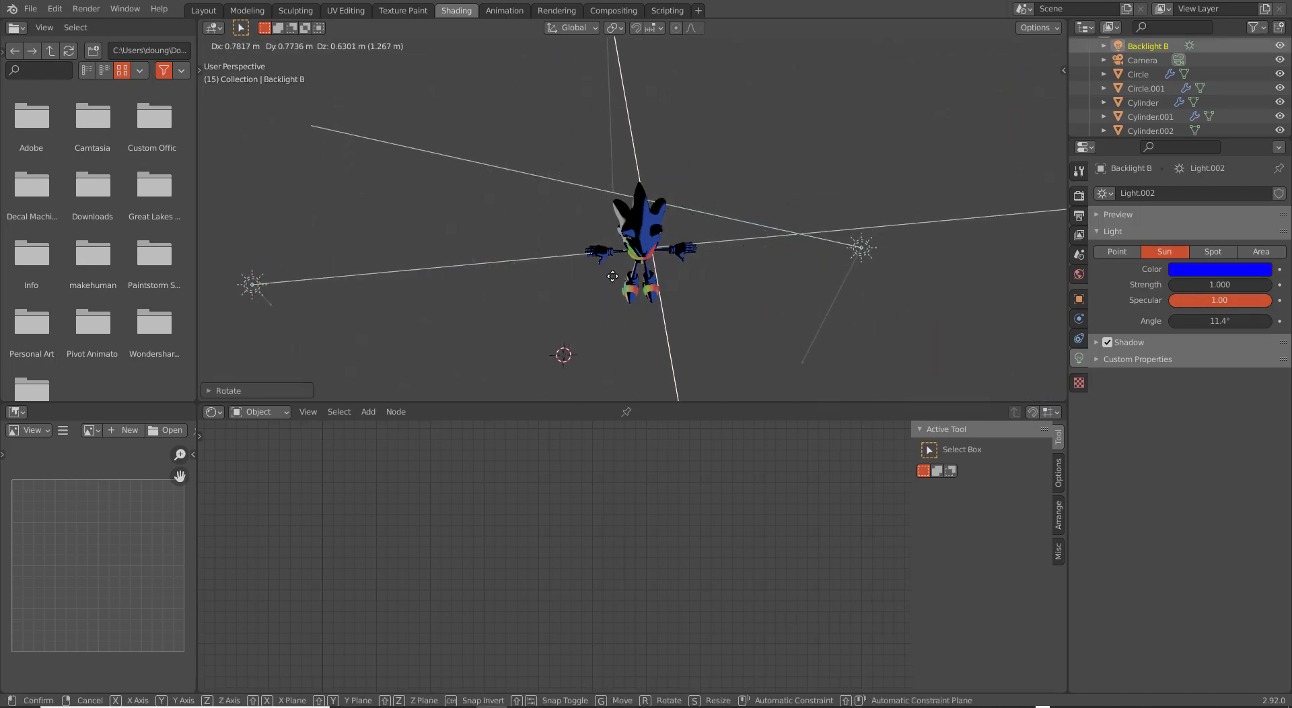
left_click(614, 292)
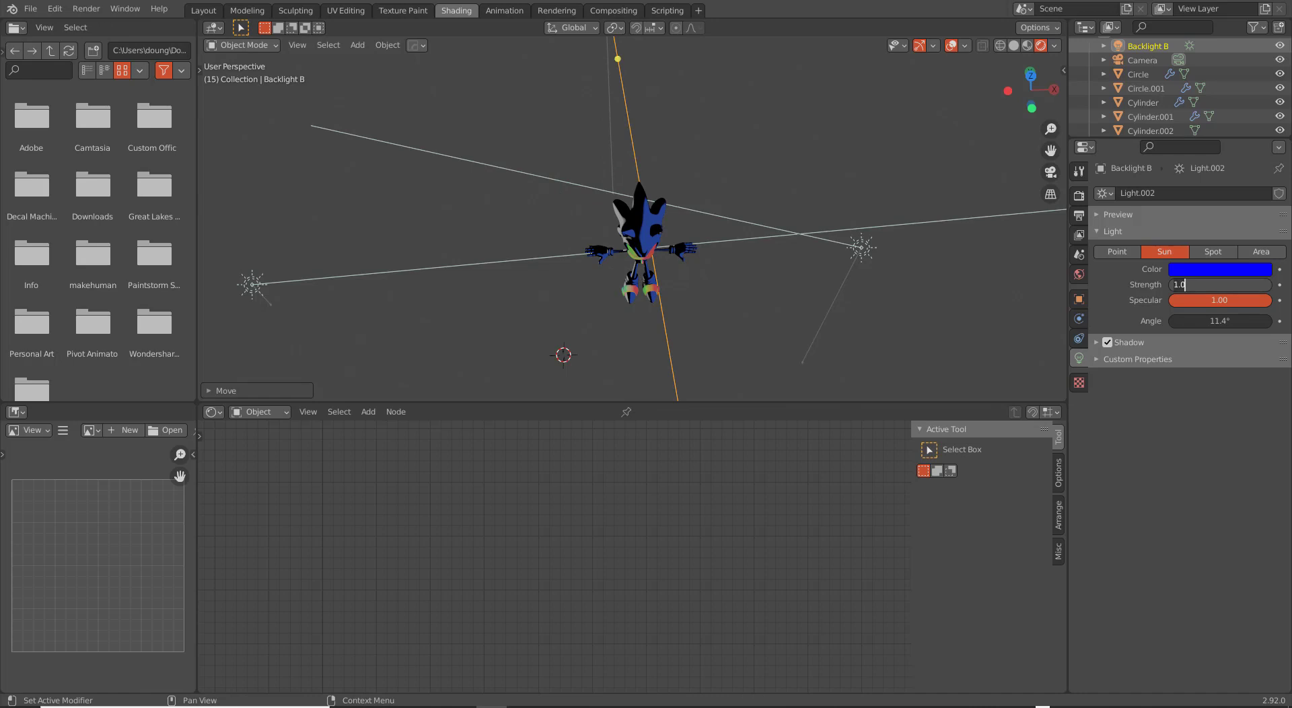
Try Backlight B at strength 5 and 2, and fine-tune it down to 1.543.
key("Return")
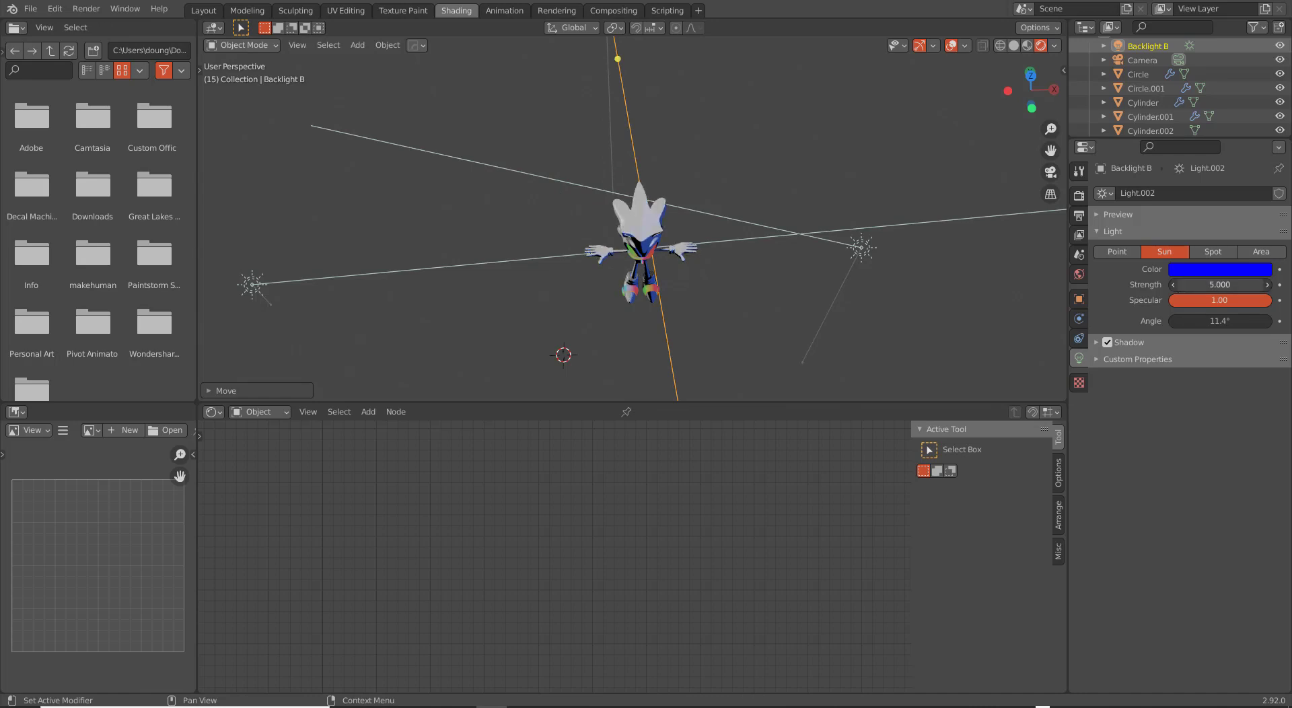
left_click(1220, 285)
key("Return")
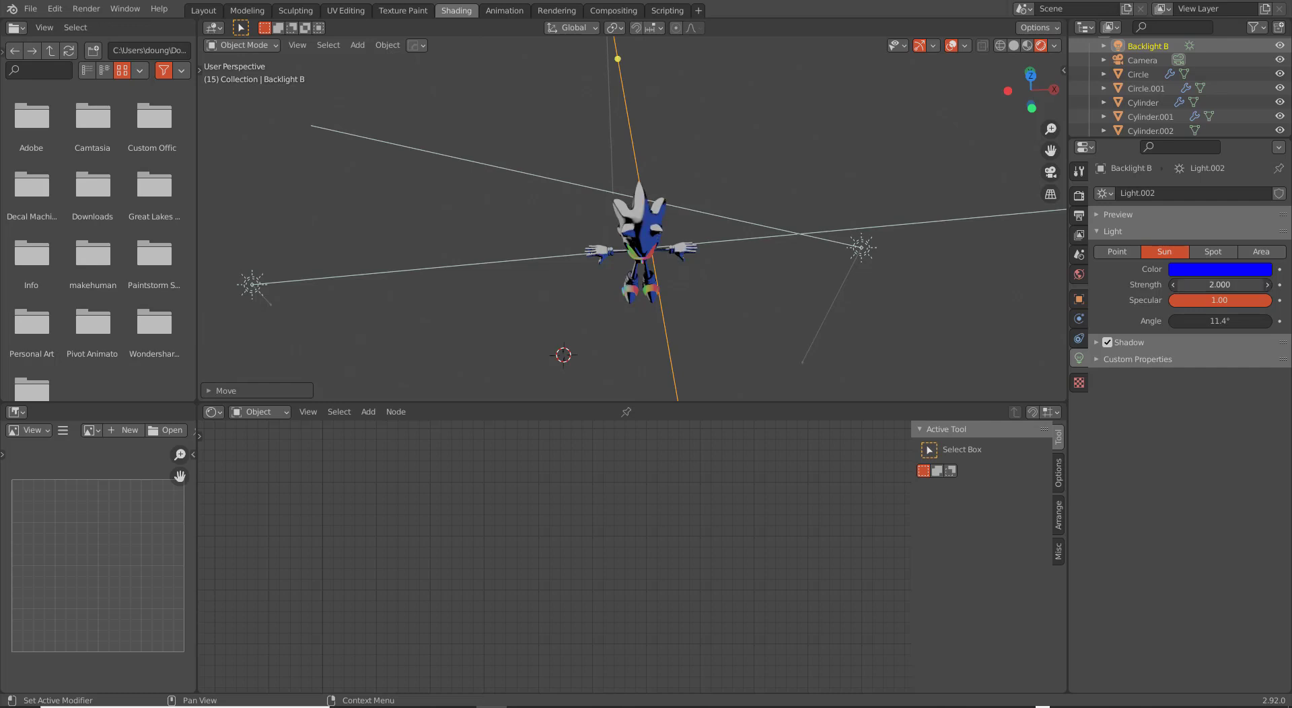
left_click(1220, 285)
left_click(1178, 431)
left_click_drag(1219, 284, 1210, 284)
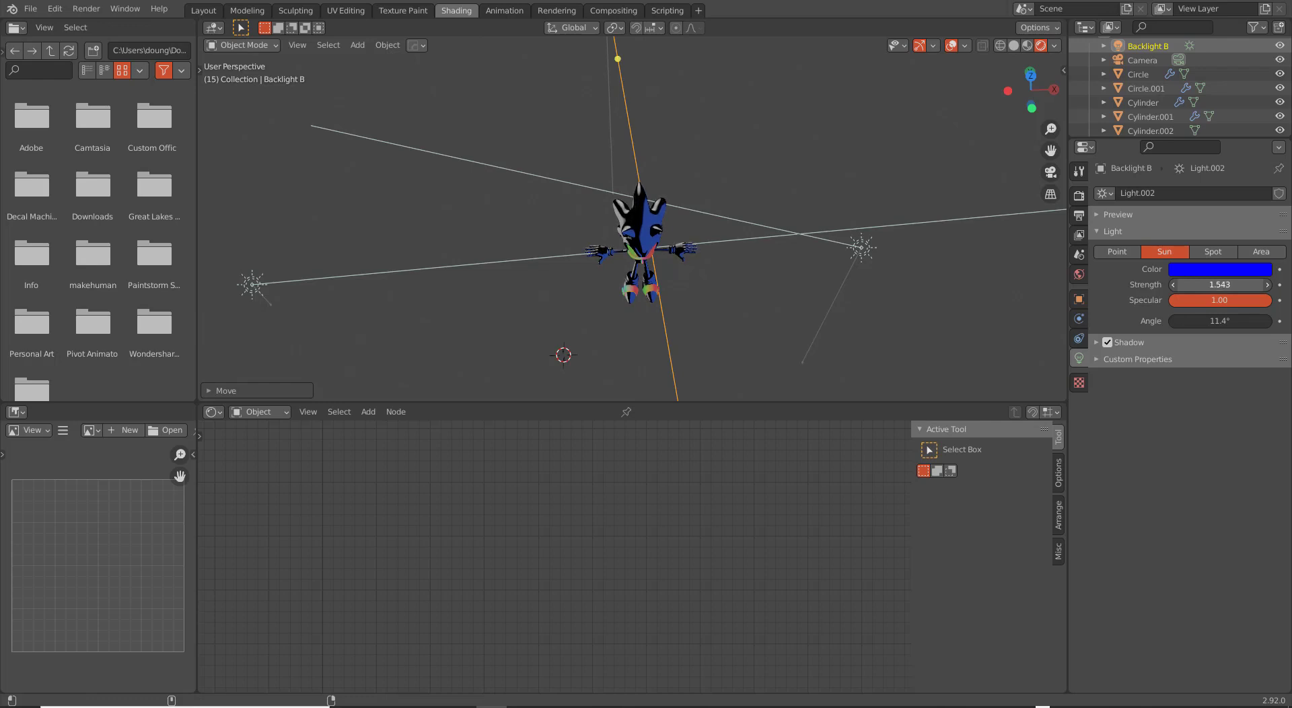
middle_click_drag(471, 316, 723, 200)
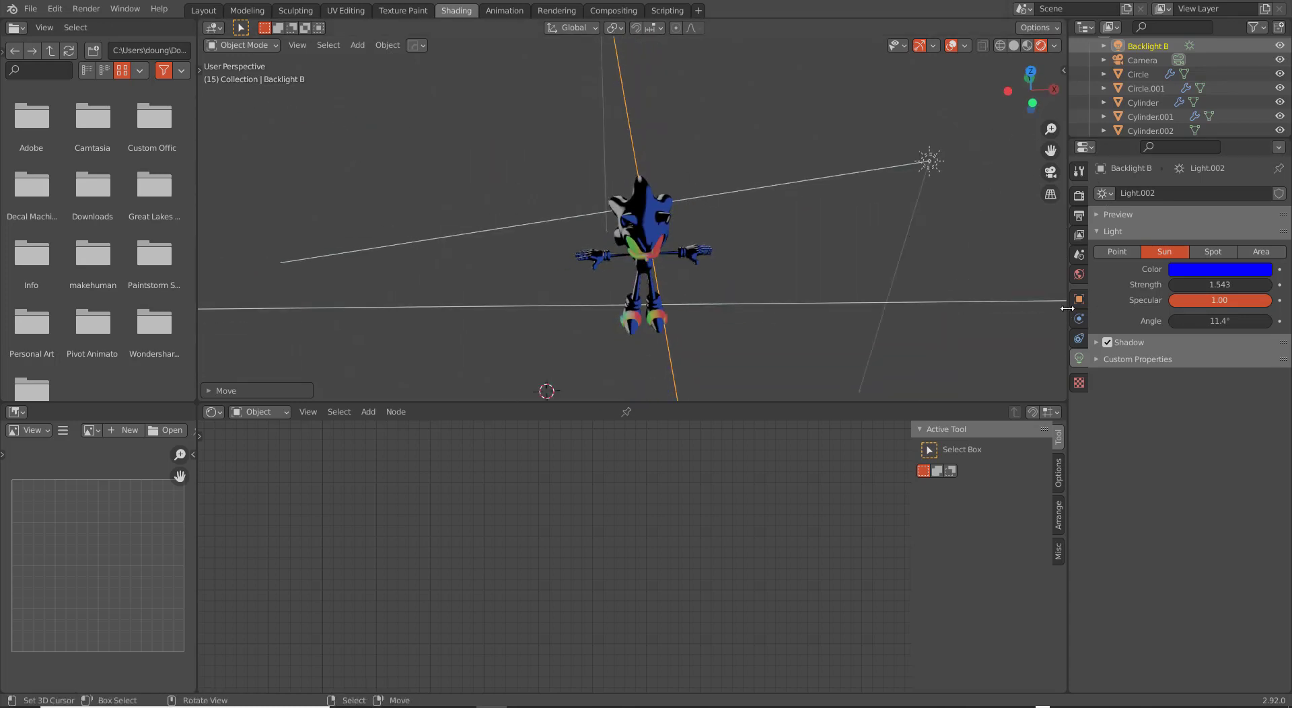
middle_click_drag(668, 272, 663, 248)
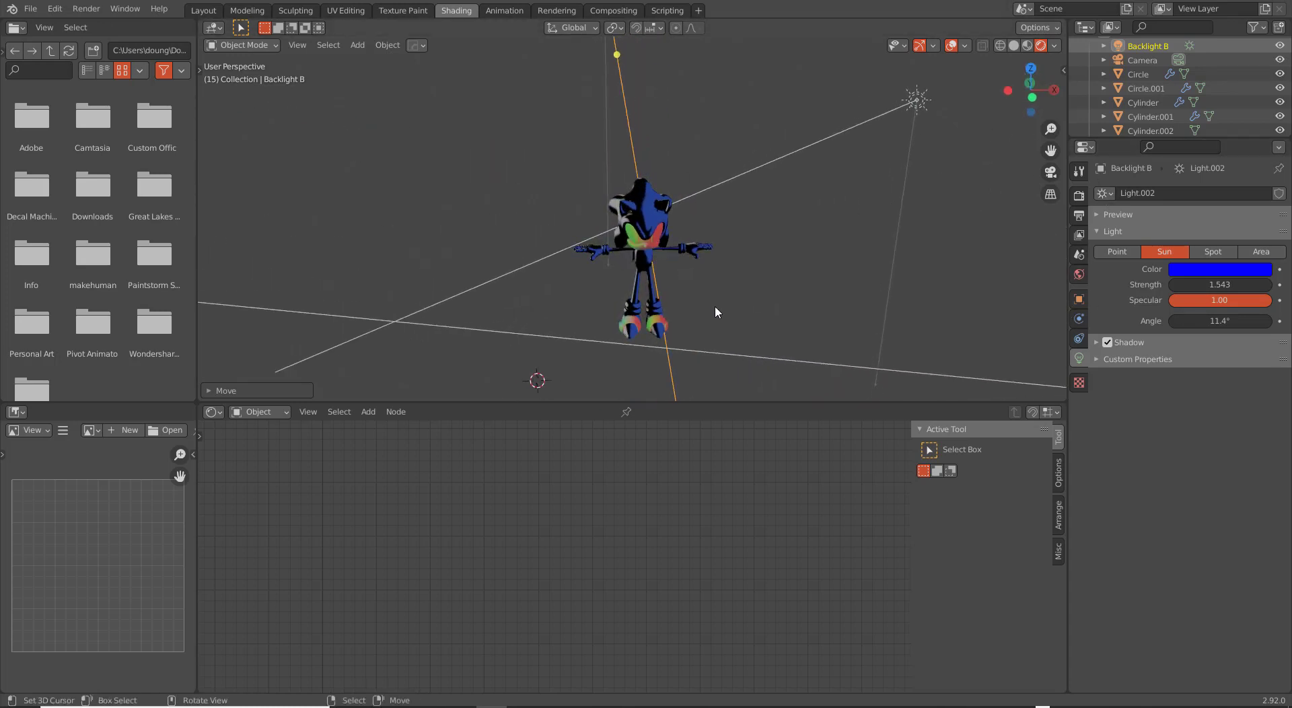
Rotate Backlight B freely and in the view plane so its beam slants down past Sonic's side.
key("r")
key("r")
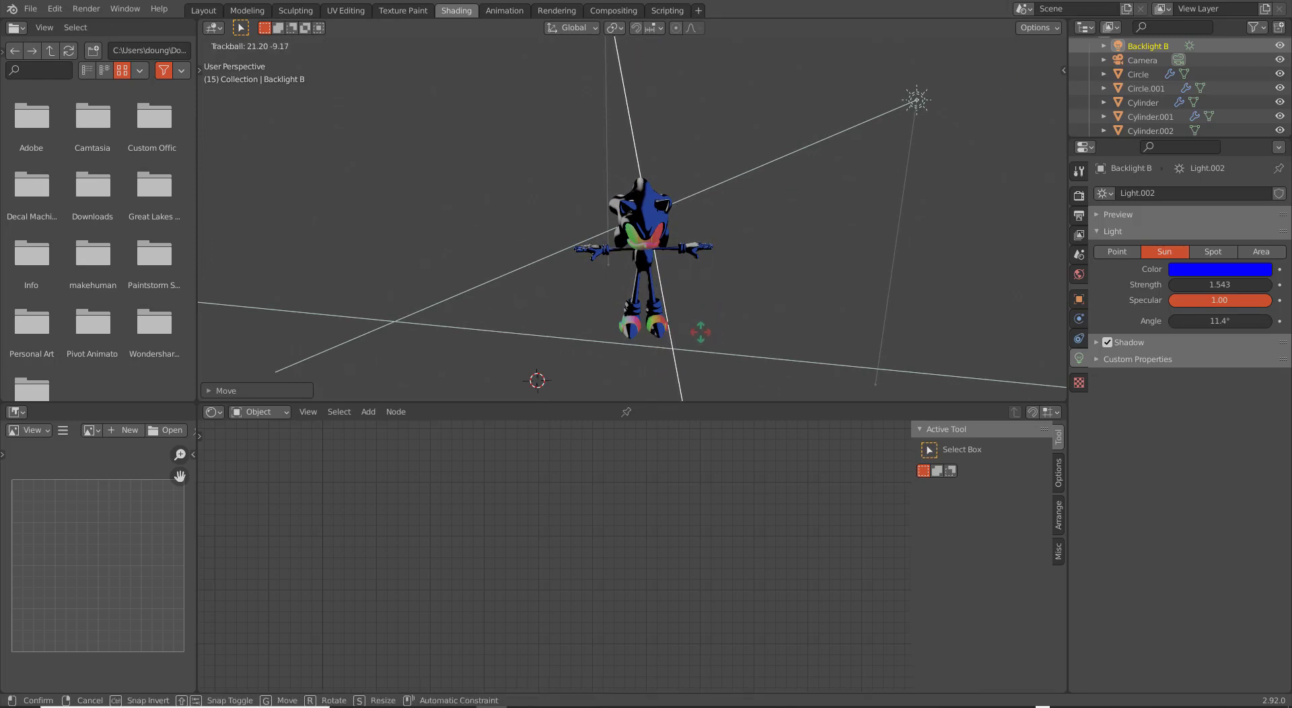
left_click(707, 328)
key("r")
key("r")
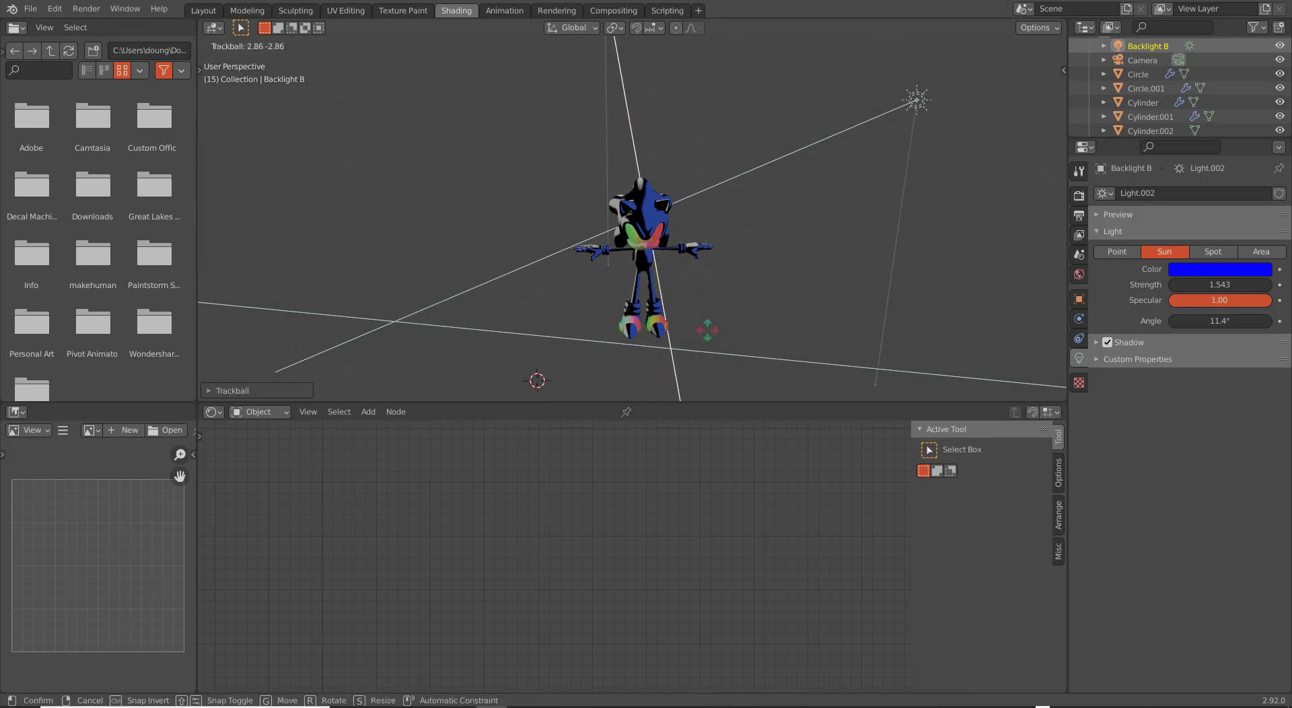
key("r")
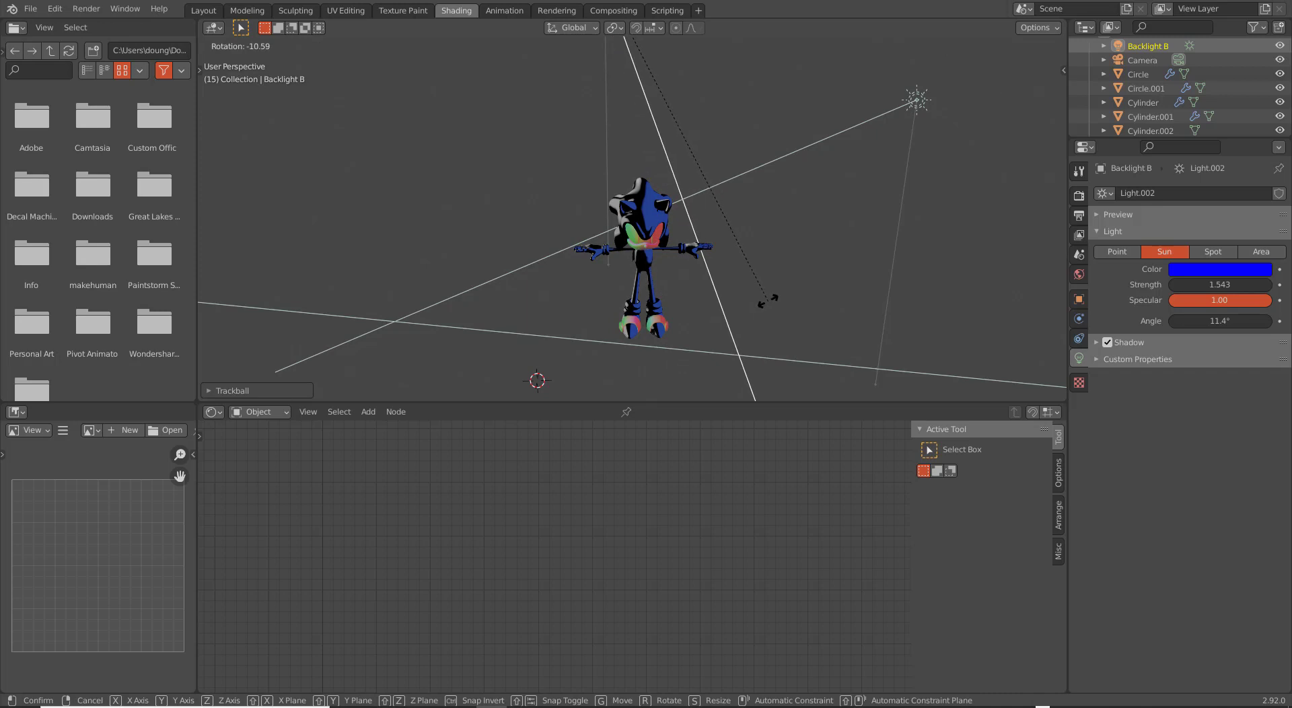
left_click(768, 301)
mouse_move(741, 312)
middle_mouse_down()
mouse_move(717, 304)
mouse_move(729, 308)
middle_mouse_up()
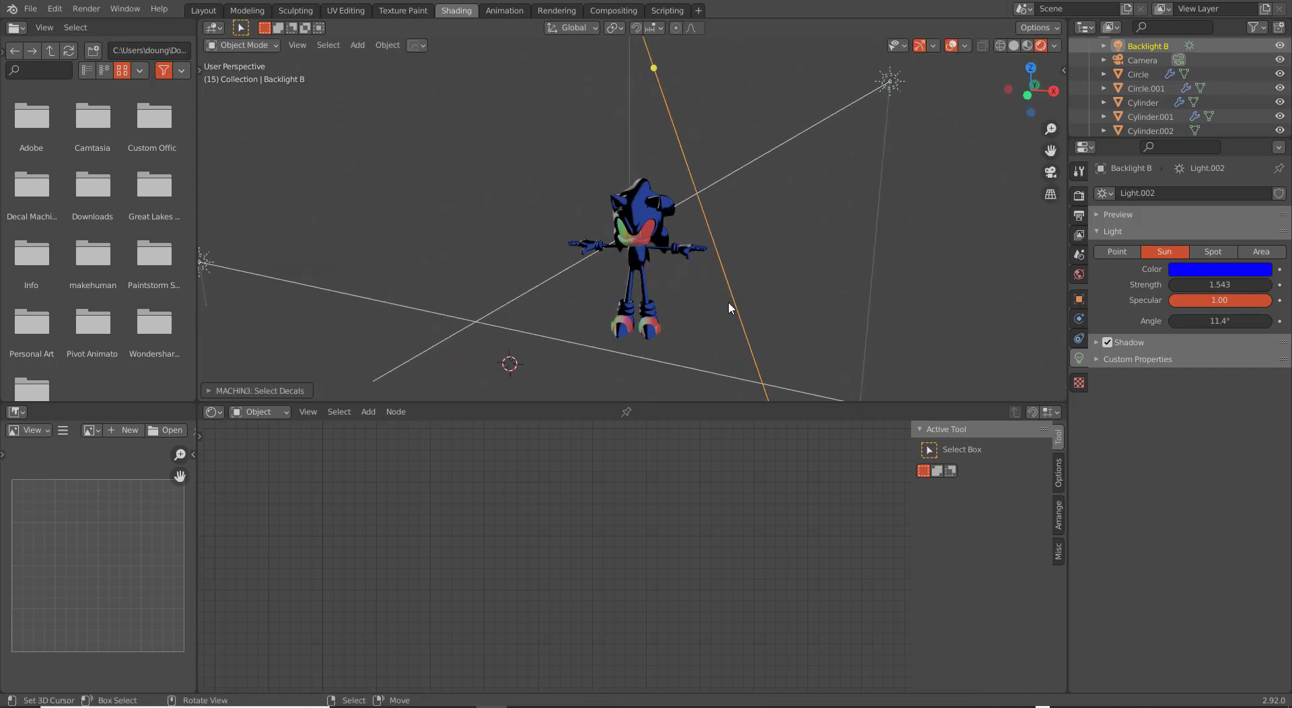
Brighten the Back Light Color of the Sonic Skin material on Sonic's head to full white.
left_click(640, 208)
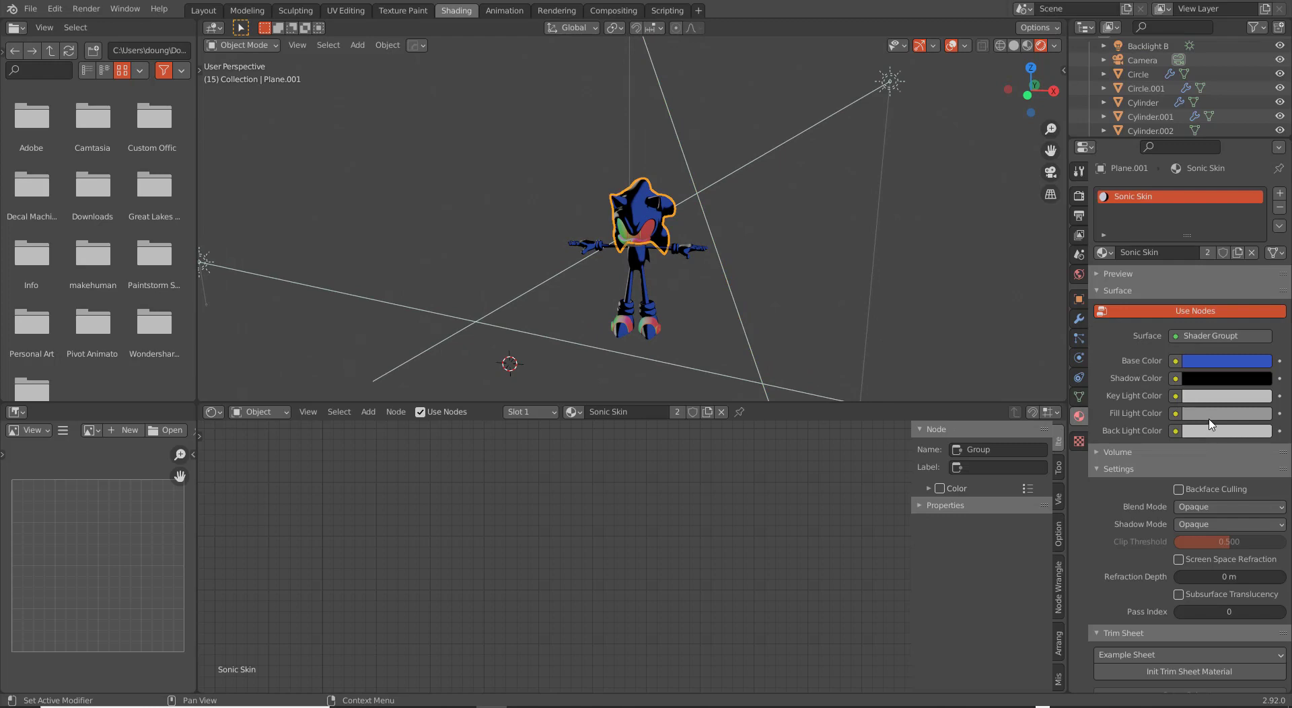
left_click(1238, 431)
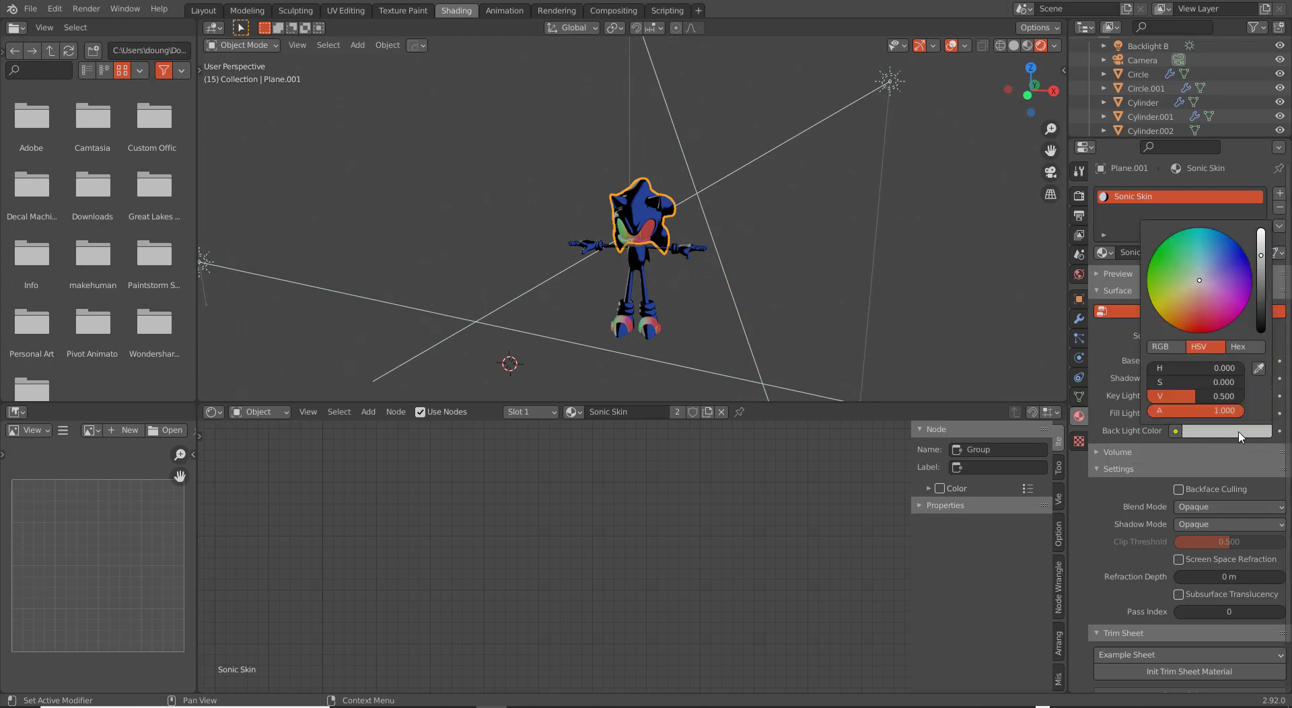
left_click_drag(1261, 290, 1261, 230)
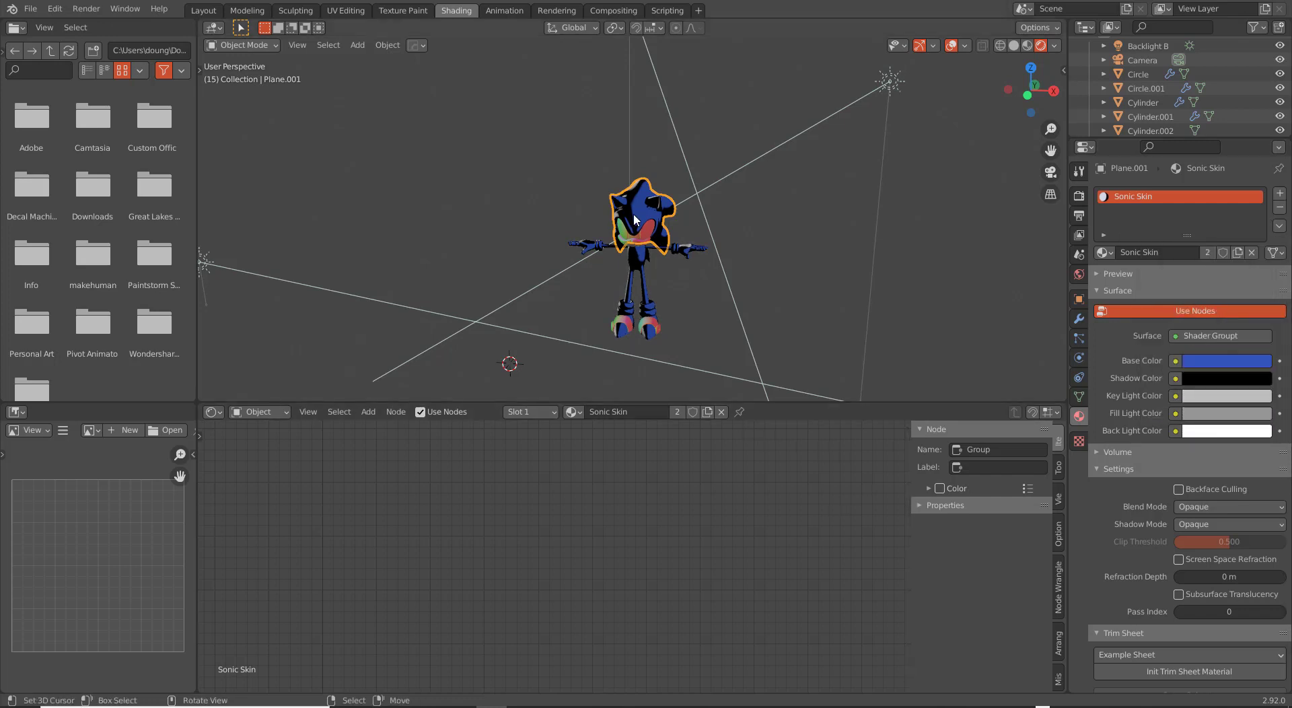
Inside the Sonic Skin shader group, spread the Fill Light ColorRamp stops apart, with black near the dark end and white at position 0.575.
key("Tab")
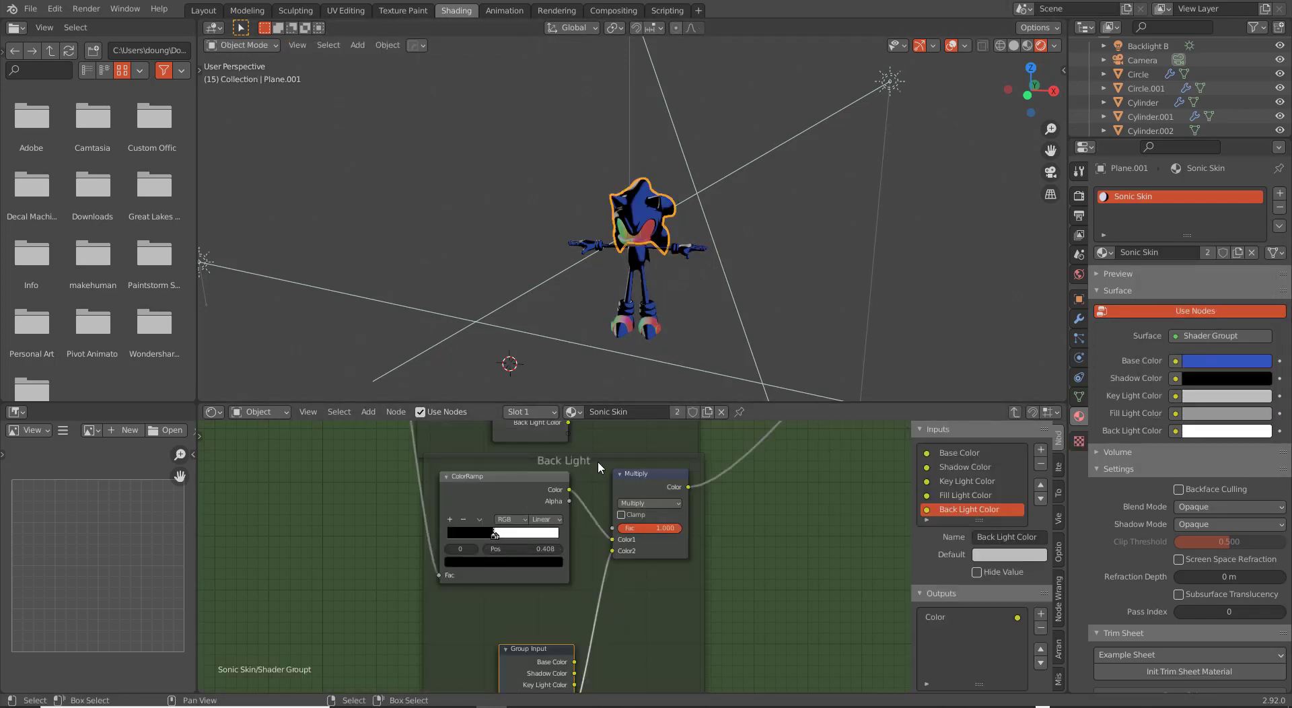
scroll(571, 597, "down", 3)
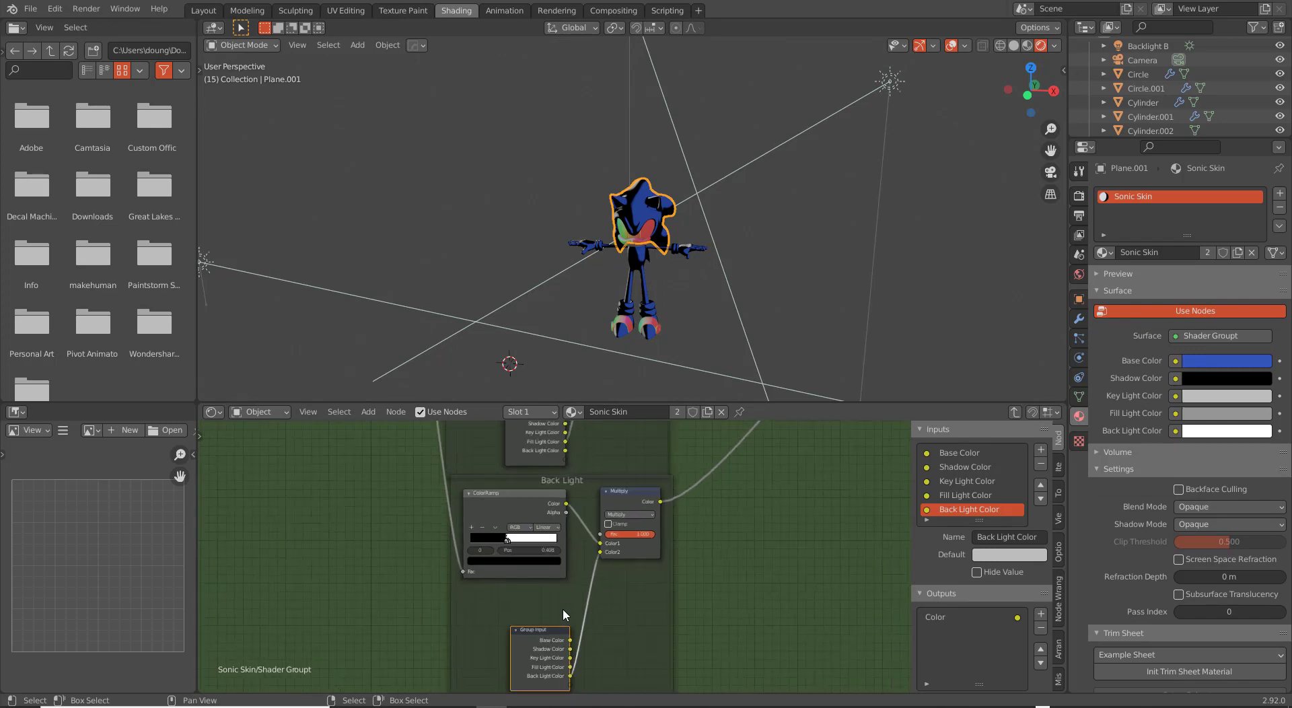
scroll(616, 598, "up", 4)
middle_click_drag(605, 481, 627, 619)
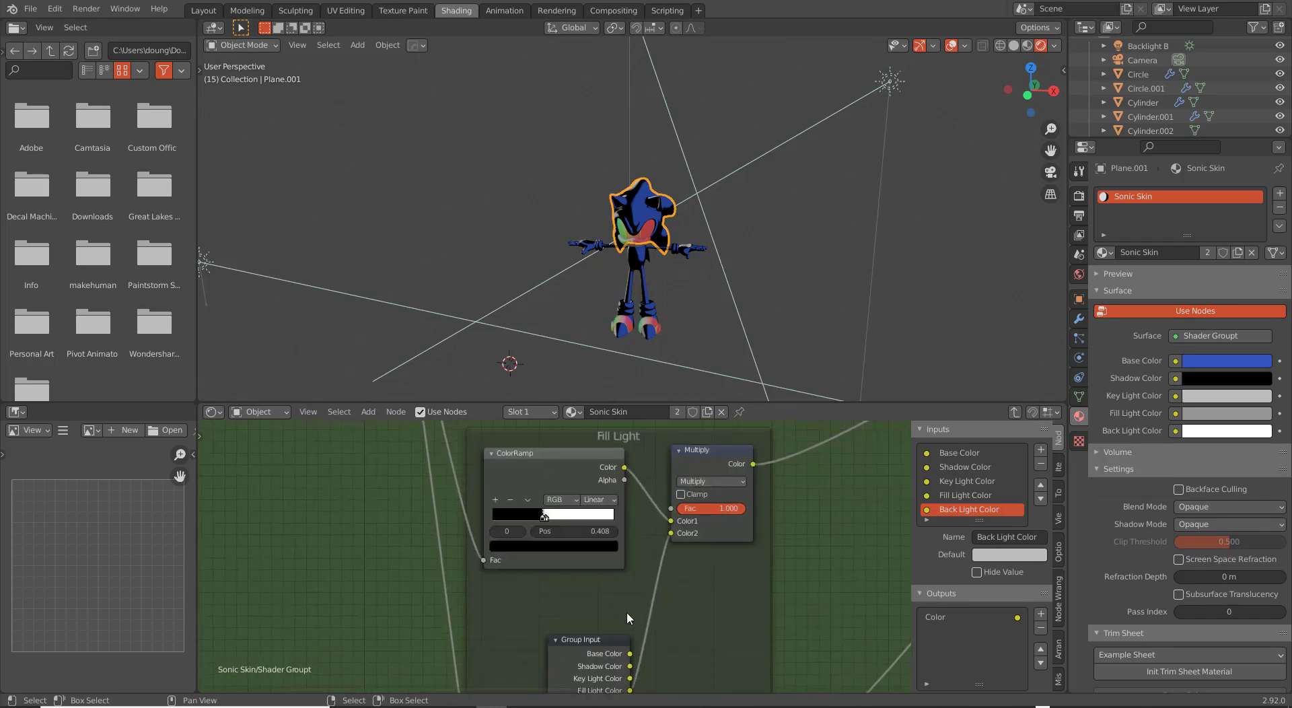
scroll(633, 564, "up", 2)
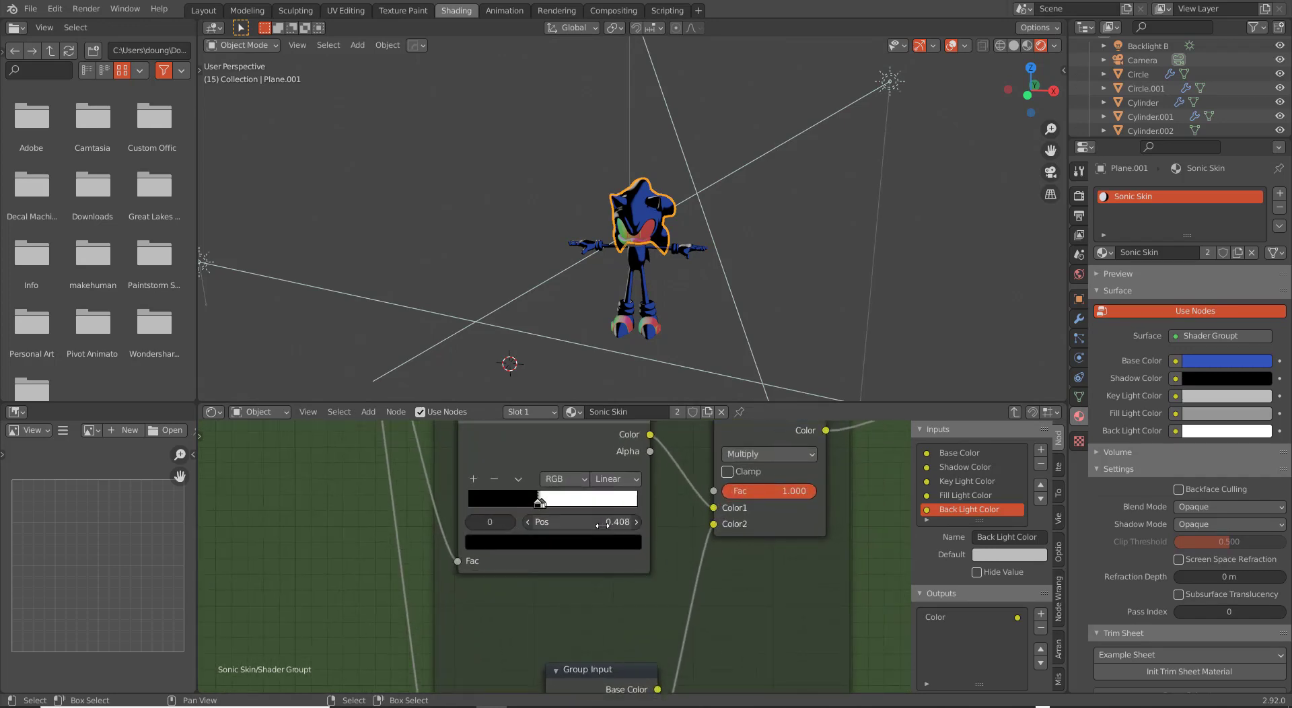
mouse_move(539, 506)
left_mouse_down()
mouse_move(458, 512)
mouse_move(600, 502)
left_mouse_up()
left_click(562, 481)
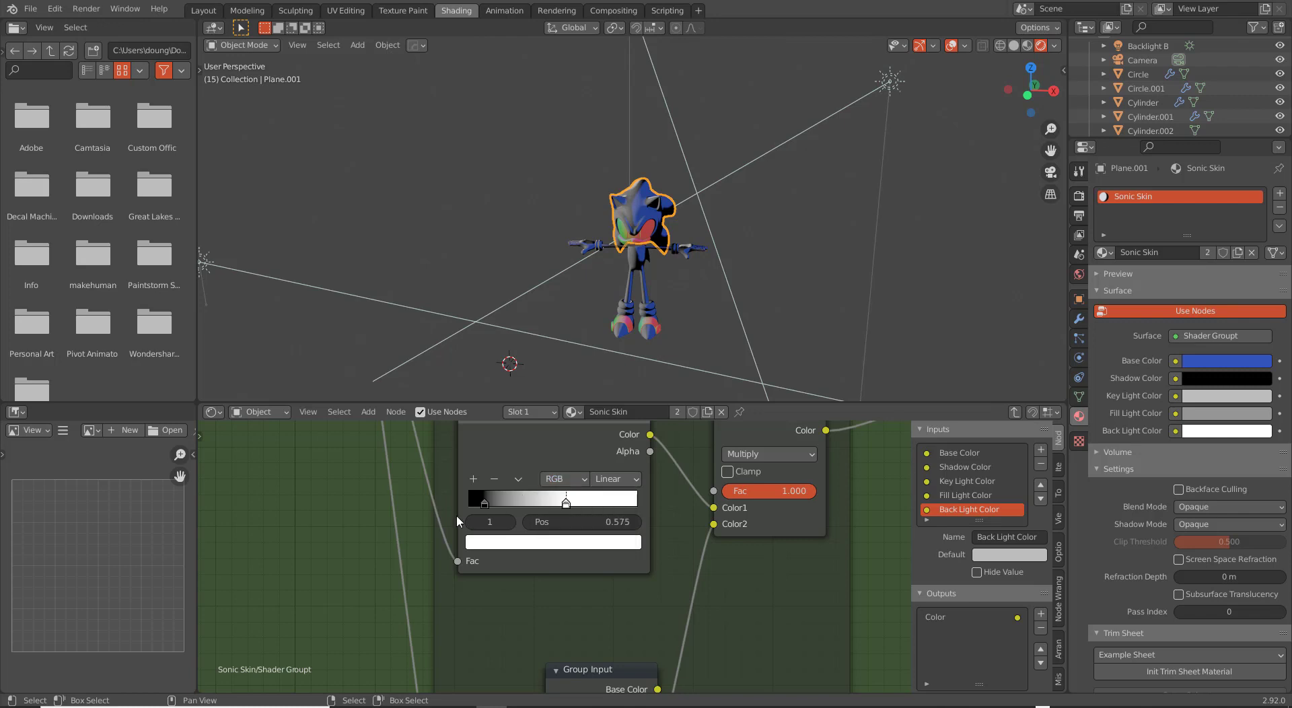
Lower the strength of Fill Light G to 0.886.
scroll(607, 373, "up", 6)
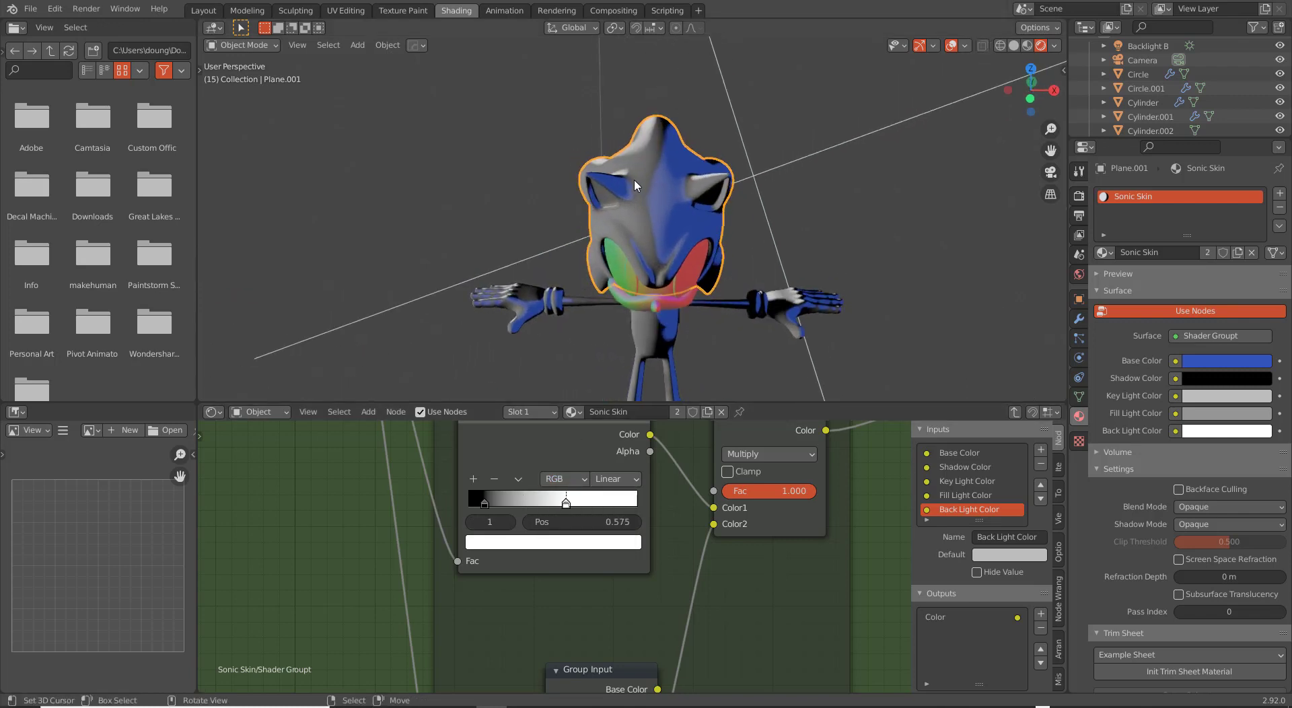
scroll(538, 243, "down", 5)
scroll(472, 255, "down", 1)
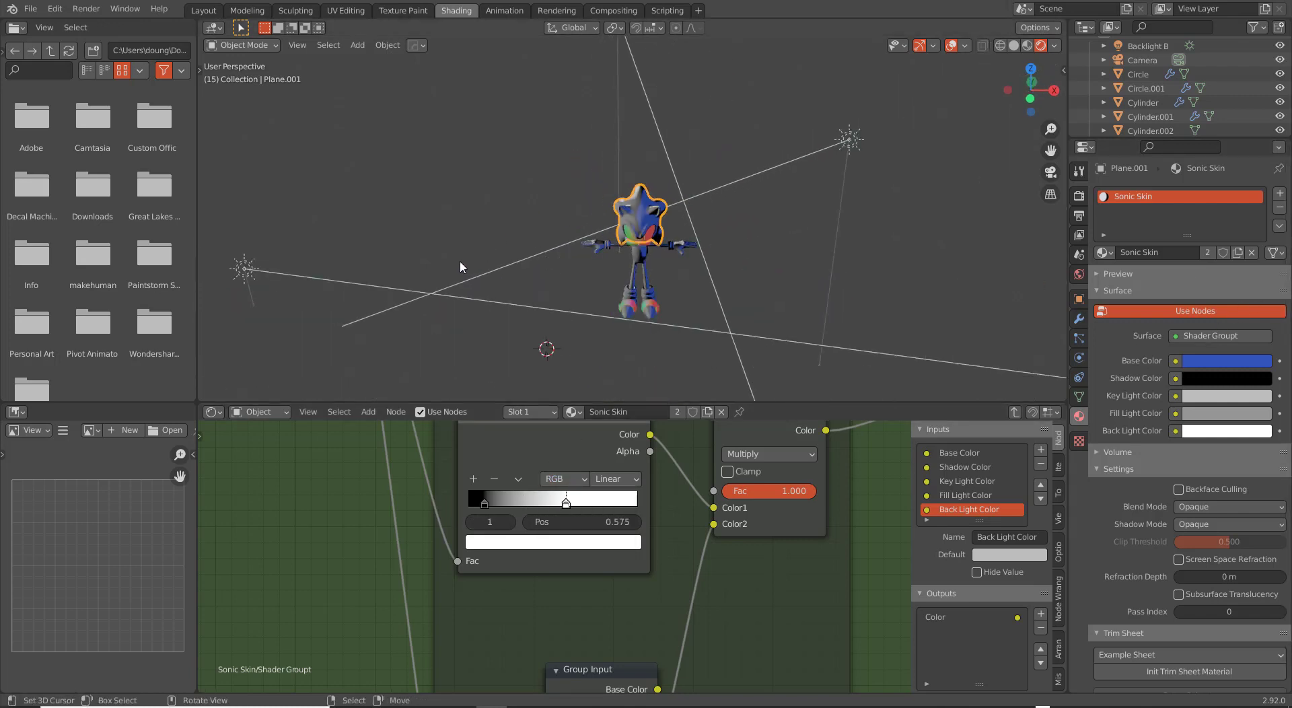
left_click(371, 285)
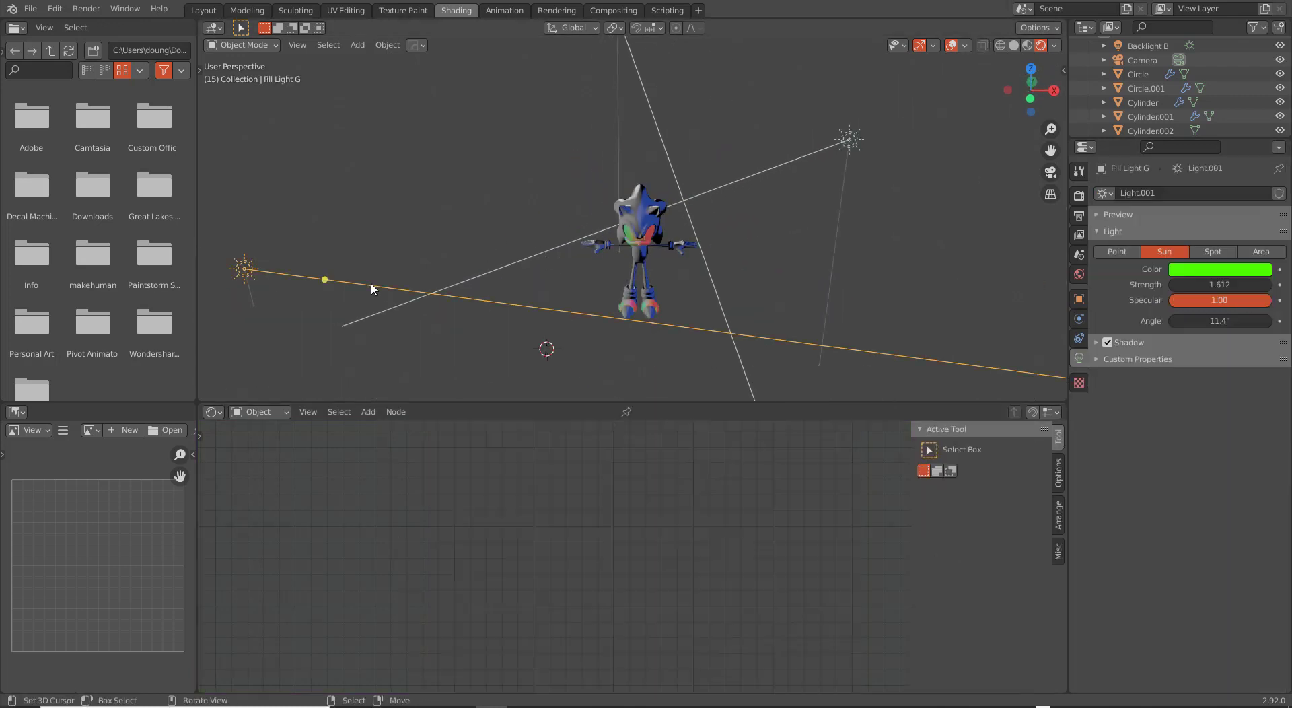
left_click(1224, 284)
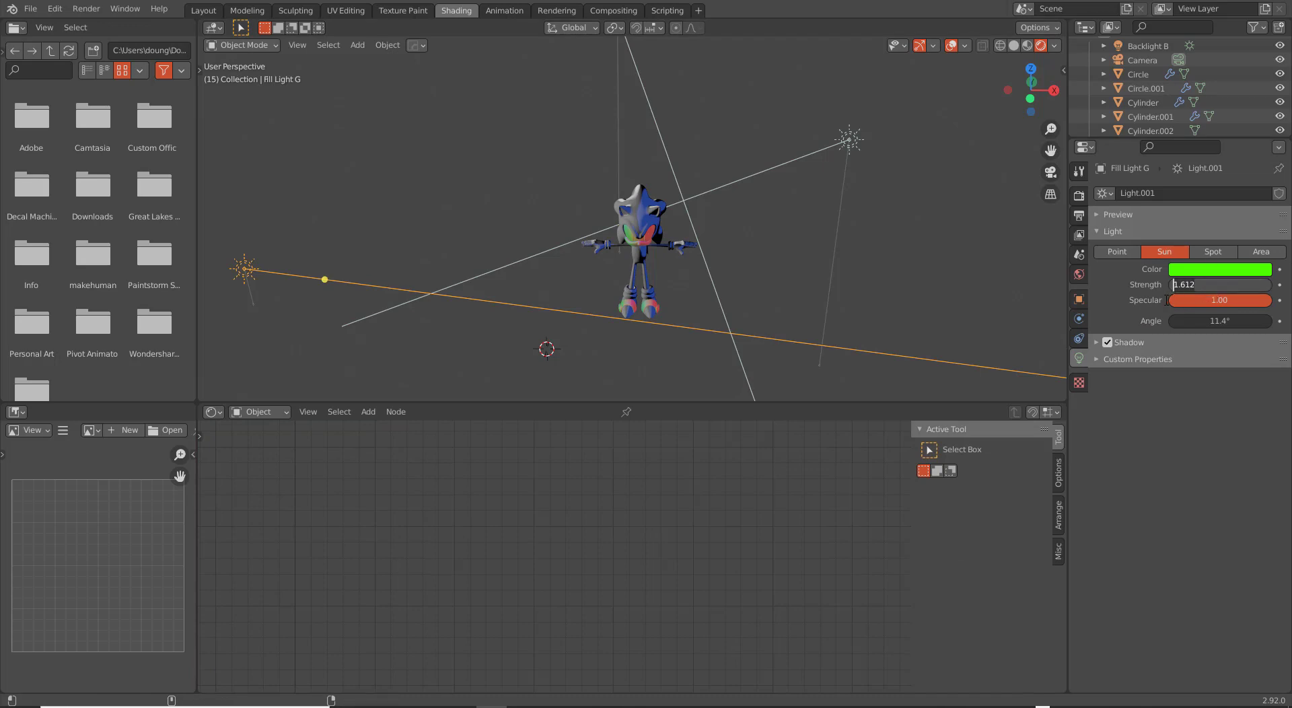
left_click(1146, 301)
mouse_move(1233, 288)
left_mouse_down()
mouse_move(1205, 285)
mouse_move(1216, 285)
left_mouse_up()
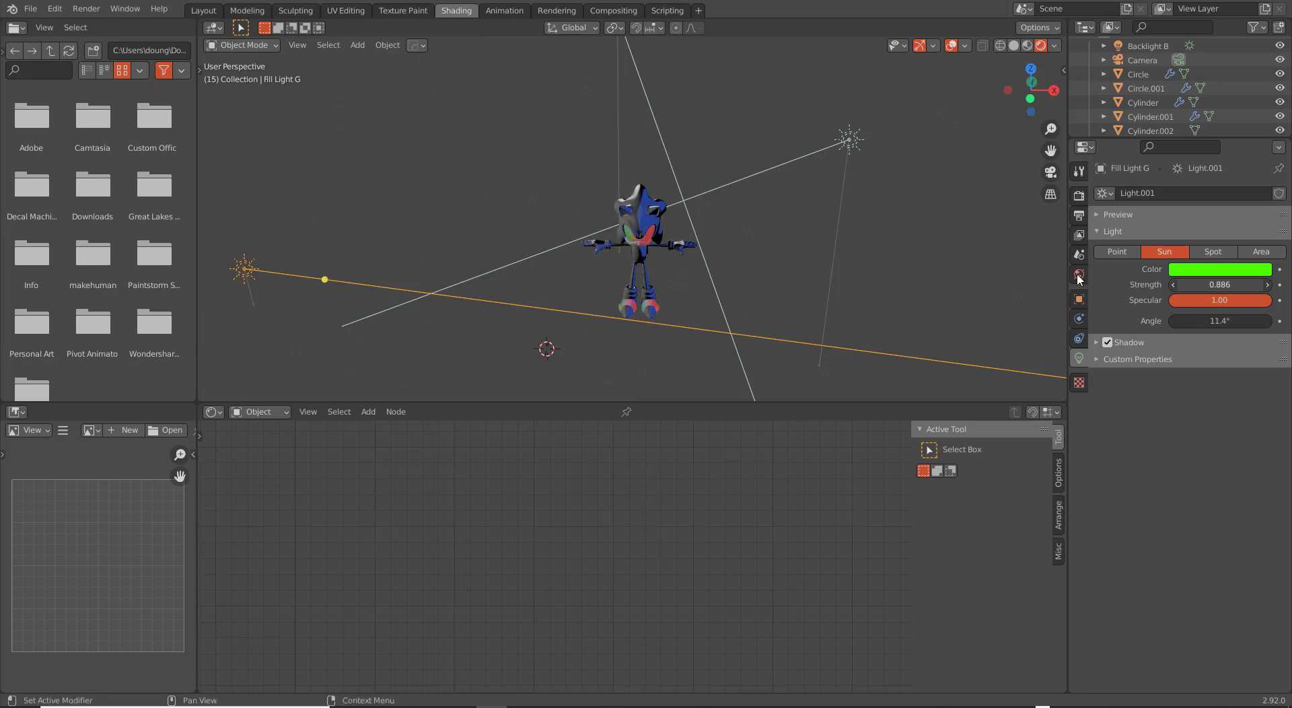
Rotate Fill Light G freely to reduce how much of Sonic's face and body it covers.
scroll(737, 303, "up", 5)
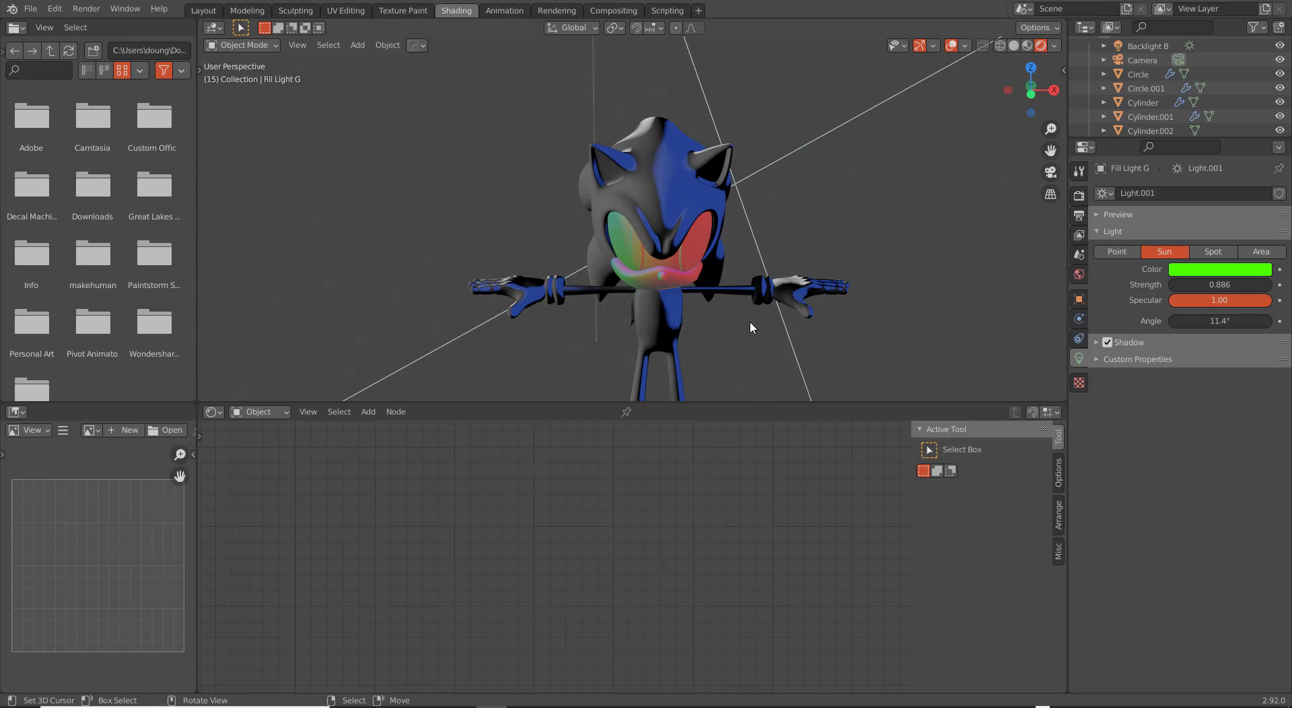
key("r")
key("r")
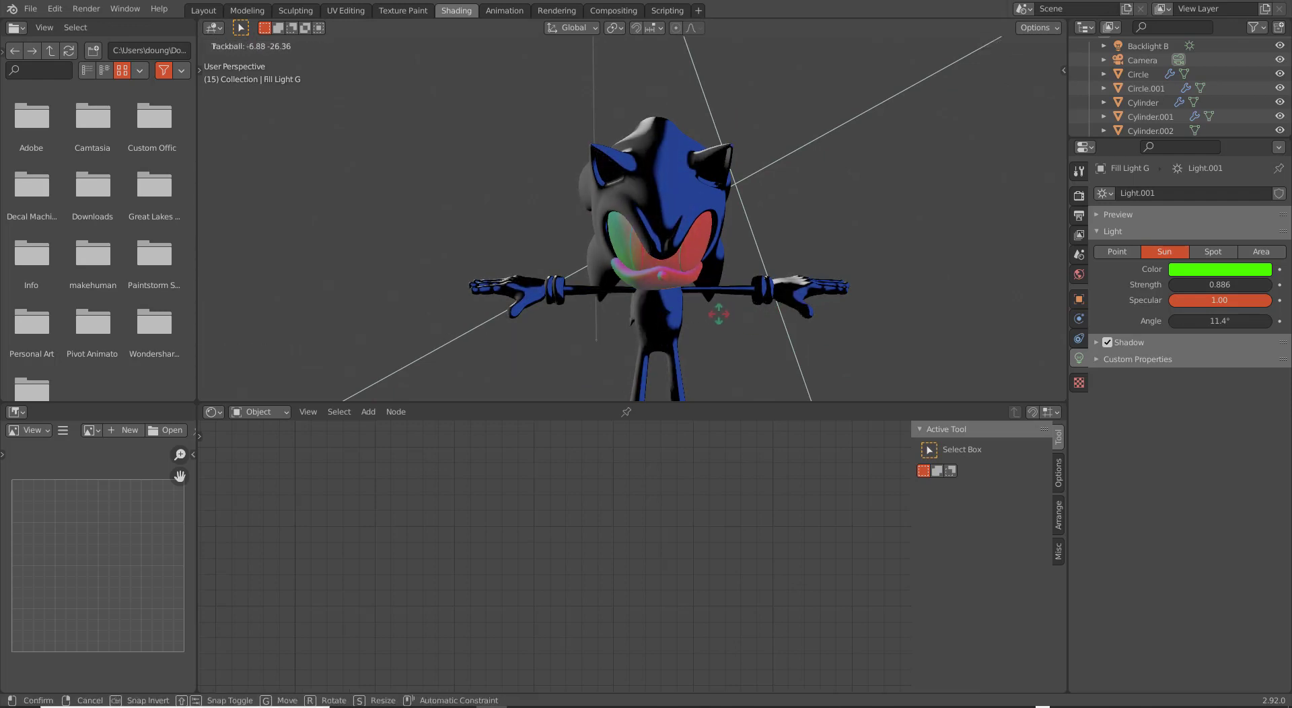
left_click(718, 308)
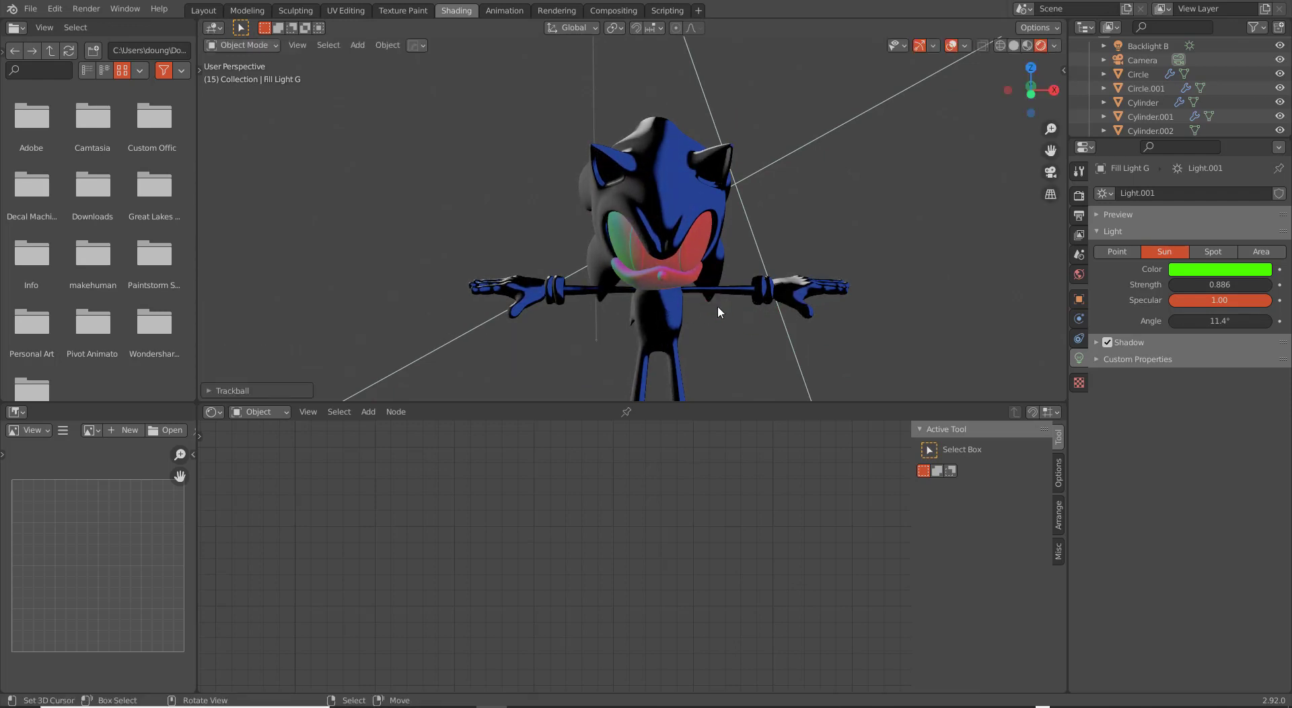
Lighten the Sonic Skin material's Shadow Color from black to a grey with value 0.200.
left_click(668, 140)
left_click(1212, 381)
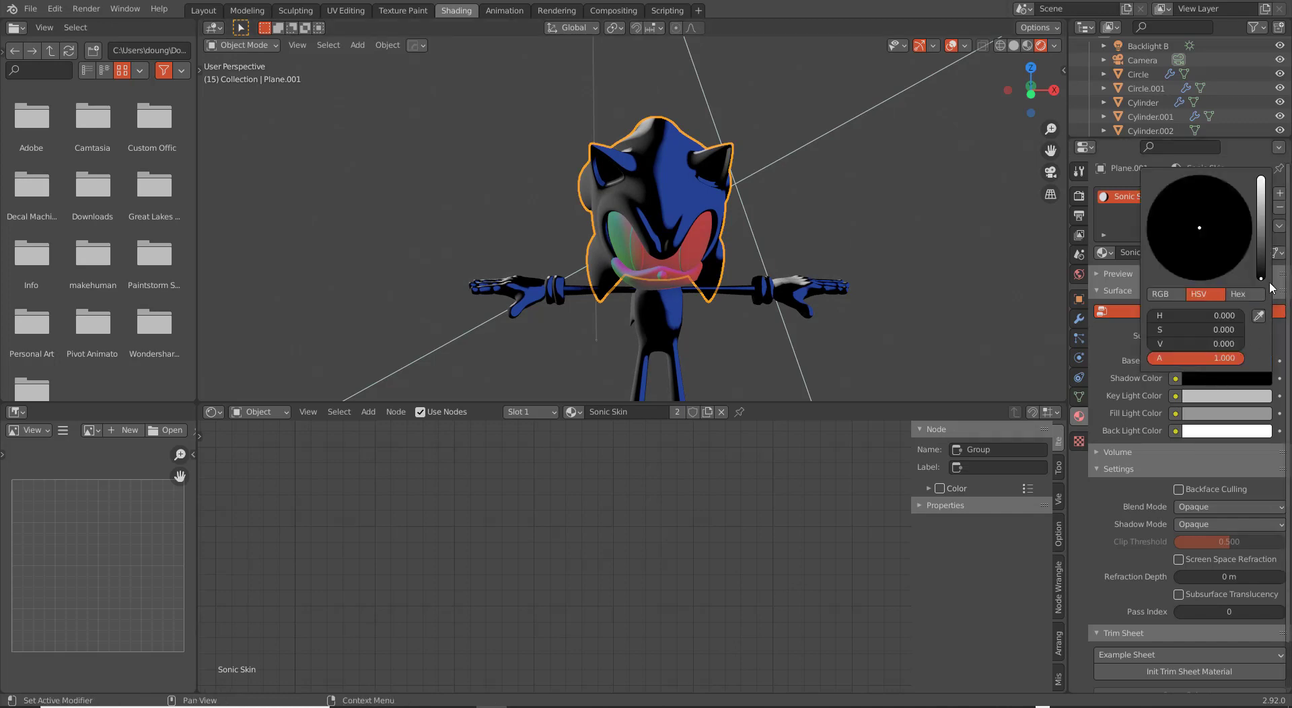
left_click_drag(1263, 276, 1261, 229)
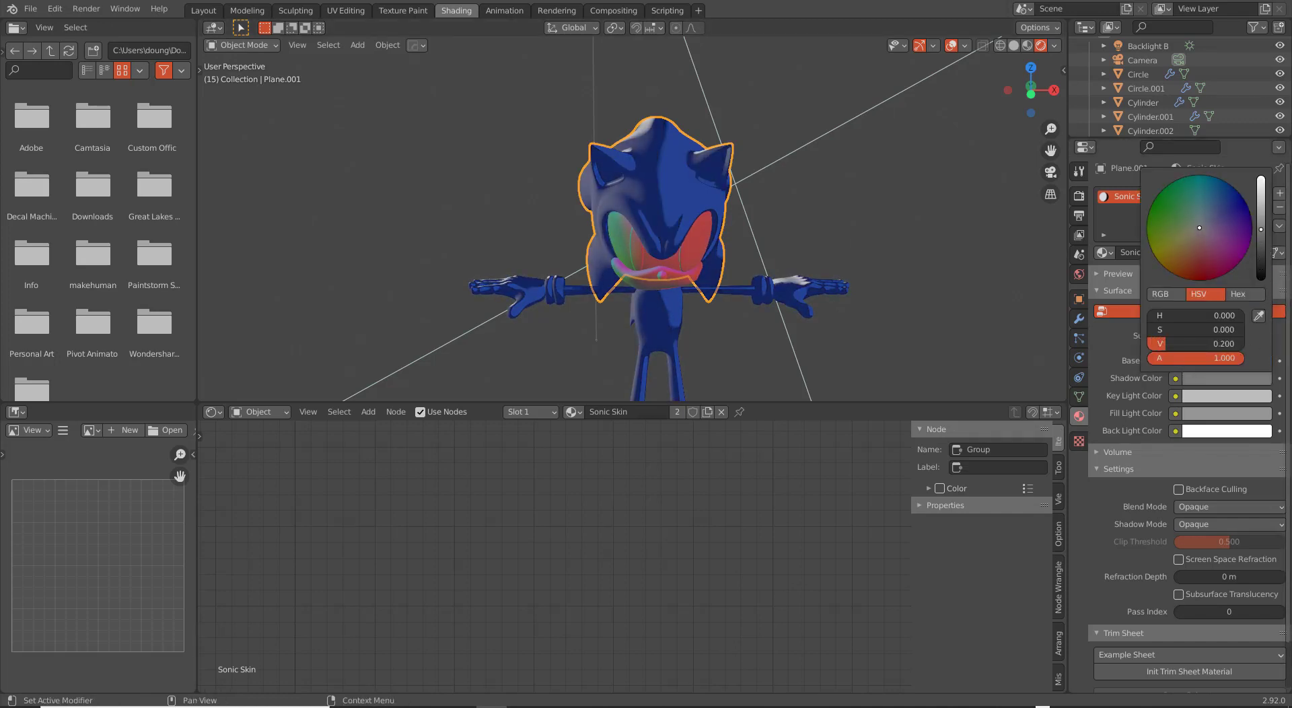
Rotate Key Light R freely and in the view plane so it slants diagonally down across Sonic.
scroll(747, 174, "down", 2)
left_click(747, 170)
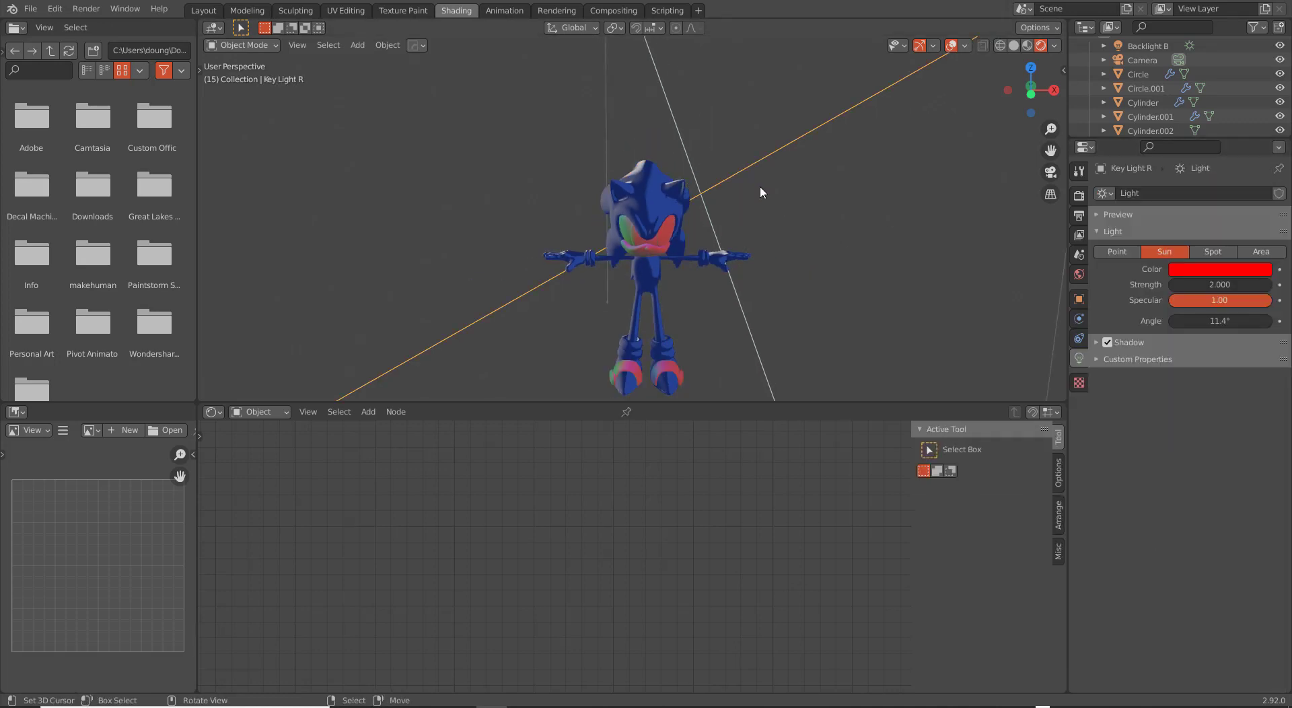
key("r")
key("r")
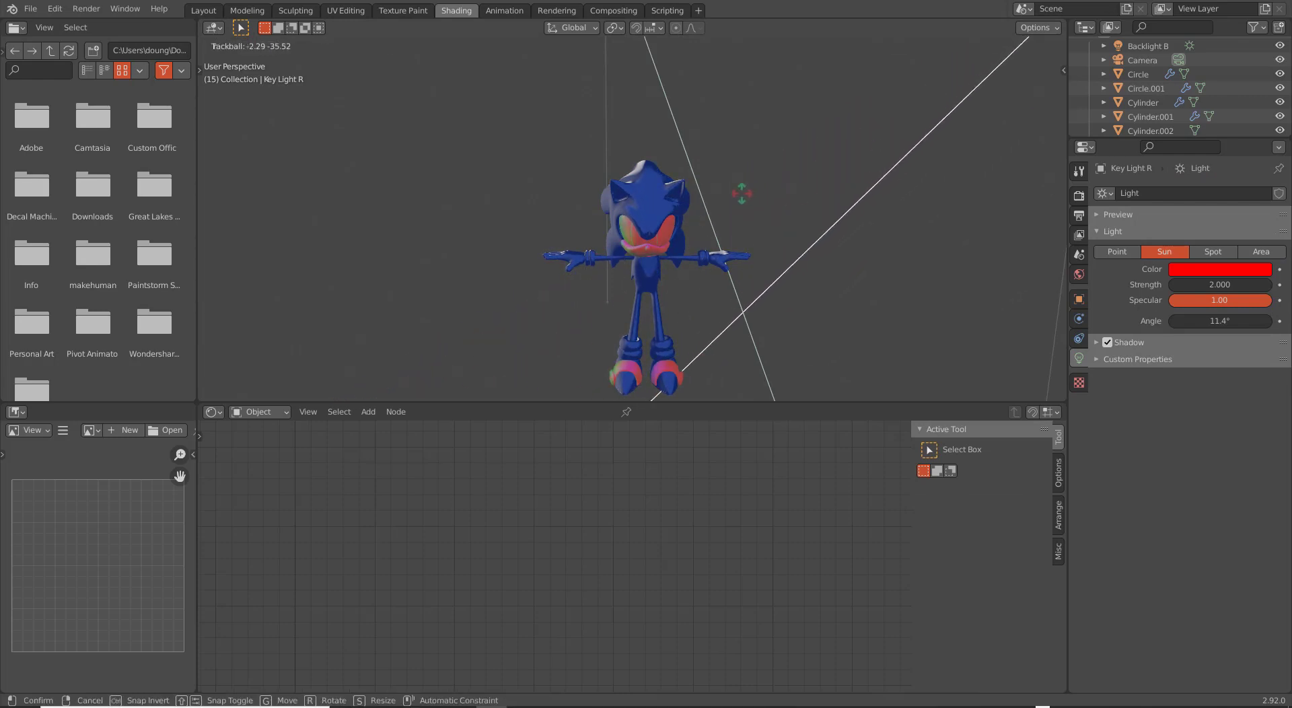
left_click(843, 280)
key("r")
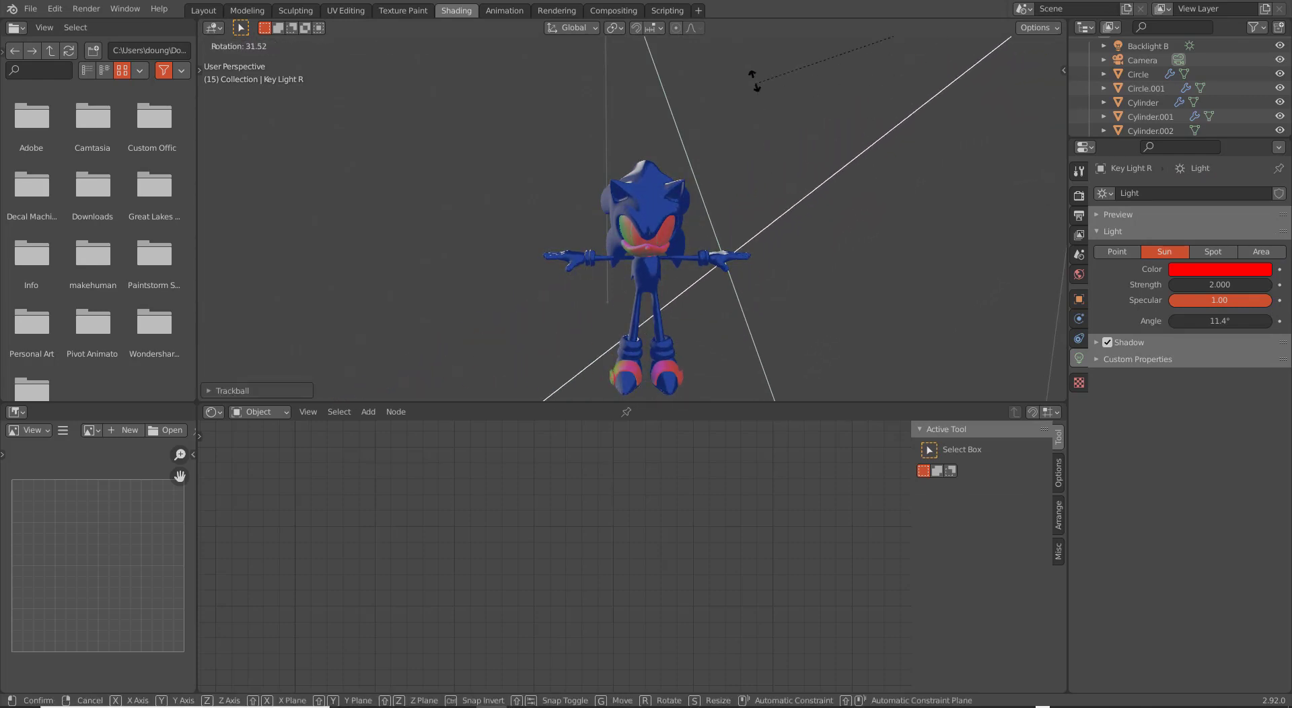
left_click(732, 346)
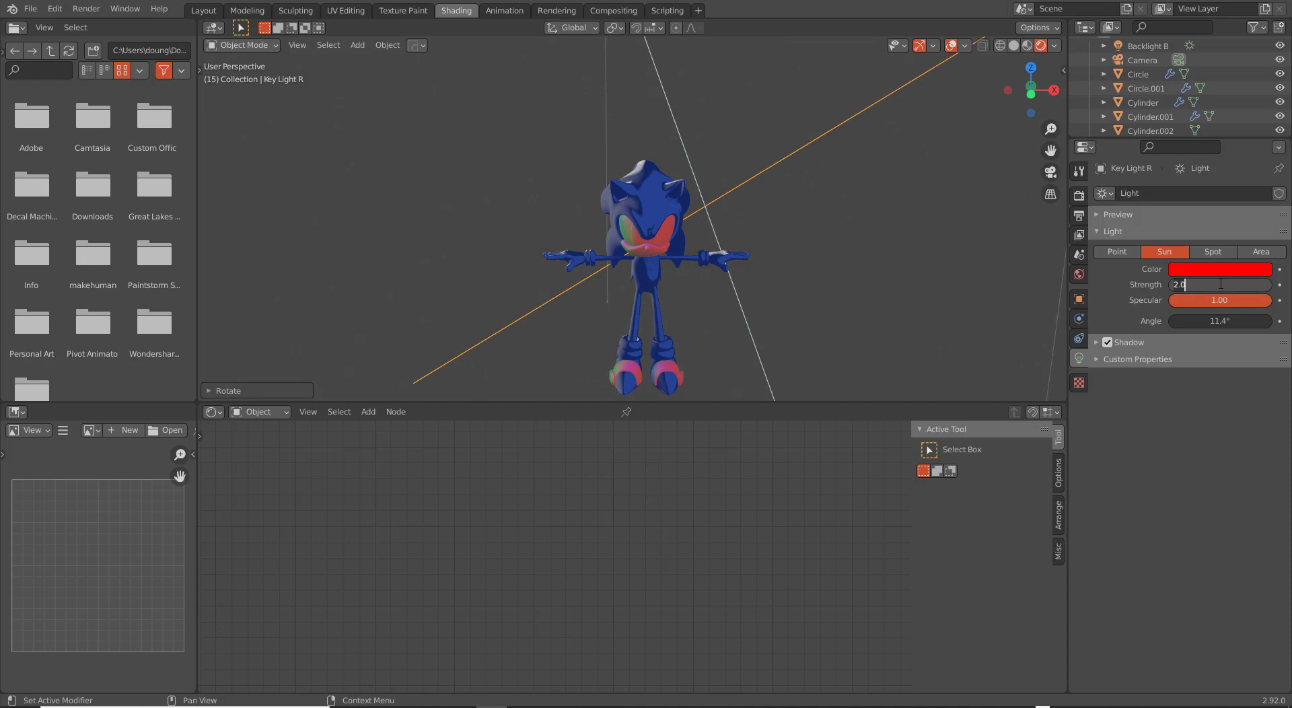
Set the strength of Key Light R to 3.
key("BackSpace")
key("BackSpace")
key("BackSpace")
type("3")
key("Return")
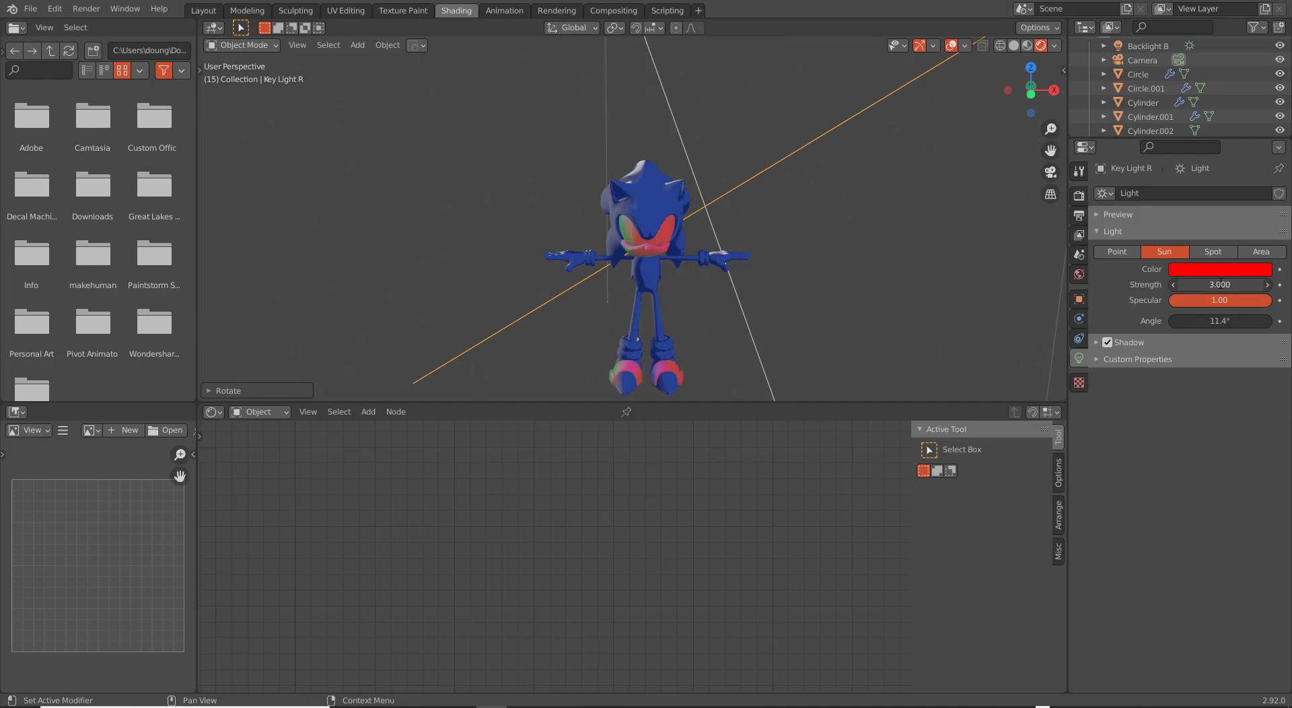
scroll(753, 277, "up", 5)
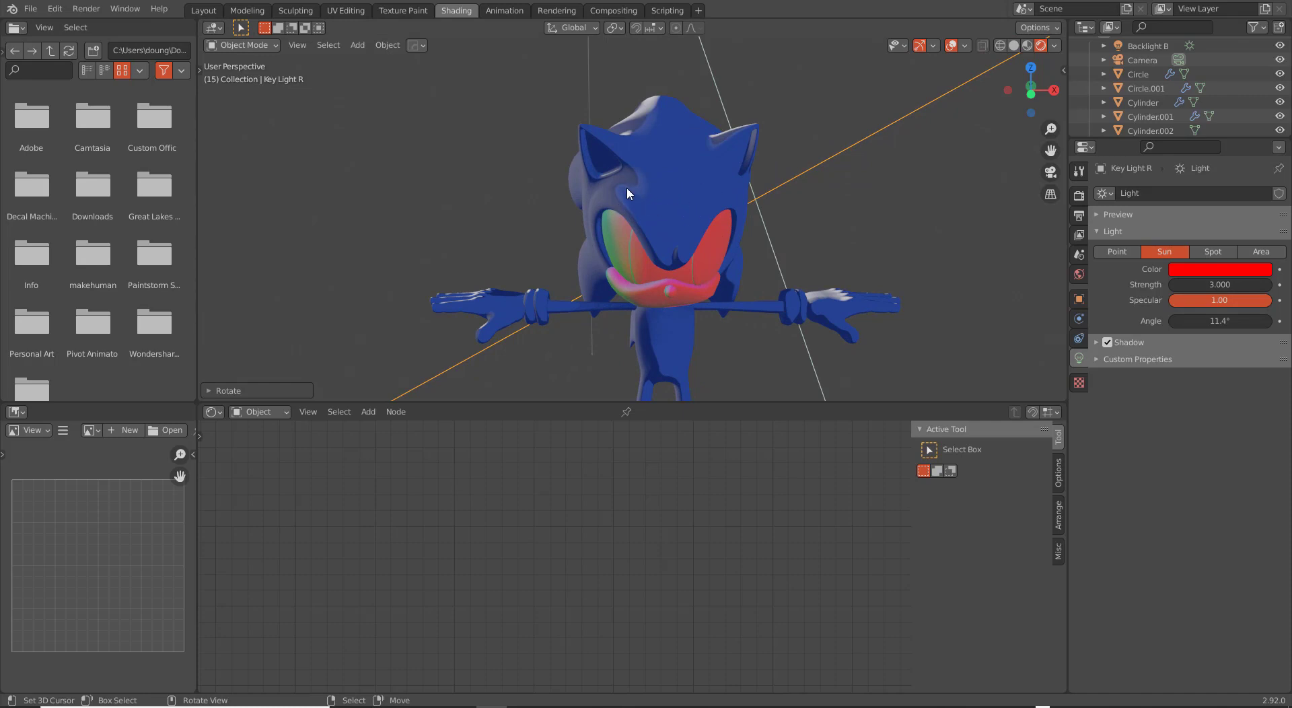
Reduce the strength of Fill Light G in small adjustments to 0.377.
scroll(483, 275, "down", 7)
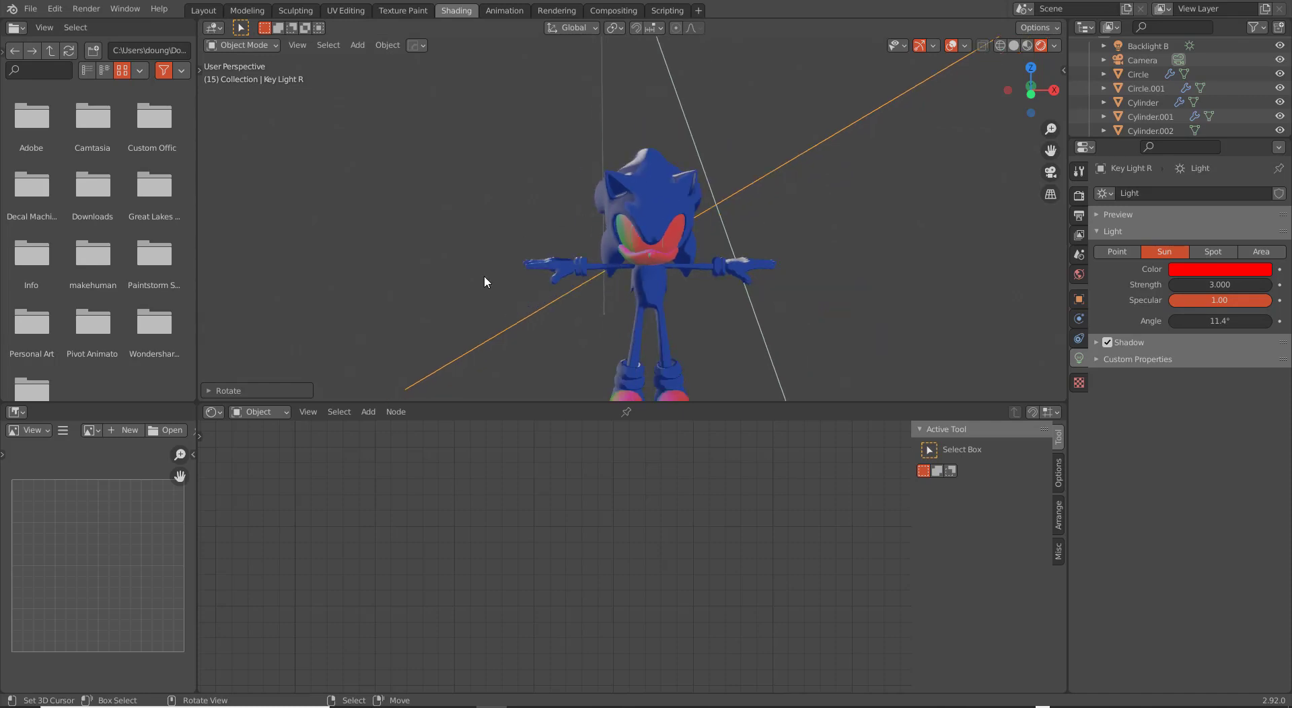
left_click(304, 338)
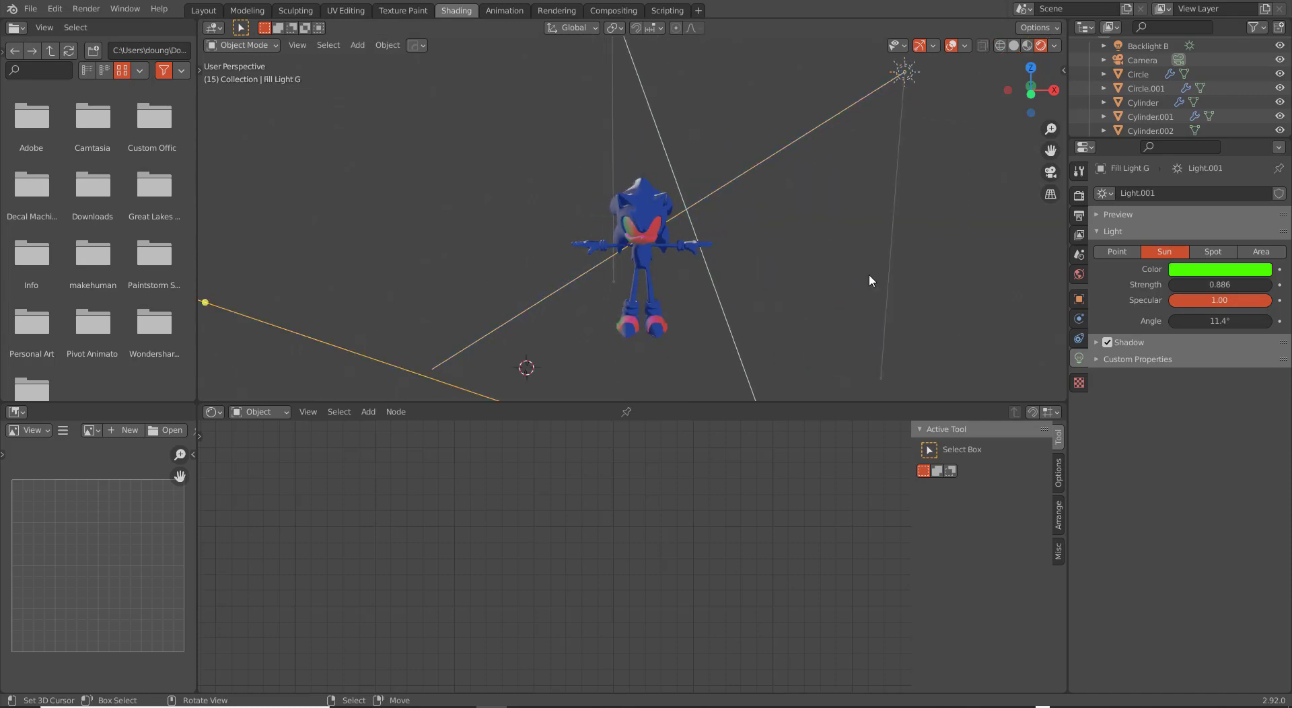
left_click_drag(1232, 284, 1191, 285)
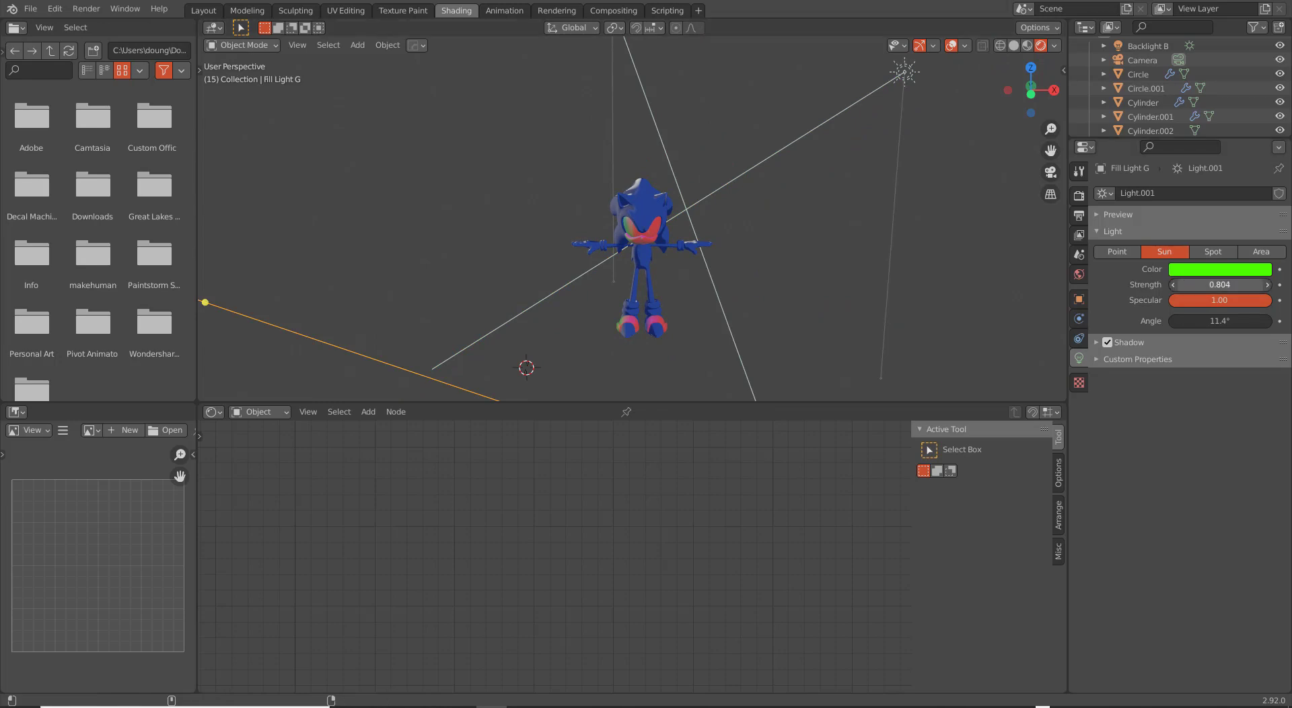
scroll(784, 277, "up", 7)
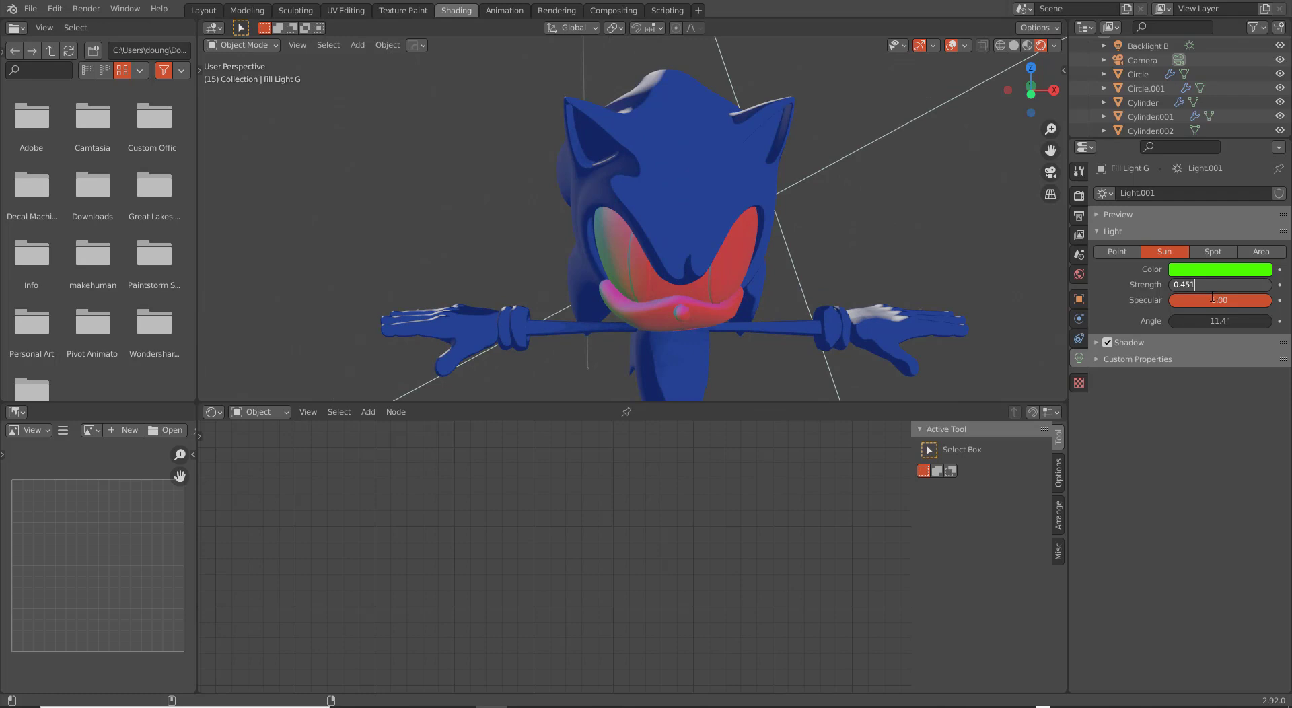
left_click_drag(1227, 285, 1219, 285)
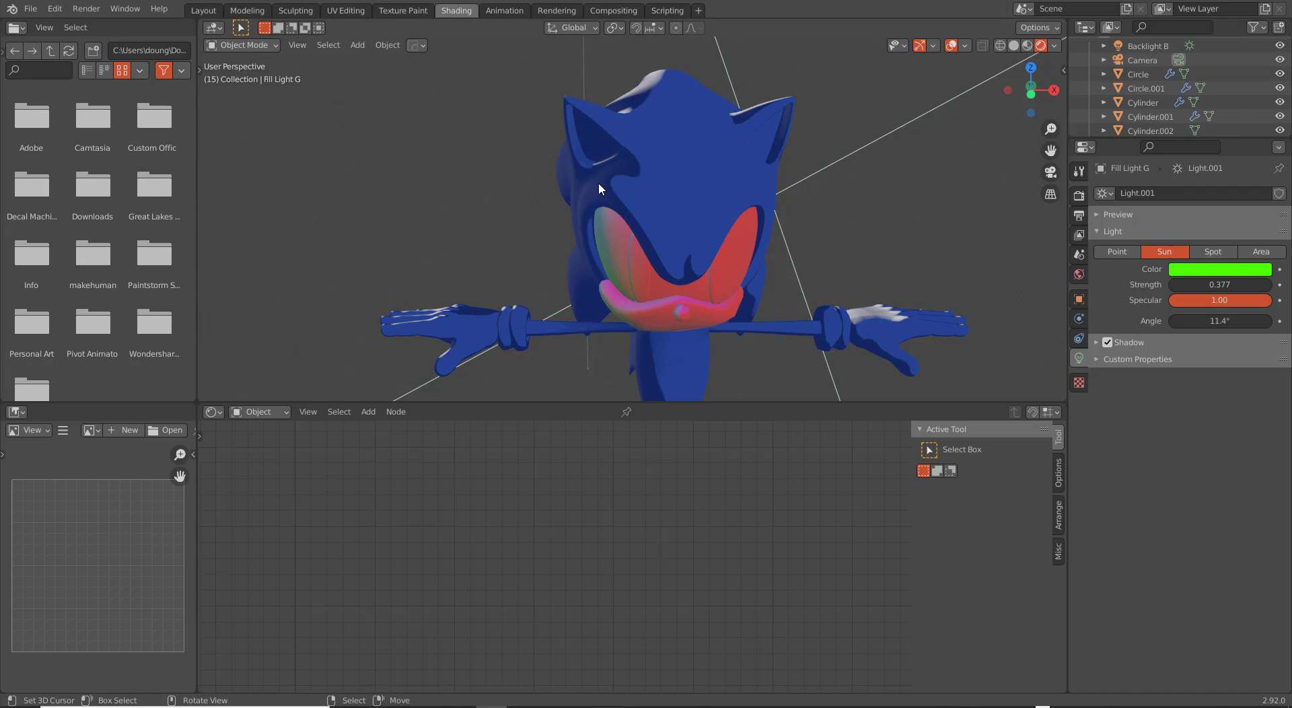
Set the Fill Light Color of the head's Sonic Skin material to bright magenta and check the tint around the head.
left_click(599, 181)
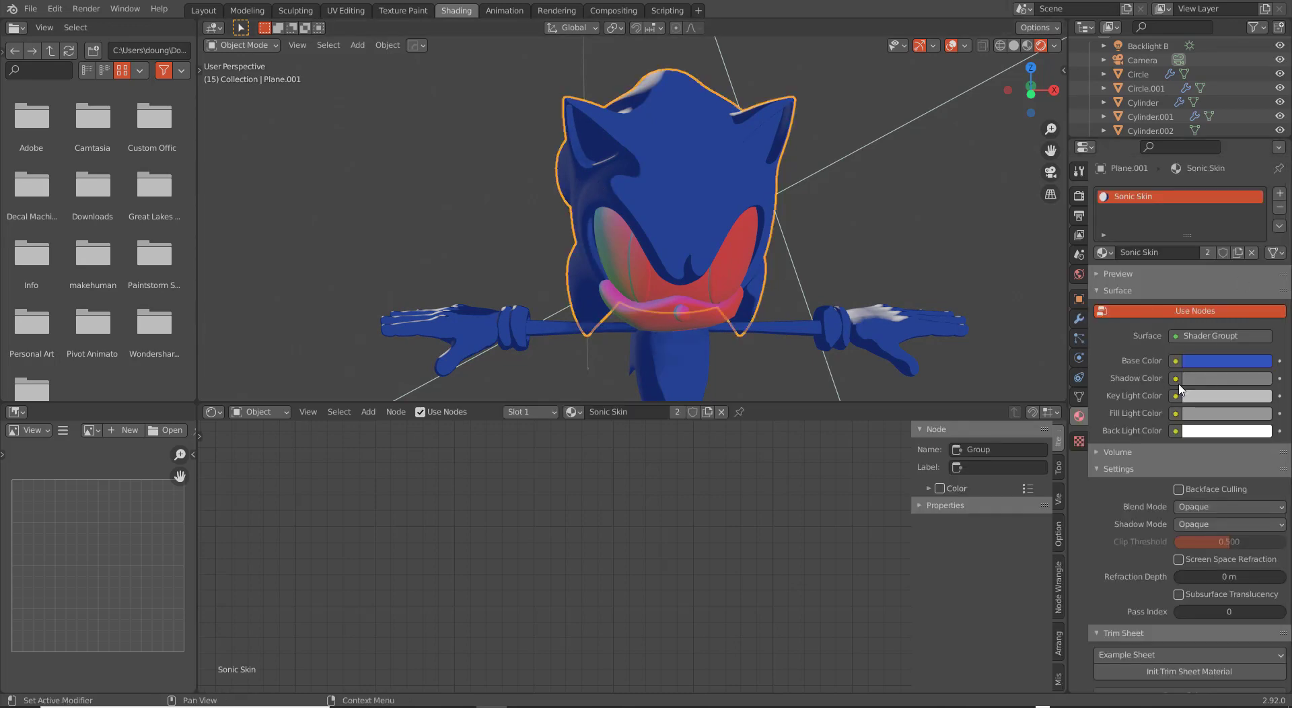
left_click(1219, 417)
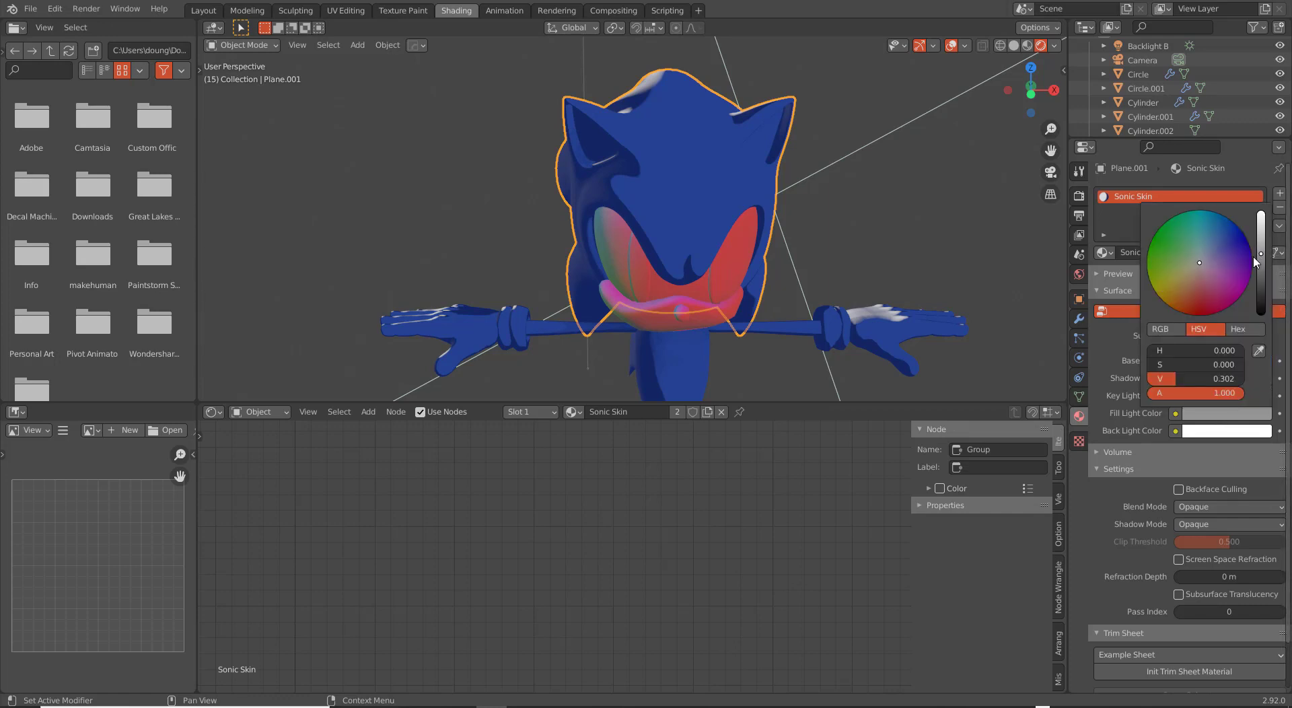
left_click_drag(1262, 253, 1241, 296)
left_click(1215, 255)
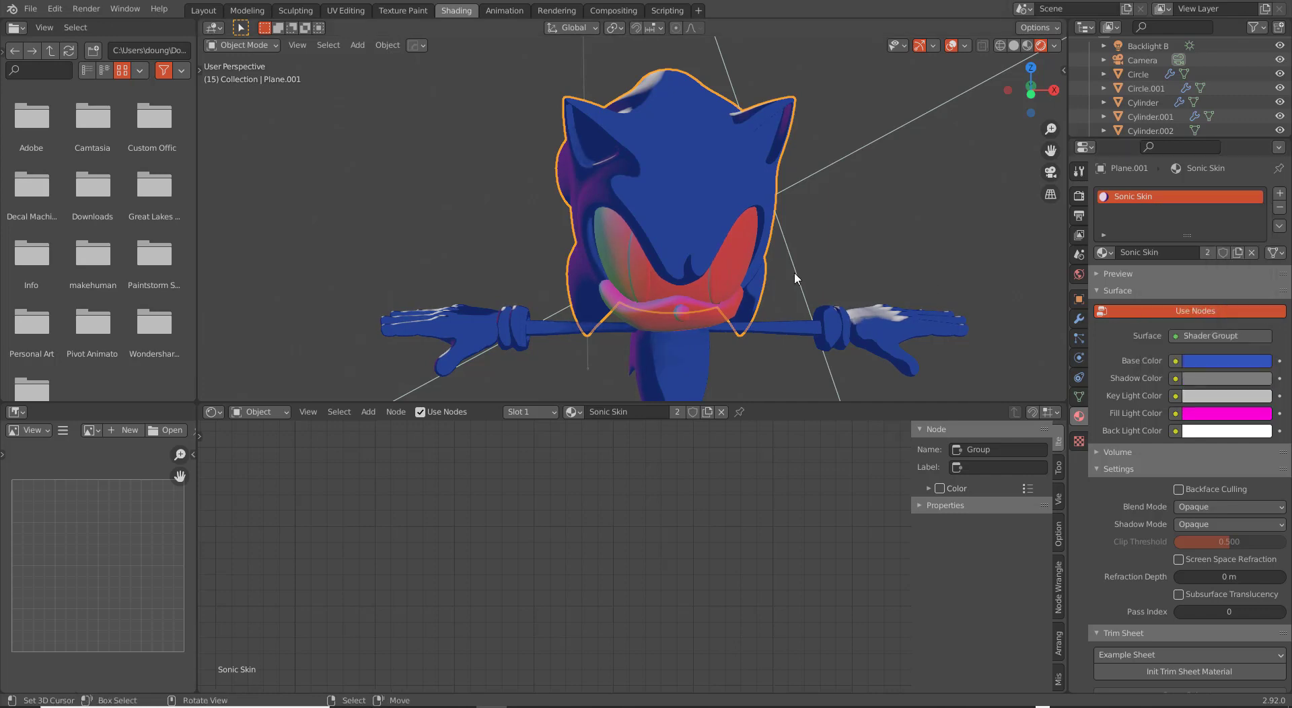
mouse_move(794, 272)
middle_mouse_down()
mouse_move(779, 264)
mouse_move(791, 270)
middle_mouse_up()
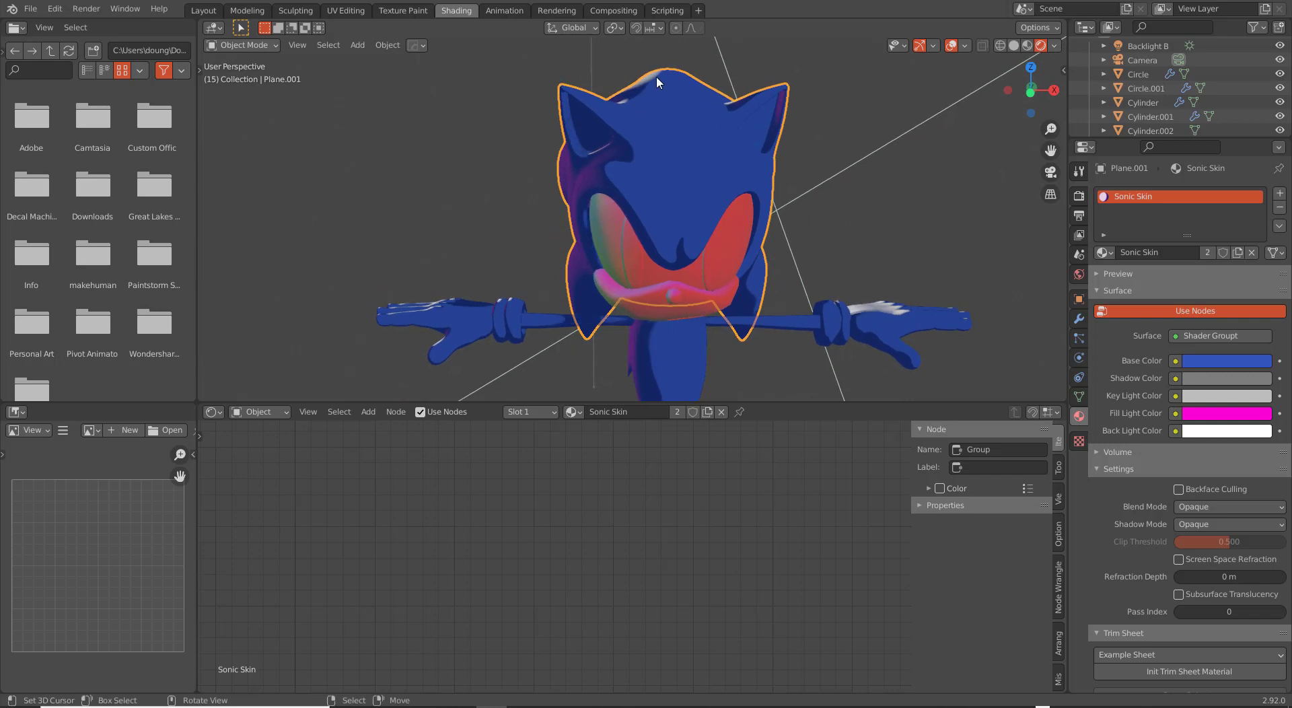
middle_click_drag(719, 214, 716, 105)
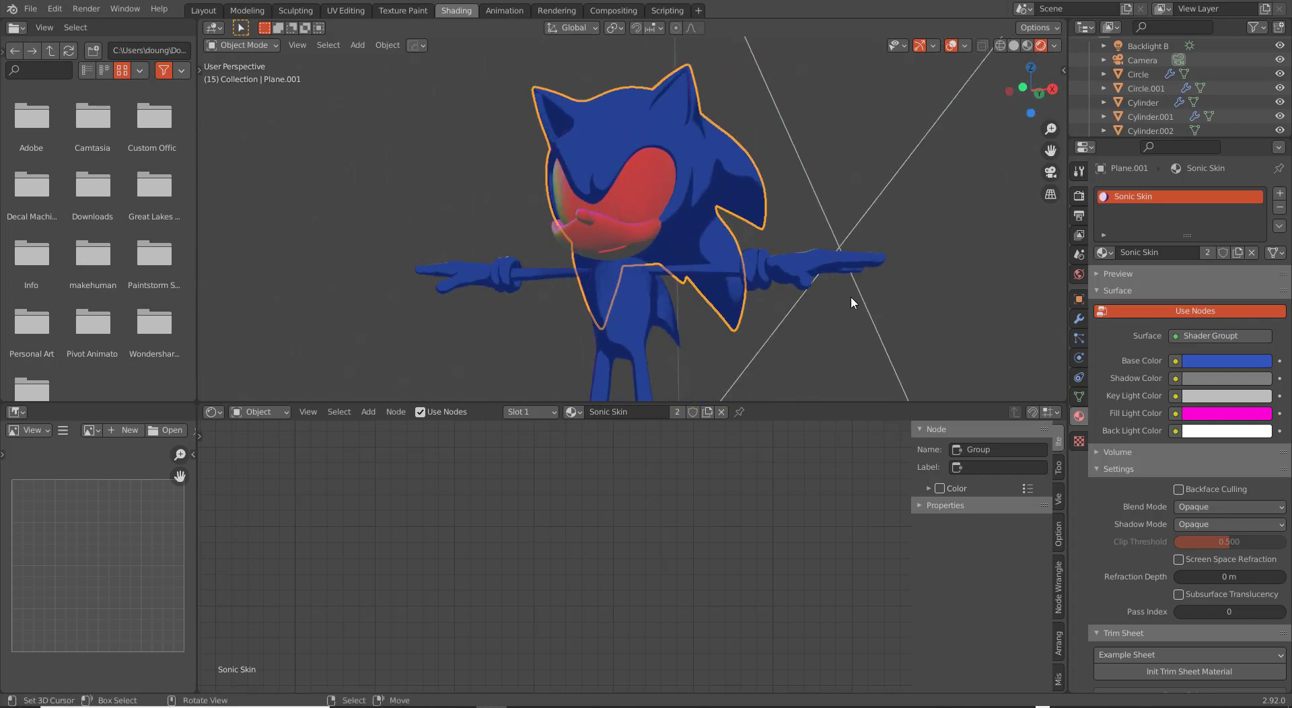
key("alt+Tab")
key("alt+Tab")
key("alt+Tab")
key("alt+Tab")
key("alt+Tab")
key("alt+Tab")
key("alt+Tab")
key("alt+Tab")
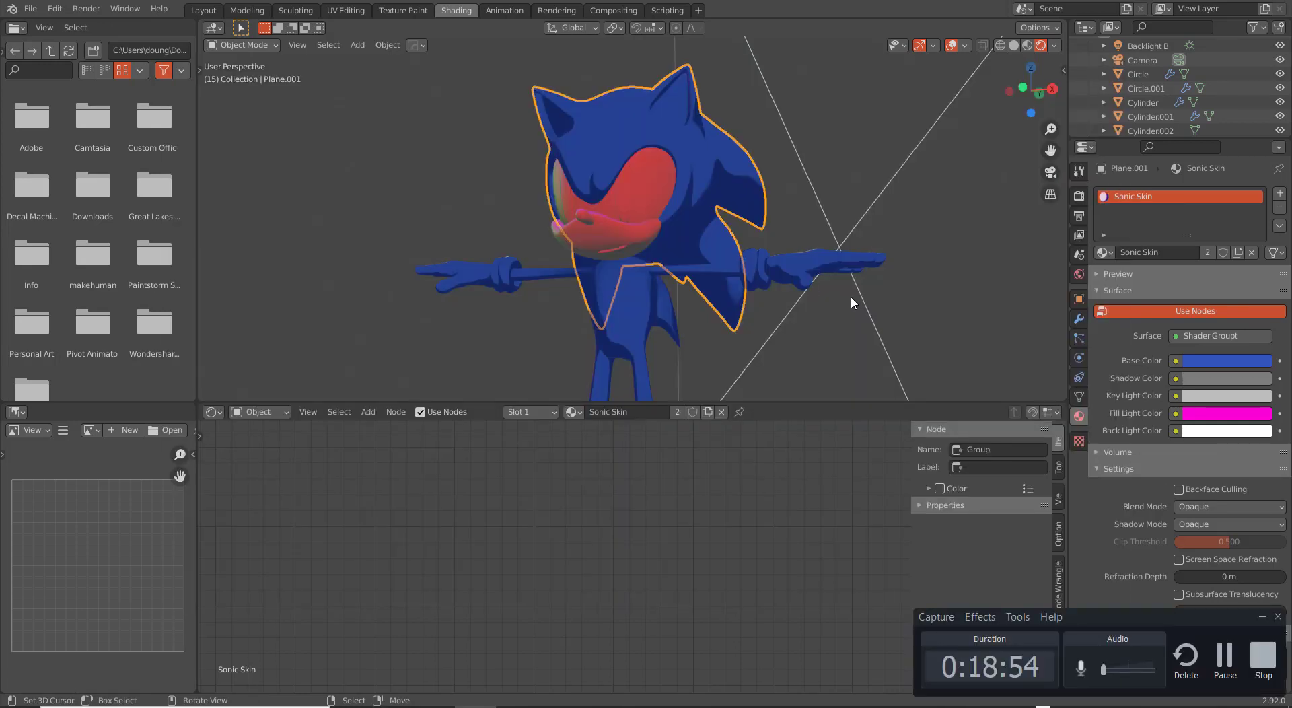
left_click(1263, 617)
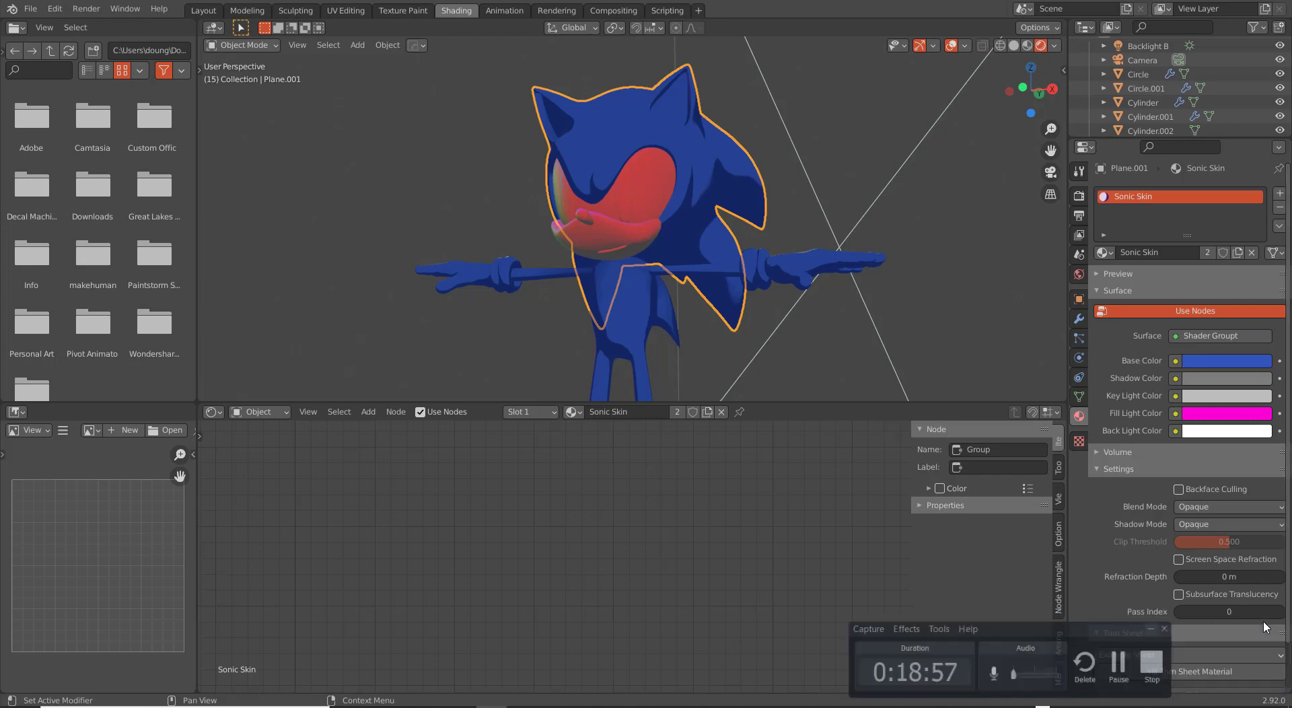
Switch to the Layout workspace and show the full character with rendered shading in front view.
key("KP_1")
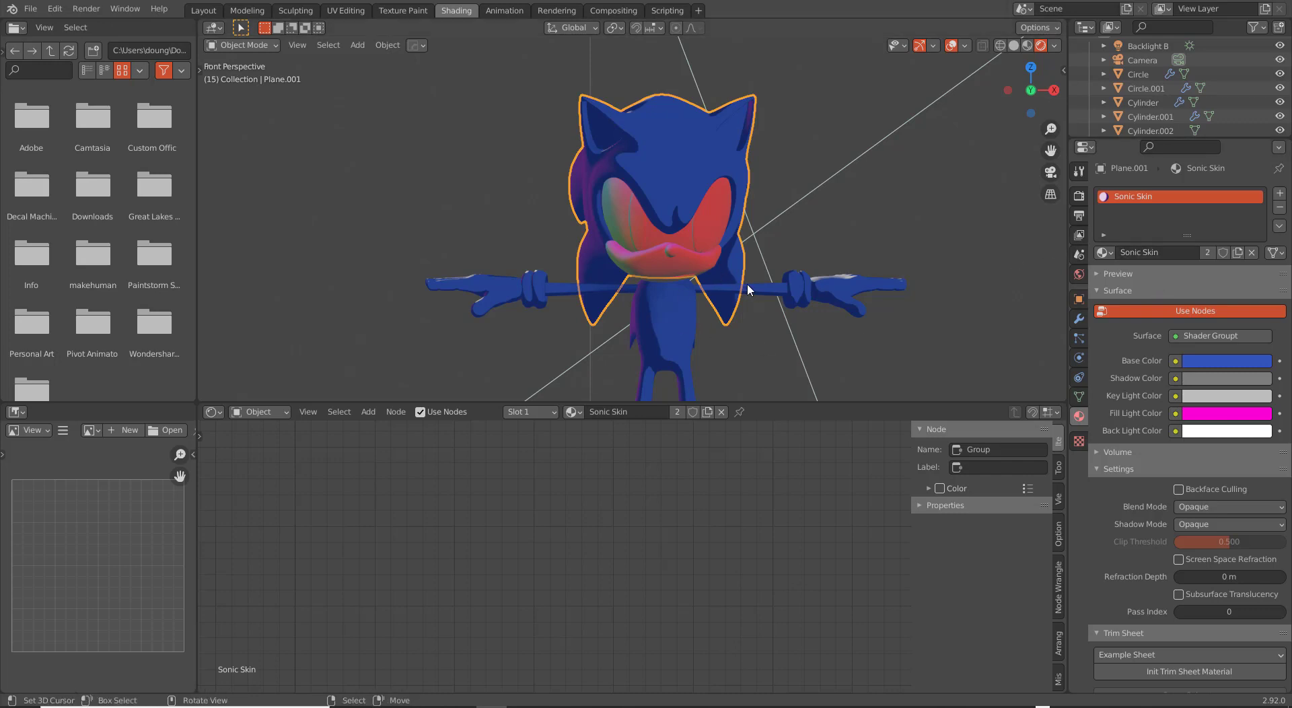
left_click(204, 11)
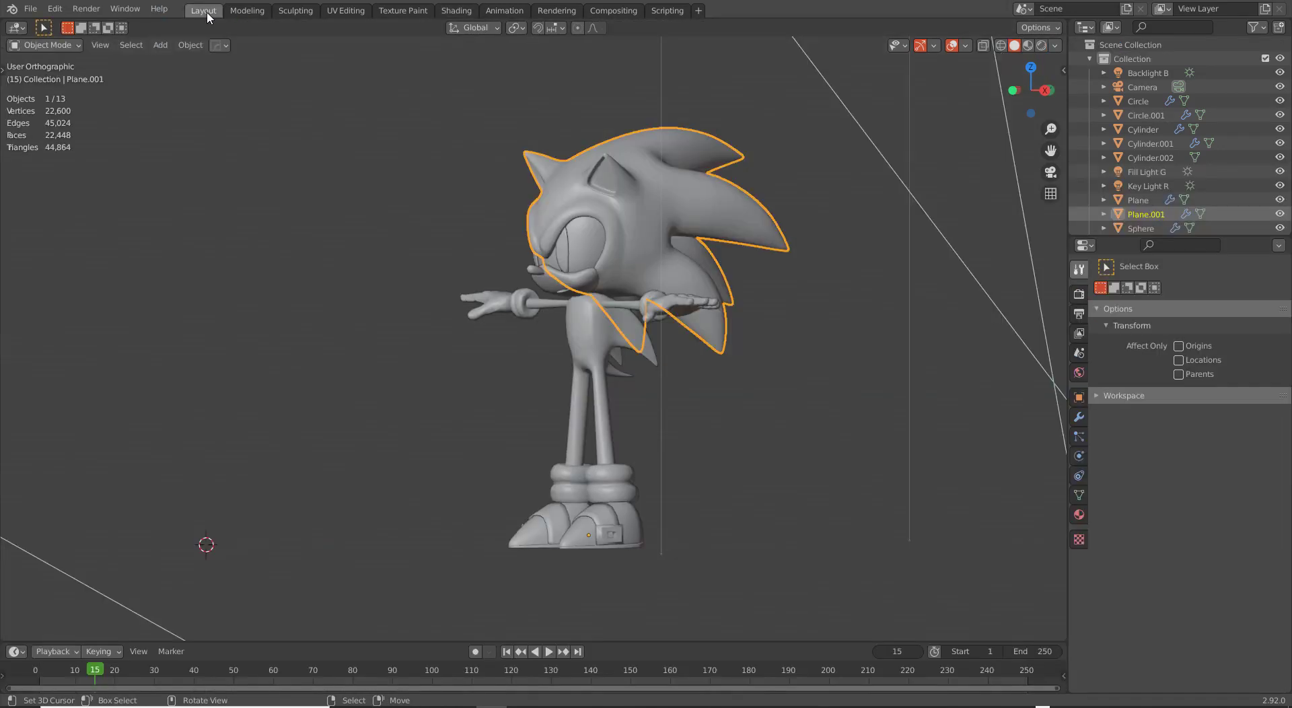
left_click(1042, 46)
middle_click_drag(582, 369, 642, 334)
key("KP_1")
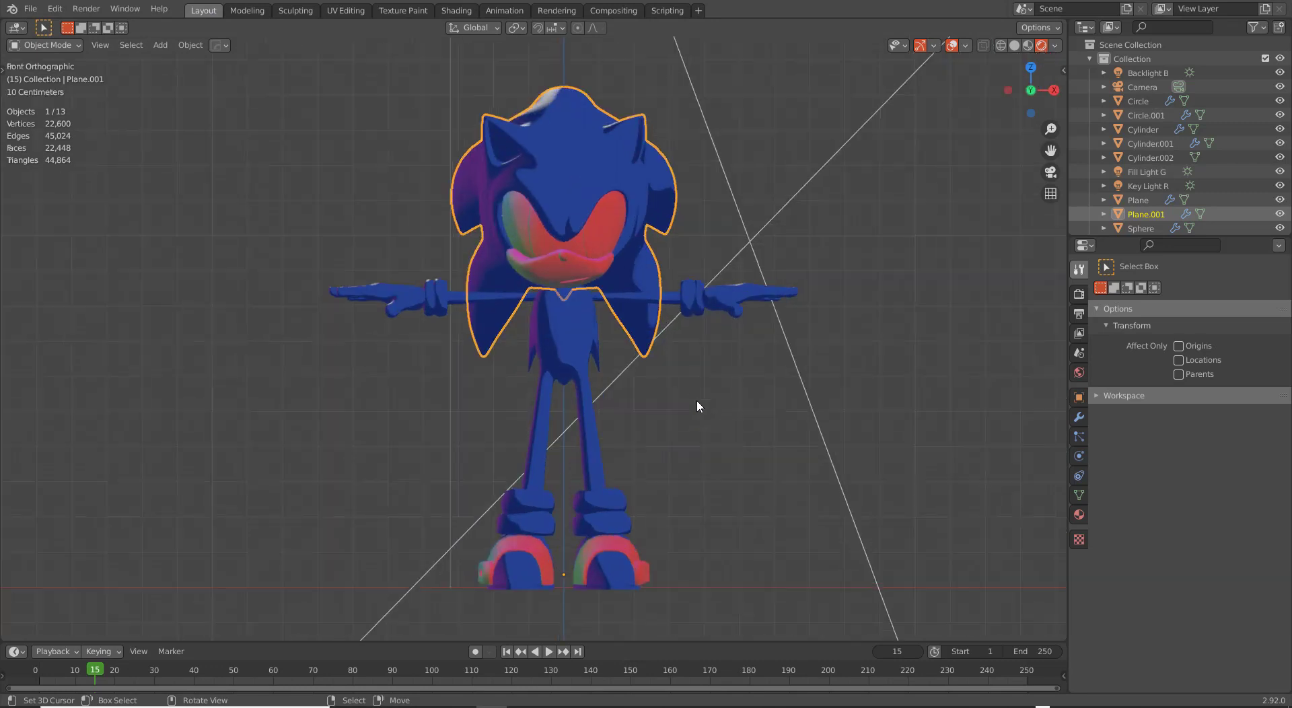
Check the body mesh's separate parts in Edit Mode by selecting the linked geometry of a wrist cuff and an arm, and return to Object Mode.
scroll(736, 272, "up", 2)
left_click(774, 266)
key("Tab")
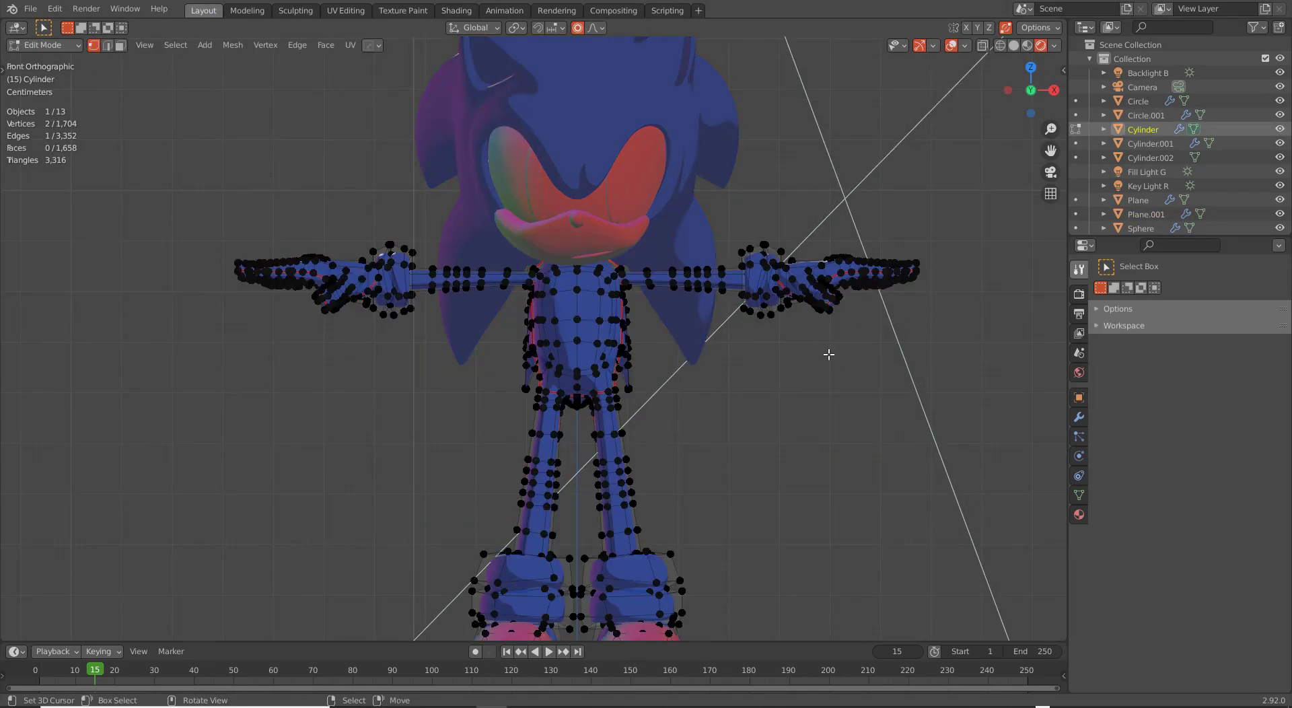
left_click(756, 289, "alt")
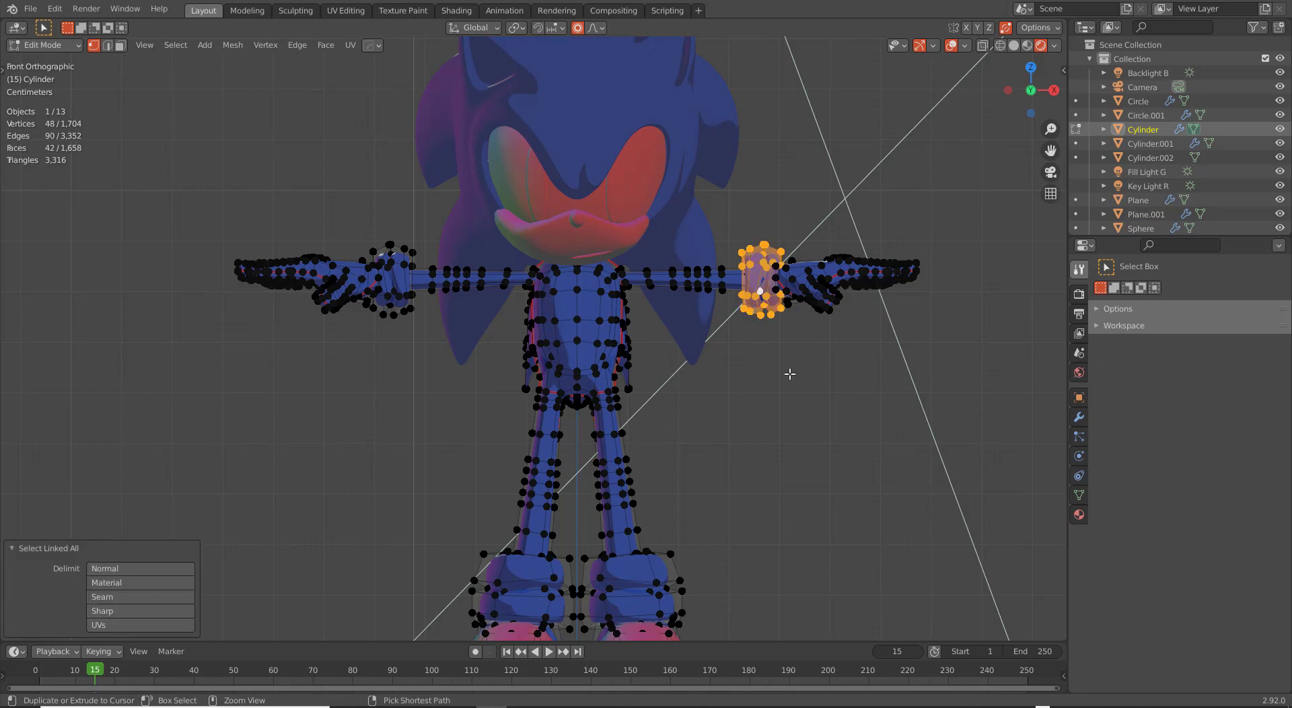
key("ctrl+z")
key("ctrl+l")
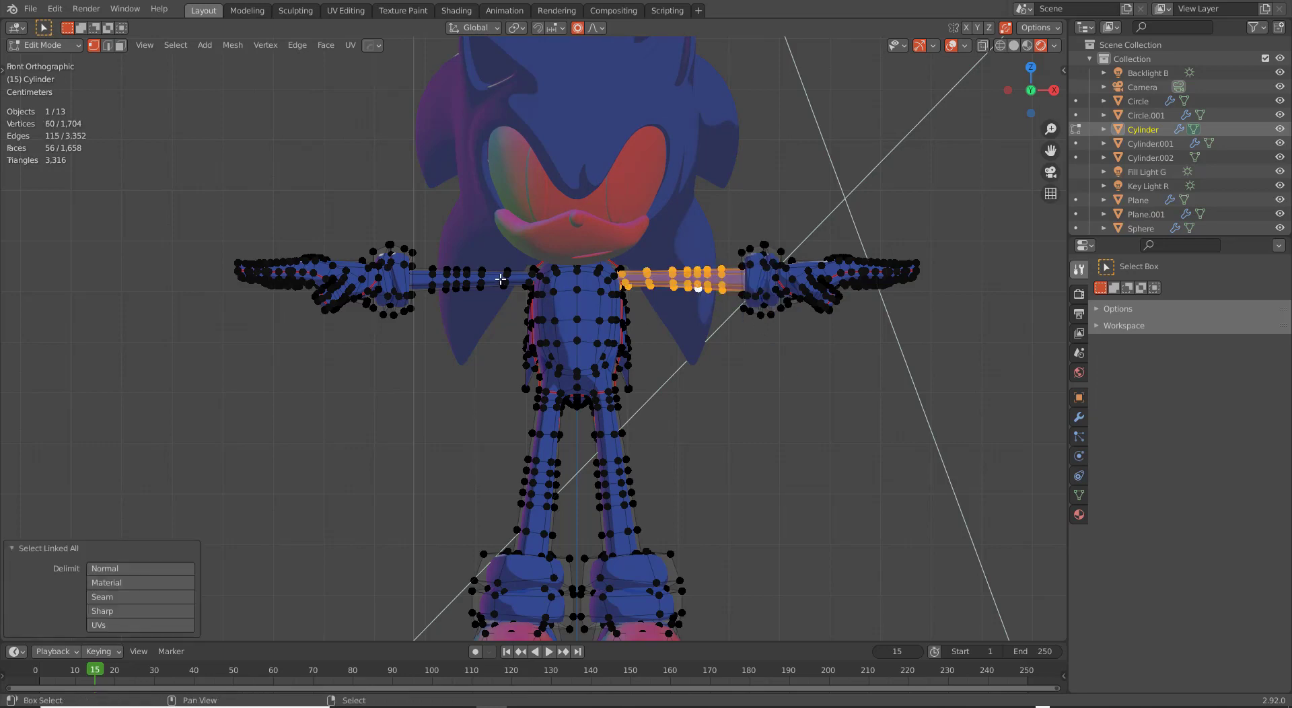
key("Tab")
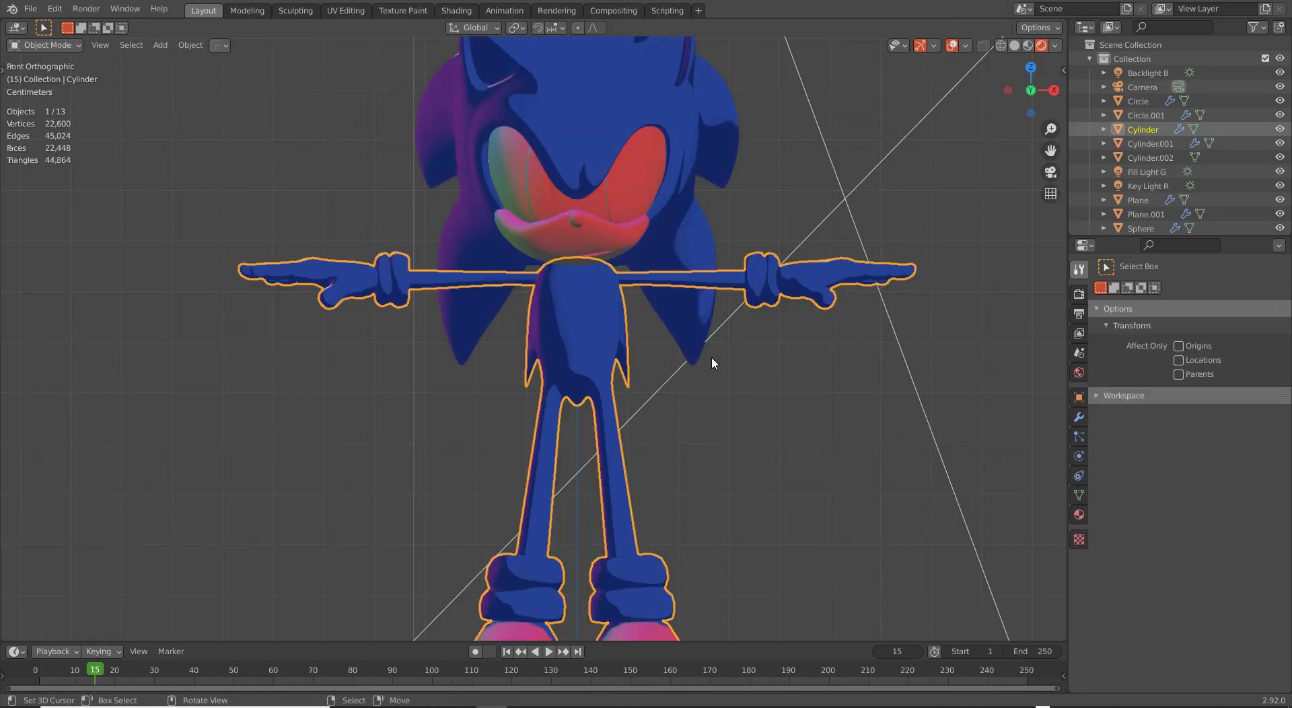
Examine the toon shading on the body from the front and side, with all objects deselected for an unobstructed view.
middle_click_drag(712, 357, 634, 258)
scroll(667, 327, "up", 1)
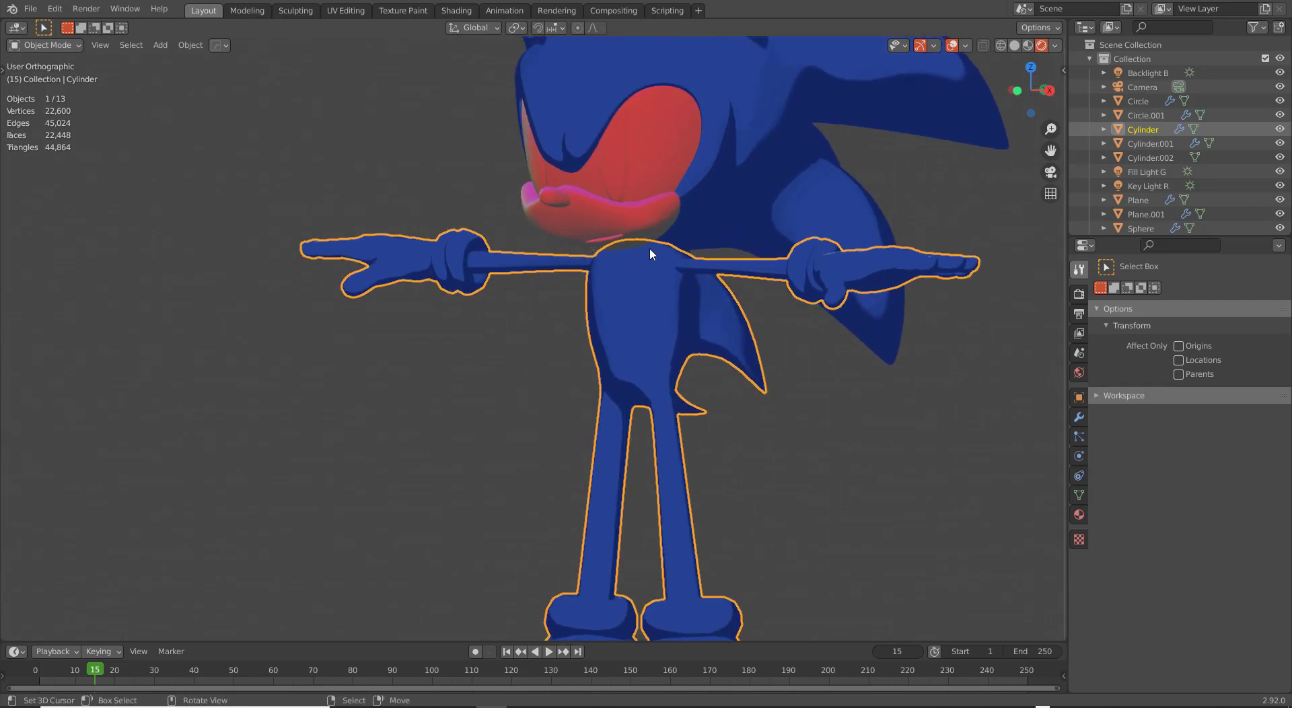
key("KP_1")
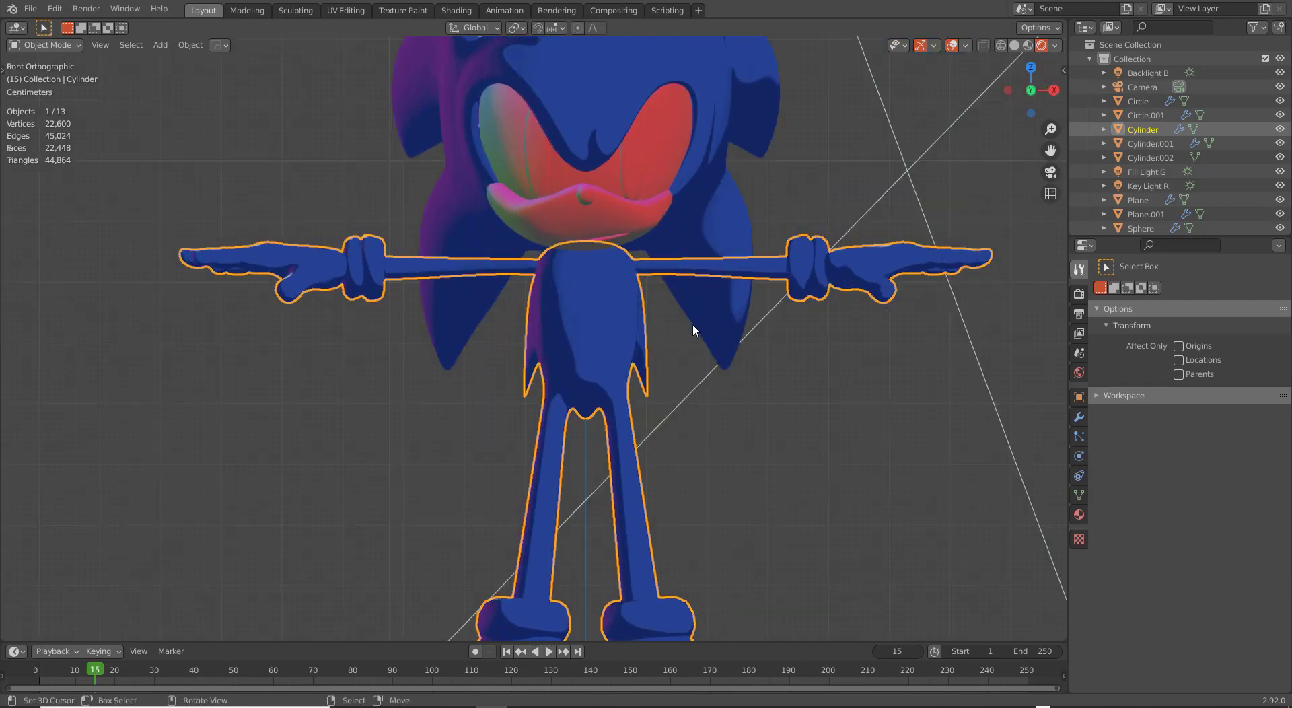
scroll(692, 350, "down", 5)
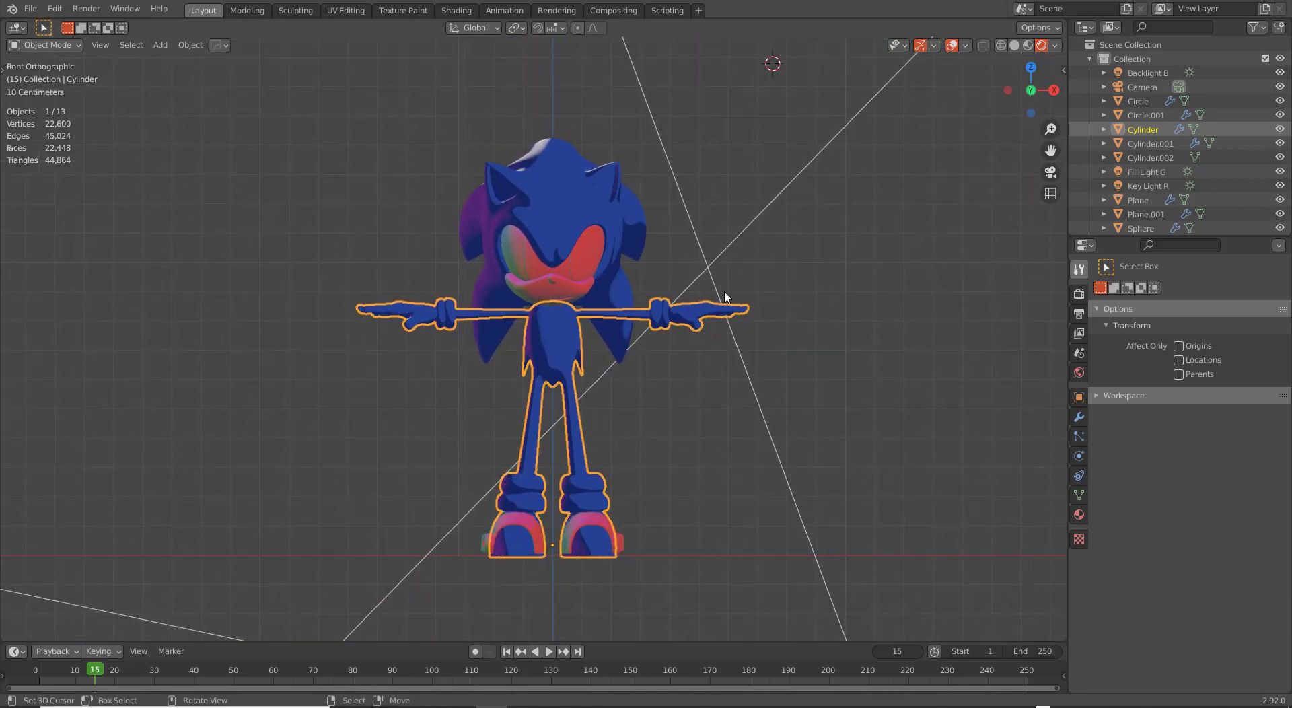
key("a")
key("a")
middle_click_drag(689, 360, 597, 362)
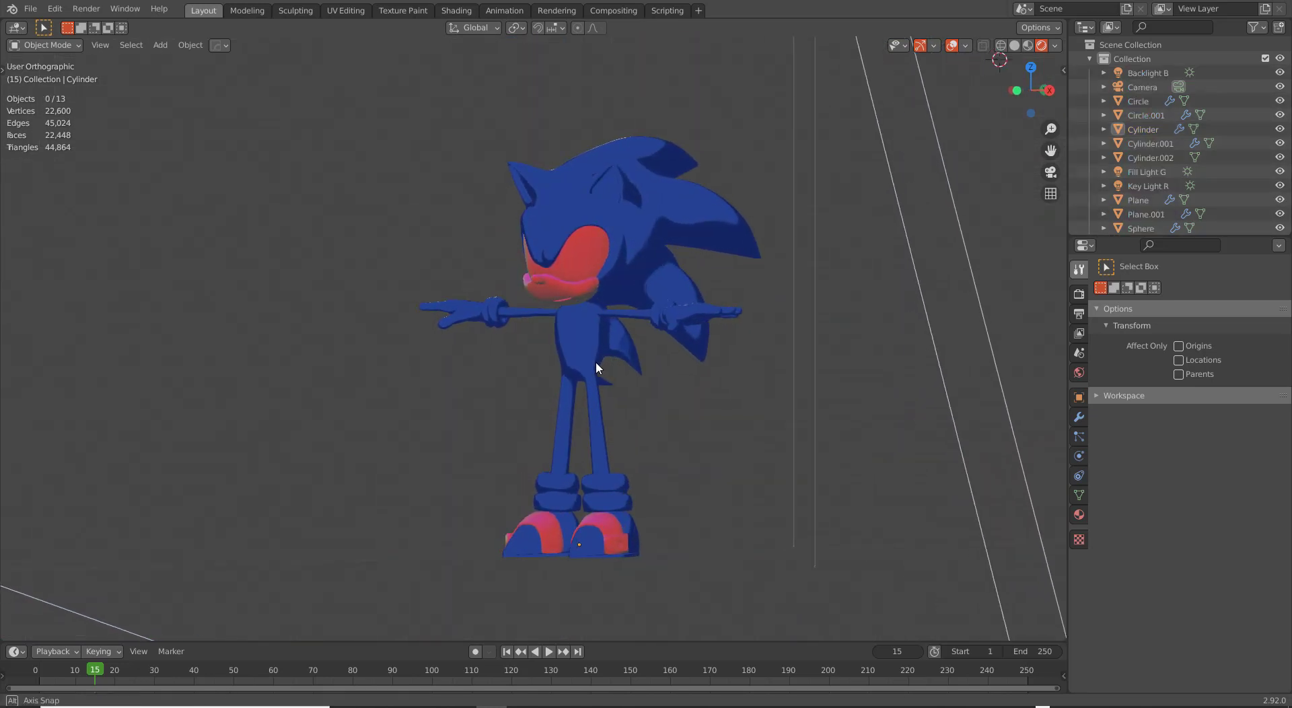